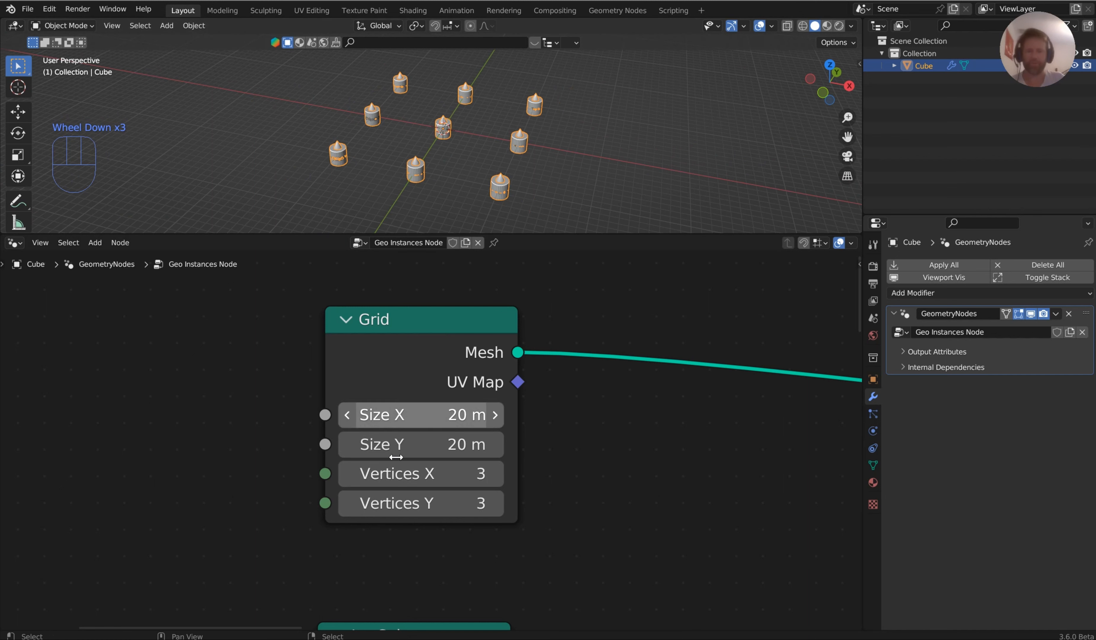
Set the Grid node's Vertices X to 8.
mouse_move(402, 473)
shift+mouse_down()
mouse_move(439, 473)
mouse_move(413, 473)
shift+mouse_up()
scroll(693, 342, down, 3)
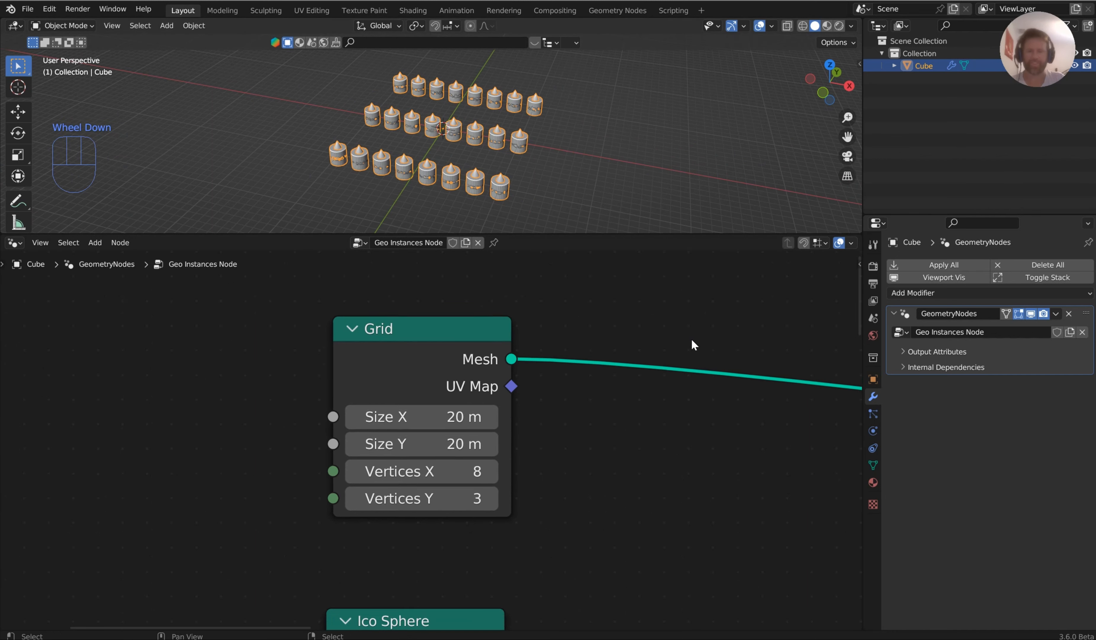
Shift the Instance on Points and Group Output nodes slightly and enable Pick Instance on Instance on Points.
middle_drag(693, 343, 377, 365)
scroll(355, 365, down, 1)
drag(561, 372, 522, 332)
drag(738, 379, 733, 361)
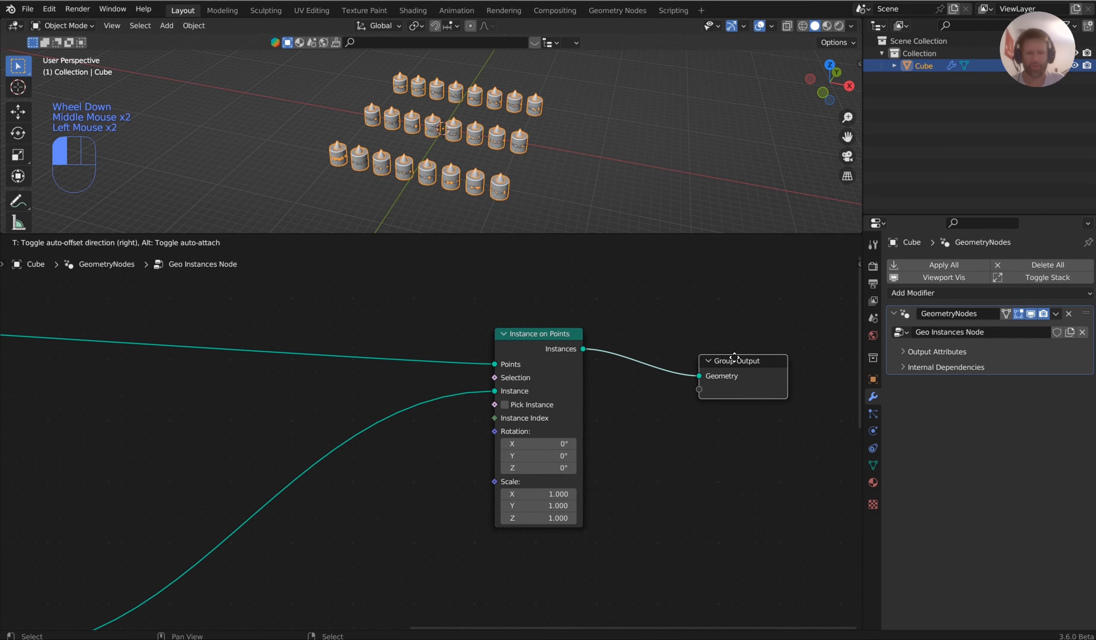
click(505, 405)
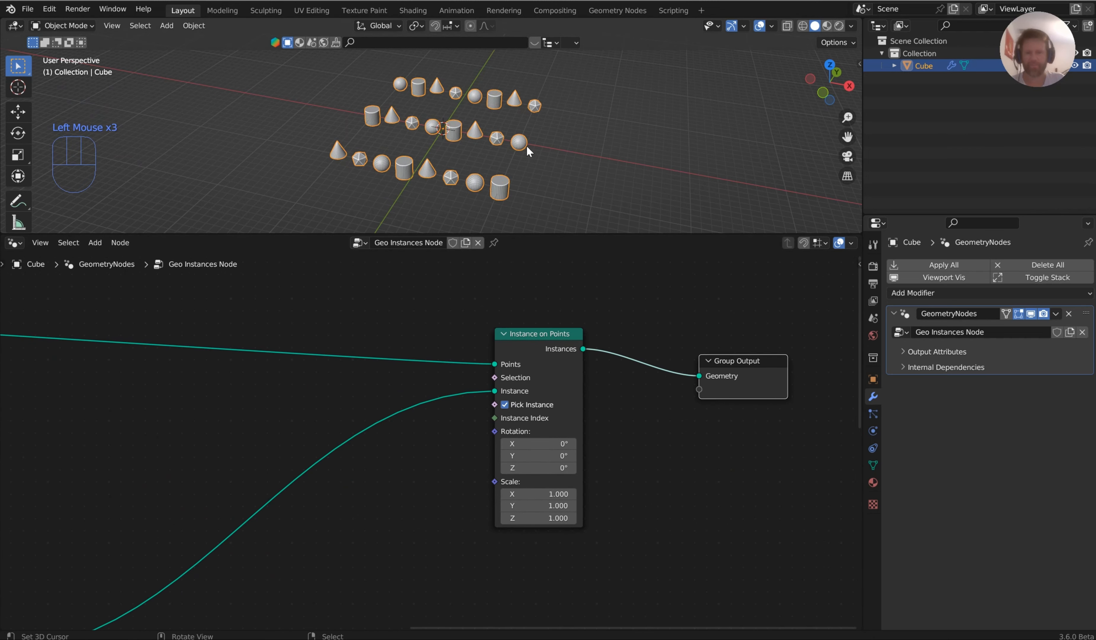
middle_drag(530, 152, 405, 117)
scroll(403, 120, up, 3)
scroll(152, 368, down, 2)
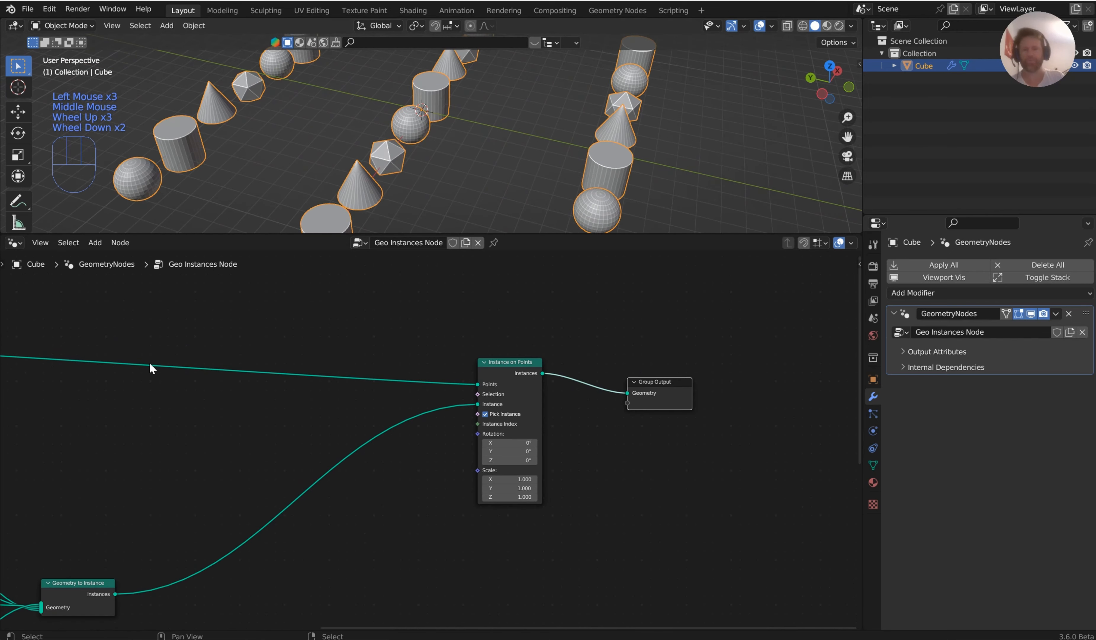
Set both Vertices X and Vertices Y of the Grid node to 10.
middle_drag(152, 368, 566, 374)
scroll(443, 382, down, 1)
shift+middle_drag(333, 392, 589, 498)
scroll(411, 413, up, 2)
scroll(590, 497, up, 3)
middle_drag(523, 538, 443, 474)
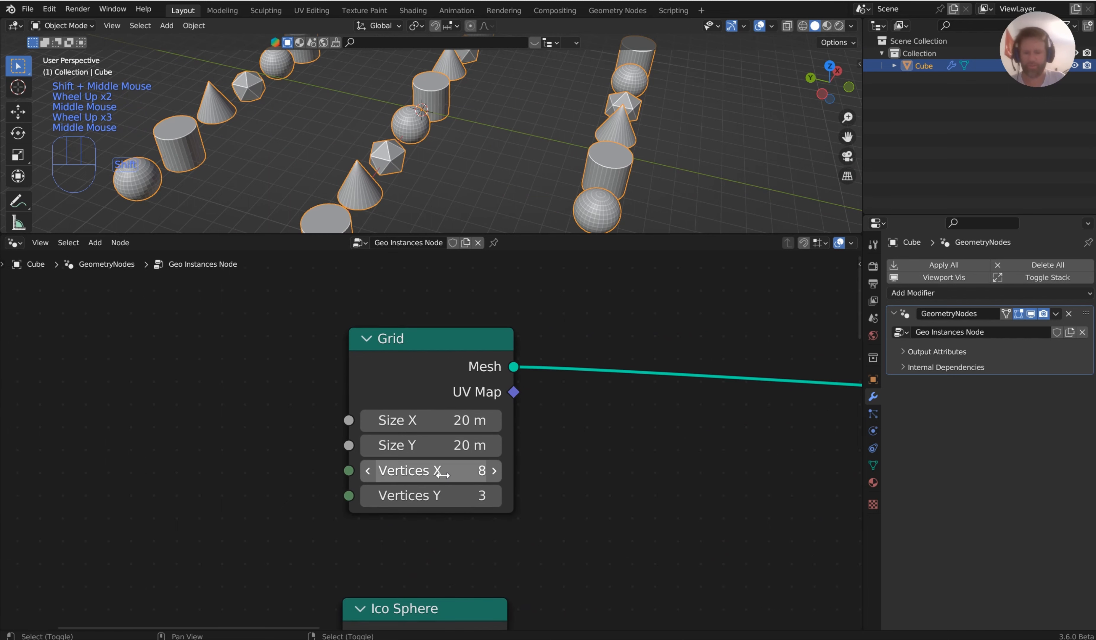
shift+drag(443, 474, 456, 495)
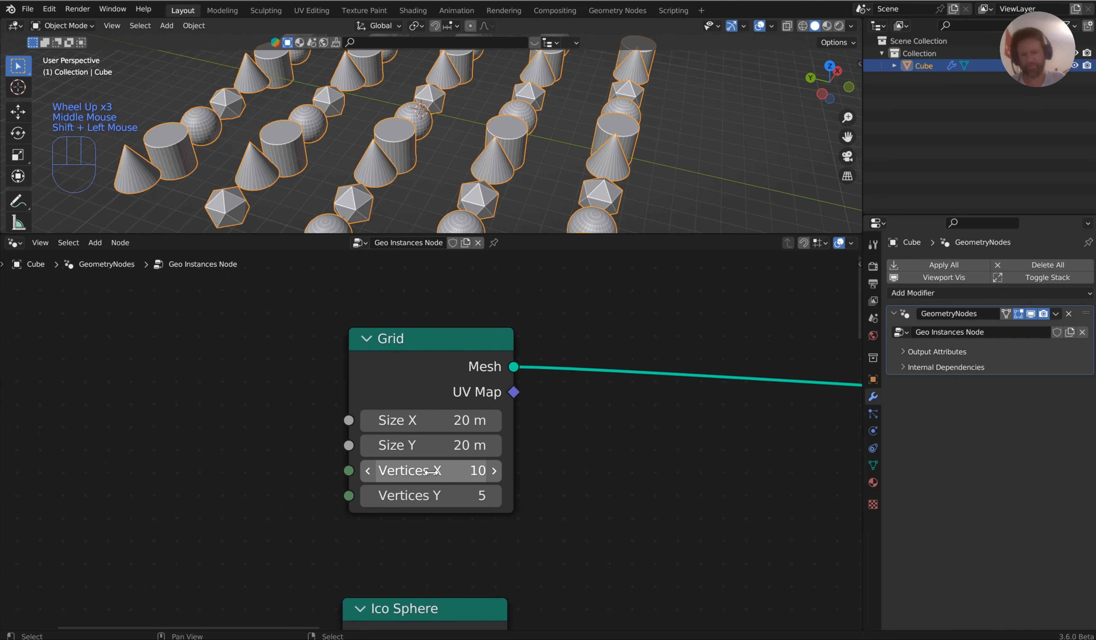
shift+click(431, 471)
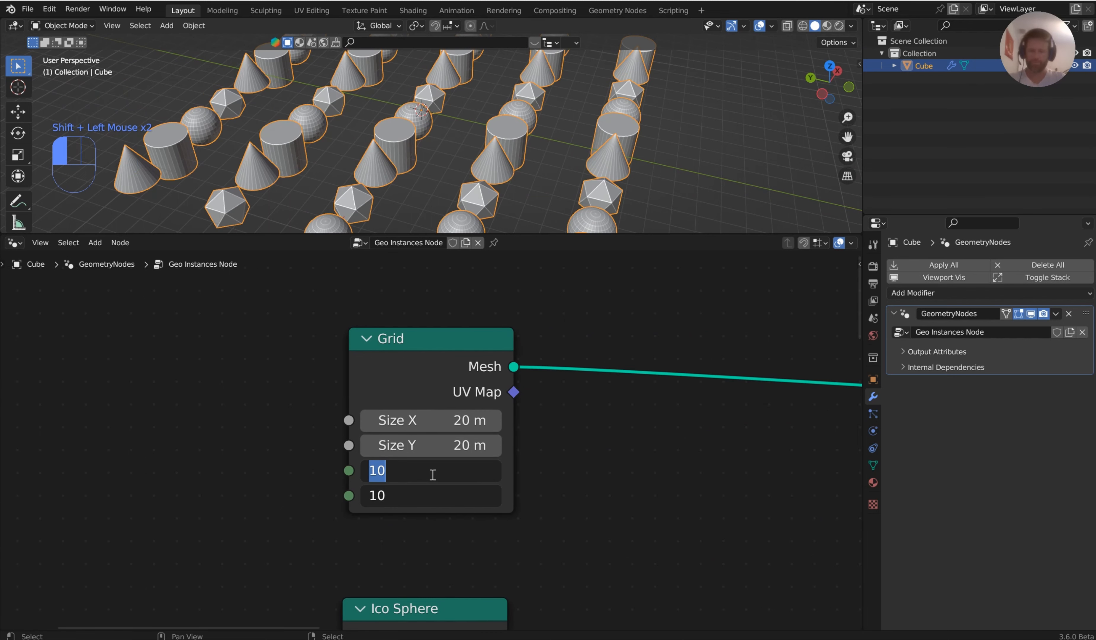
key(Return)
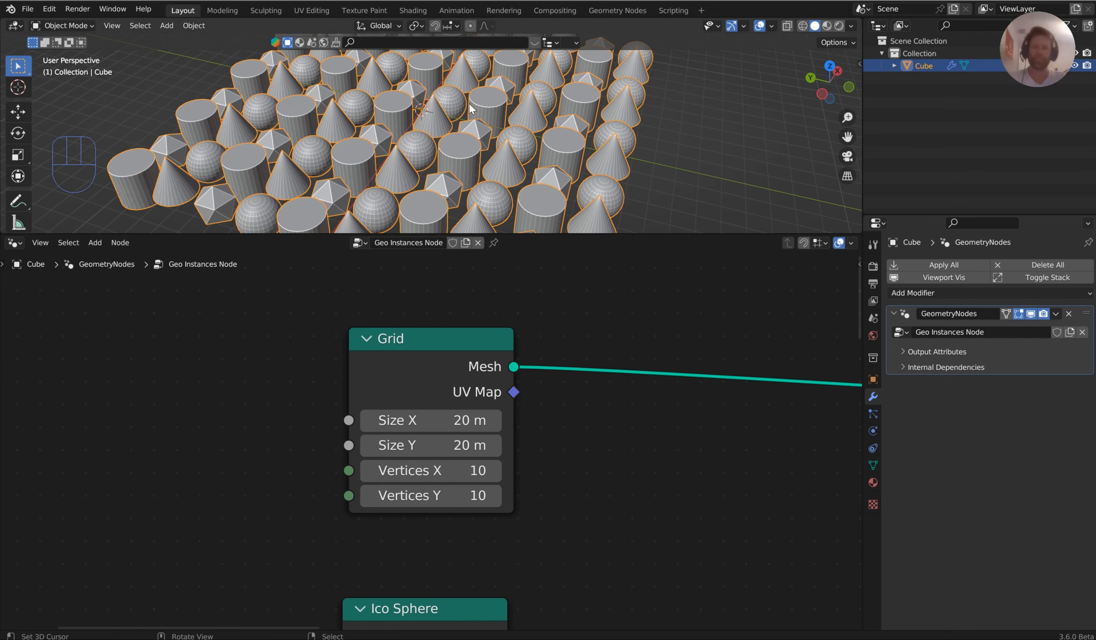
middle_drag(469, 102, 306, 111)
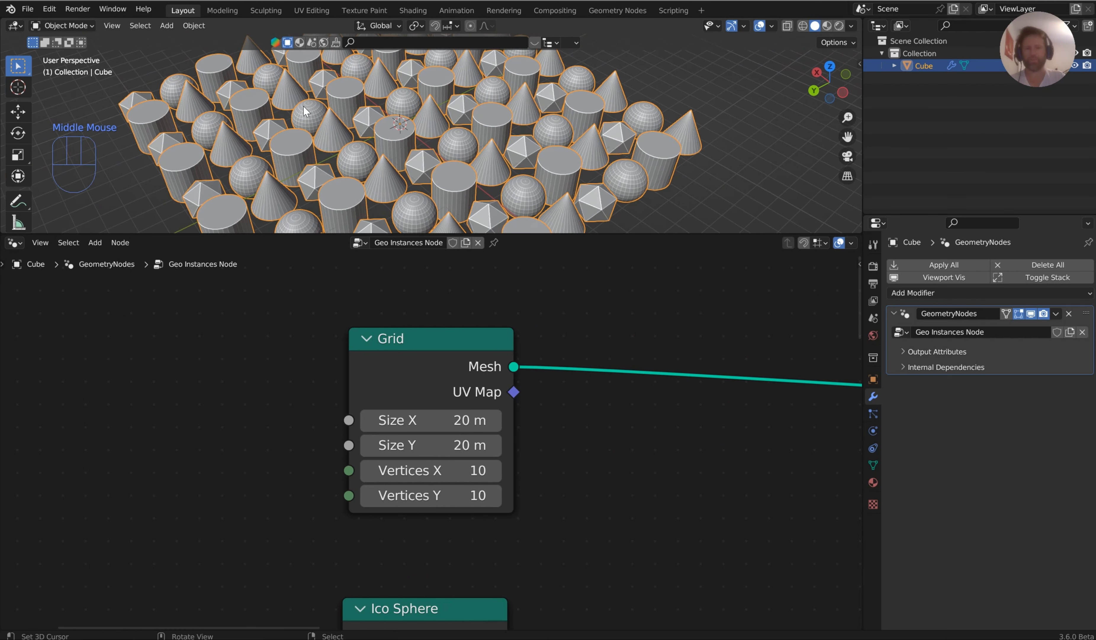
Cut the links running from the Cone and Ico Sphere nodes to the Geometry to Instance node.
scroll(434, 379, down, 3)
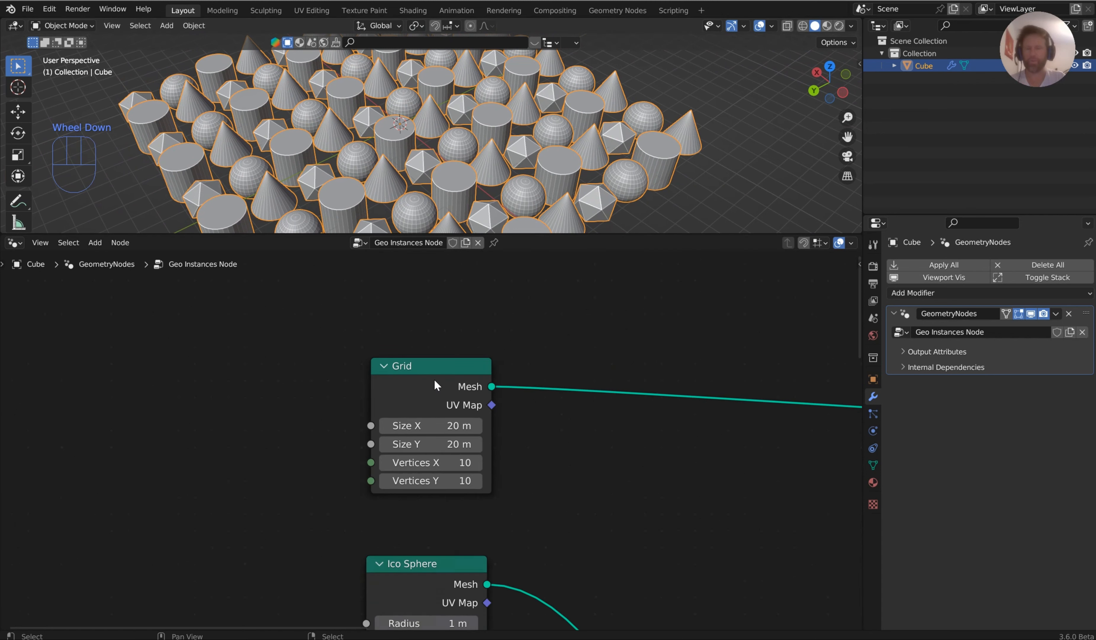
middle_drag(434, 379, 452, 440)
scroll(450, 452, up, 1)
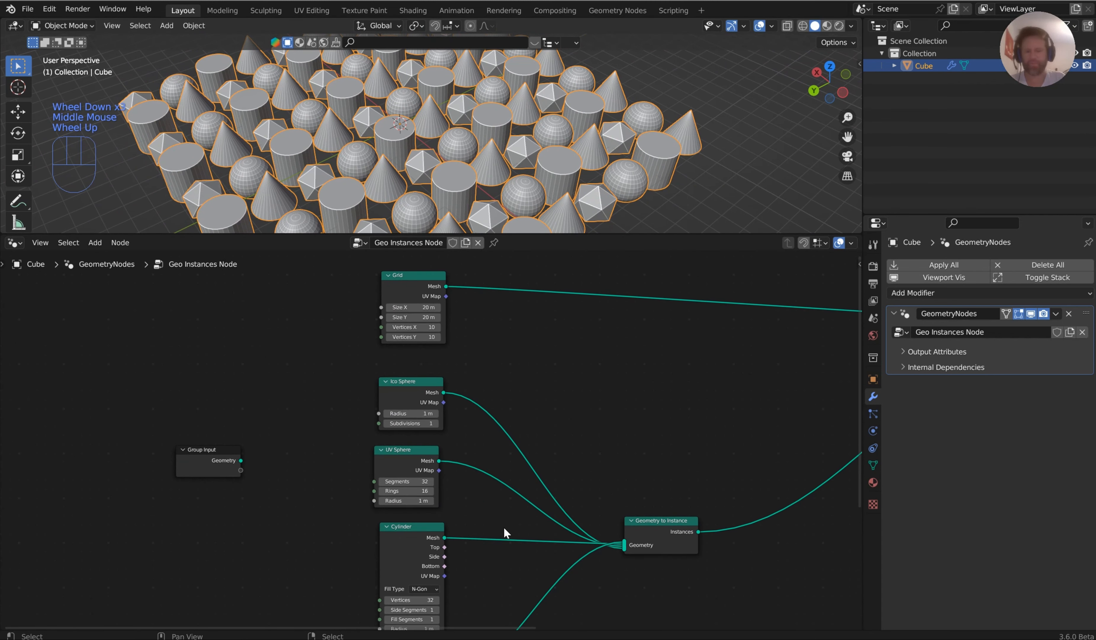
ctrl+right_drag(504, 529, 571, 584)
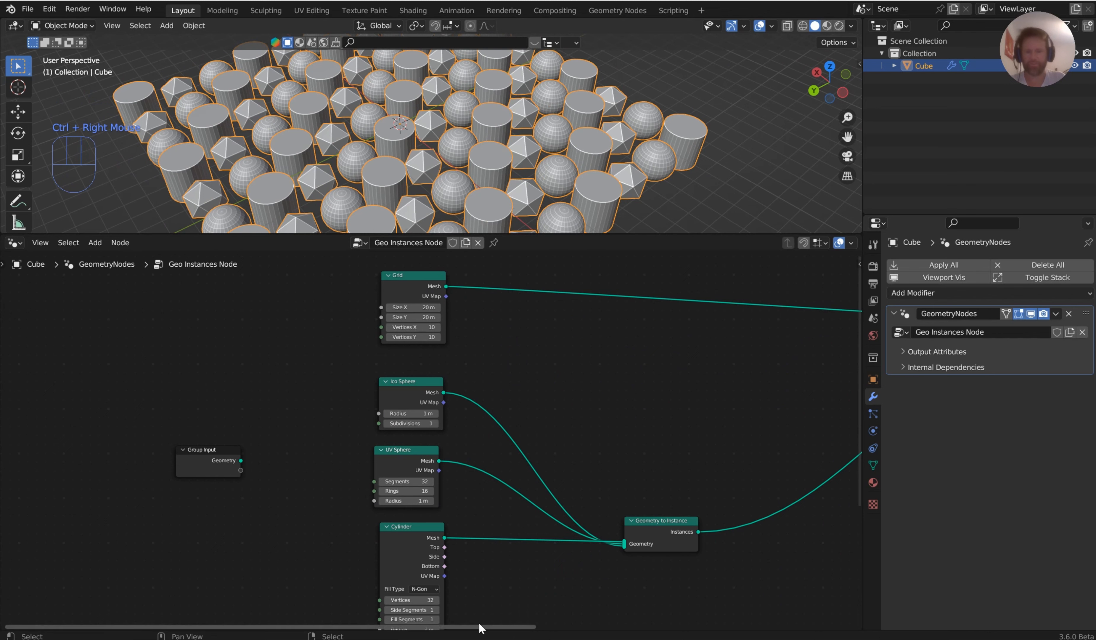
middle_drag(496, 506, 501, 456)
ctrl+right_drag(509, 368, 467, 211)
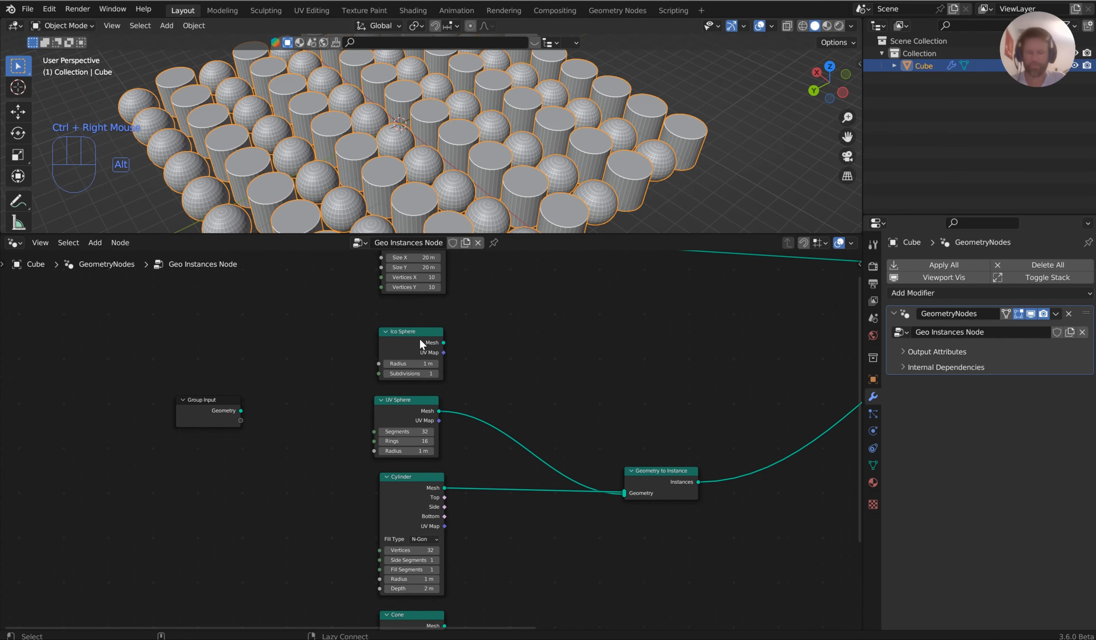
Reconnect the Ico Sphere and Cone nodes to the Geometry to Instance node using Lazy Connect.
ctrl+right_drag(420, 343, 639, 473)
right_drag(410, 349, 777, 545)
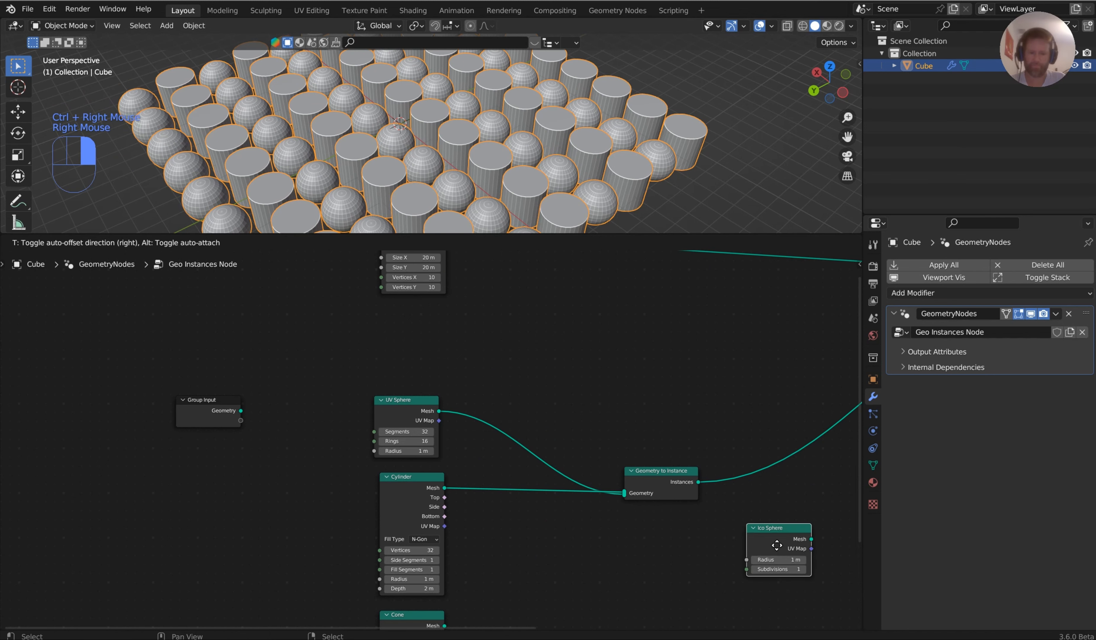
alt+right_drag(400, 335, 654, 483)
scroll(517, 566, down, 1)
middle_drag(517, 566, 477, 433)
alt+right_drag(390, 527, 619, 347)
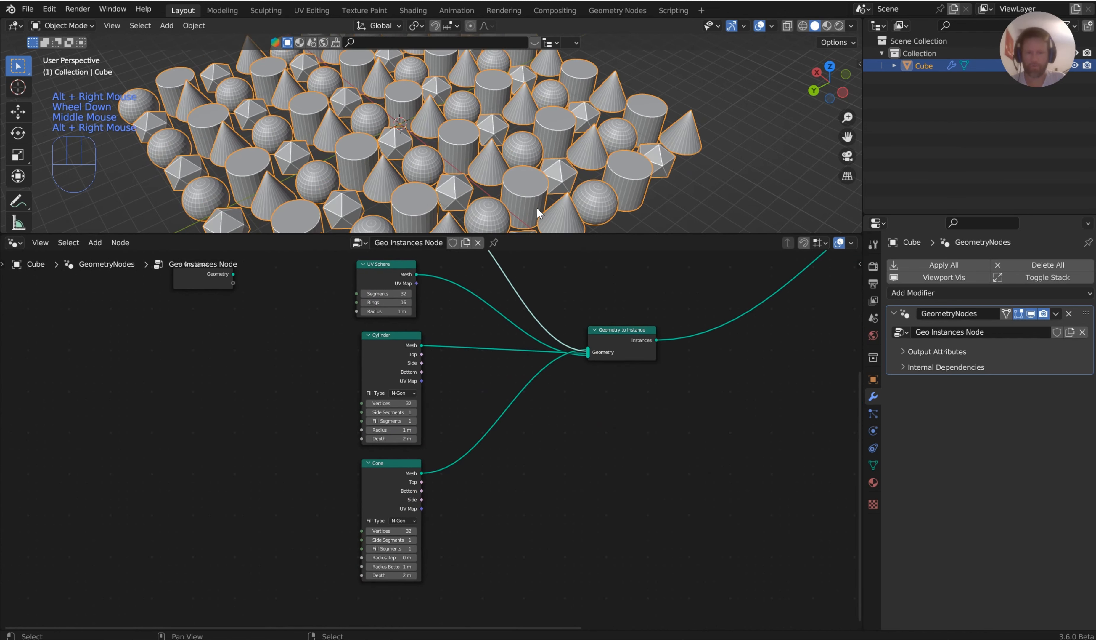
Line up the Cylinder and Cone nodes in a column beneath the UV Sphere node.
drag(389, 346, 383, 342)
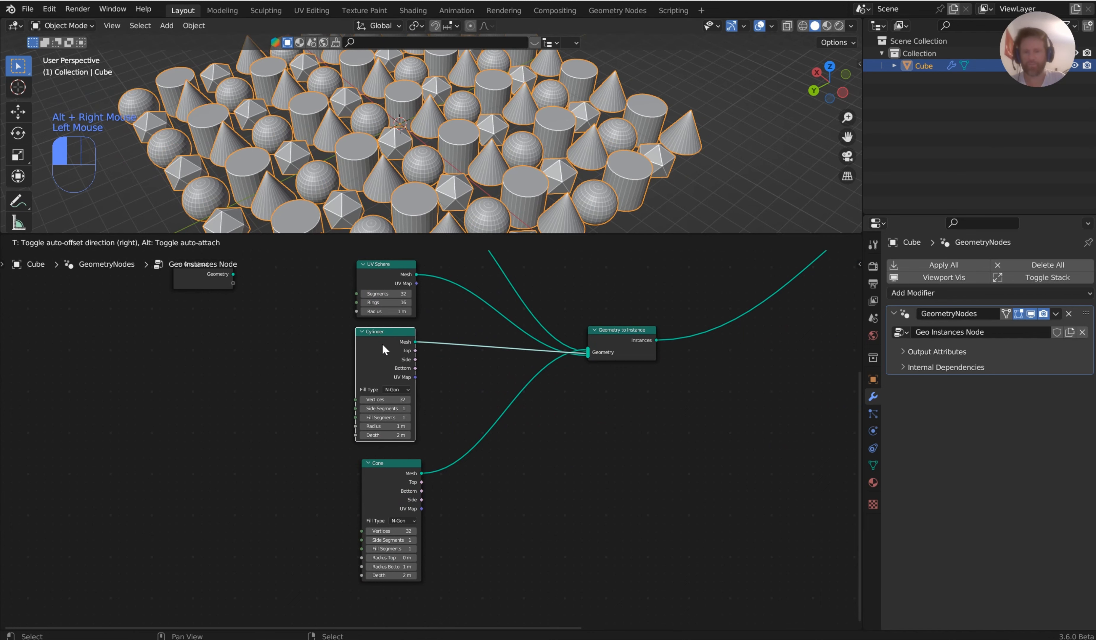
drag(392, 464, 386, 453)
scroll(433, 351, down, 2)
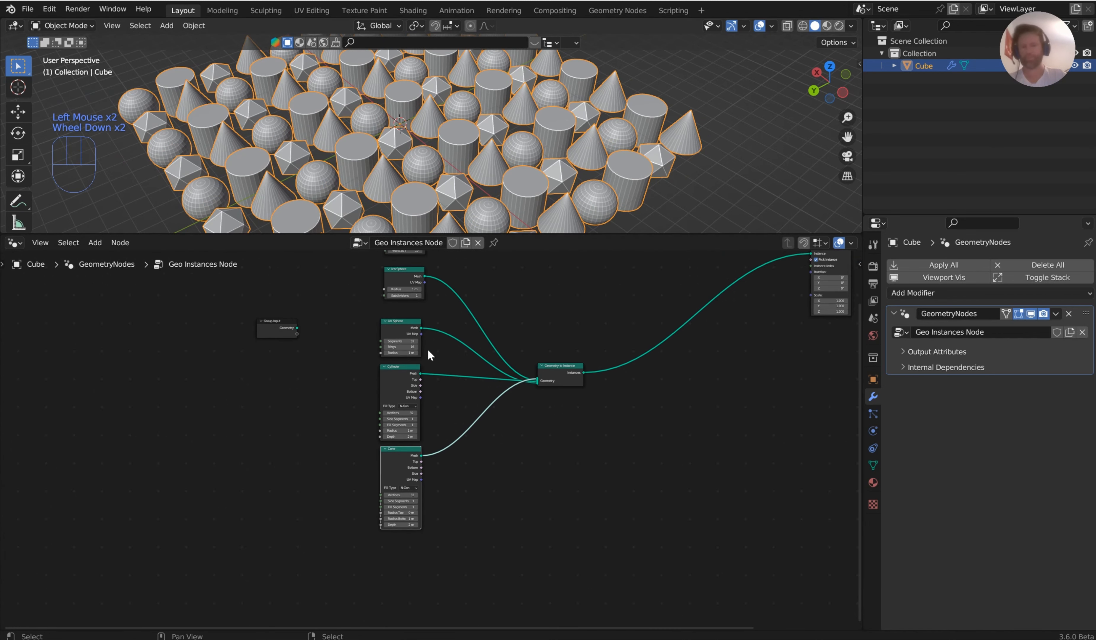
Add a Frame node in the empty space beside the Cone node.
middle_drag(520, 395, 534, 442)
key(shift+a)
text(fram)
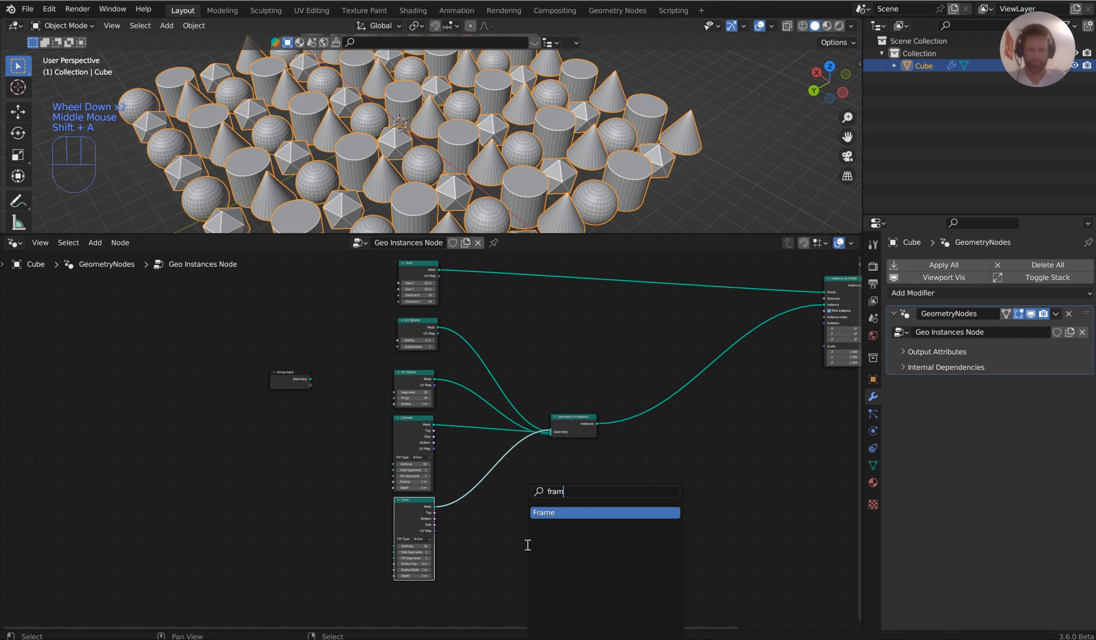
key(Return)
click(461, 551)
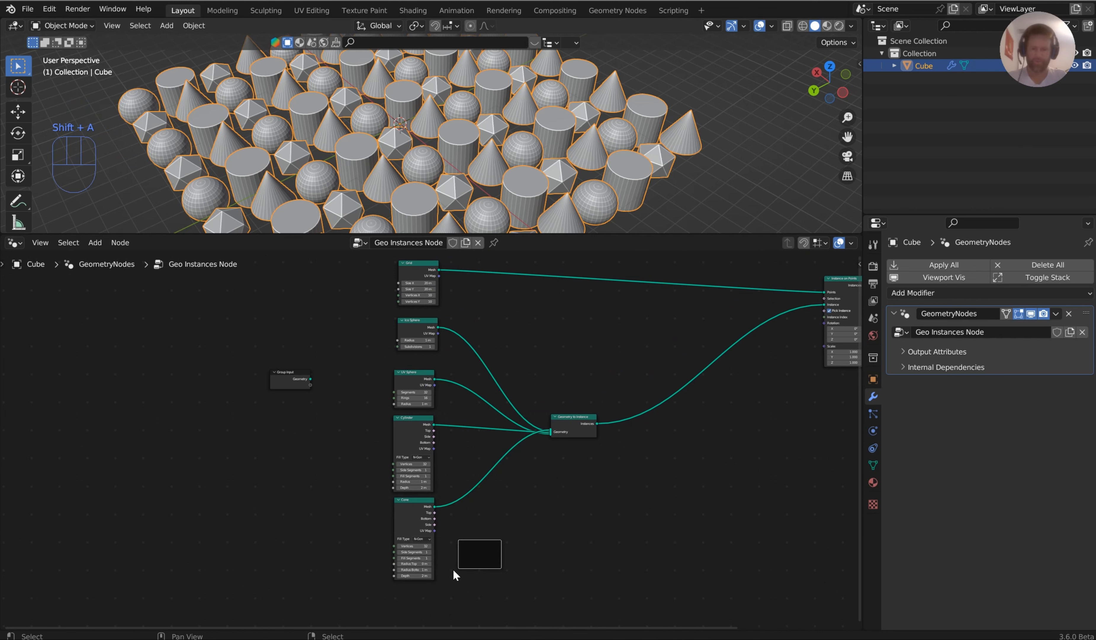
Place the Grid, Ico Sphere, UV Sphere, Cylinder, Cone and Geometry to Instance nodes inside the new frame.
drag(456, 582, 401, 267)
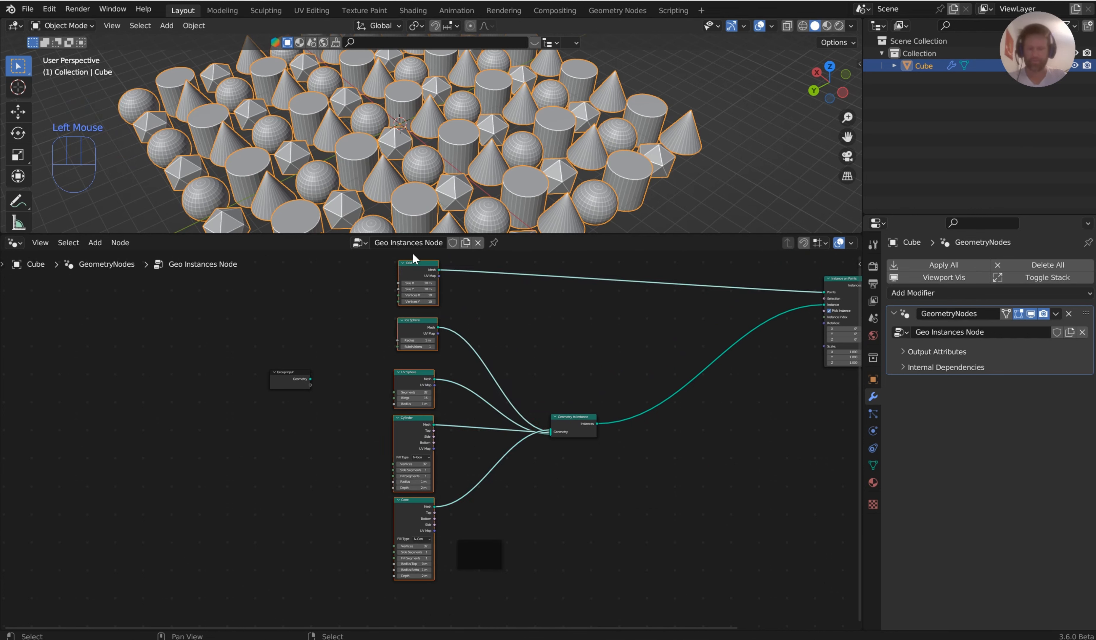
drag(424, 518, 492, 559)
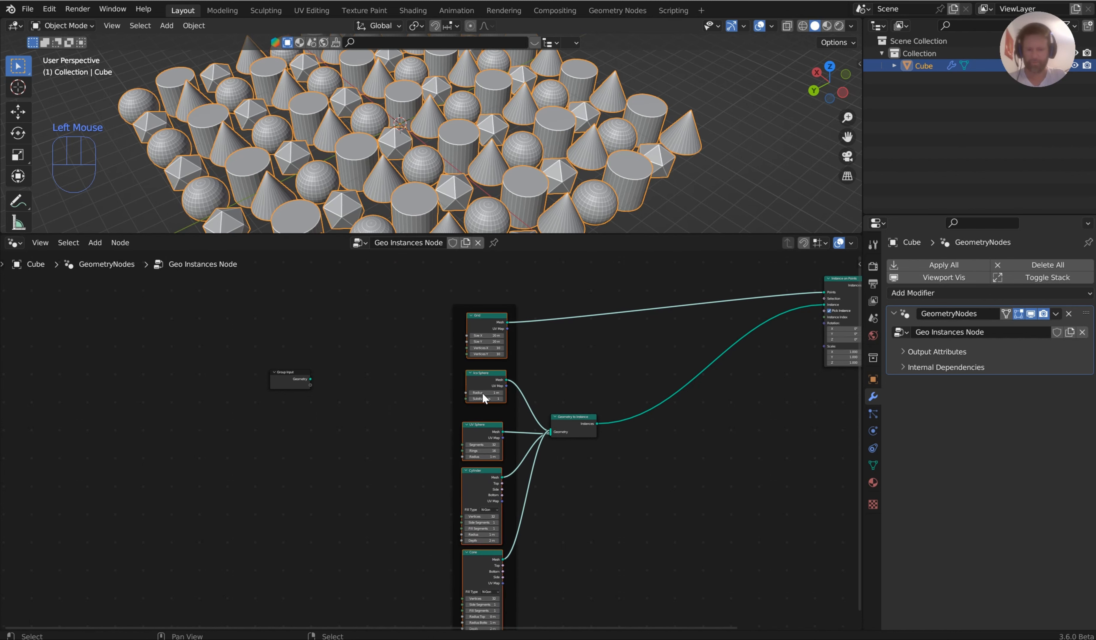
drag(574, 417, 675, 401)
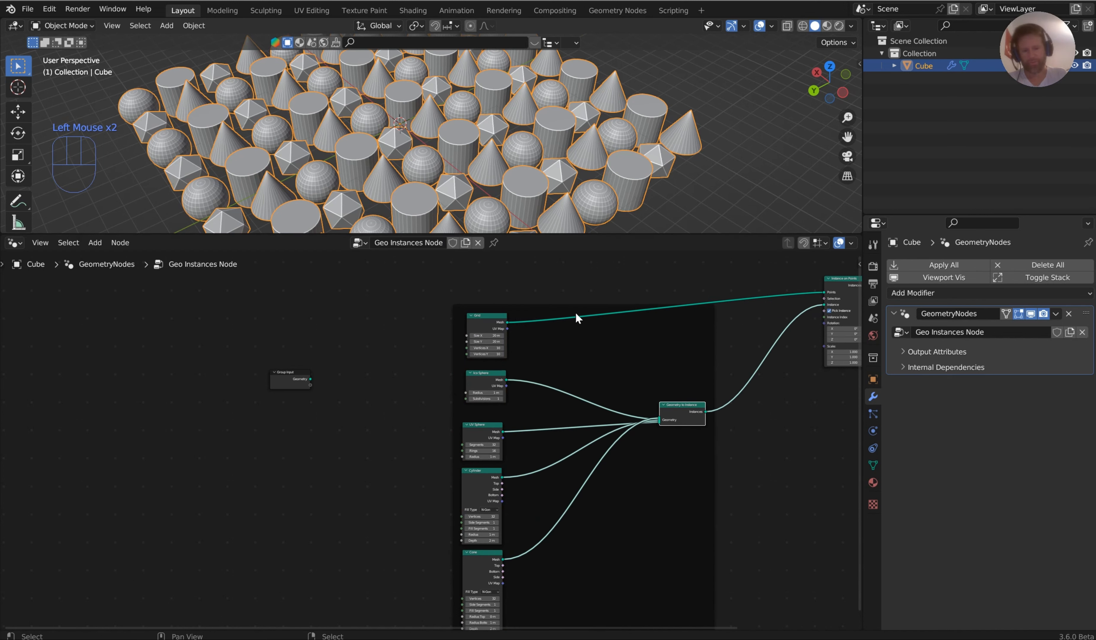
Label the frame "Geo instances" and move it closer to the Group Input node.
click(566, 309)
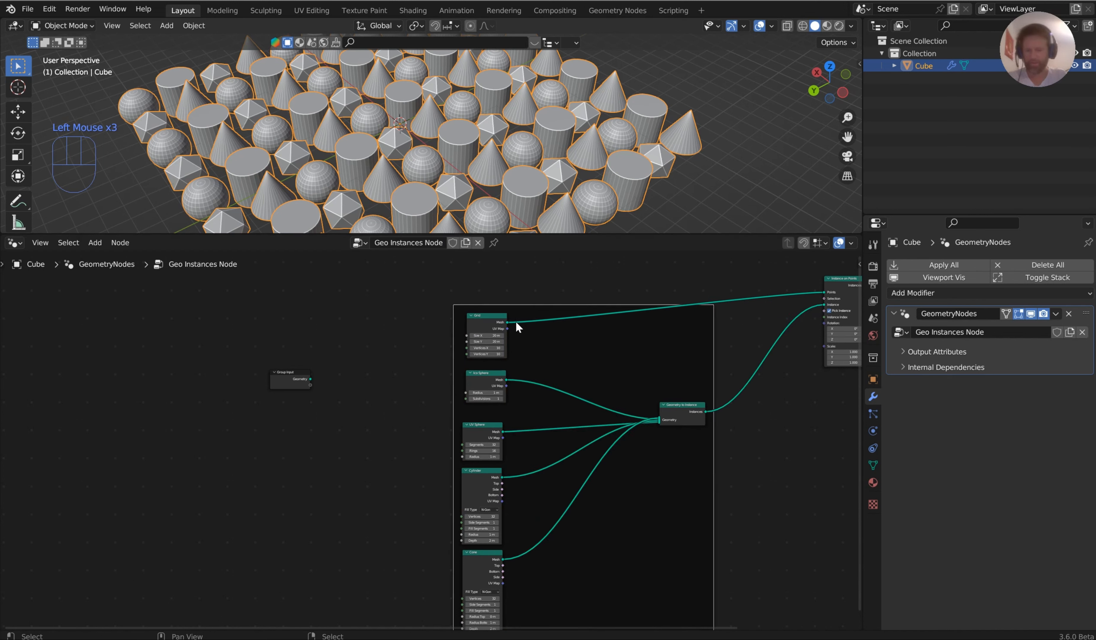
key(F2)
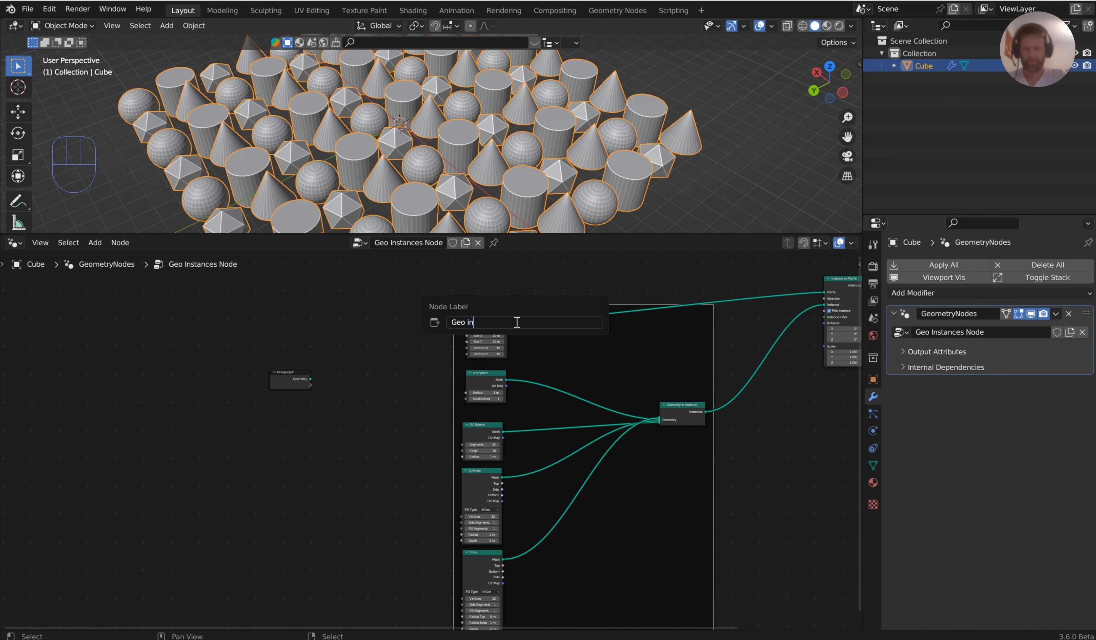
text(Geo instances)
key(Return)
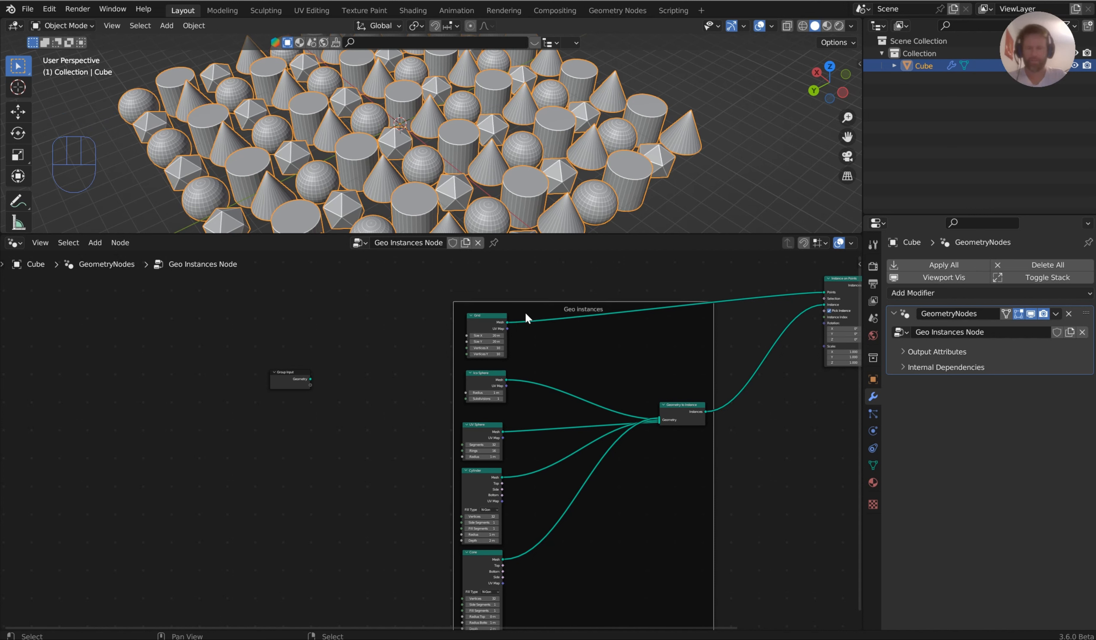
key(g)
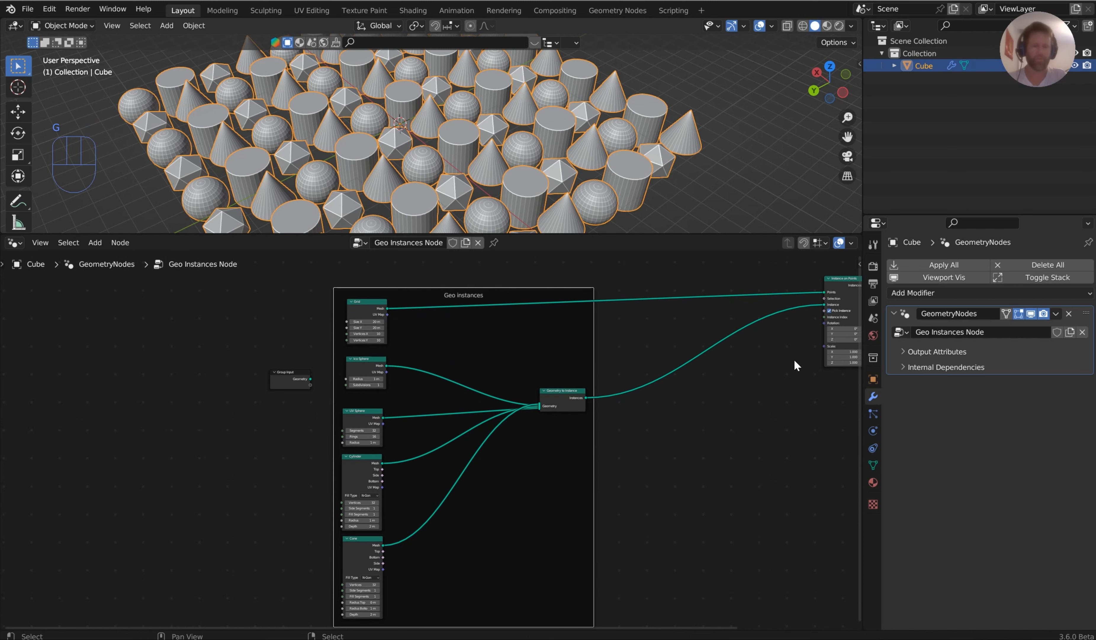
Enable a custom color for the Geo instances frame and set it to green.
key(n)
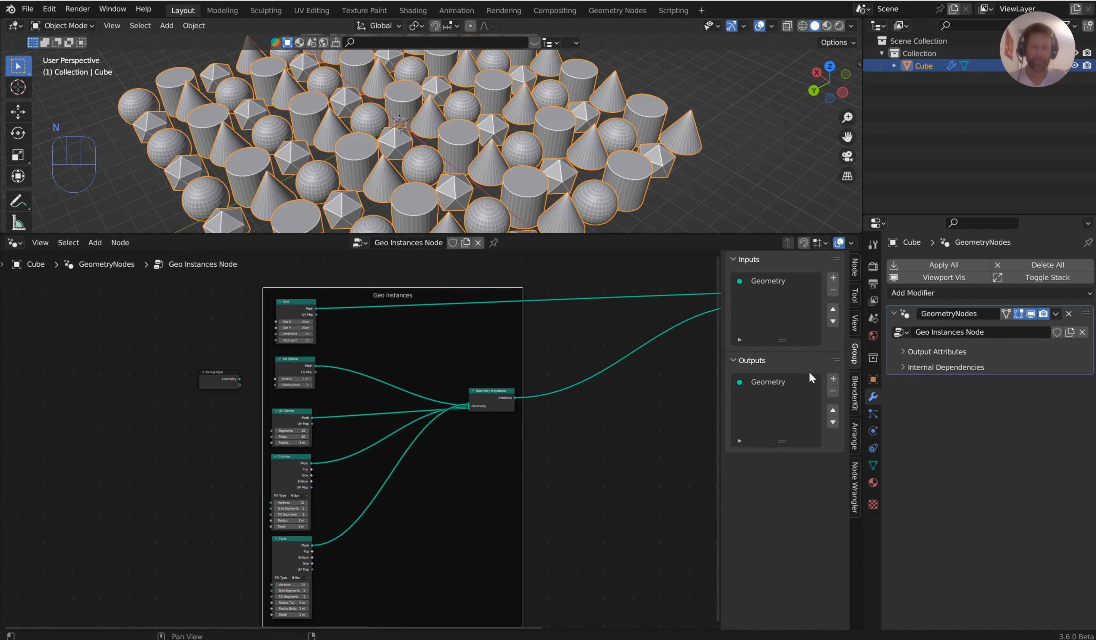
click(854, 269)
click(749, 334)
click(742, 334)
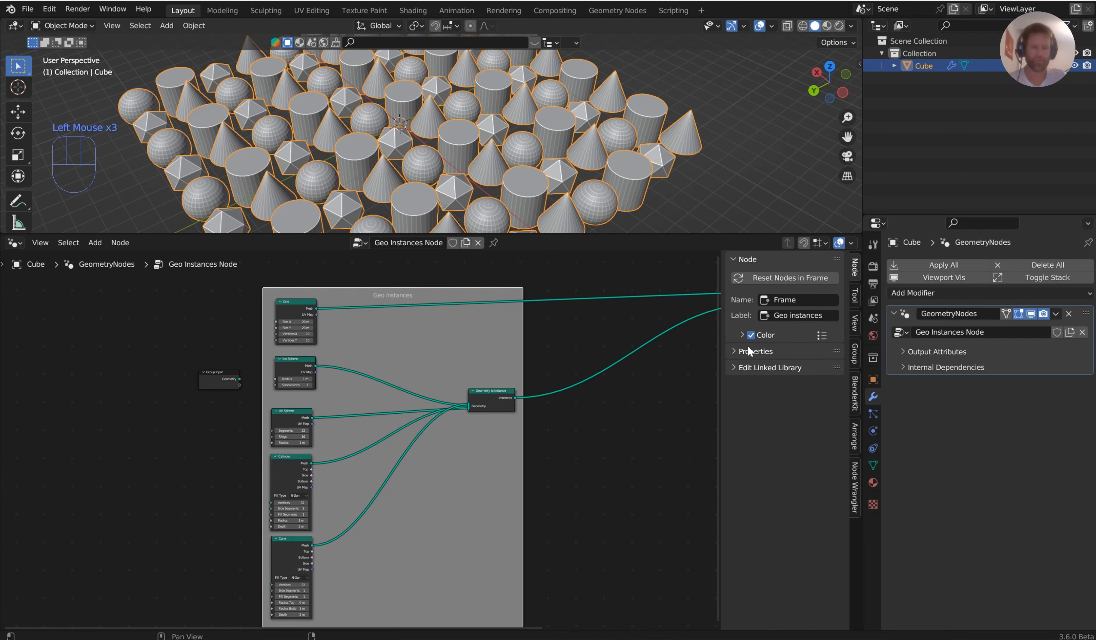
click(741, 334)
click(756, 349)
click(741, 217)
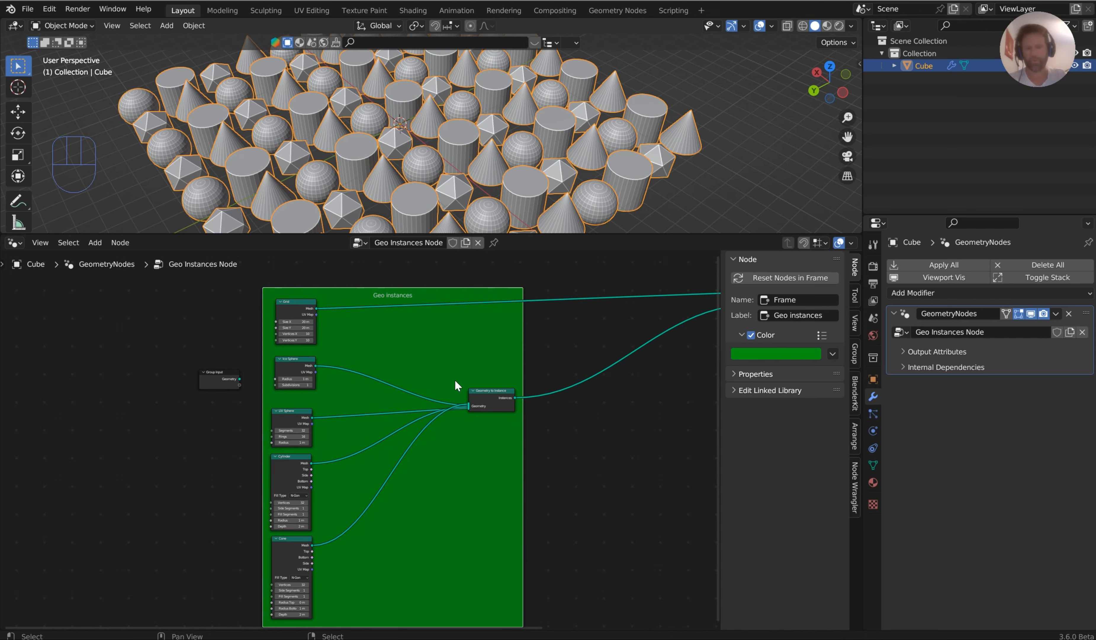
Move the Group Input node farther from the frame and nudge Instance on Points slightly toward the frame.
scroll(367, 329, down, 2)
click(211, 349)
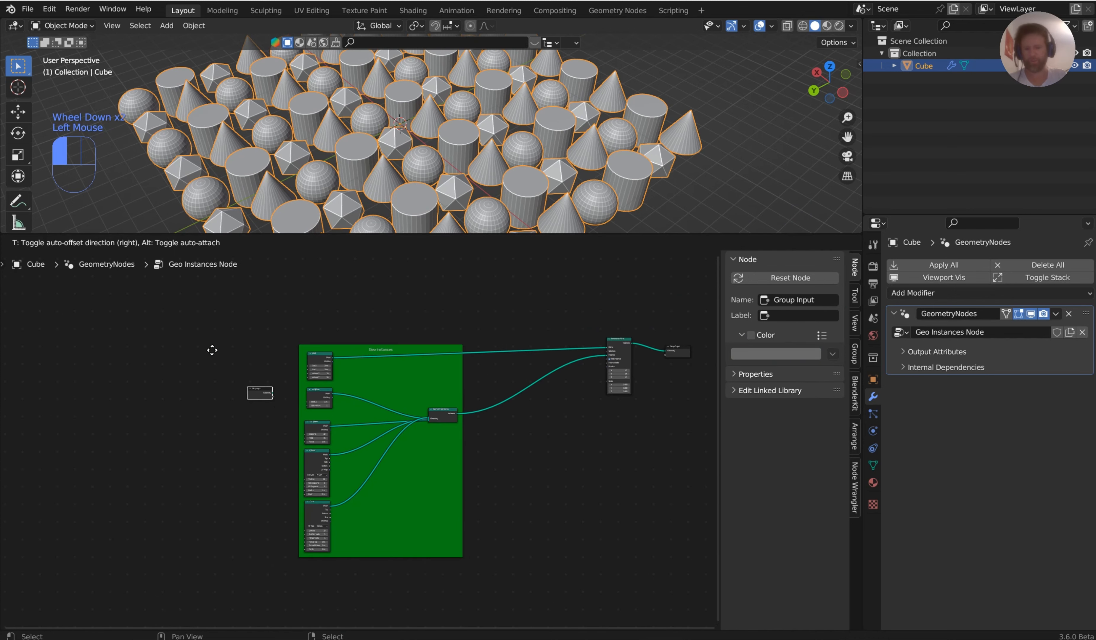
click(631, 342)
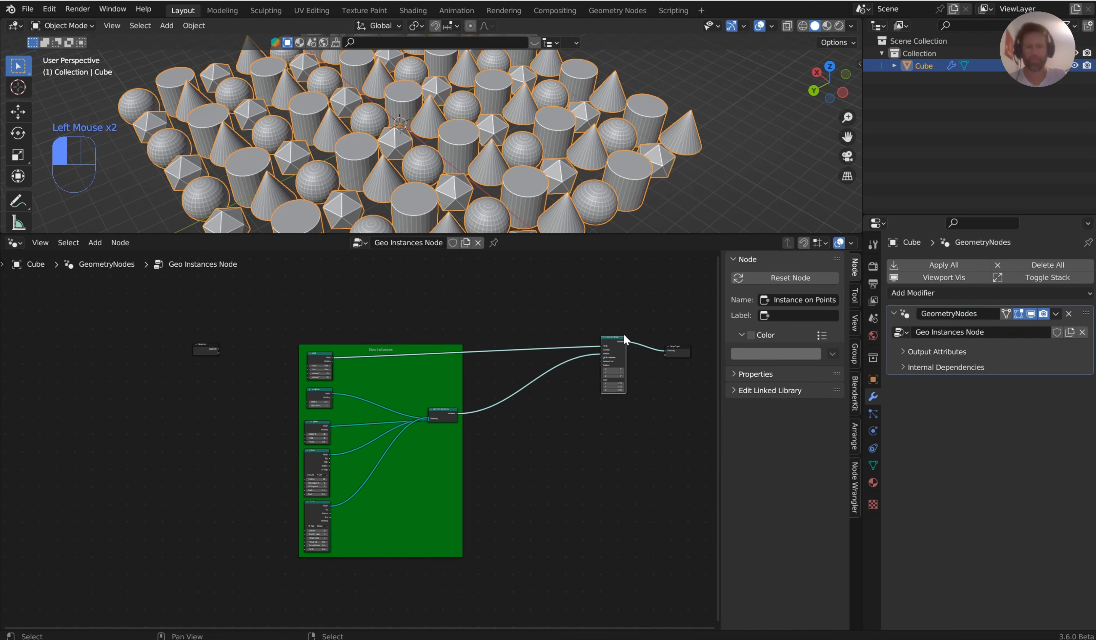
Spread out the Grid, UV Sphere and Ico Sphere nodes within the green Geo instances frame.
scroll(506, 416, up, 4)
scroll(406, 382, up, 1)
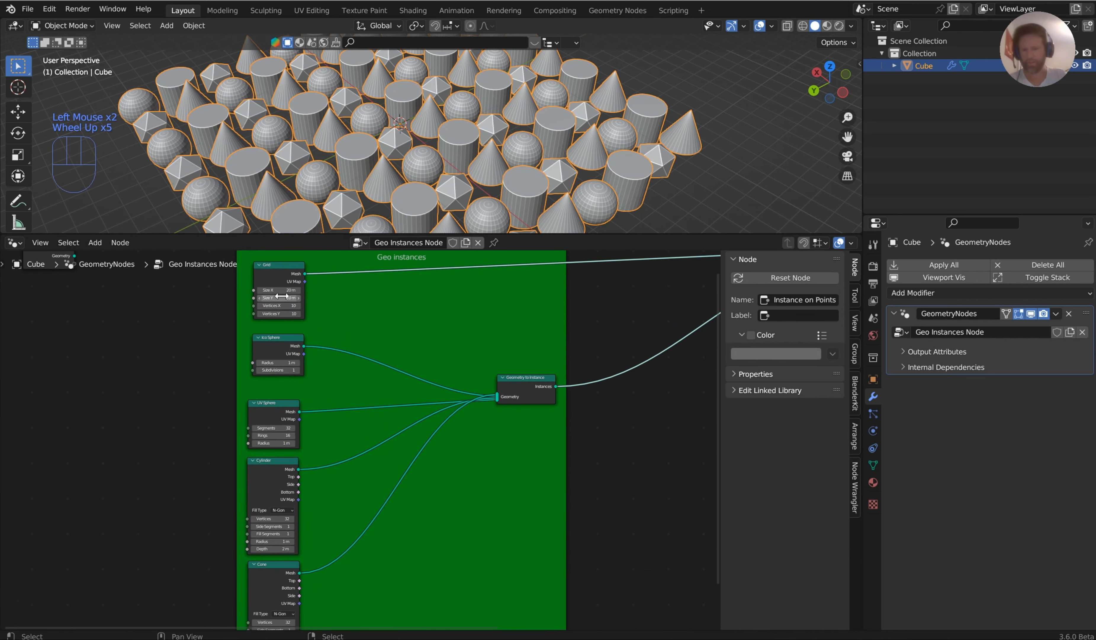
scroll(279, 331, down, 2)
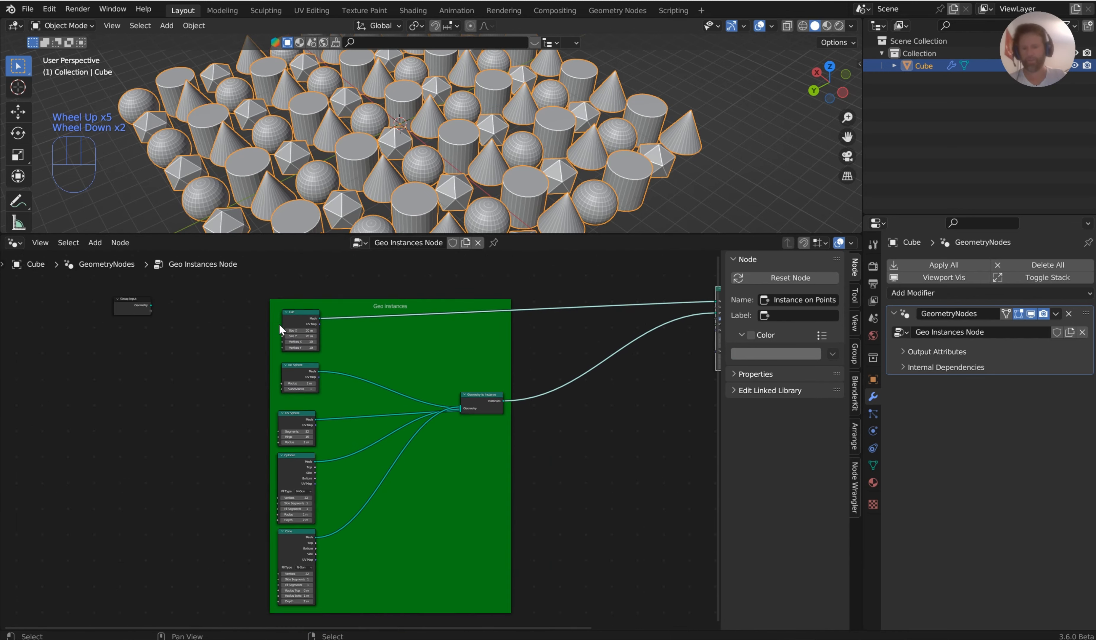
drag(309, 338, 214, 349)
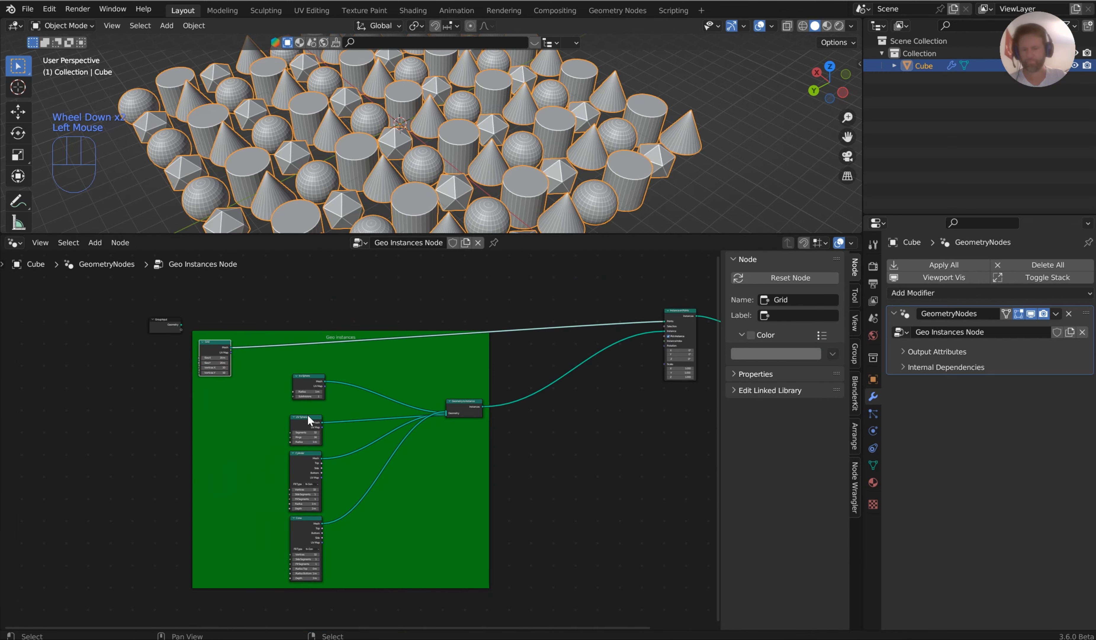
drag(309, 420, 359, 429)
drag(311, 385, 284, 395)
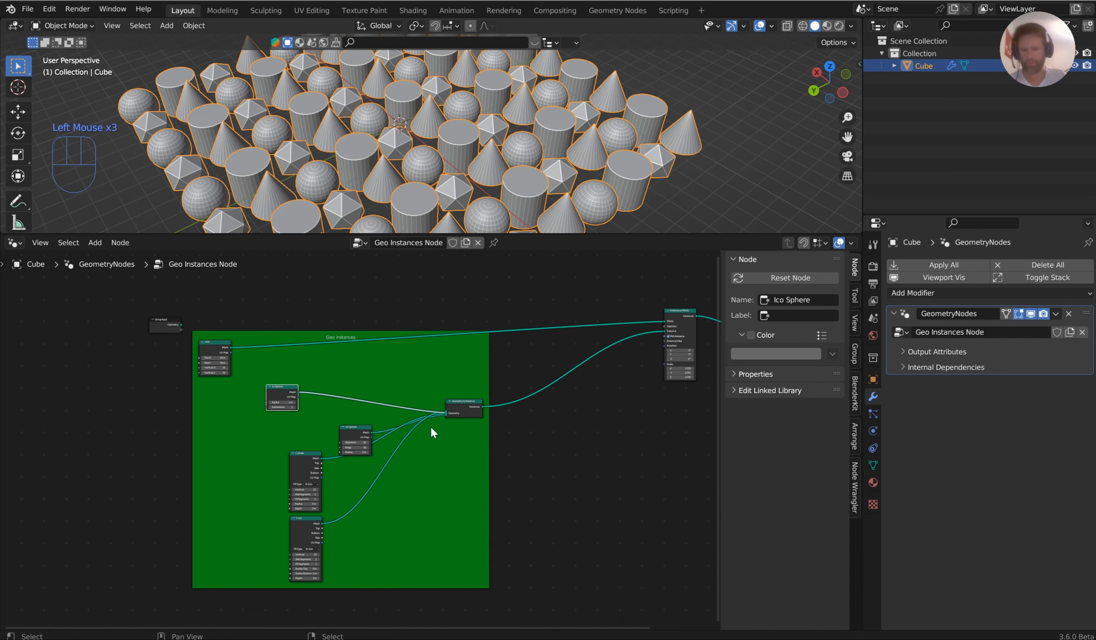
Spread the Geometry to Instance, Cylinder, Cone, UV Sphere and Ico Sphere nodes apart, staggering the primitives diagonally in the green frame.
drag(457, 412, 520, 391)
drag(304, 458, 442, 497)
drag(322, 522, 281, 468)
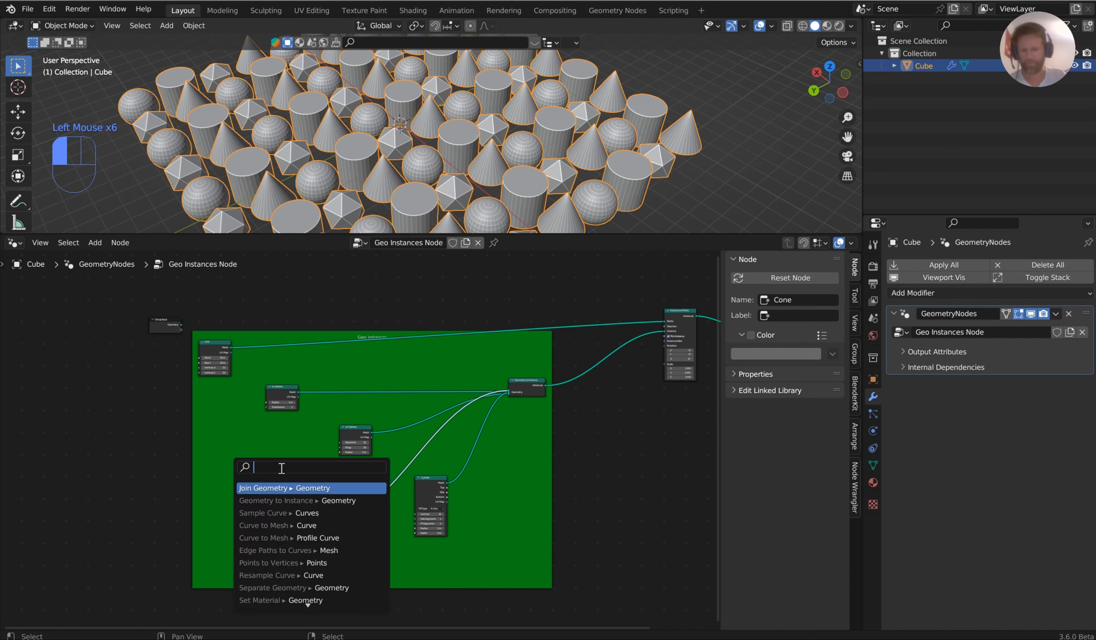
key(Escape)
drag(309, 527, 290, 430)
click(360, 443)
drag(360, 443, 512, 588)
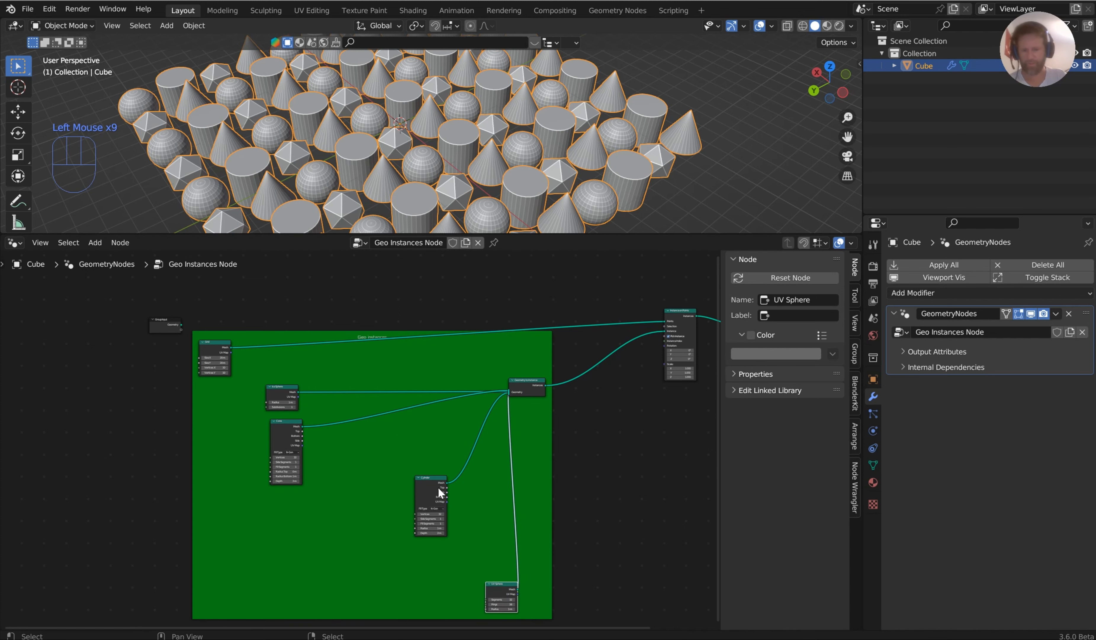
drag(438, 487, 420, 513)
drag(285, 435, 358, 449)
mouse_move(297, 396)
mouse_down()
mouse_move(292, 420)
mouse_move(289, 409)
mouse_up()
Hide the node editor's sidebar and reposition the Grid and Group Input nodes, placing Group Input well outside the green frame.
scroll(325, 368, down, 1)
middle_drag(326, 367, 465, 443)
scroll(511, 387, up, 2)
key(n)
scroll(511, 399, up, 2)
scroll(465, 442, up, 1)
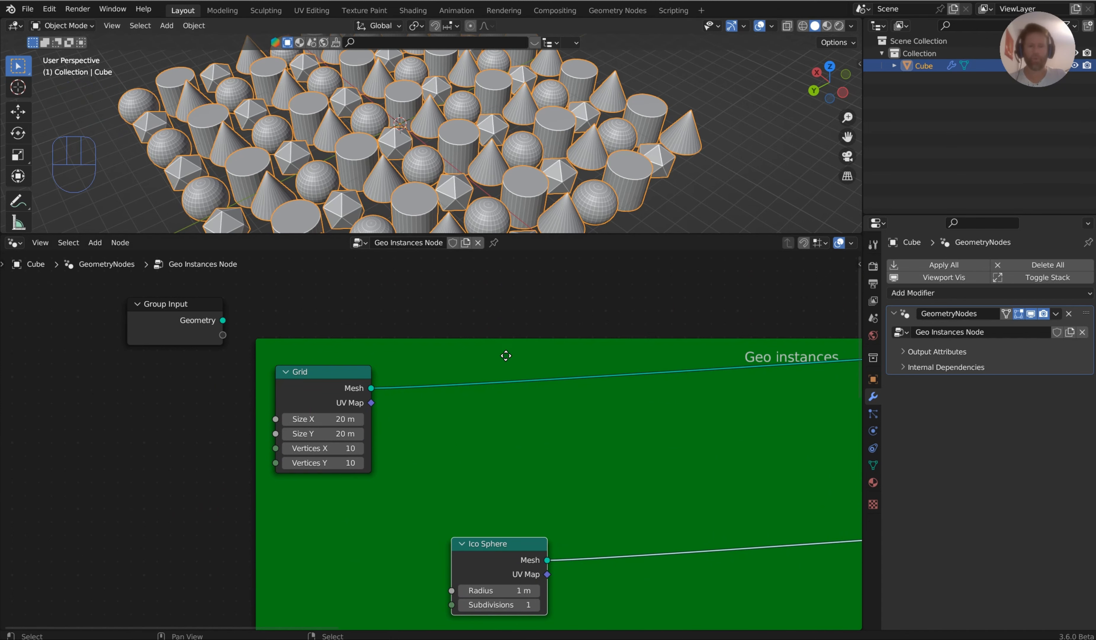
scroll(506, 355, down, 2)
drag(364, 392, 365, 359)
drag(259, 350, 23, 290)
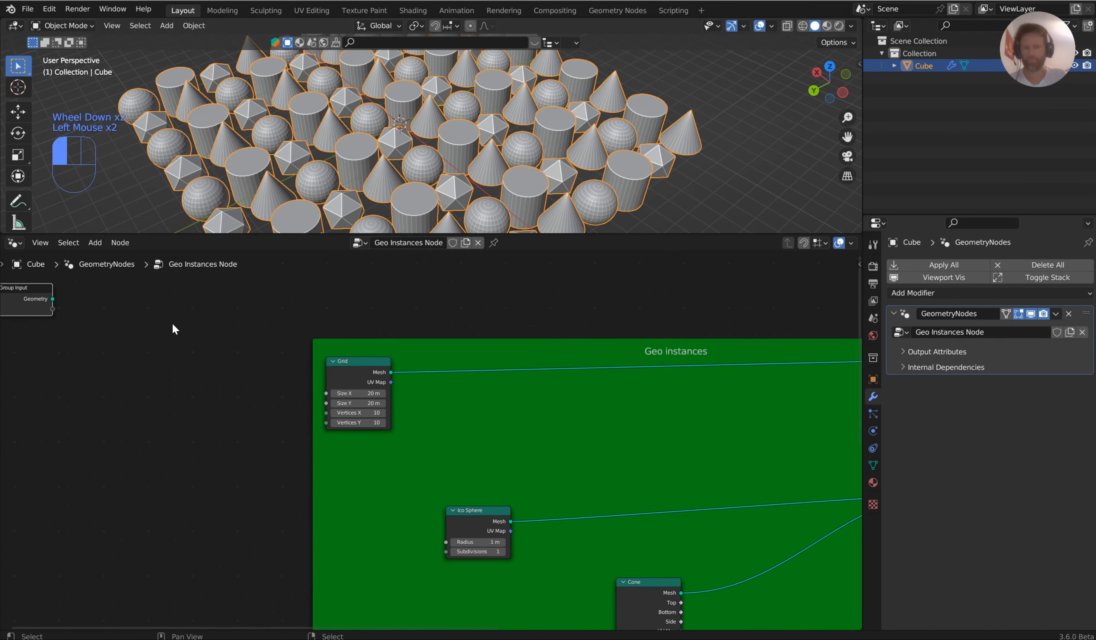
drag(358, 369, 333, 339)
Add a Transform Geometry node on the link leaving the Grid's Mesh output.
scroll(541, 350, down, 2)
middle_drag(540, 350, 489, 374)
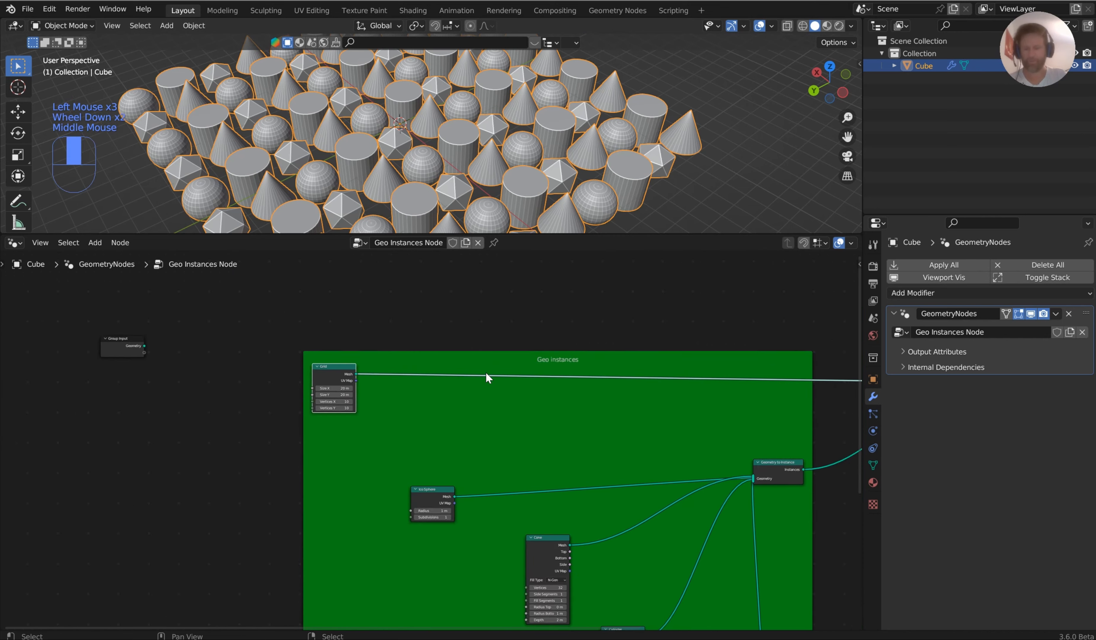
scroll(484, 378, up, 1)
key(shift+a)
text(transf)
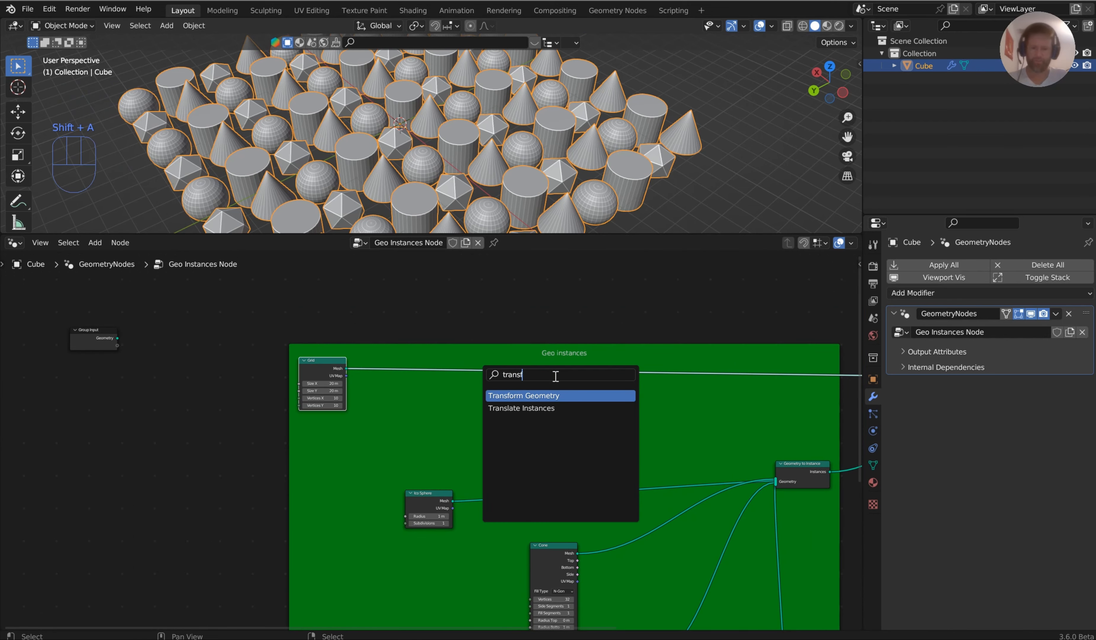
key(Return)
click(472, 379)
scroll(537, 388, down, 2)
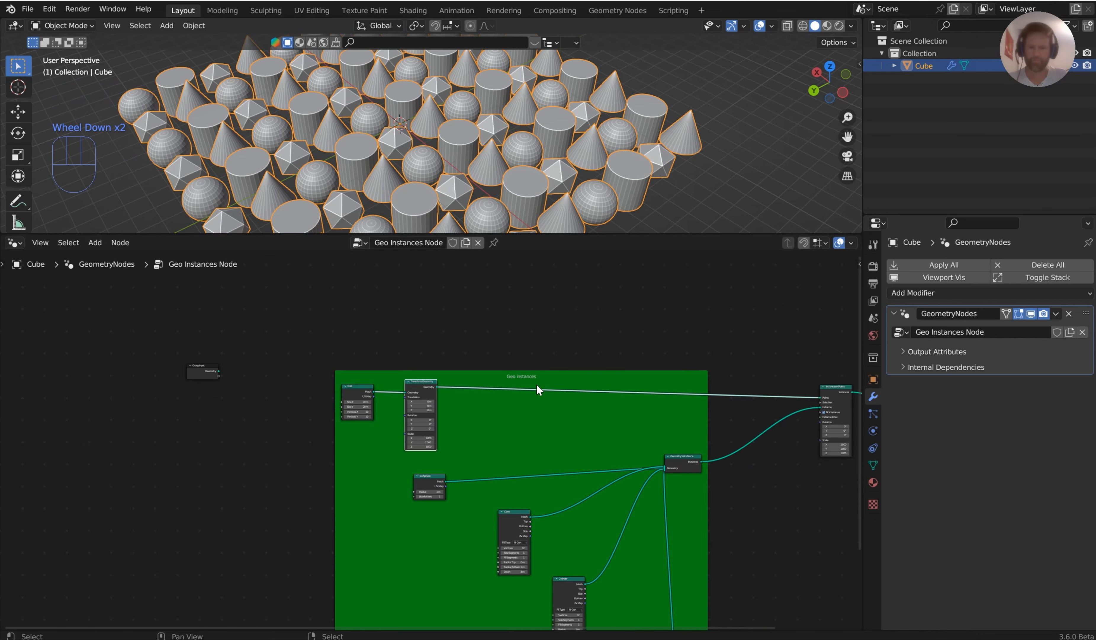
Collapse the Grid's Transform Geometry node and align it beside the Grid's Mesh output.
click(408, 381)
click(422, 380)
middle_drag(423, 381, 415, 357)
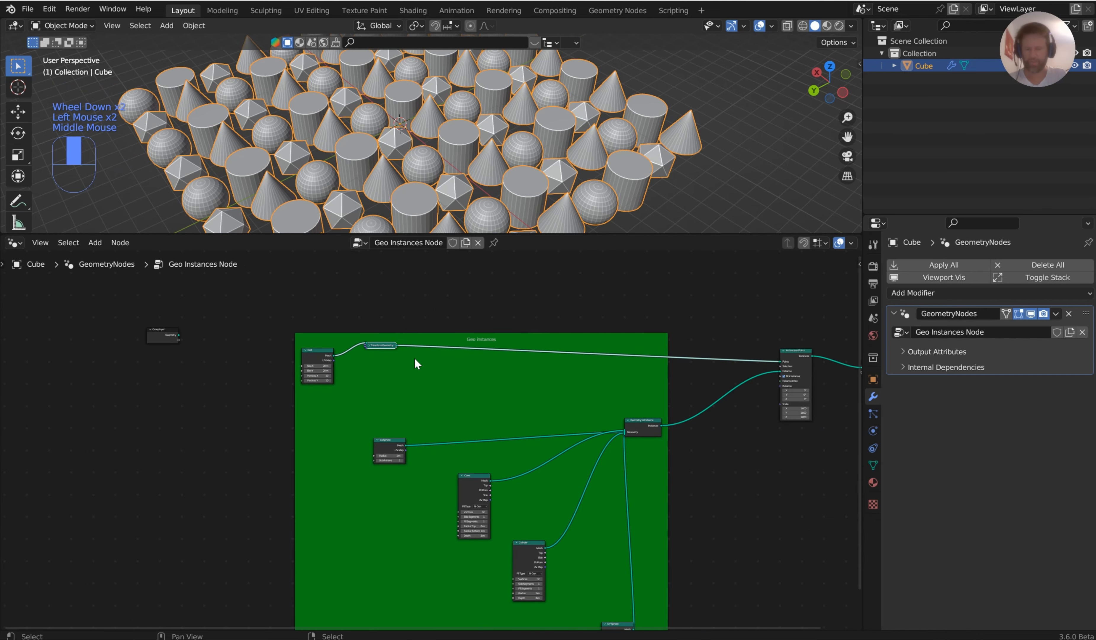
scroll(404, 347, up, 3)
drag(366, 310, 384, 330)
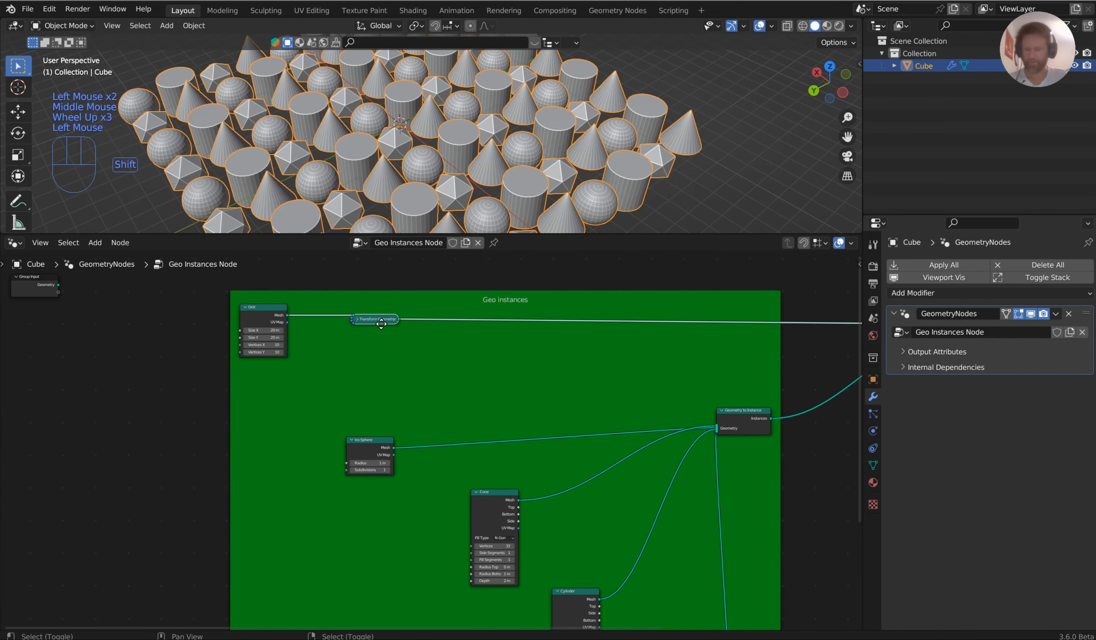
Duplicate the collapsed Transform Geometry node onto the Ico Sphere, Cone, Cylinder and UV Sphere links.
key(shift+d)
click(481, 452)
key(shift+d)
click(591, 506)
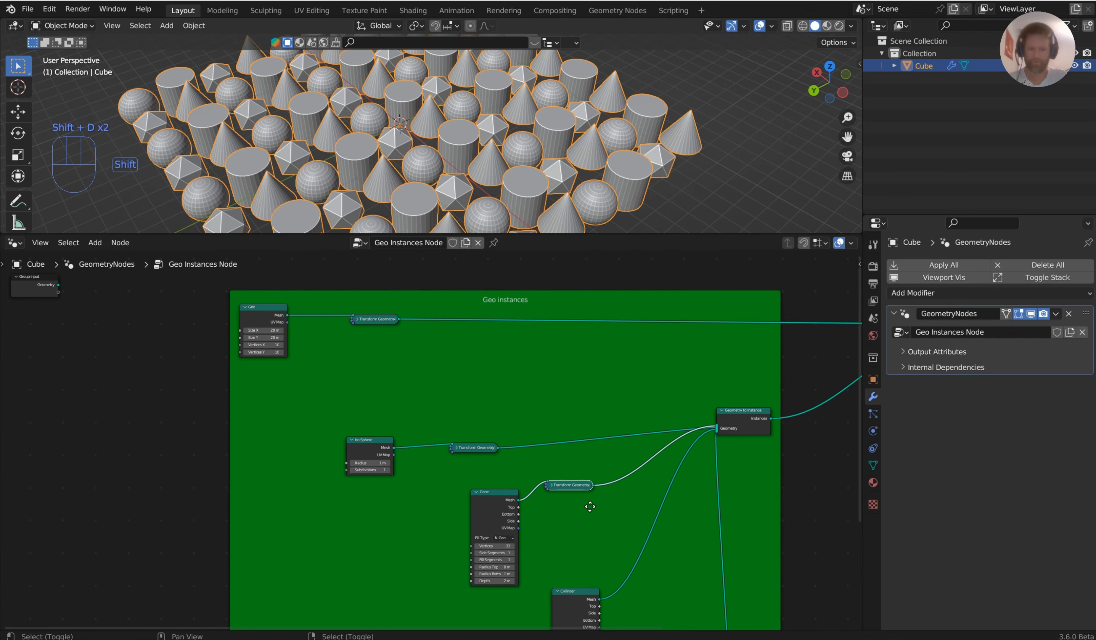
key(shift+d)
click(670, 569)
key(shift+d)
click(734, 612)
Expand the Grid's Transform Geometry node and set its Z translation to 0.22 m.
middle_drag(655, 431, 636, 482)
scroll(558, 382, up, 2)
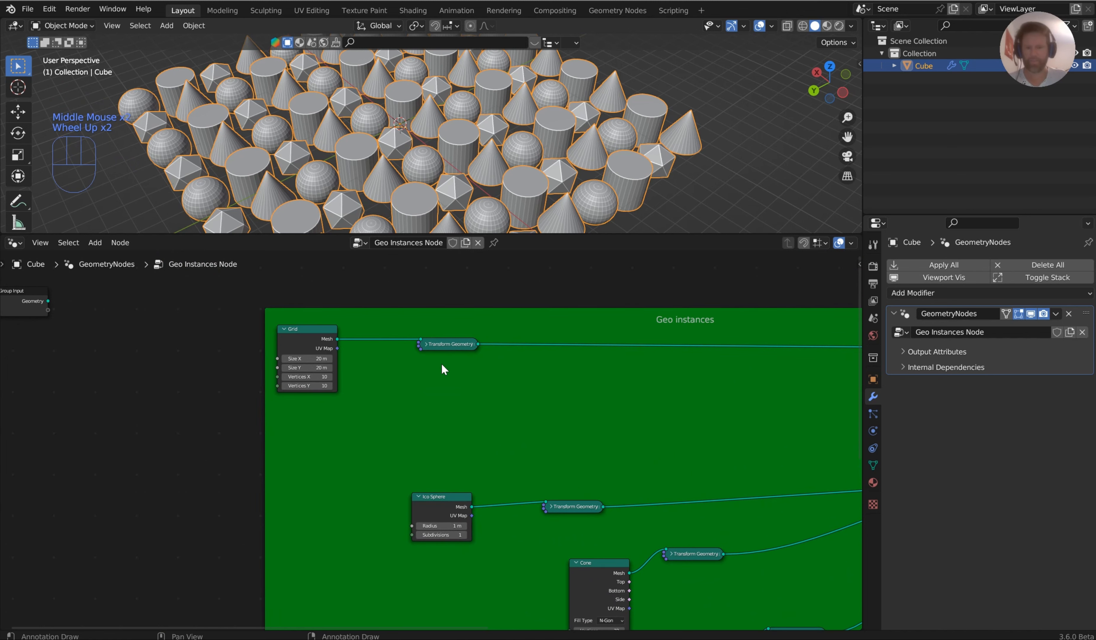
click(426, 344)
scroll(471, 435, up, 2)
shift+drag(461, 382, 501, 382)
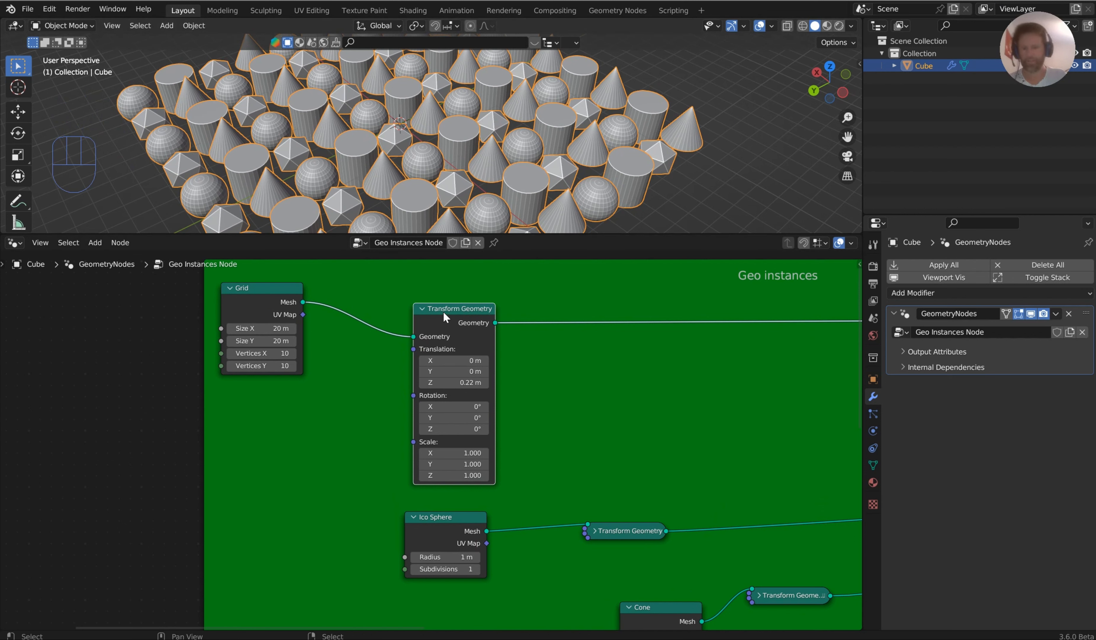
Reposition the Grid node and remove its Transform Geometry node while keeping the link intact.
drag(251, 303, 244, 333)
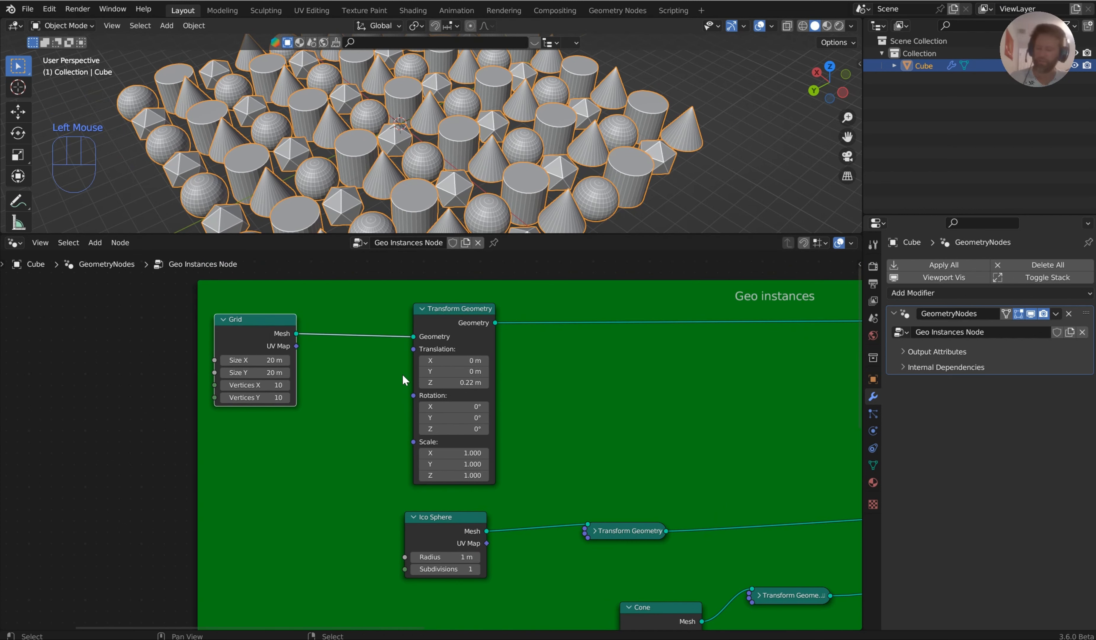
click(442, 304)
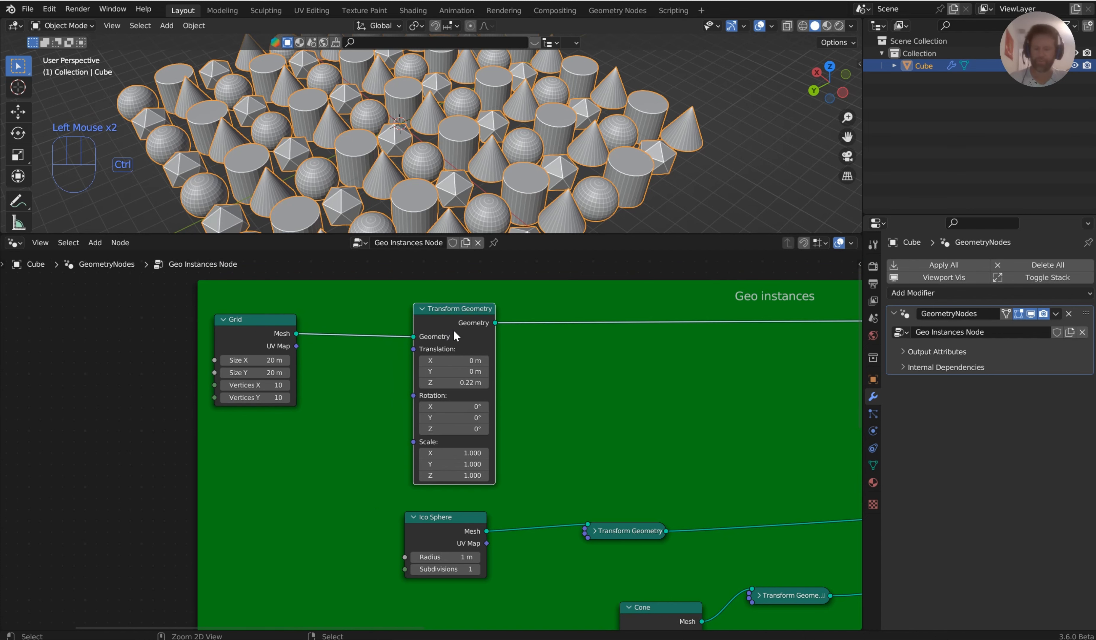
key(ctrl+x)
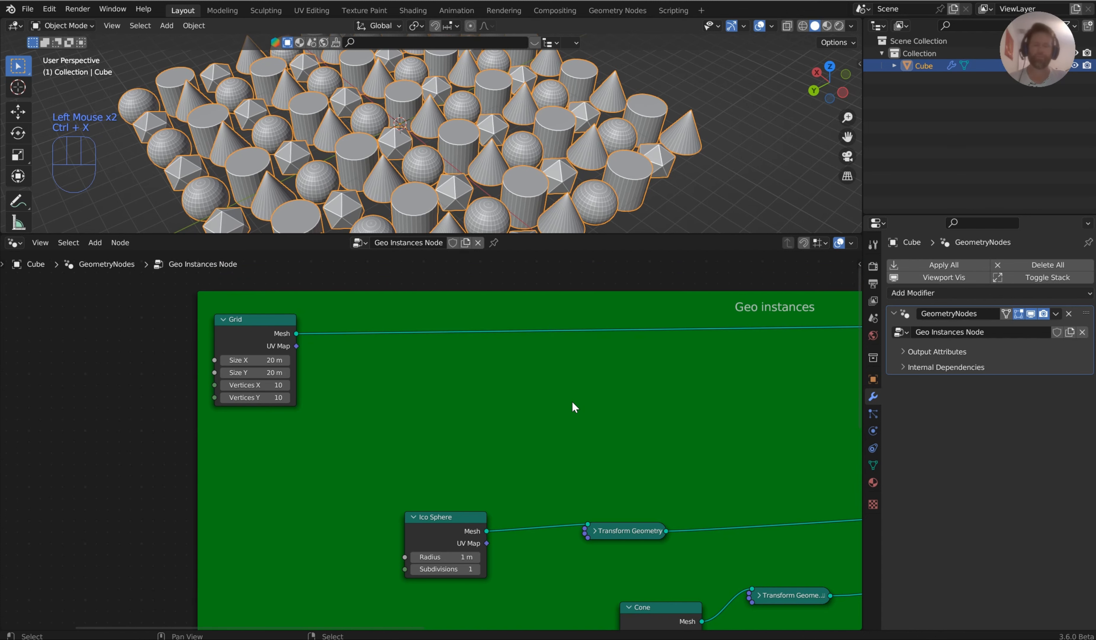
Move the Ico Sphere and its Transform Geometry node away from the Cone node and expand that Transform Geometry node.
scroll(574, 408, down, 2)
middle_drag(579, 411, 502, 294)
scroll(506, 296, up, 1)
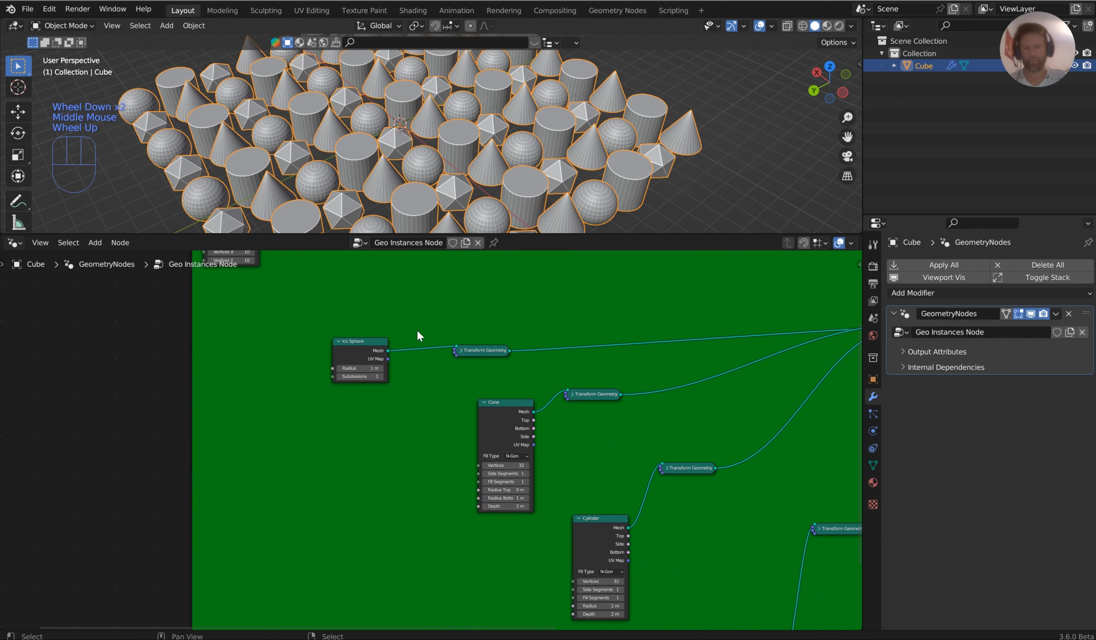
drag(365, 341, 348, 337)
drag(487, 349, 413, 347)
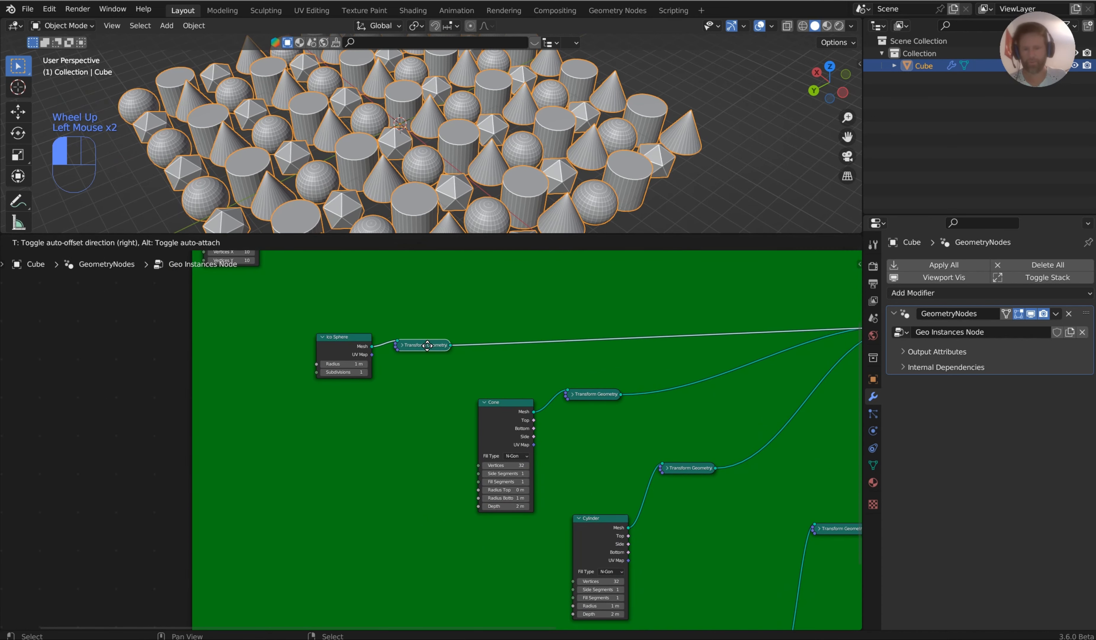
drag(347, 351, 286, 354)
click(387, 355)
click(388, 348)
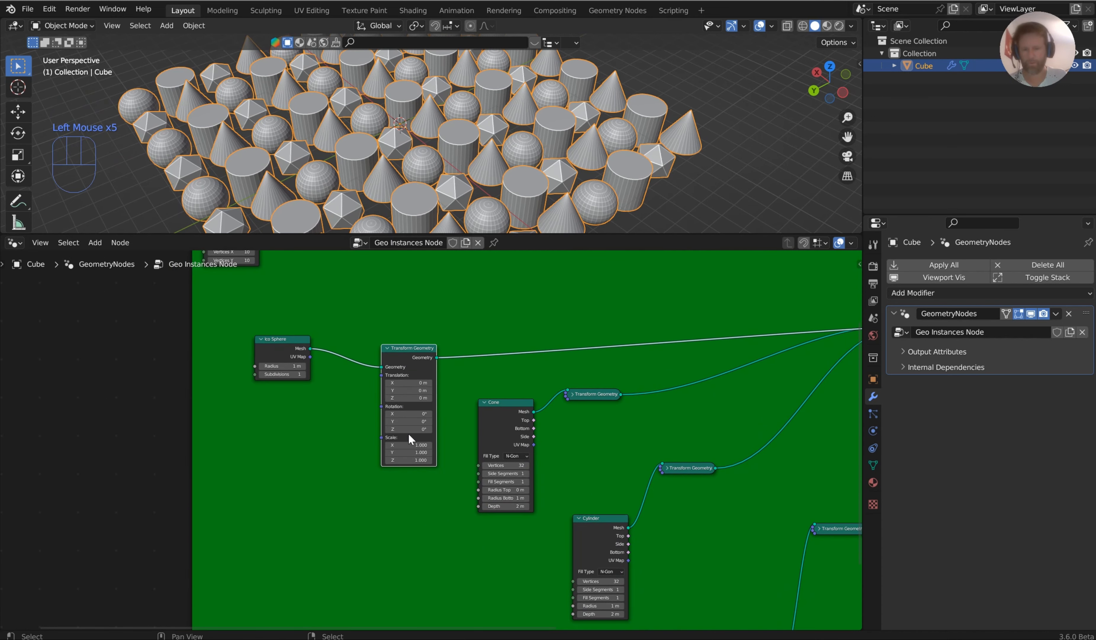
Set the Z translation of the Ico Sphere's Transform Geometry node to 5 m.
shift+drag(408, 398, 445, 398)
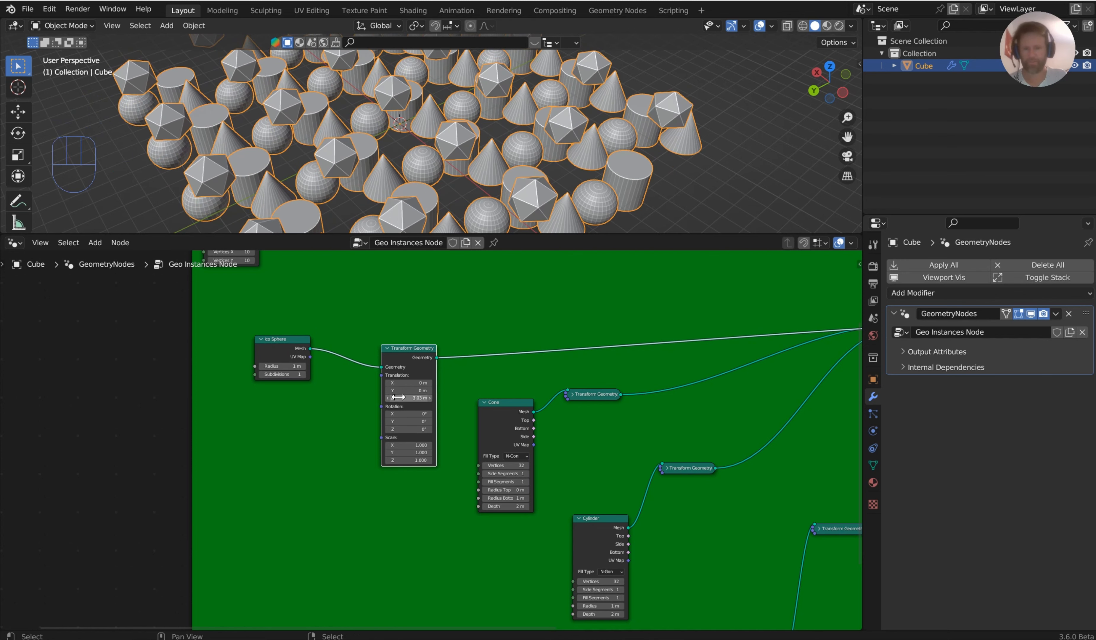
click(404, 397)
text(5)
key(Return)
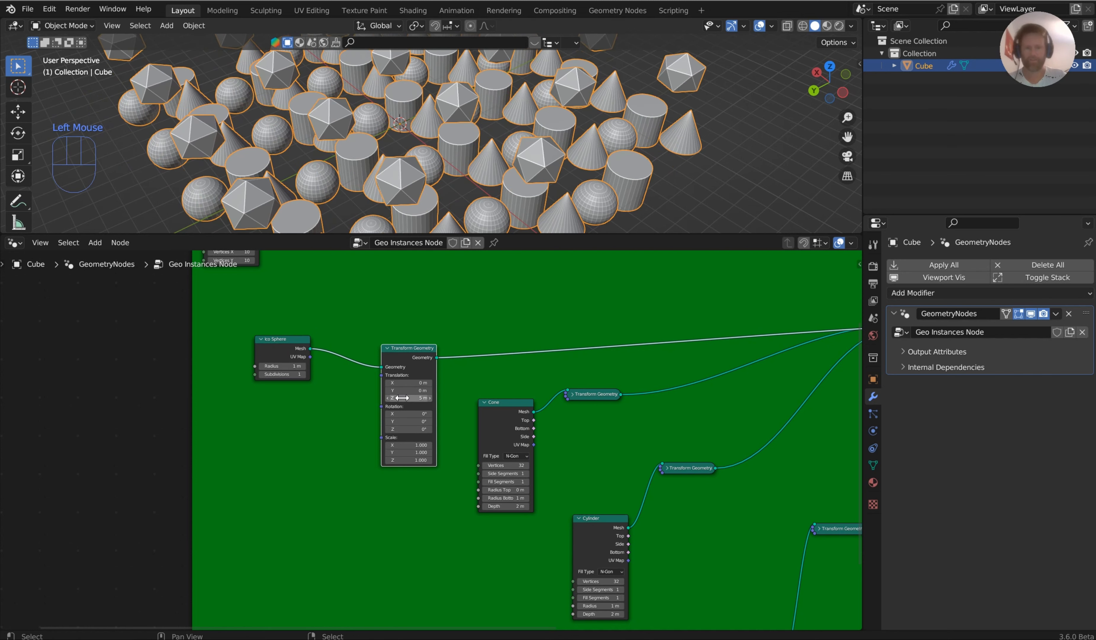
Move the Ico Sphere and its Transform Geometry node together closer to the Grid node.
middle_drag(560, 426, 493, 438)
drag(387, 493, 190, 345)
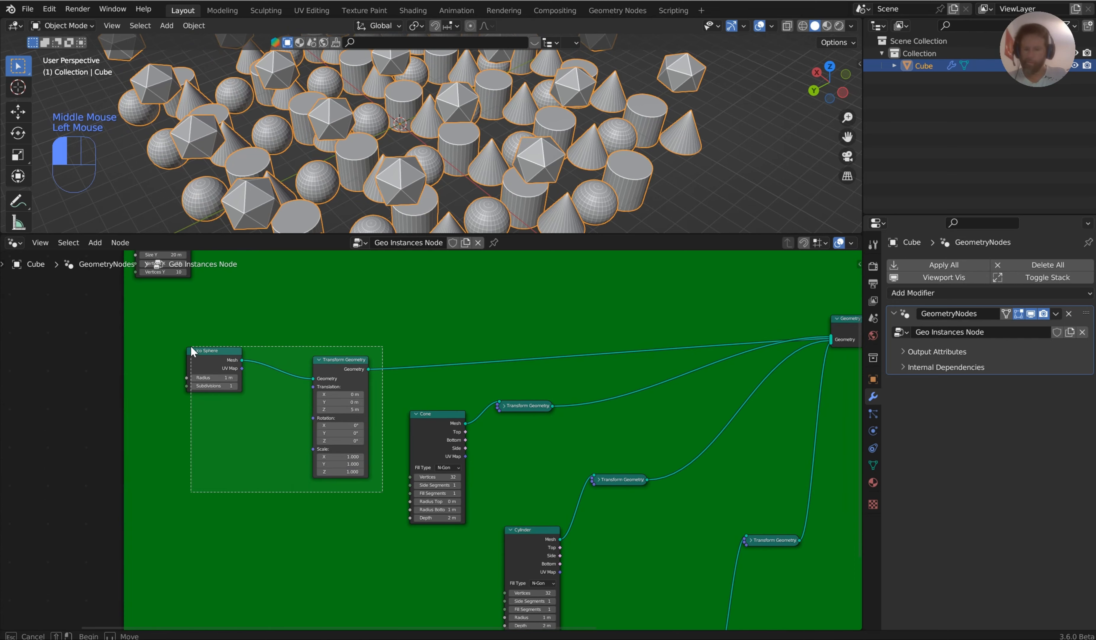
key(g)
click(132, 295)
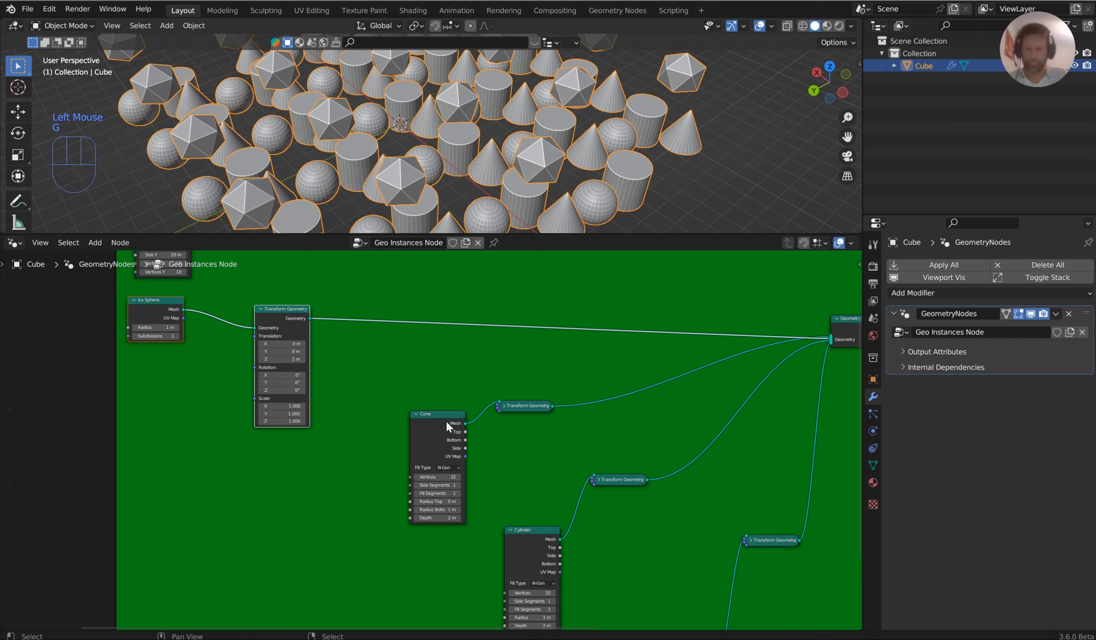
Shift the Cone and its Transform Geometry node away from the Cylinder node and expand that Transform Geometry node.
drag(446, 420, 348, 465)
drag(532, 408, 460, 467)
click(433, 465)
shift+middle_drag(513, 441, 520, 346)
Set the Z translation of the Cone's Transform Geometry node to 3 m.
click(461, 423)
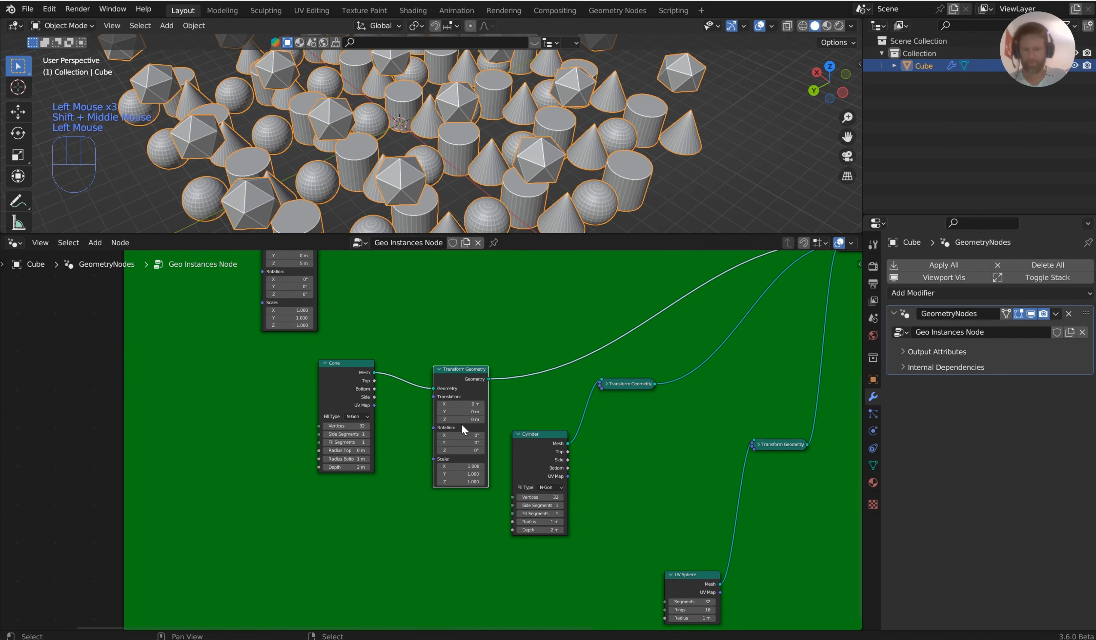
click(463, 421)
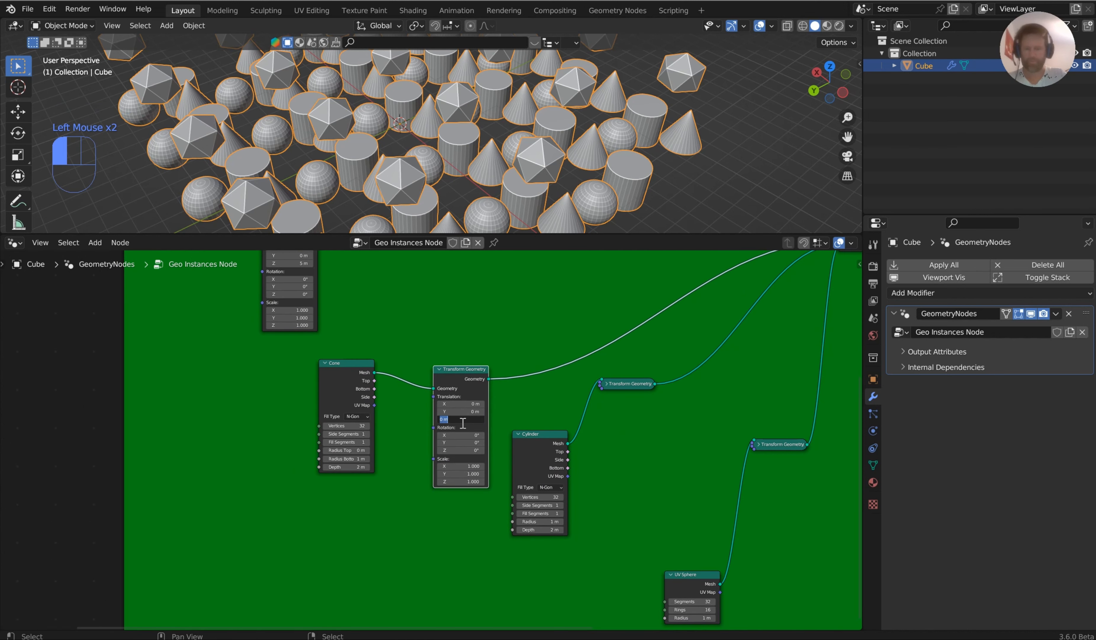
text(3)
key(Return)
Raise the Z translation of the Cone's Transform Geometry node to 6.28 m.
scroll(432, 142, down, 2)
middle_drag(432, 141, 447, 159)
scroll(440, 116, up, 3)
shift+drag(466, 419, 494, 435)
Expand the Cylinder's Transform Geometry node and lower its Z translation to -4.14 m.
middle_drag(494, 435, 354, 371)
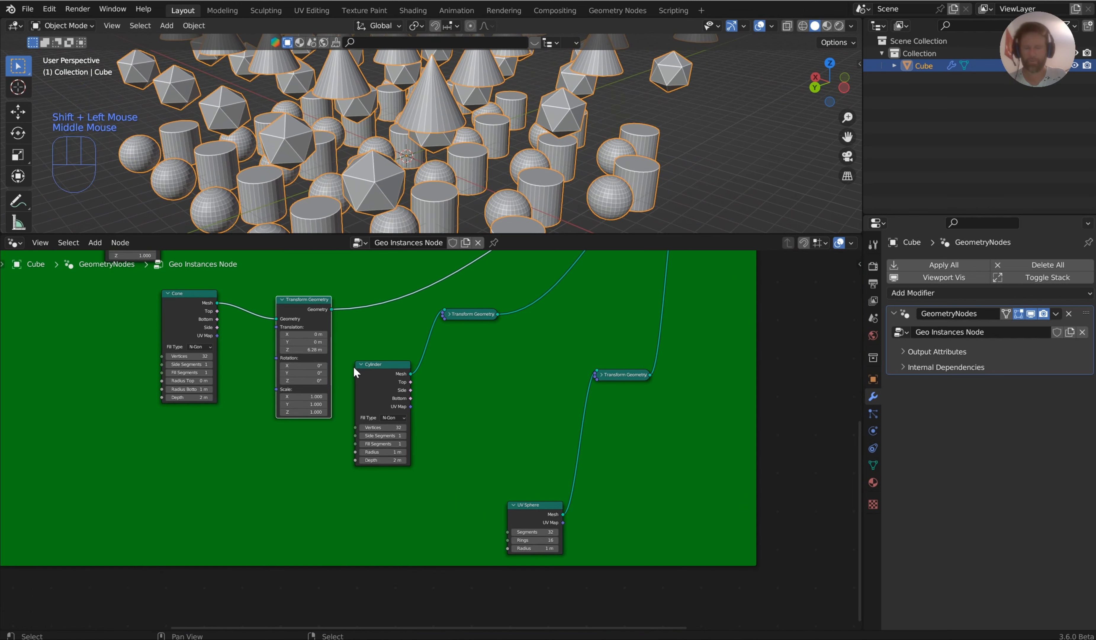
click(449, 314)
shift+drag(470, 364, 450, 363)
scroll(540, 42, down, 2)
middle_drag(540, 42, 391, 147)
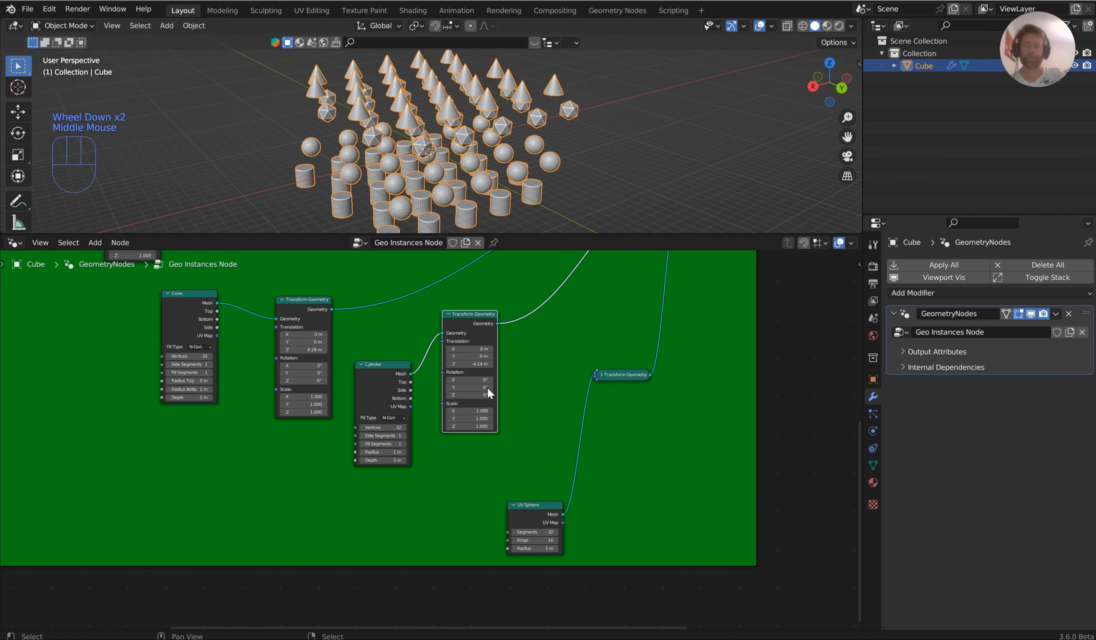
Try rotating the cylinders about 40° around Y in their Transform Geometry node and undo it.
mouse_move(483, 387)
mouse_down()
mouse_move(456, 387)
mouse_move(504, 387)
mouse_up()
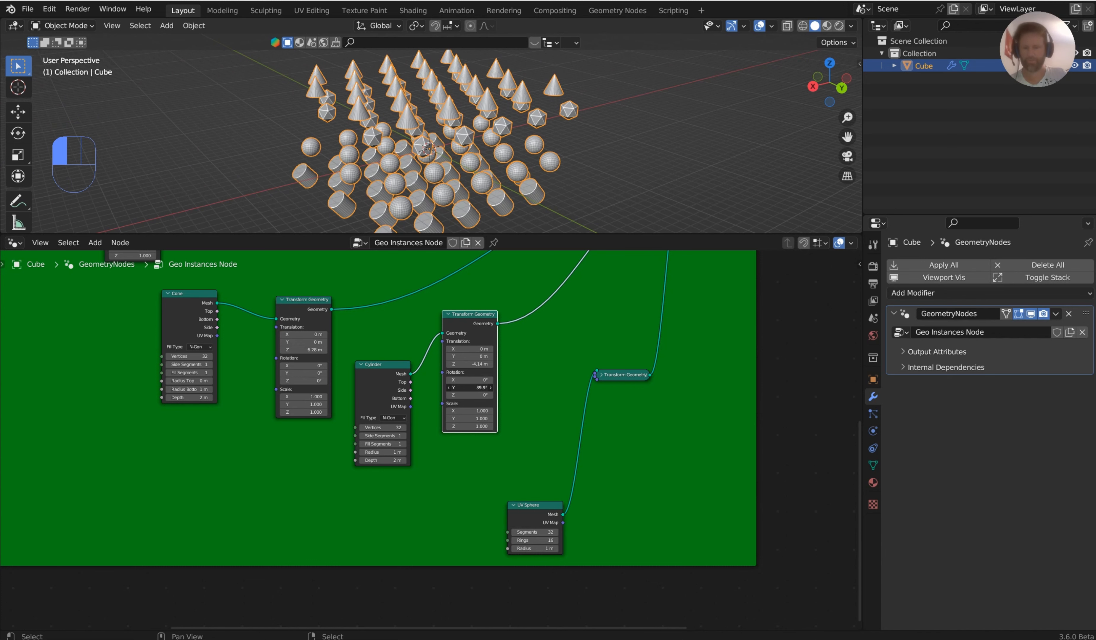
key(ctrl+z)
Stack the Transform Geometry nodes of the Cone and the Cylinder directly beneath their primitive nodes.
drag(381, 373, 383, 432)
drag(304, 303, 189, 410)
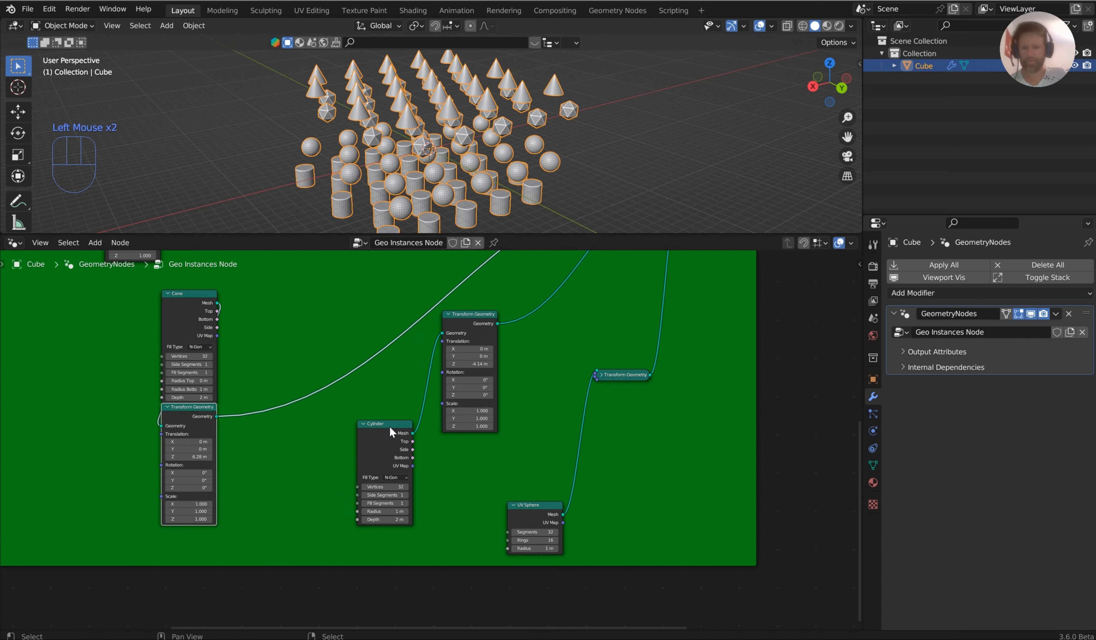
drag(392, 431, 395, 364)
drag(468, 314, 387, 461)
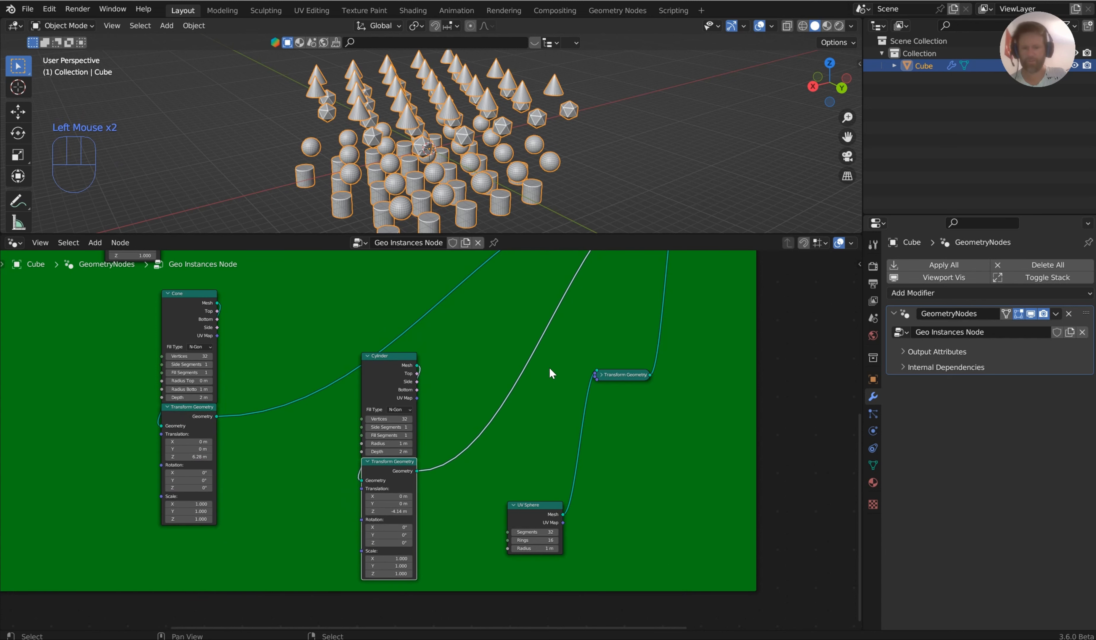
Expand the UV Sphere's Transform Geometry node, stack the UV Sphere node above it, and reposition the pair within the frame.
click(602, 374)
drag(538, 518, 622, 335)
click(617, 377)
scroll(617, 377, down, 2)
key(g)
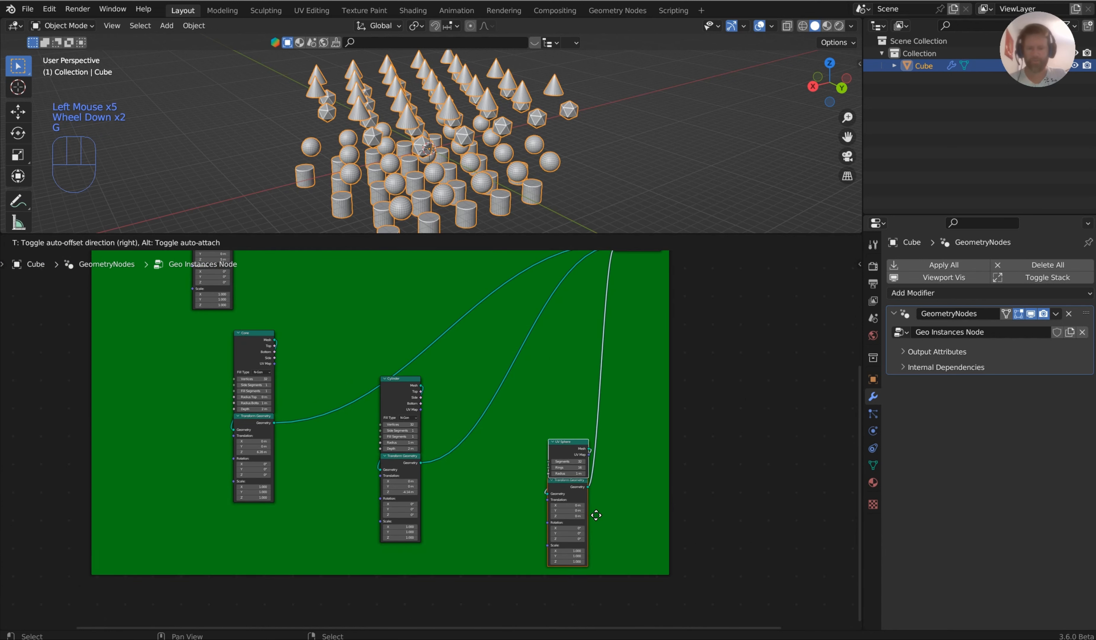
click(588, 549)
Stack the Ico Sphere's Transform Geometry node directly beneath the Ico Sphere node.
middle_drag(307, 330, 474, 477)
drag(380, 400, 287, 411)
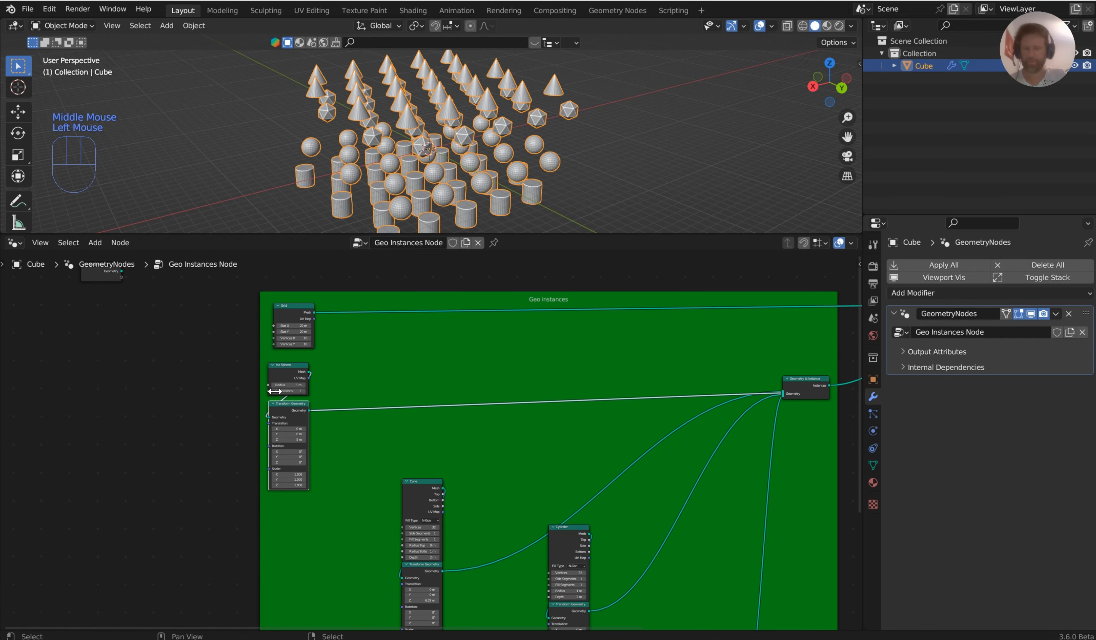
drag(296, 368, 297, 375)
Increase the UV Sphere's radius to 1.88 m.
middle_drag(377, 466, 301, 380)
scroll(441, 411, up, 1)
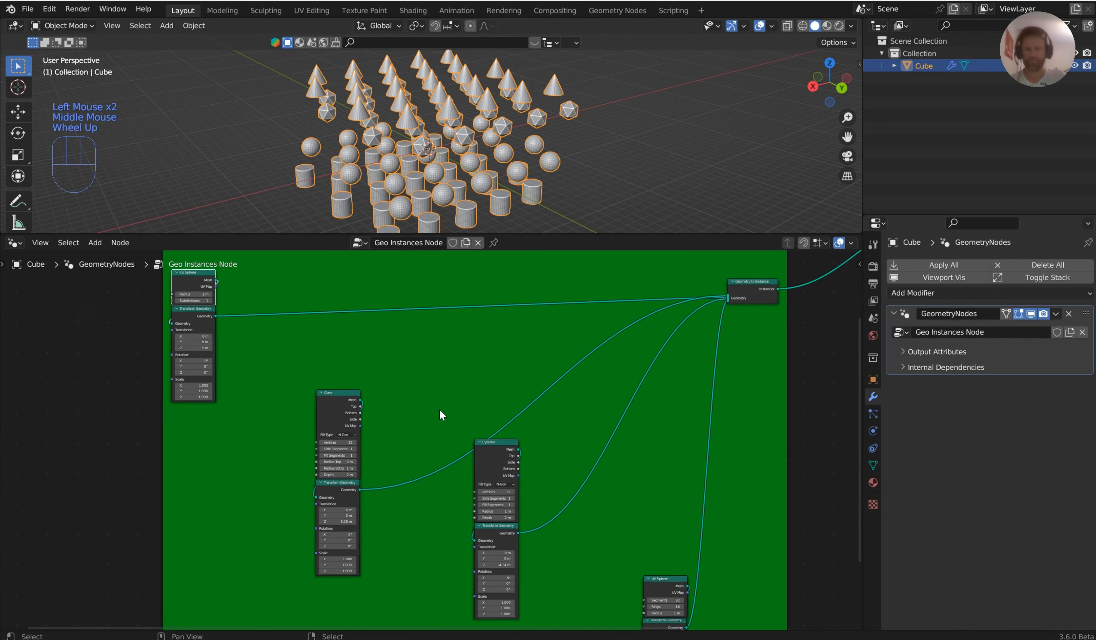
middle_drag(609, 499, 480, 377)
scroll(544, 404, up, 4)
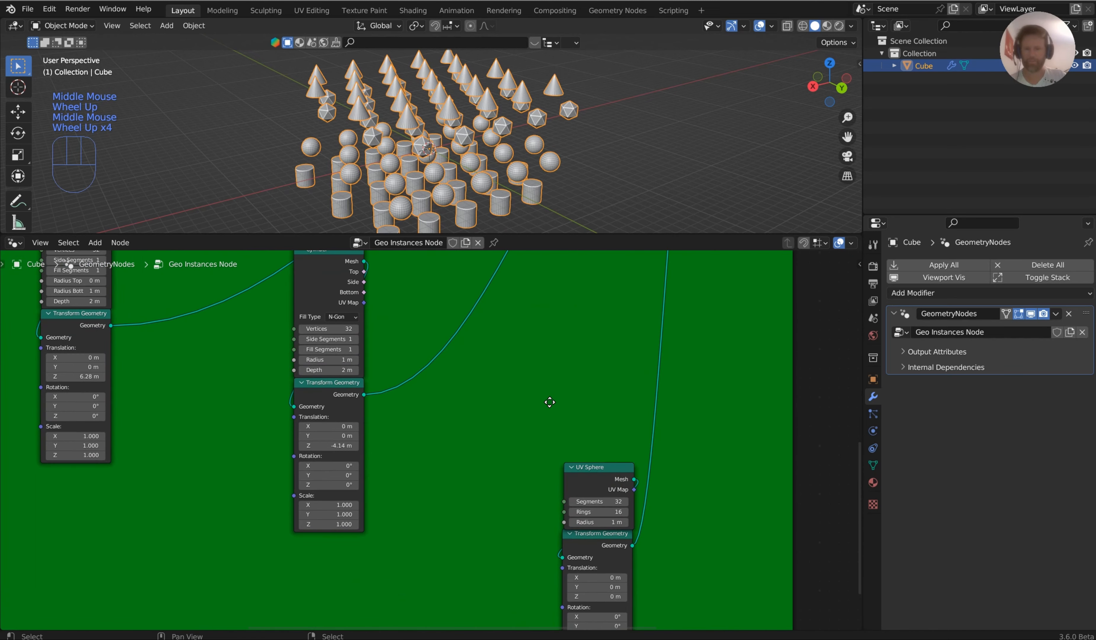
scroll(507, 357, up, 1)
middle_drag(550, 400, 511, 353)
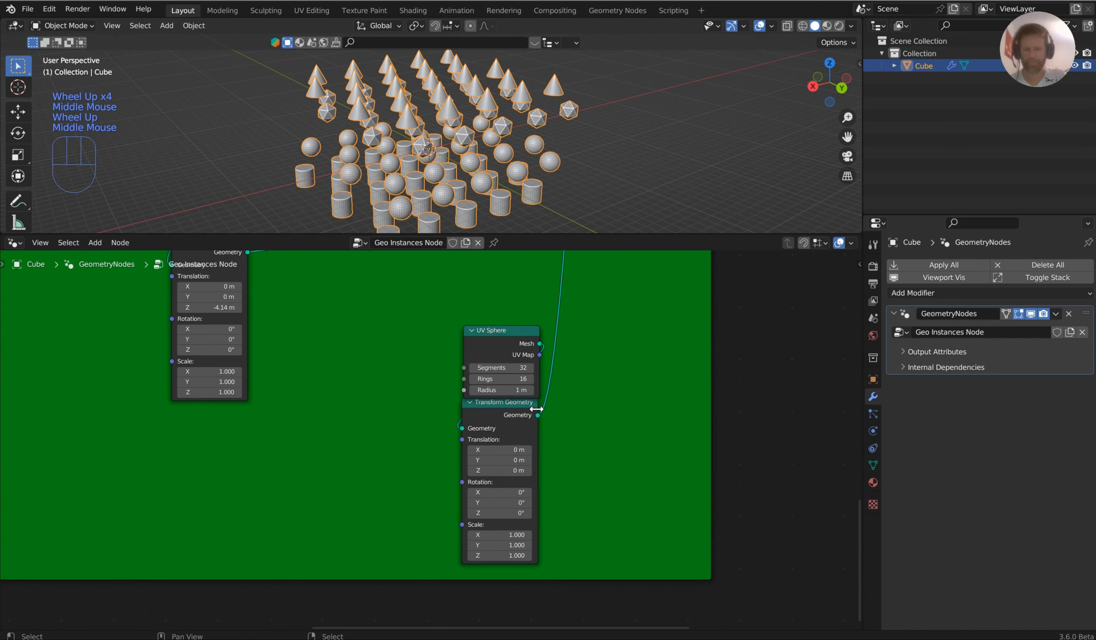
shift+drag(500, 390, 536, 390)
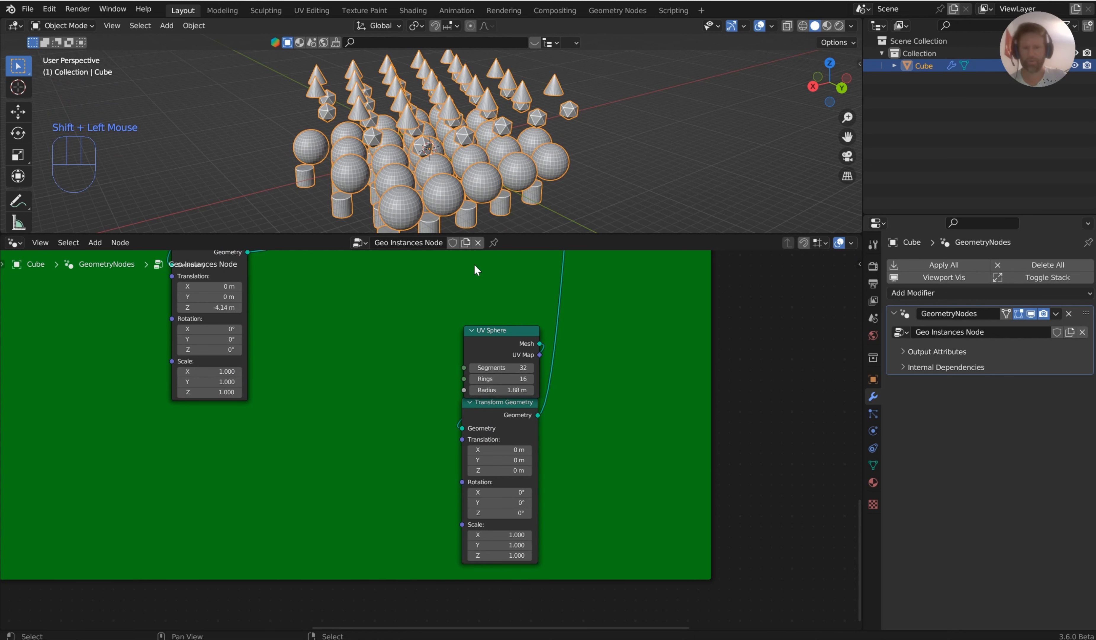
Move the UV Sphere node aside and insert a Set Shade Smooth node between it and its Transform Geometry node.
drag(509, 330, 356, 404)
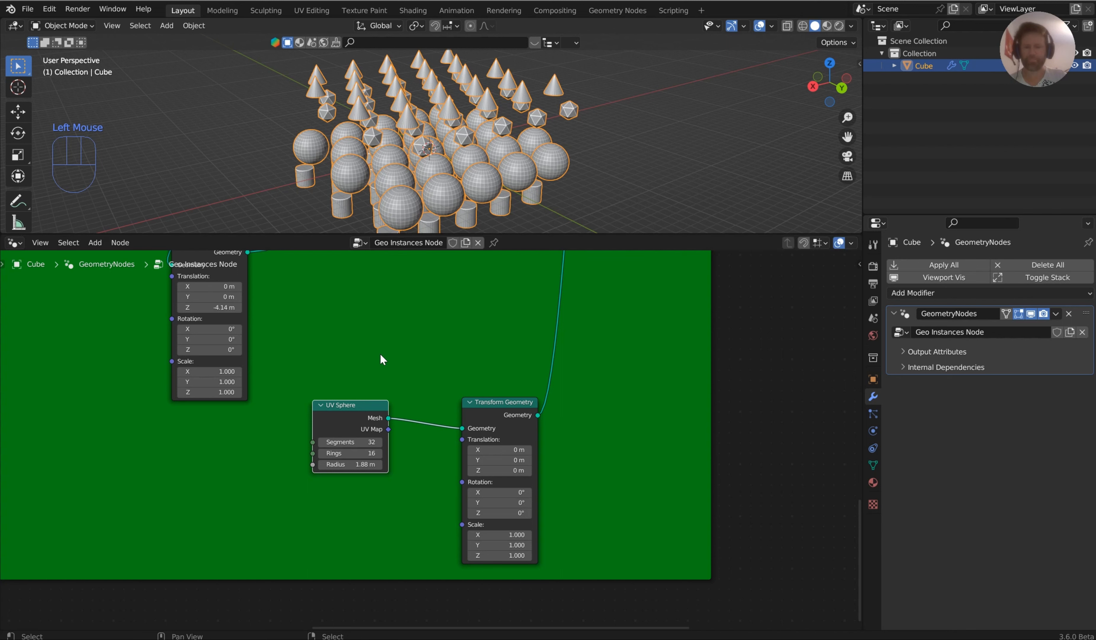
key(shift+a)
click(409, 367)
text(shade)
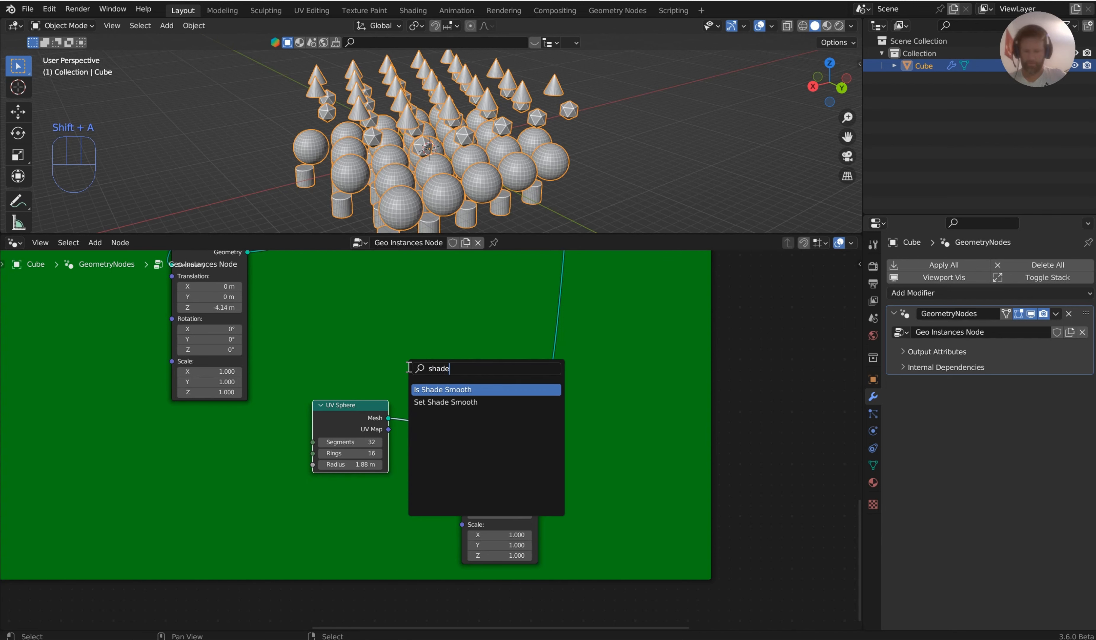
click(470, 402)
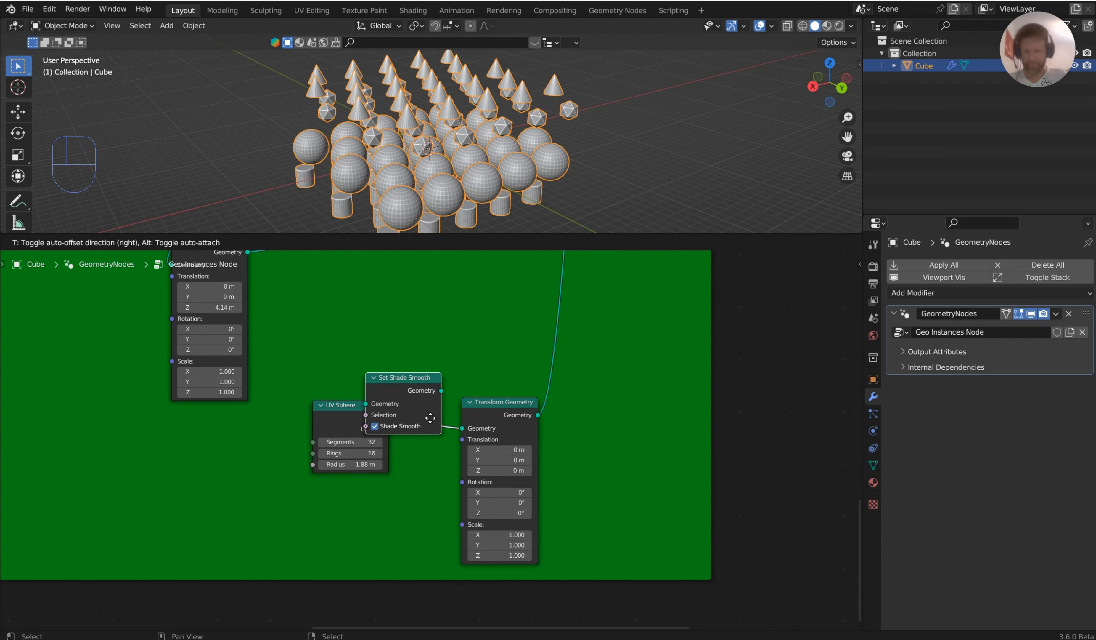
click(450, 415)
Stack the UV Sphere and Set Shade Smooth nodes directly above the UV Sphere's Transform Geometry node.
drag(457, 409, 561, 352)
drag(336, 416, 610, 257)
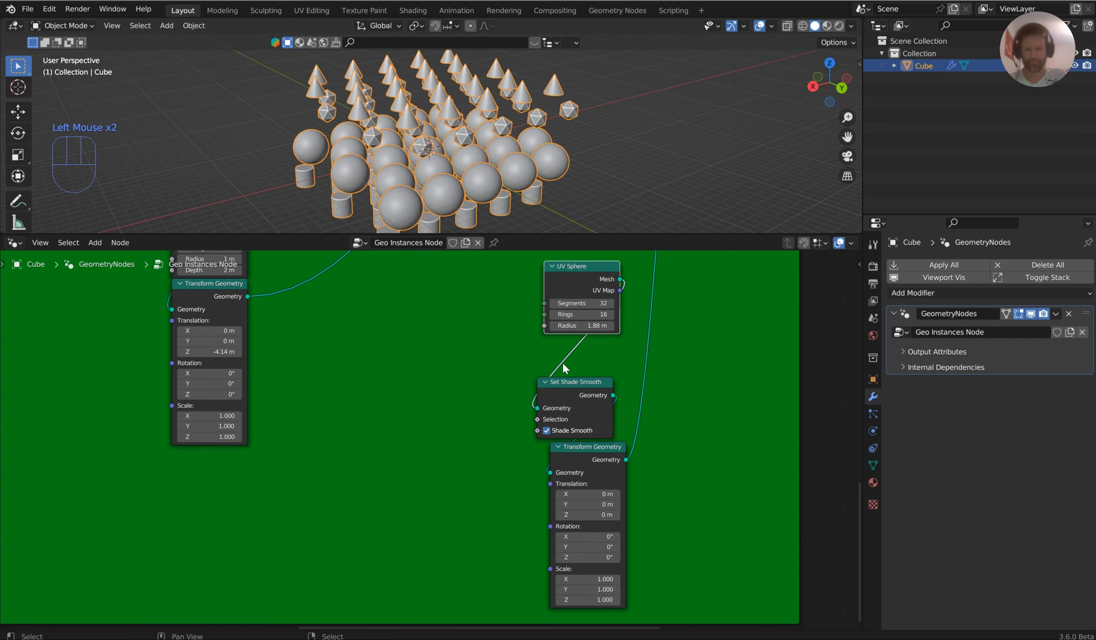
drag(578, 382, 596, 383)
drag(583, 299, 592, 339)
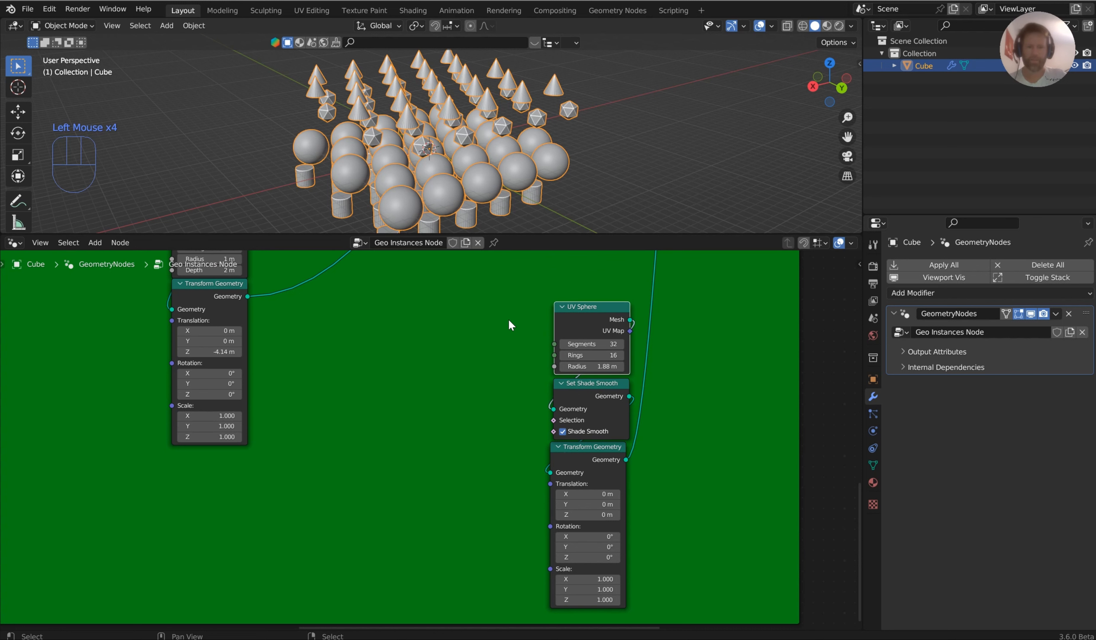
Expose the Shade Smooth option as a group input and move the Group Input node beside the Grid node.
click(553, 420)
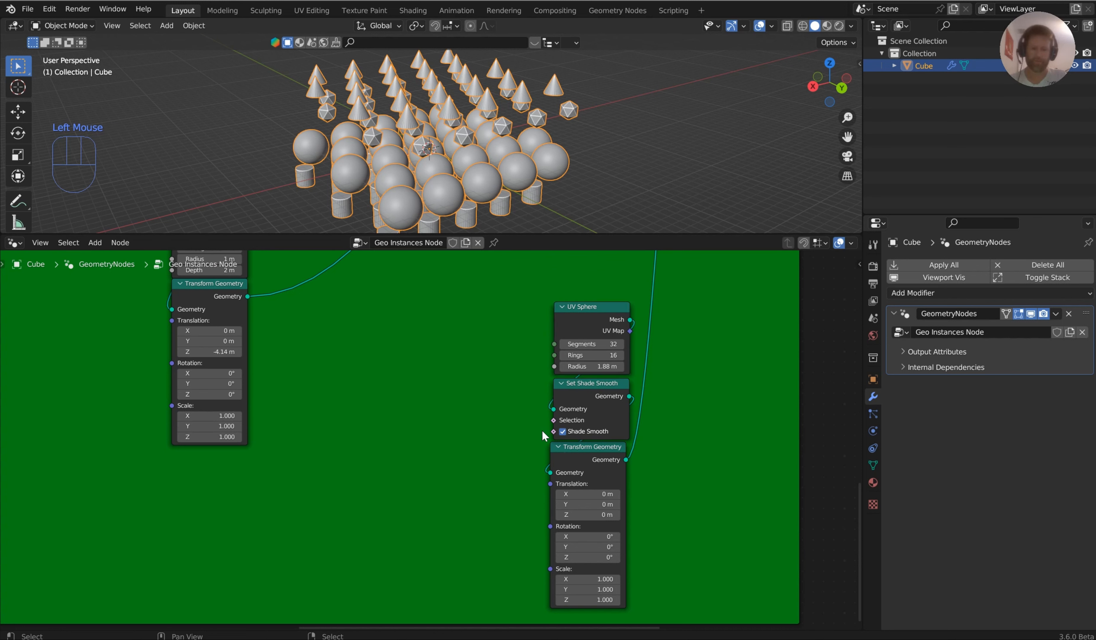
drag(554, 431, 394, 458)
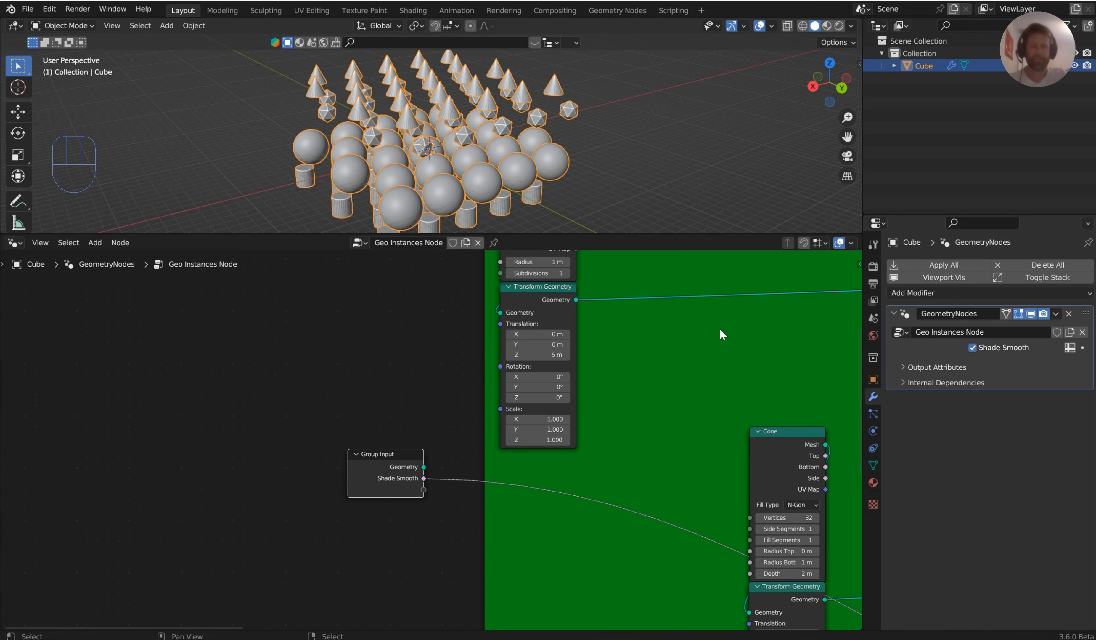
scroll(692, 379, down, 2)
middle_drag(691, 382, 752, 492)
drag(459, 564, 459, 319)
scroll(459, 320, up, 1)
middle_drag(587, 332, 480, 520)
scroll(480, 521, up, 2)
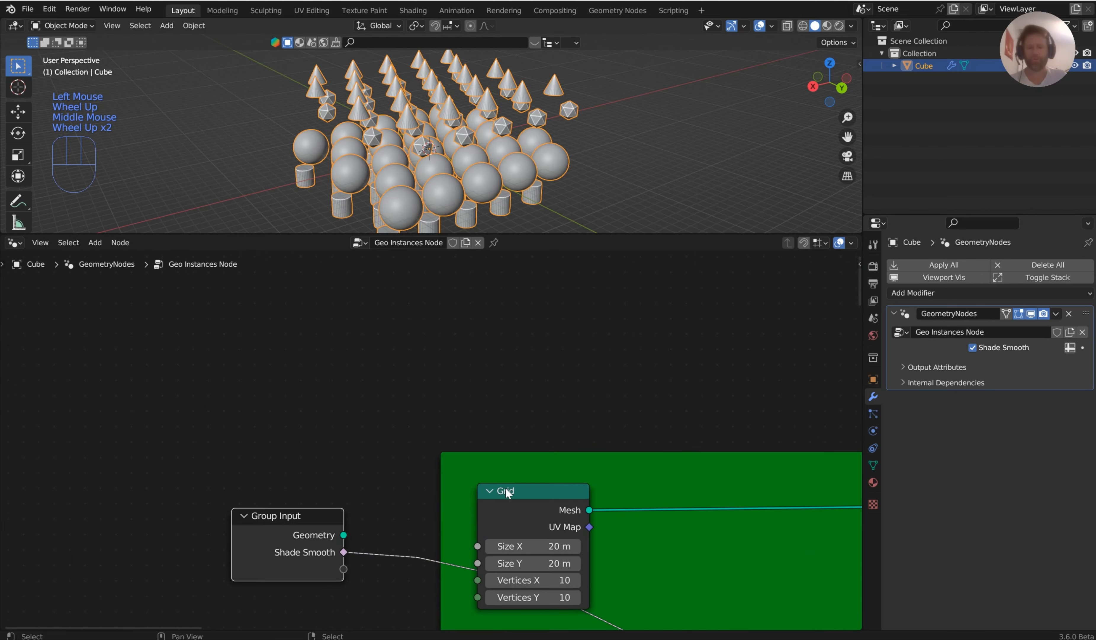
Link the Grid node's Size X, Size Y, Vertices X and Vertices Y to new Group Input sockets.
middle_drag(527, 378, 509, 316)
drag(460, 483, 326, 505)
drag(461, 499, 323, 527)
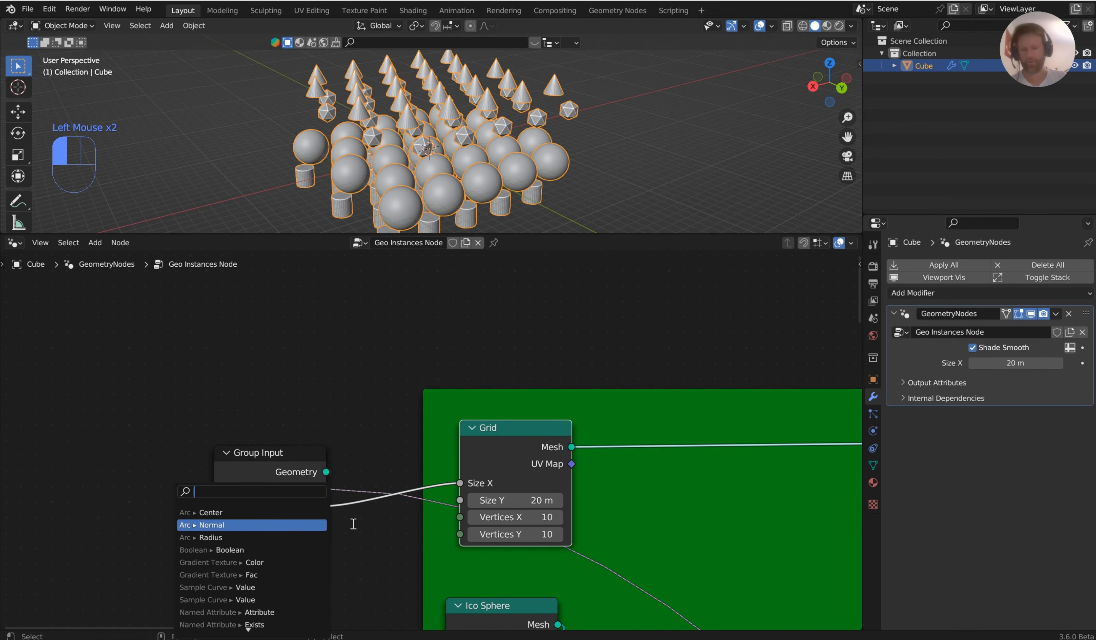
drag(460, 500, 326, 522)
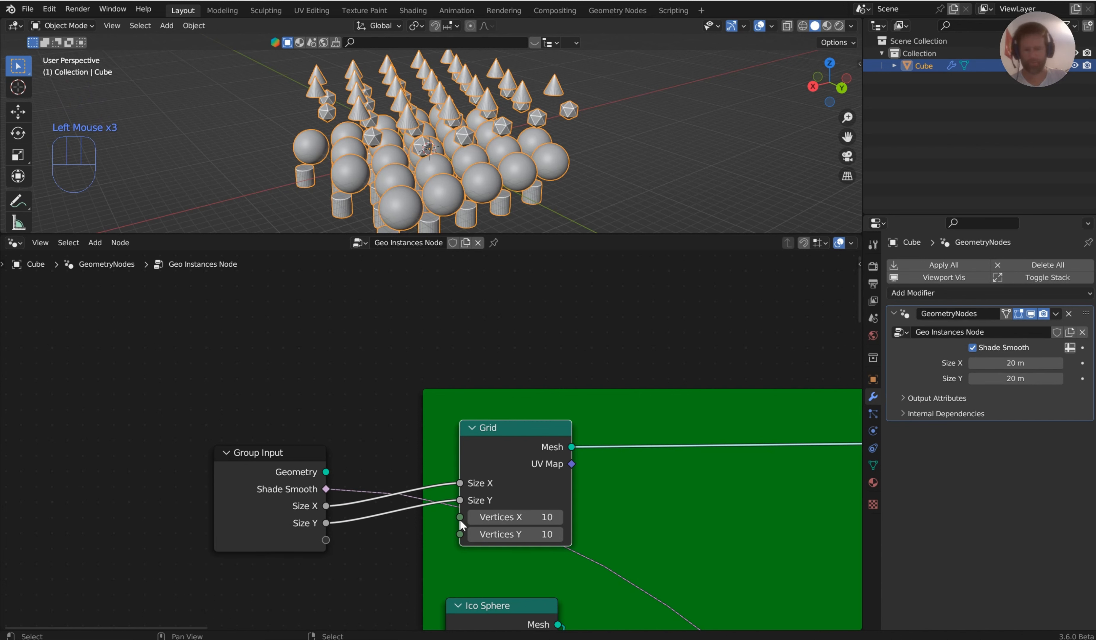
drag(460, 517, 326, 539)
drag(461, 534, 326, 556)
Set the modifier's Size X and Size Y to 21.4 m and both Vertices X and Vertices Y to 17.
key(n)
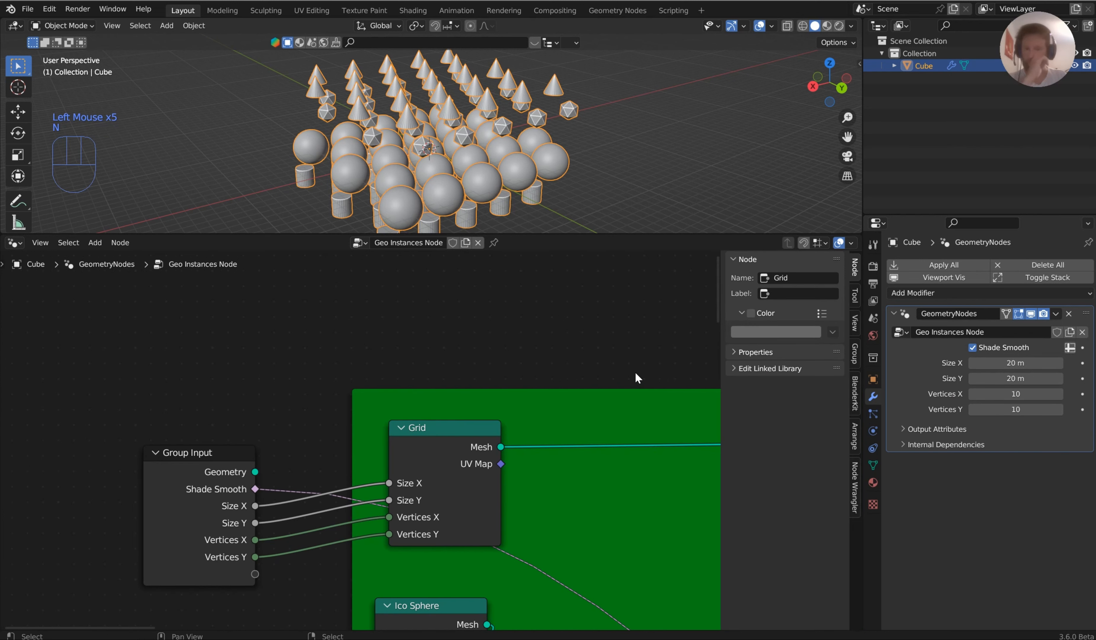
shift+drag(1033, 364, 1089, 378)
shift+drag(1018, 391, 1036, 409)
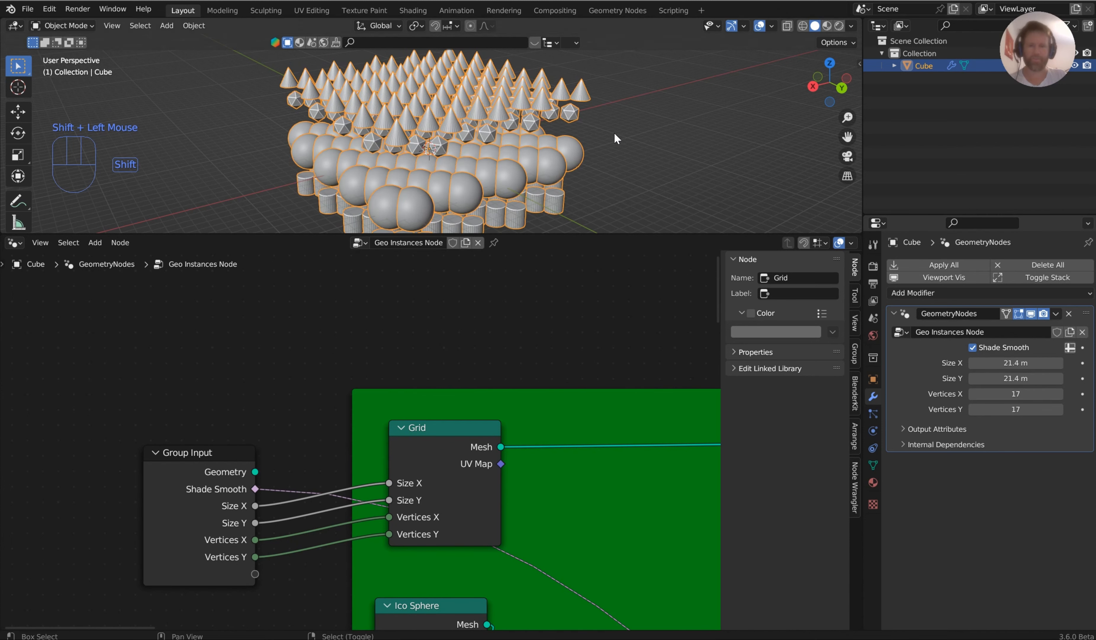
middle_drag(540, 105, 546, 131)
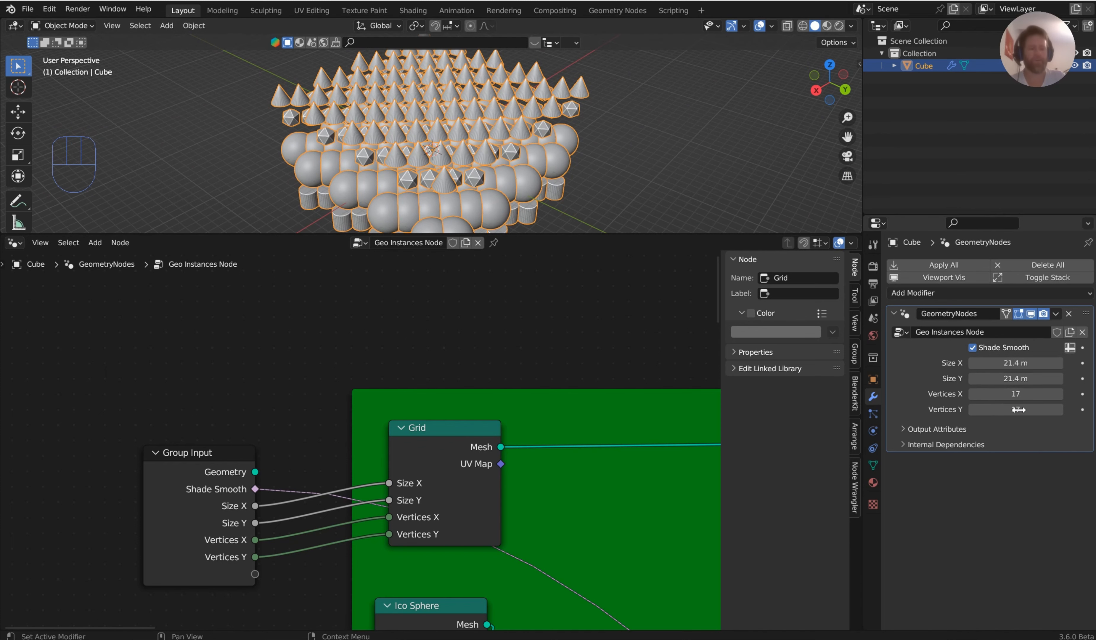
Move the Grid node farther away from the Group Input node within the green frame.
middle_drag(608, 430, 532, 369)
key(n)
drag(363, 385, 461, 358)
Rename the group inputs Size X and Size Y to Grid Size X and Grid Size Y.
key(n)
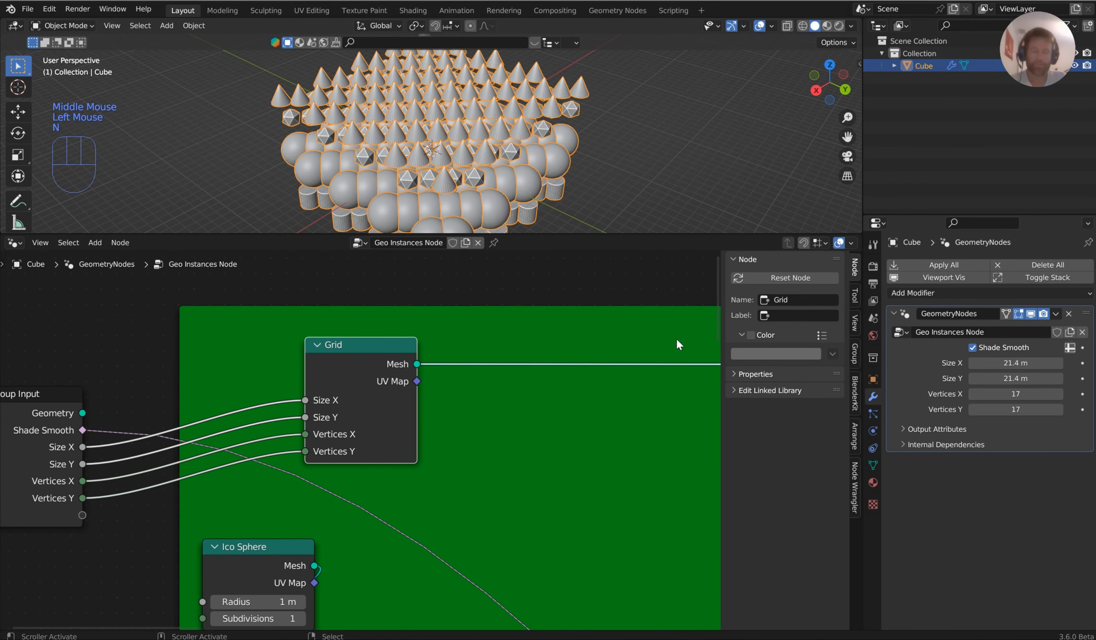
click(855, 354)
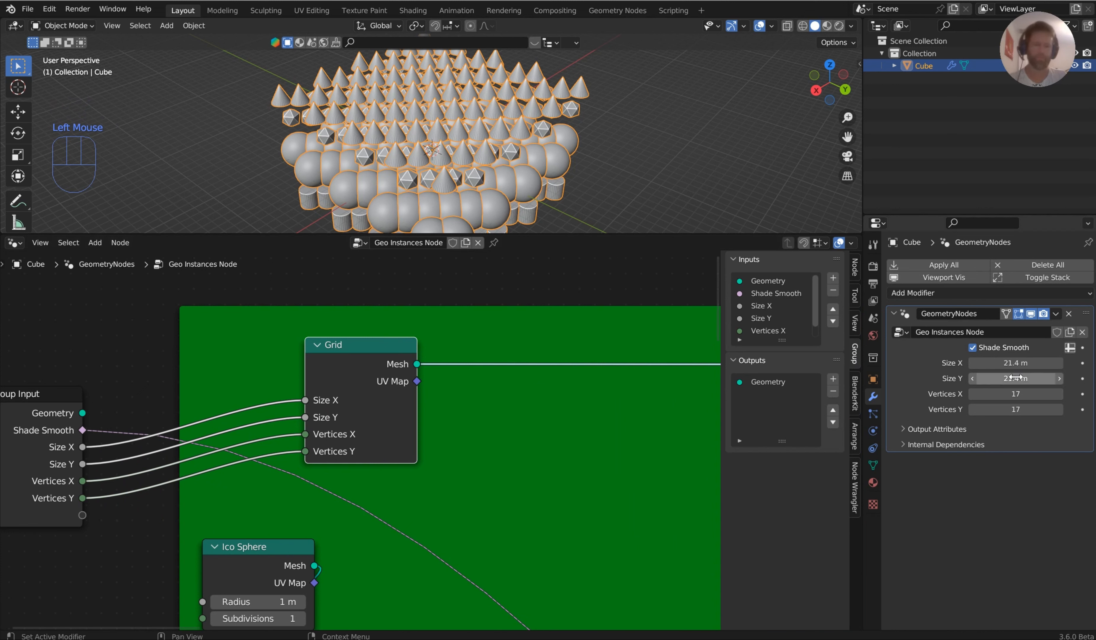
click(758, 305)
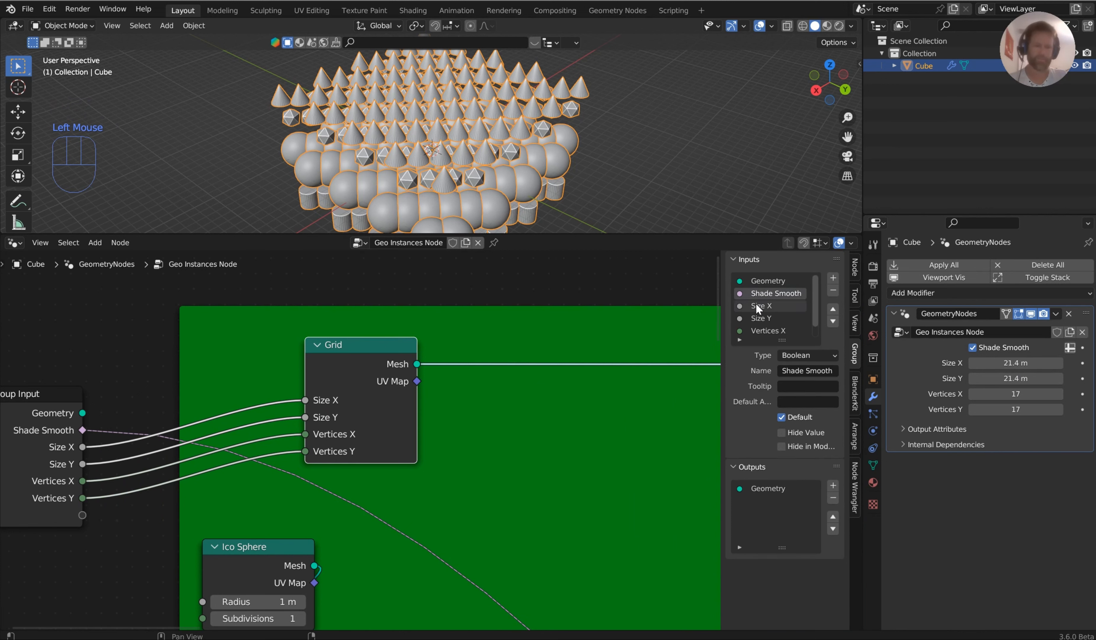
double_click(755, 305)
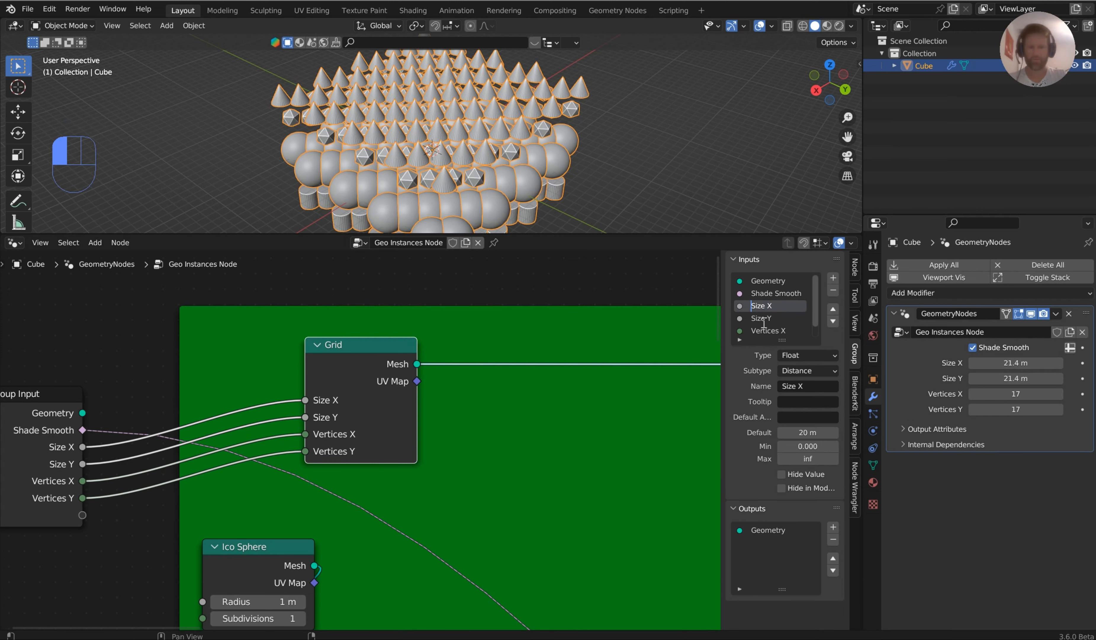
text(Gr)
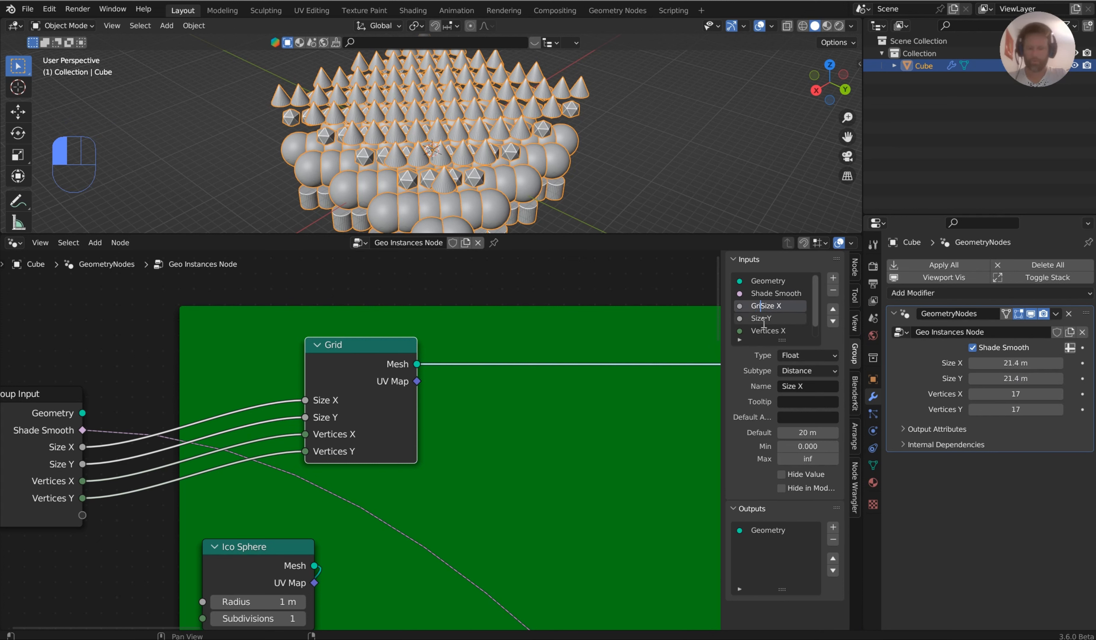
text(id)
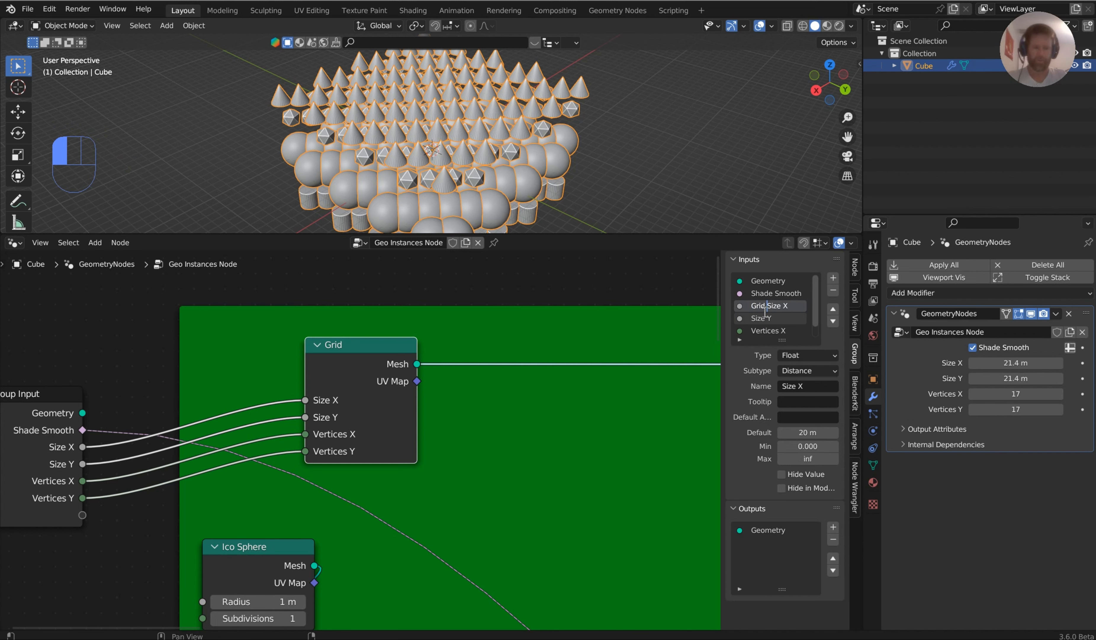
drag(765, 308, 745, 305)
key(ctrl+c)
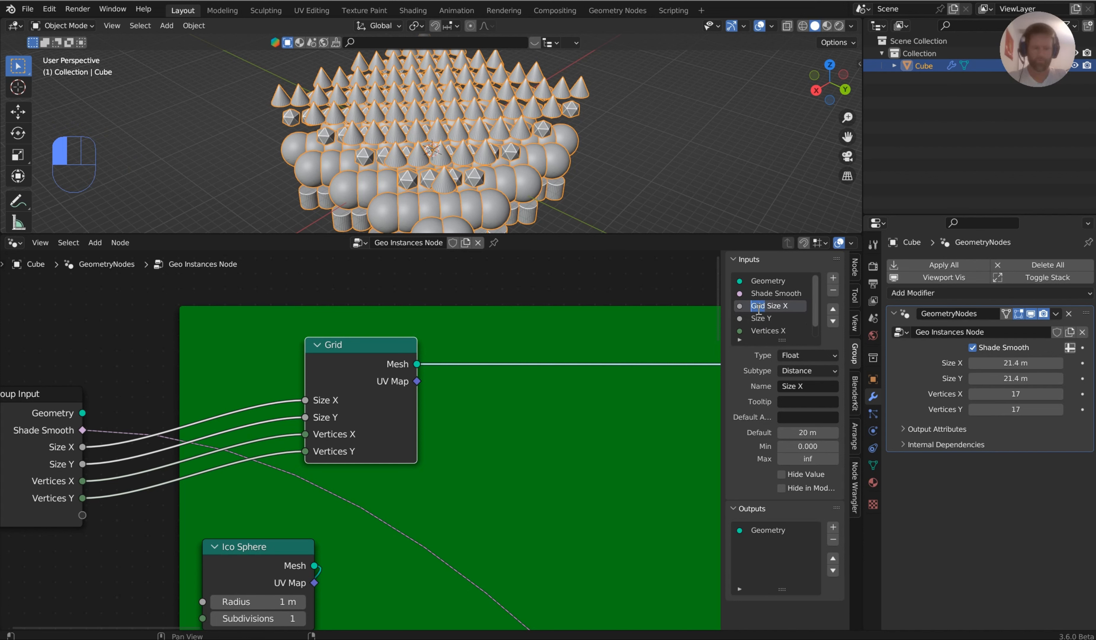
click(754, 318)
double_click(754, 319)
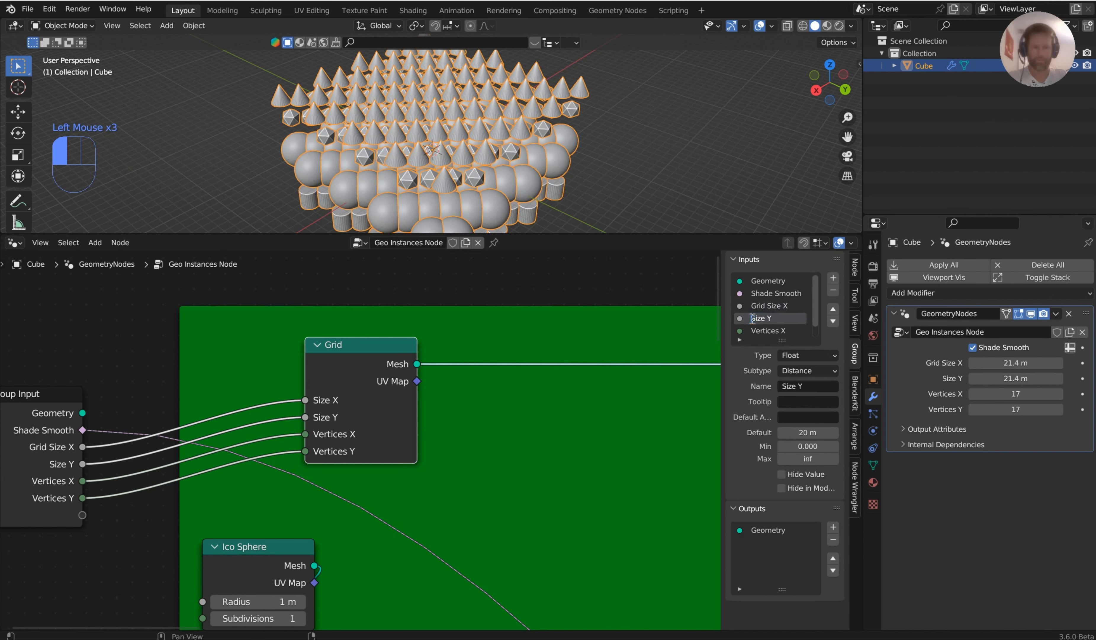
key(ctrl+v)
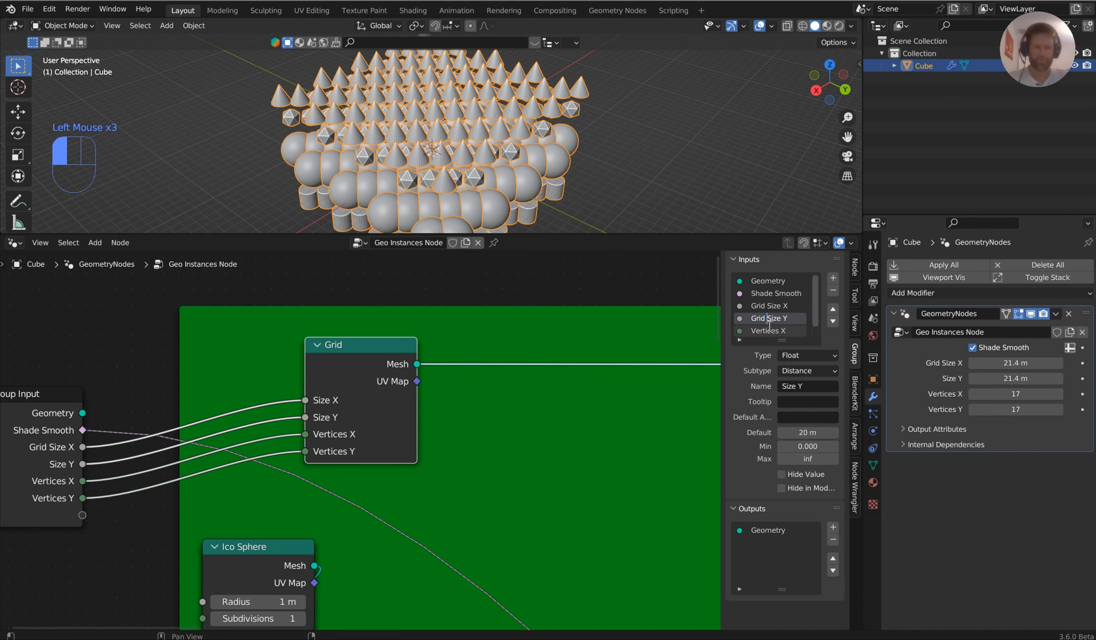
Rename the group inputs Vertices X and Vertices Y to Grid Vertices X and Grid Vertices Y.
click(753, 330)
double_click(753, 331)
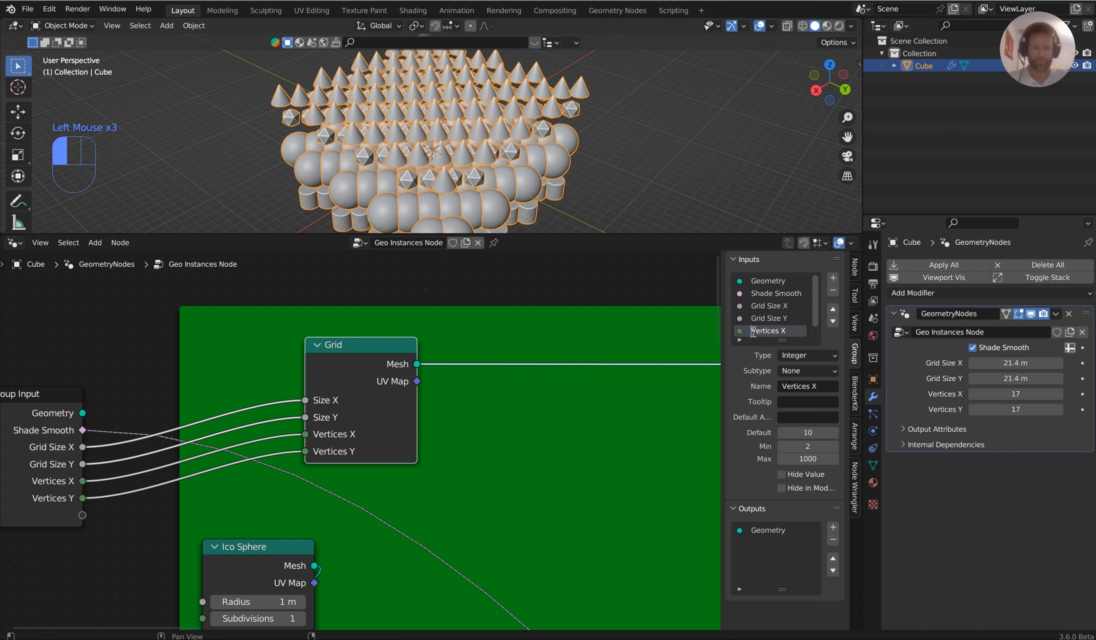
key(ctrl+v)
key(Return)
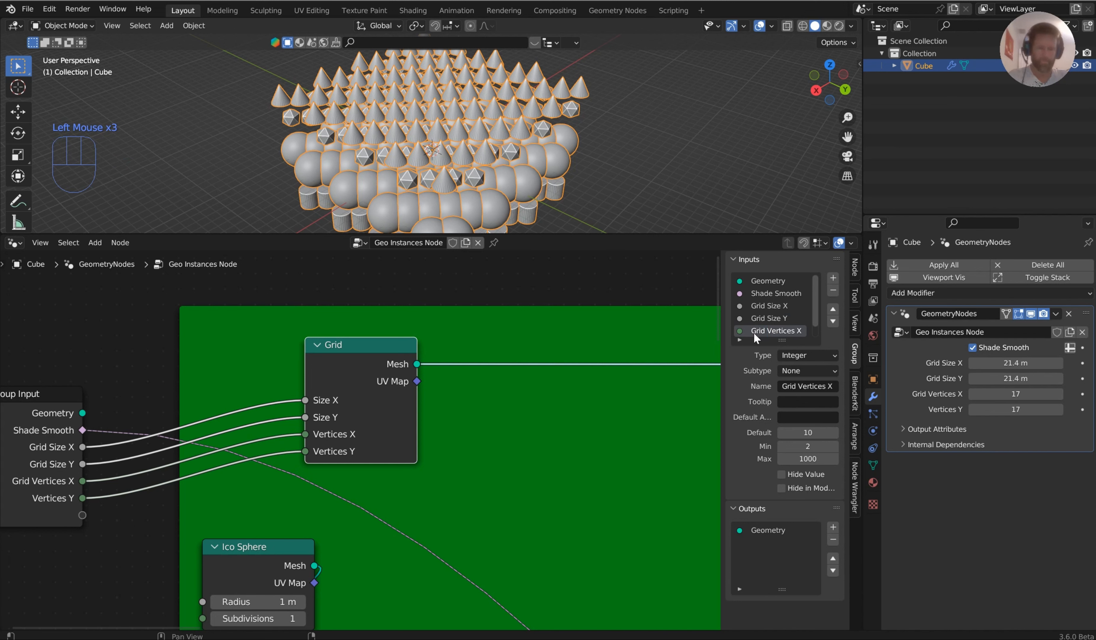
scroll(767, 302, down, 1)
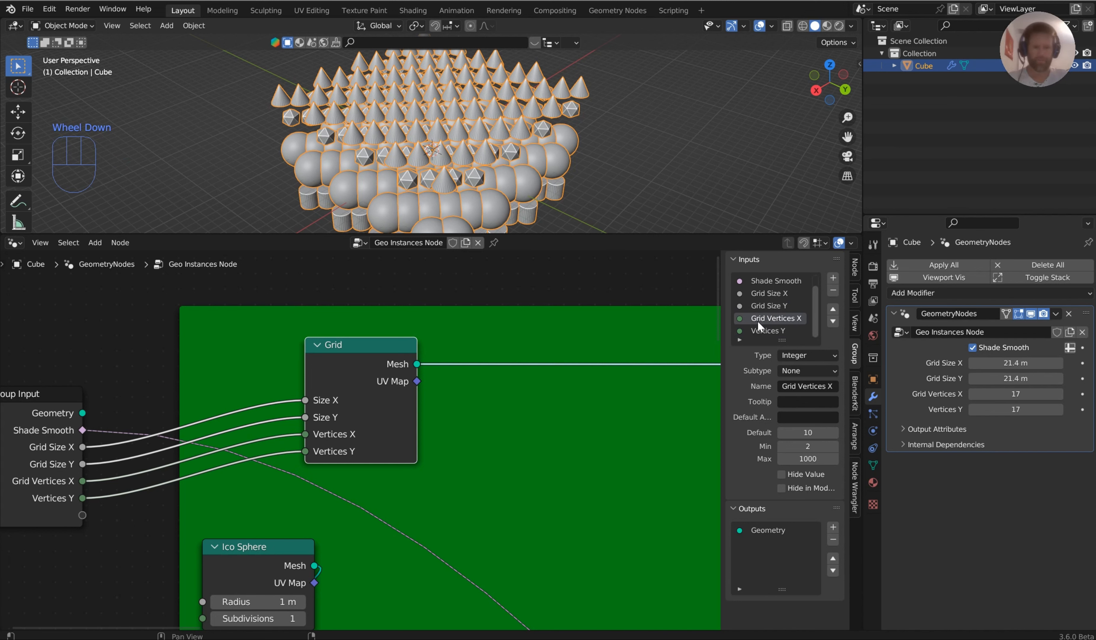
double_click(754, 331)
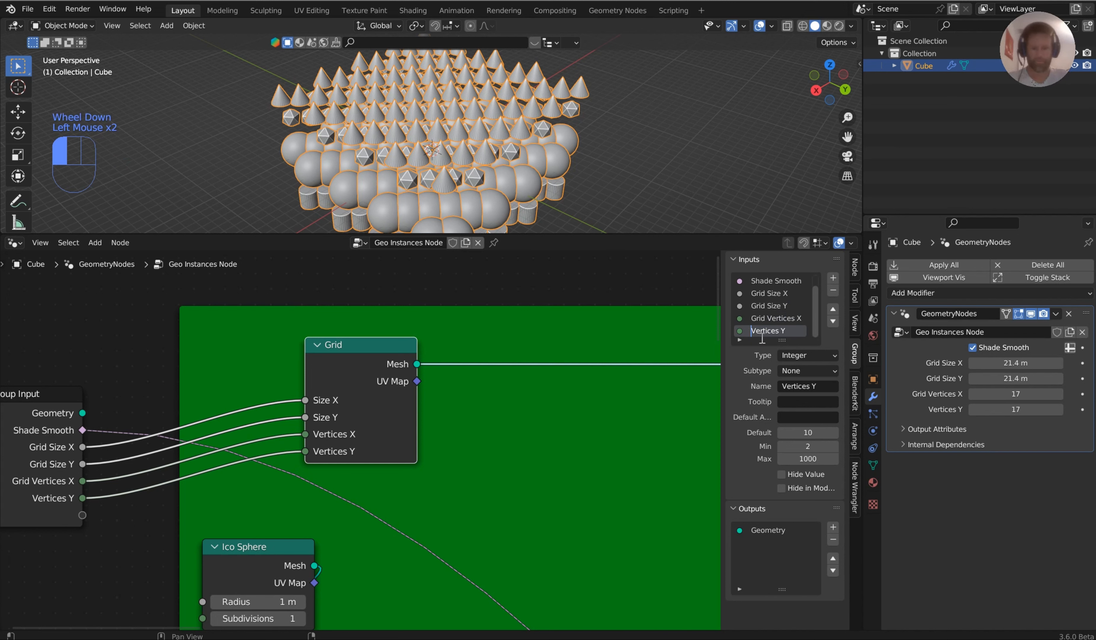
key(ctrl+v)
key(Return)
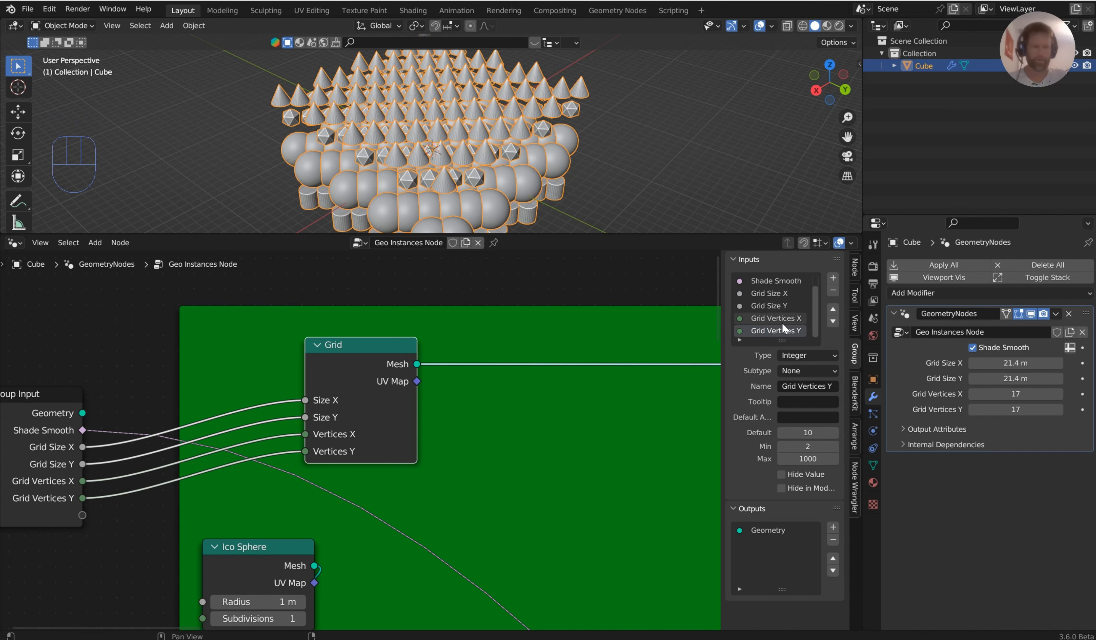
Reorder the group inputs by moving Shade Smooth below Grid Vertices Y.
scroll(797, 308, up, 2)
click(782, 294)
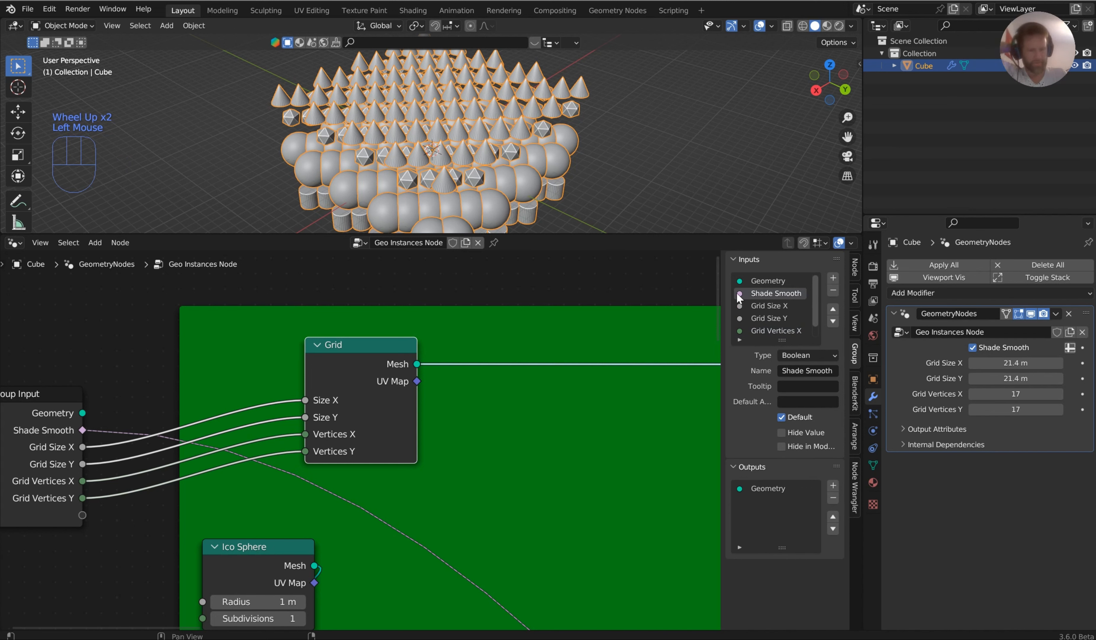
click(833, 321)
click(833, 321)
click(834, 321)
click(833, 321)
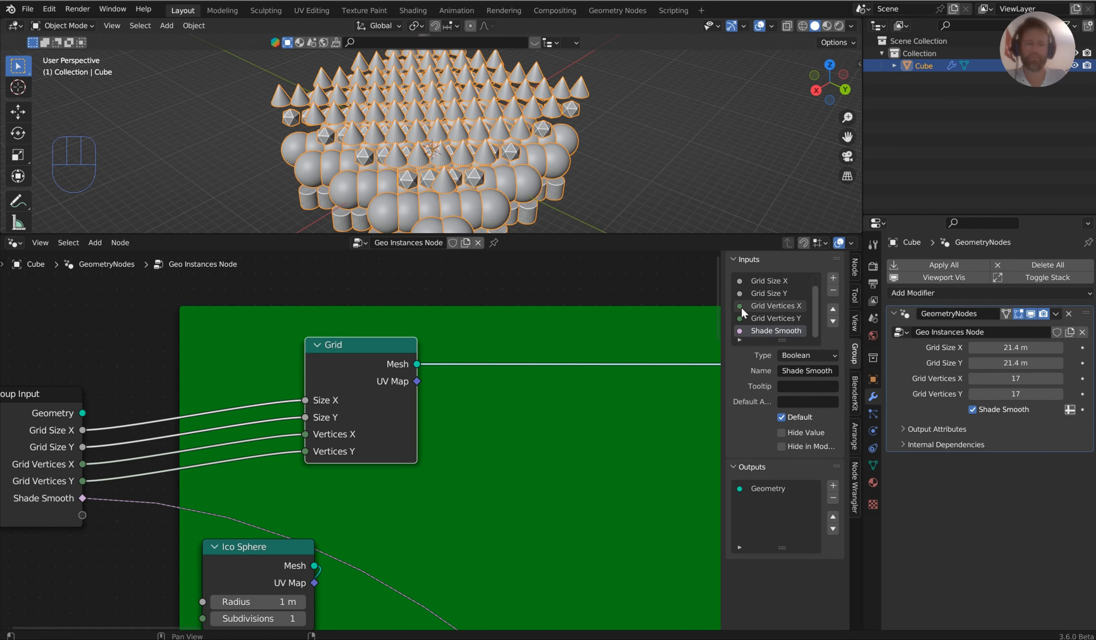
scroll(741, 307, down, 2)
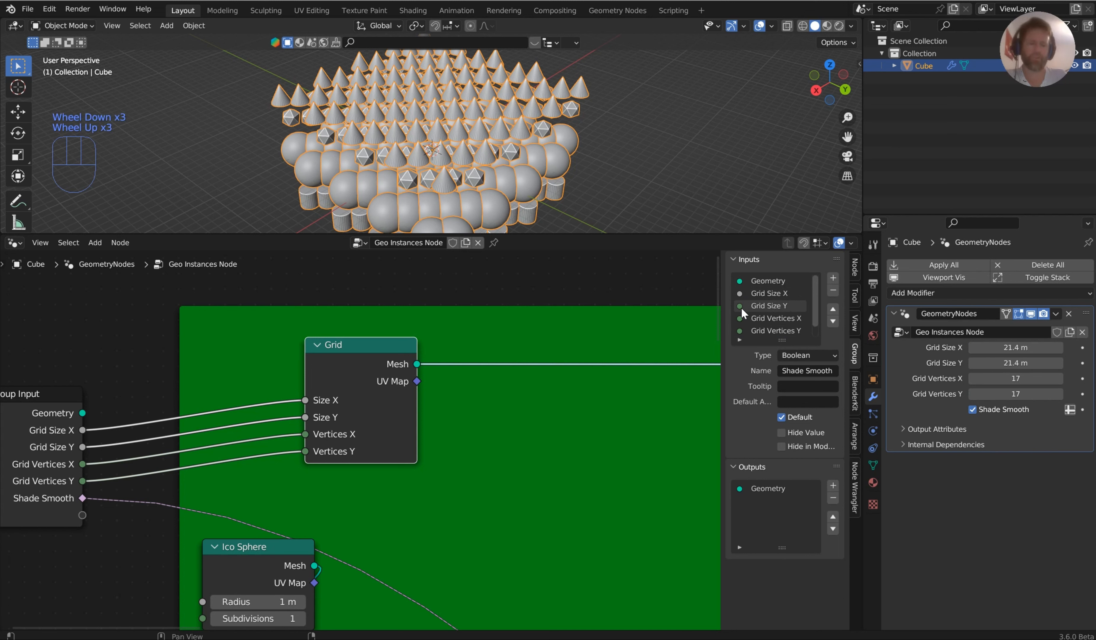
scroll(745, 290, up, 3)
scroll(748, 285, down, 1)
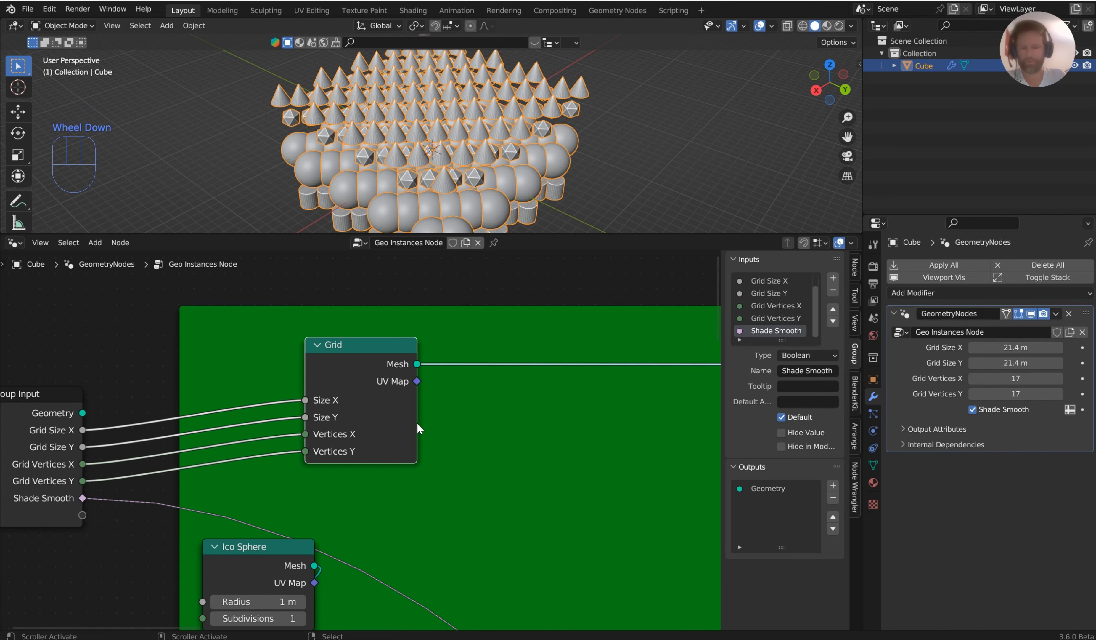
Expose the Translation of the Ico Sphere's Transform Geometry node as a group input, and cut the link between them.
scroll(439, 417, down, 3)
middle_drag(417, 424, 544, 318)
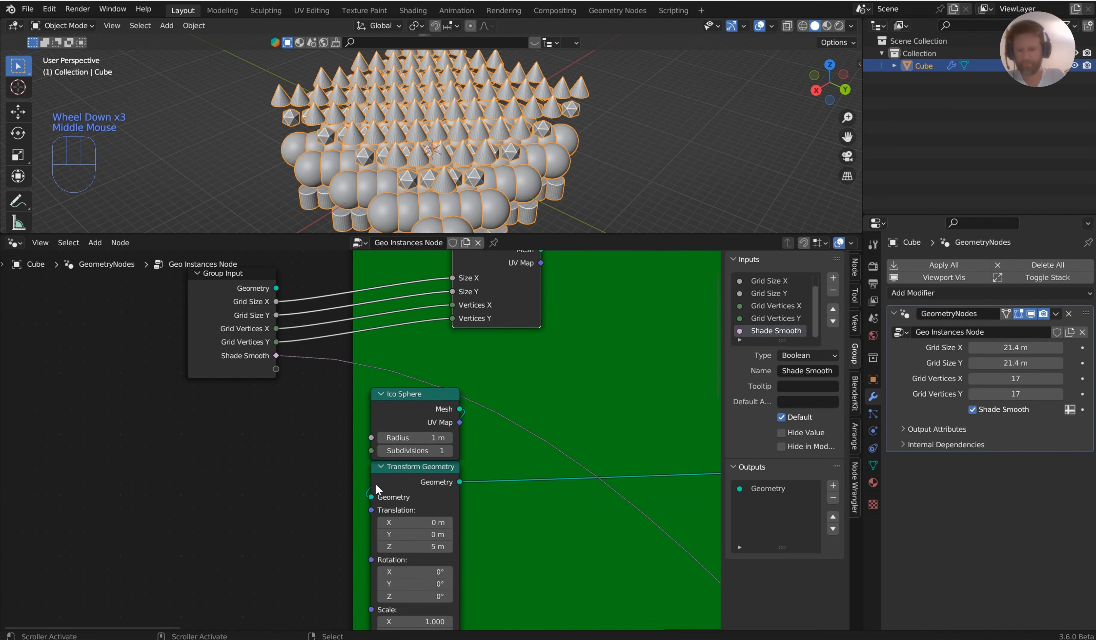
drag(371, 509, 283, 369)
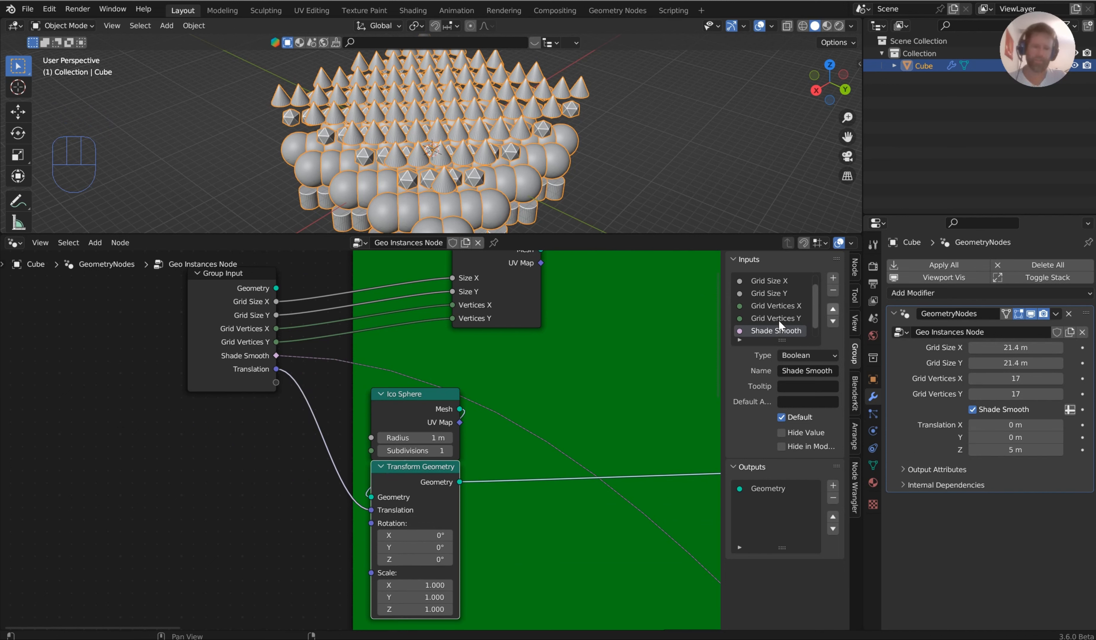
scroll(772, 319, down, 3)
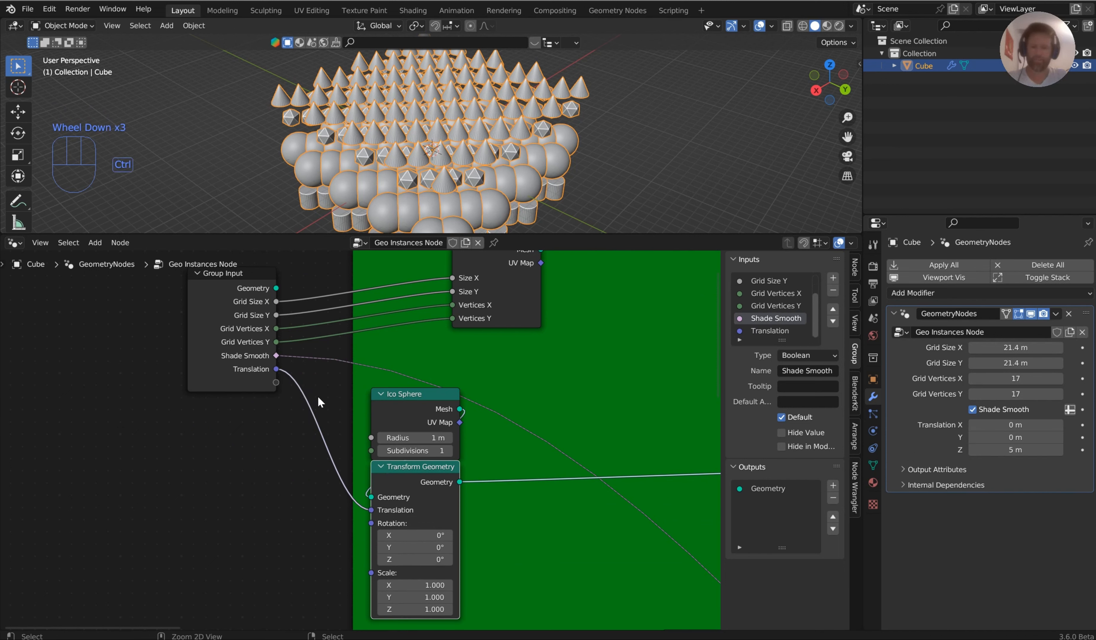
ctrl+right_drag(317, 396, 301, 438)
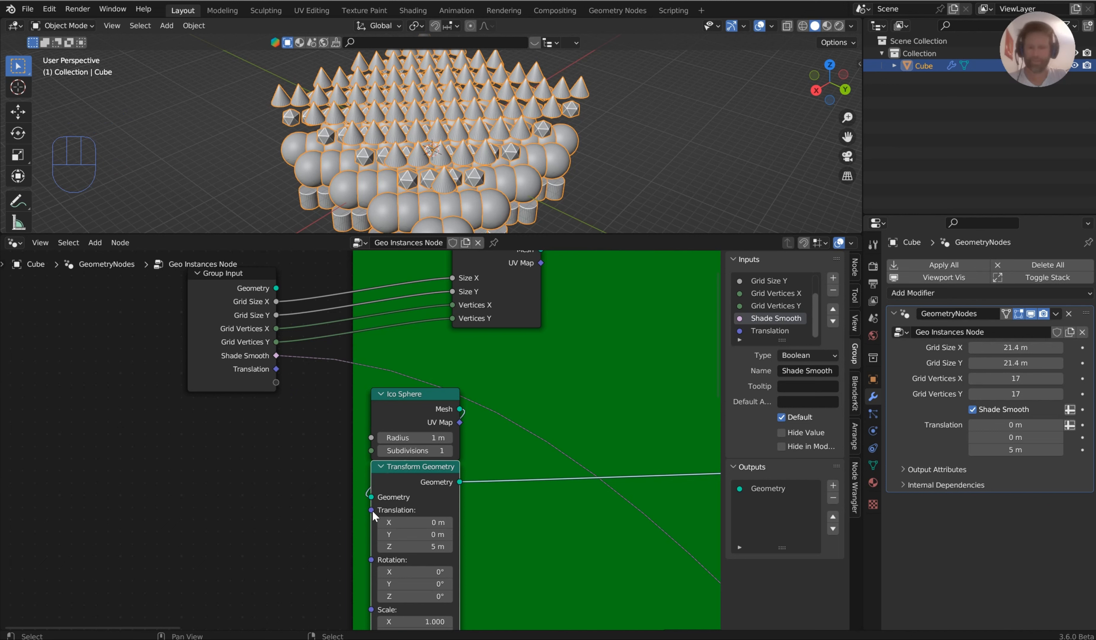
Link the Translation group input to the Ico Sphere's Transform Geometry node and cut that link again.
drag(371, 510, 277, 370)
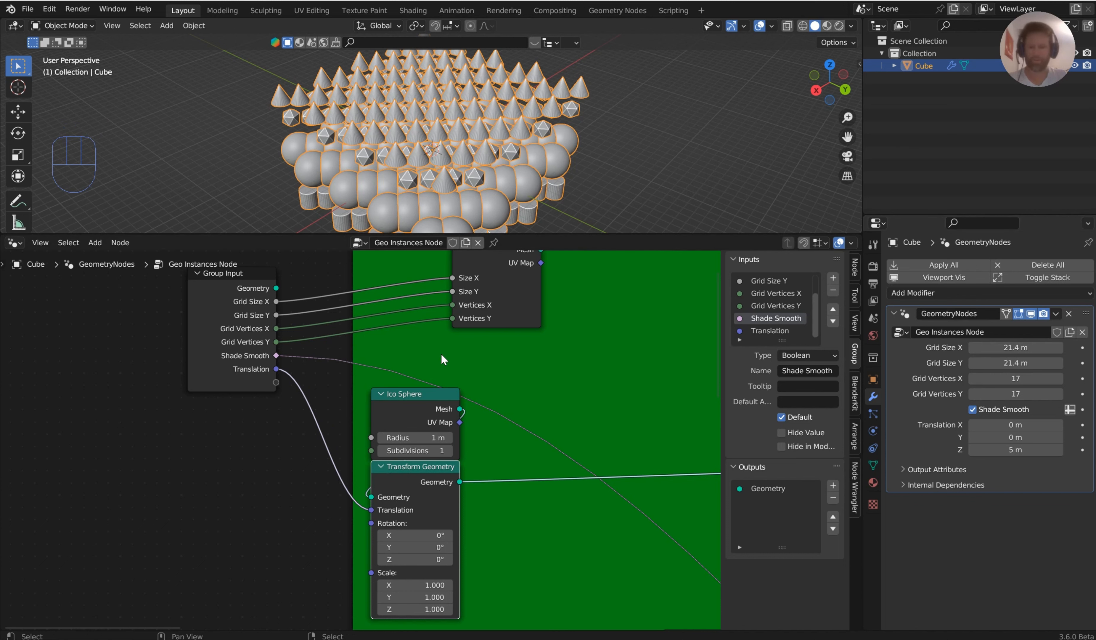
drag(276, 370, 314, 390)
ctrl+right_drag(268, 413, 308, 379)
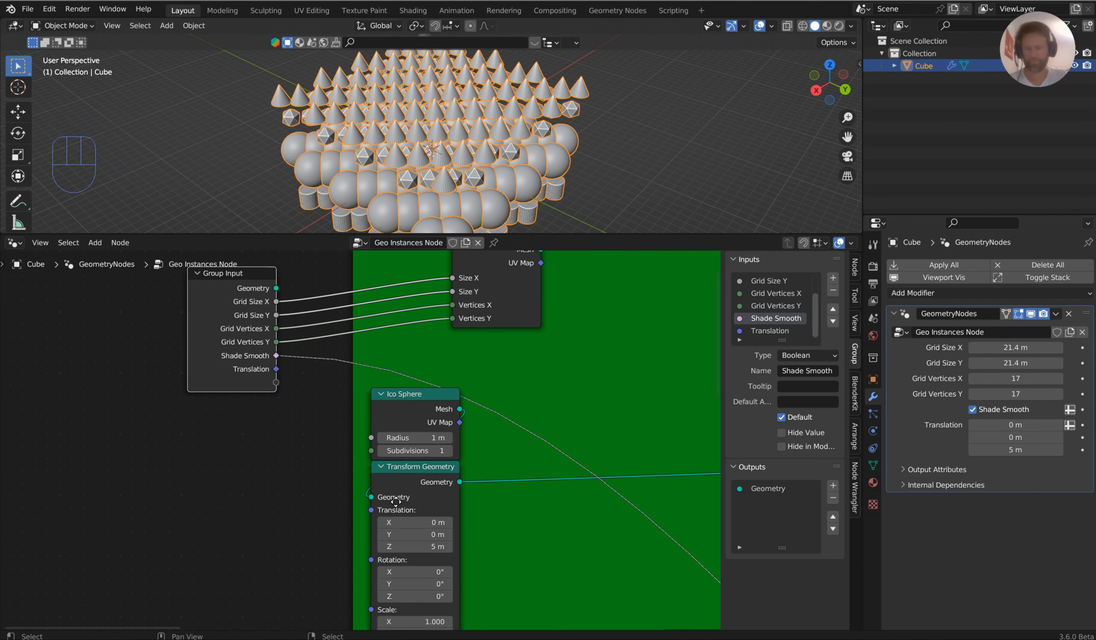
Reposition the Group Input and Instance on Points nodes, and move the Group Output node farther from the Geo instances frame.
scroll(373, 515, down, 1)
middle_drag(298, 299, 269, 291)
drag(263, 296, 201, 352)
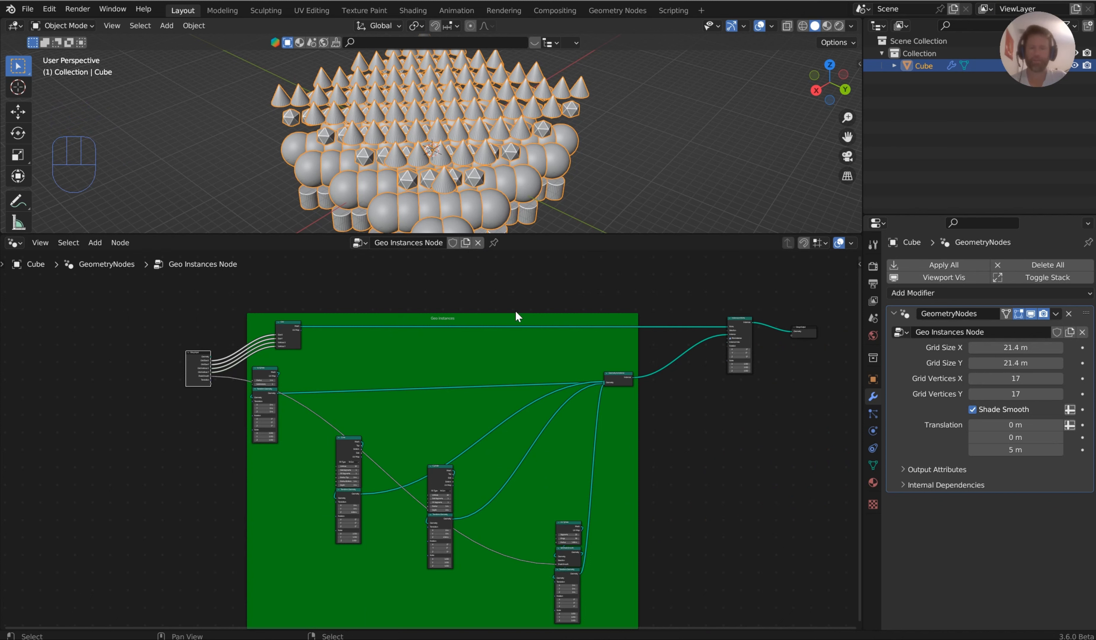
click(738, 326)
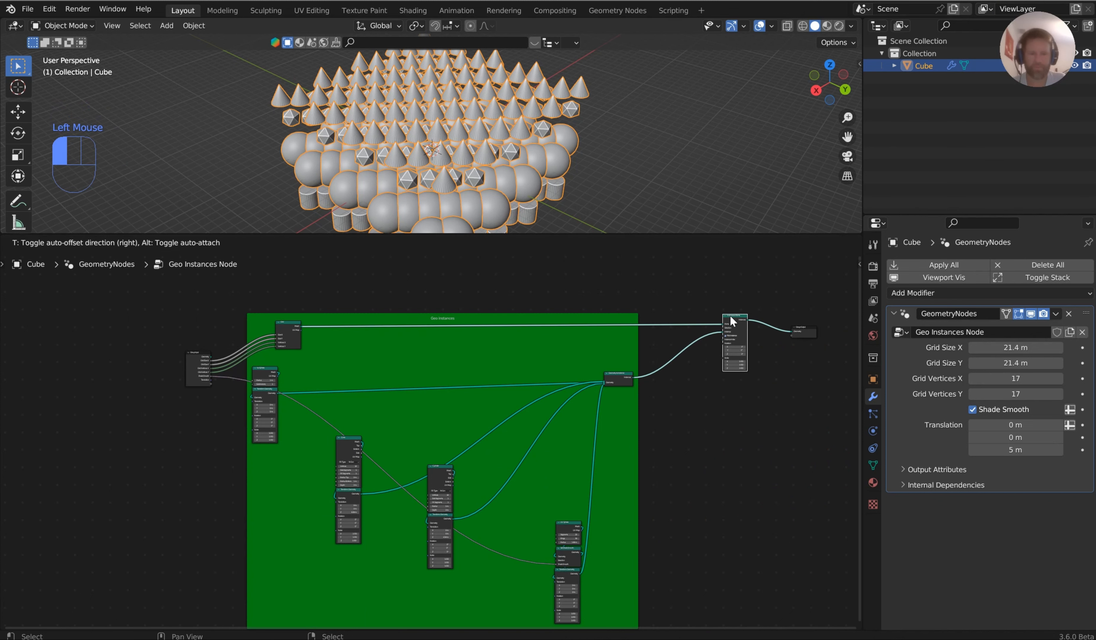
middle_drag(675, 379, 514, 384)
scroll(514, 384, up, 1)
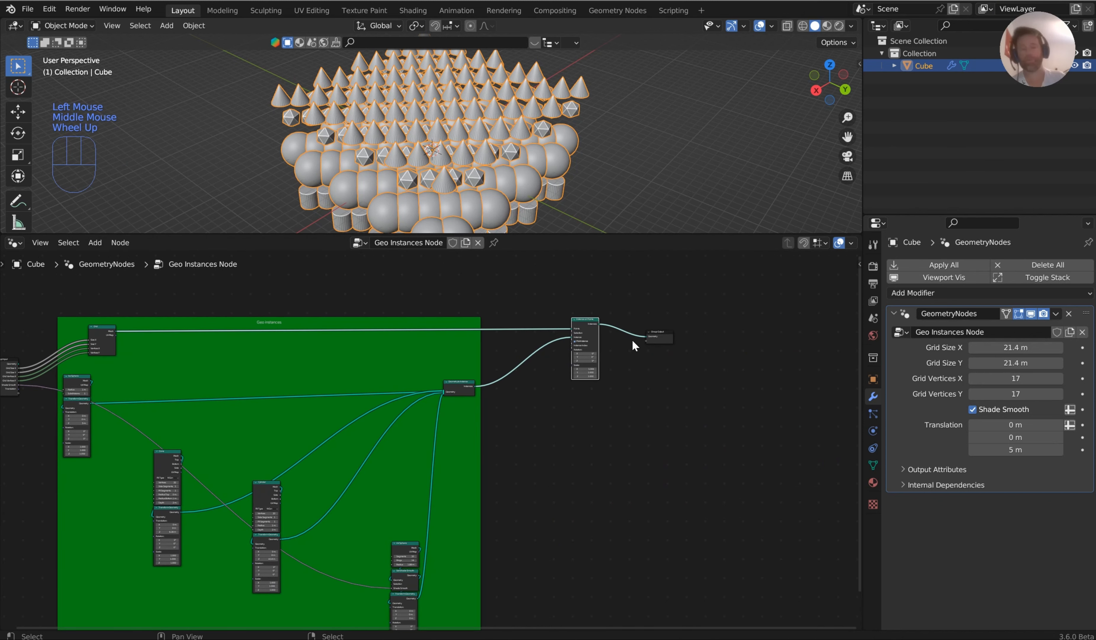
drag(656, 339, 730, 289)
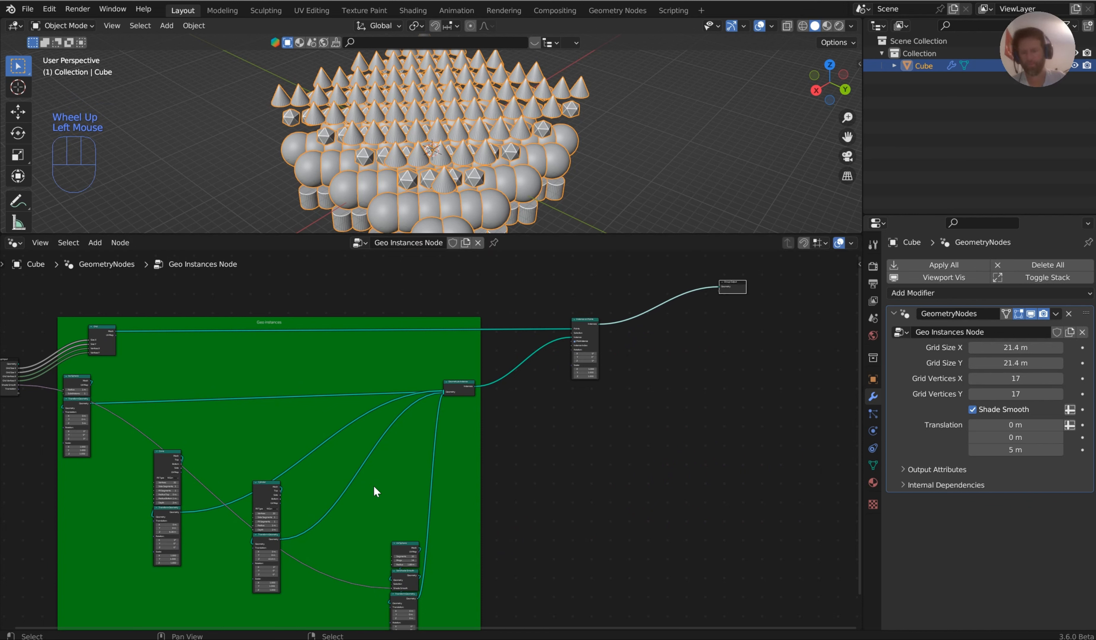
Move the Geometry to Instance and Instance on Points nodes closer to the primitive nodes.
drag(452, 387, 413, 390)
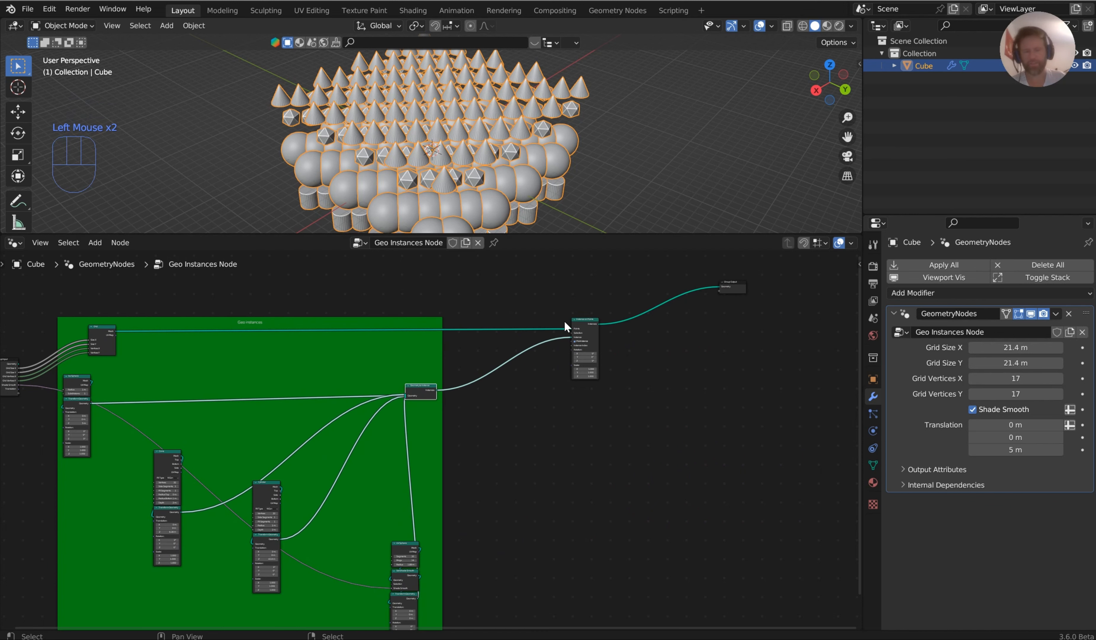
drag(580, 343, 528, 333)
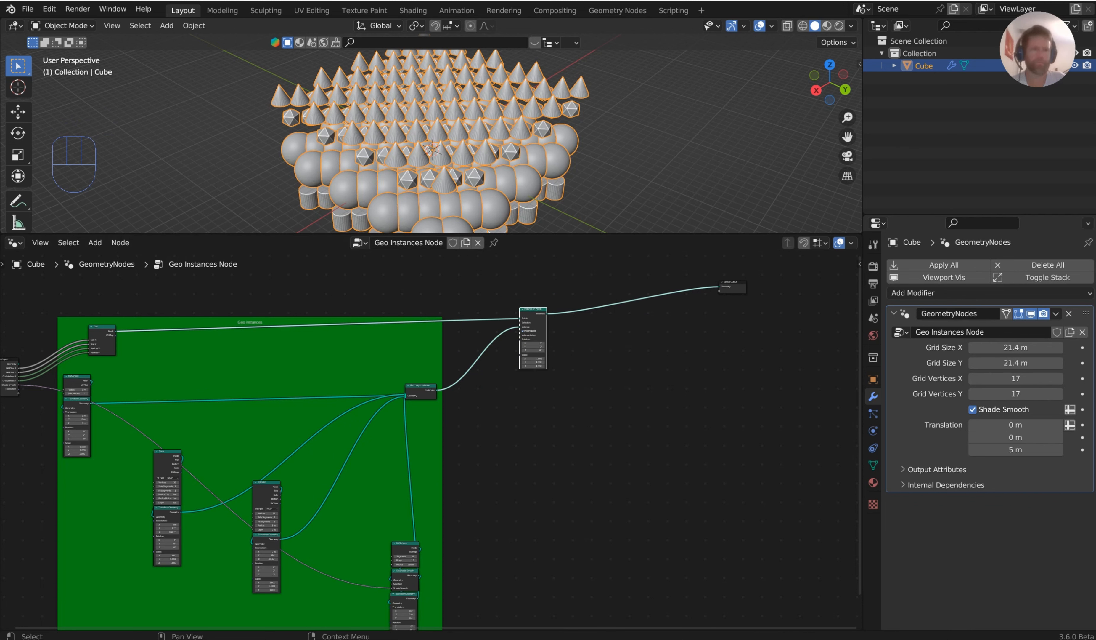
drag(540, 309, 544, 300)
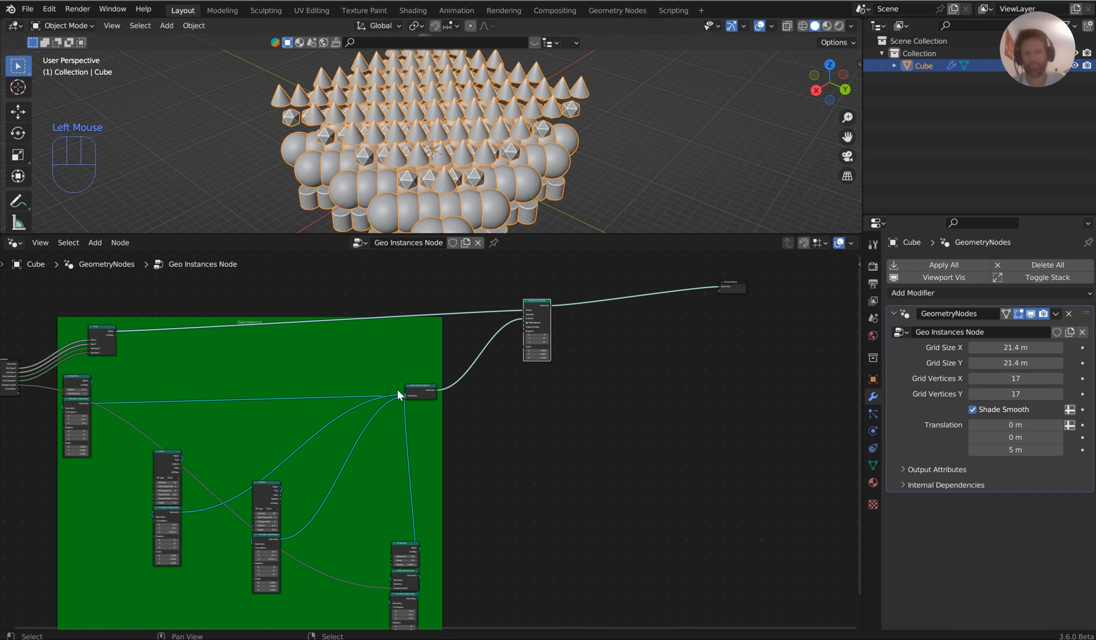
click(408, 385)
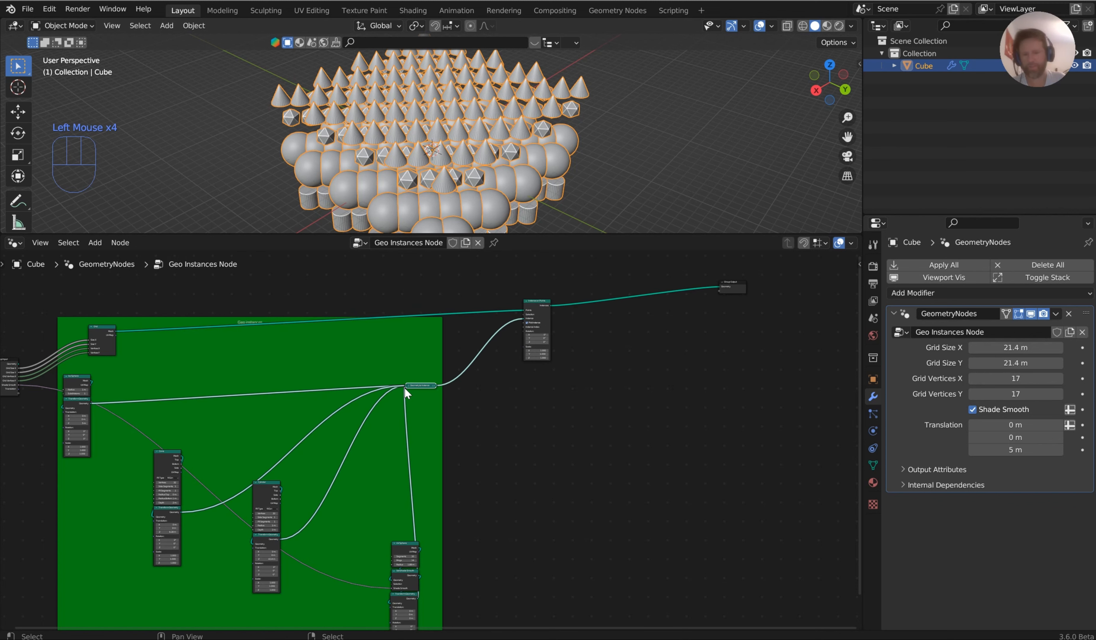
click(409, 384)
Try the unlinked Translation input in the modifier by changing its X value to about -1.44 m.
middle_drag(439, 161, 582, 120)
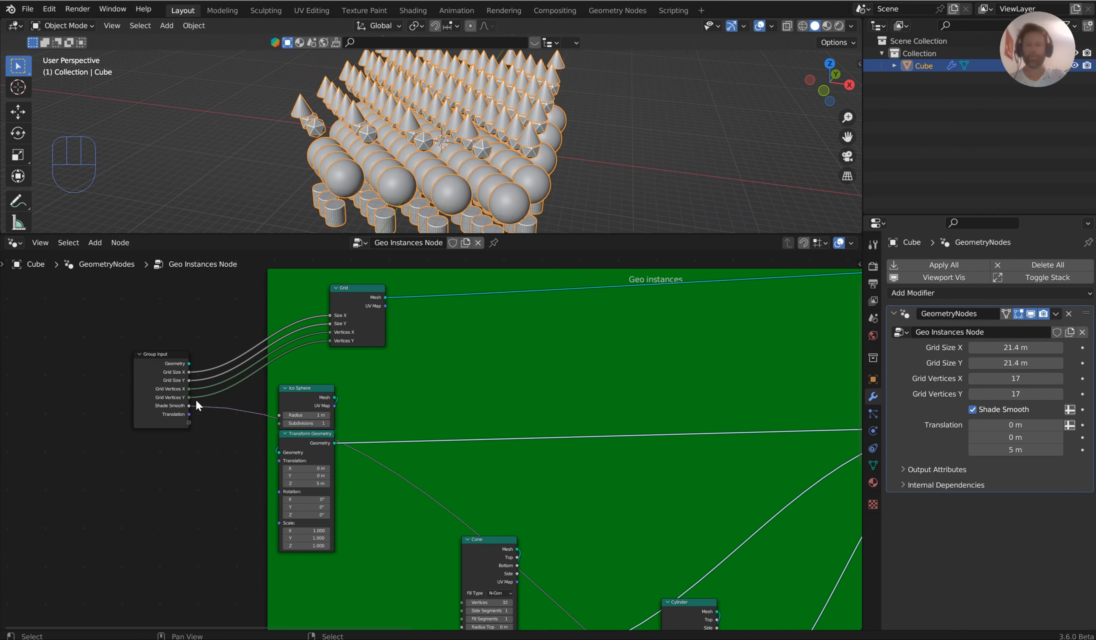
middle_drag(188, 409, 404, 402)
scroll(405, 401, up, 4)
middle_drag(409, 360, 360, 387)
scroll(426, 486, up, 1)
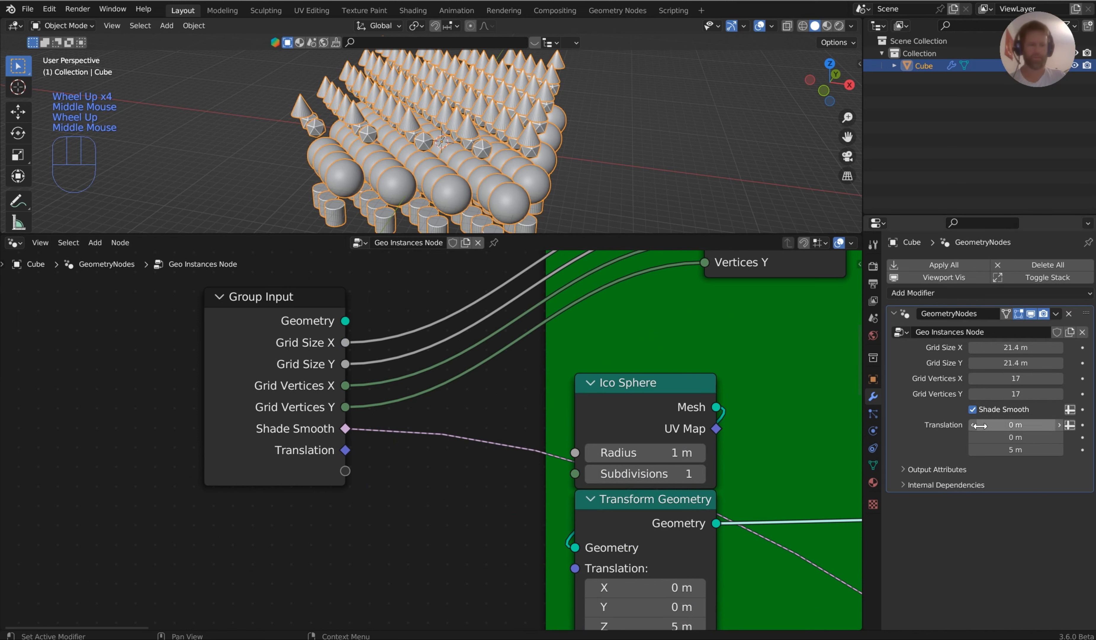
drag(1016, 425, 997, 424)
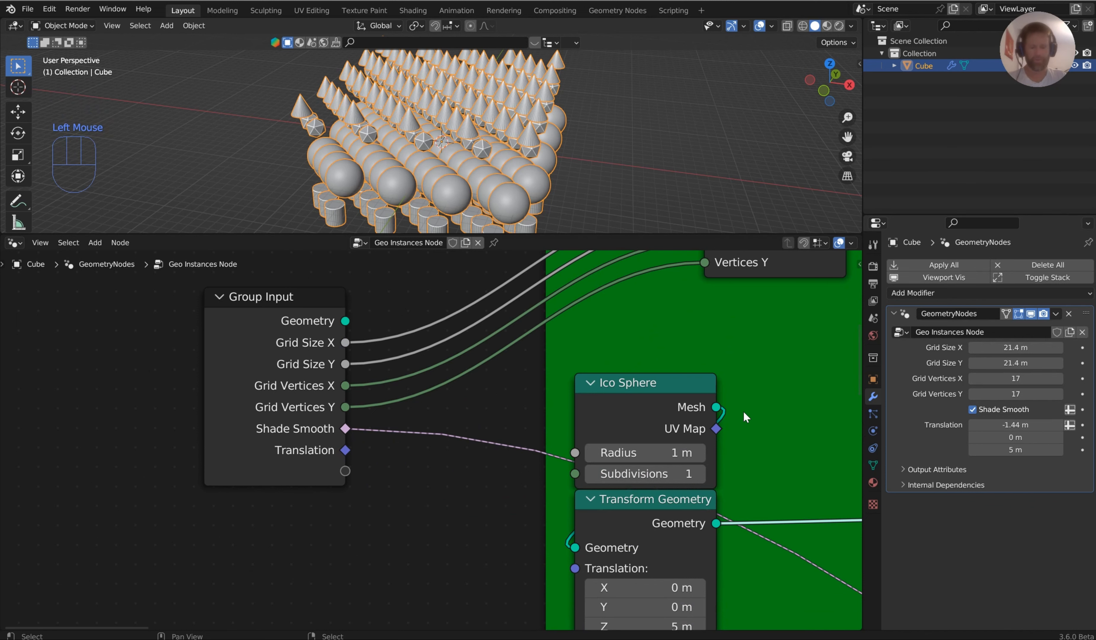
Remove the Translation input from the node group's inputs.
key(n)
click(802, 333)
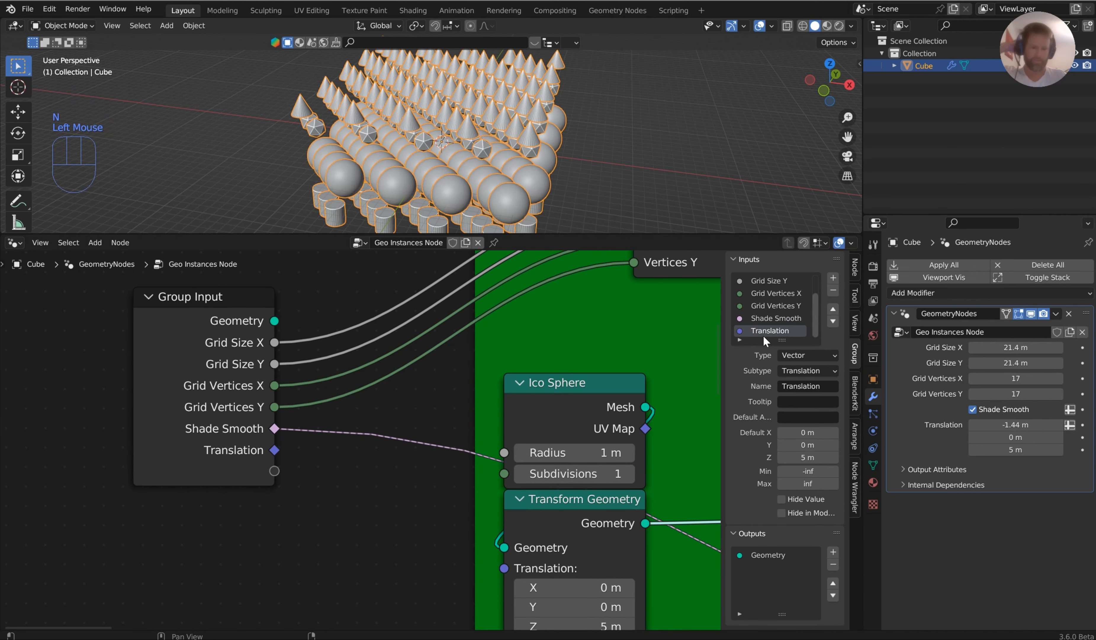
click(832, 292)
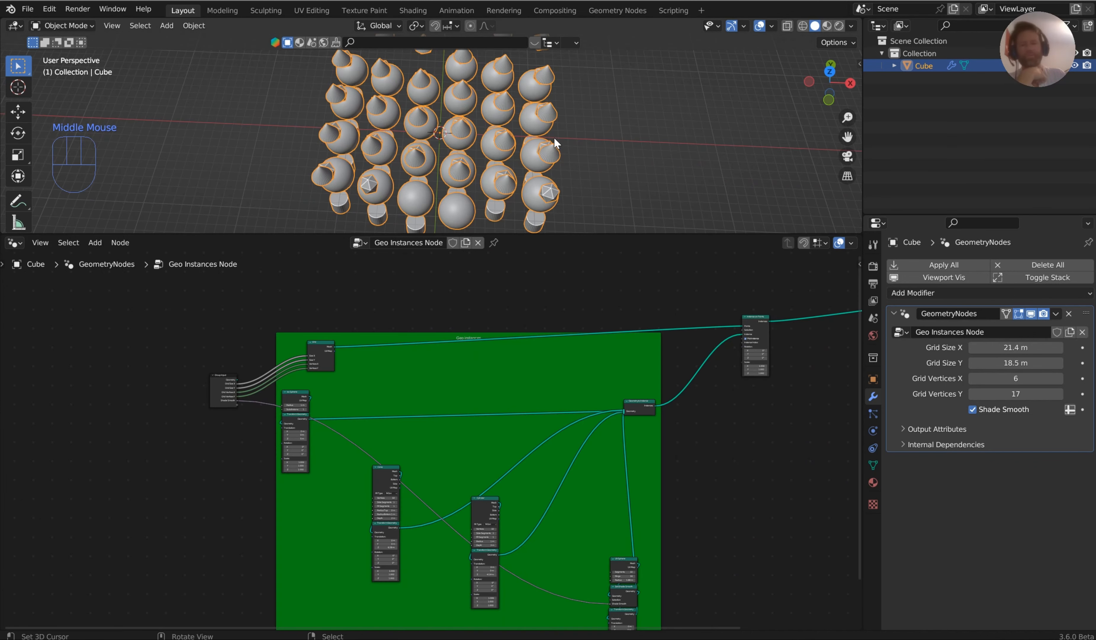
In front view, lower the ico spheres by setting their Transform Geometry Z translation to 2.55 m.
middle_drag(555, 137, 563, 103)
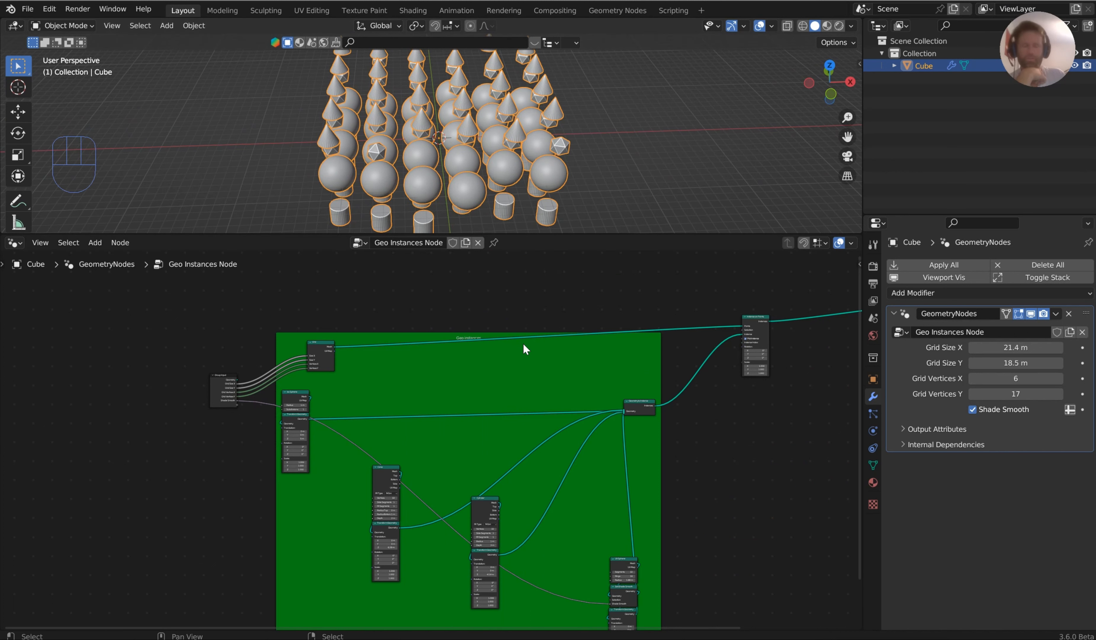
scroll(478, 371, up, 2)
key(KP_1)
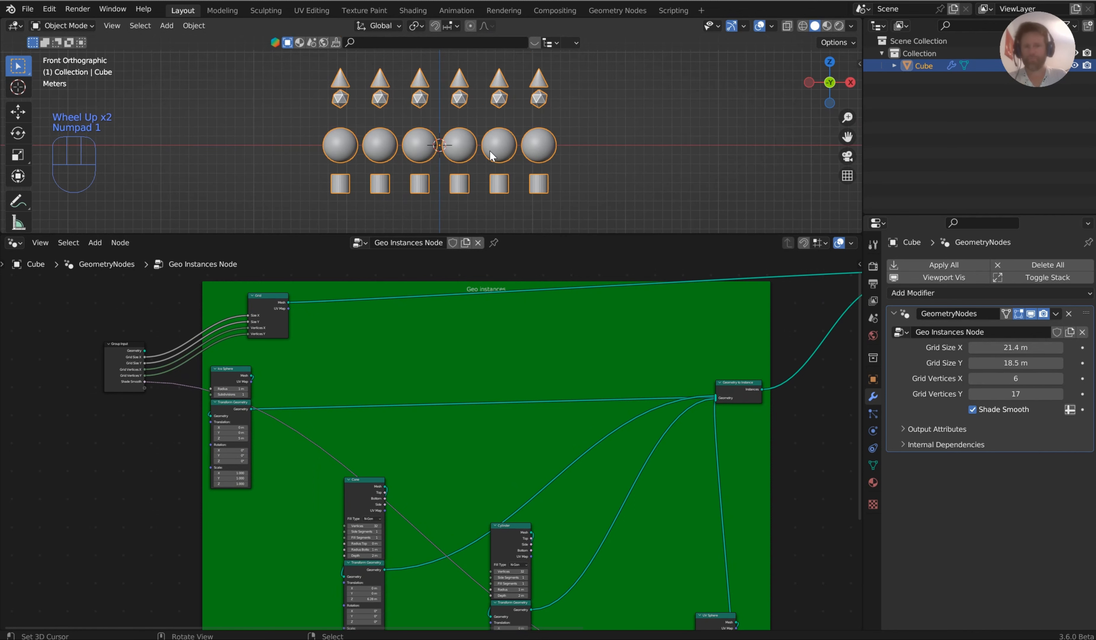
scroll(387, 98, up, 1)
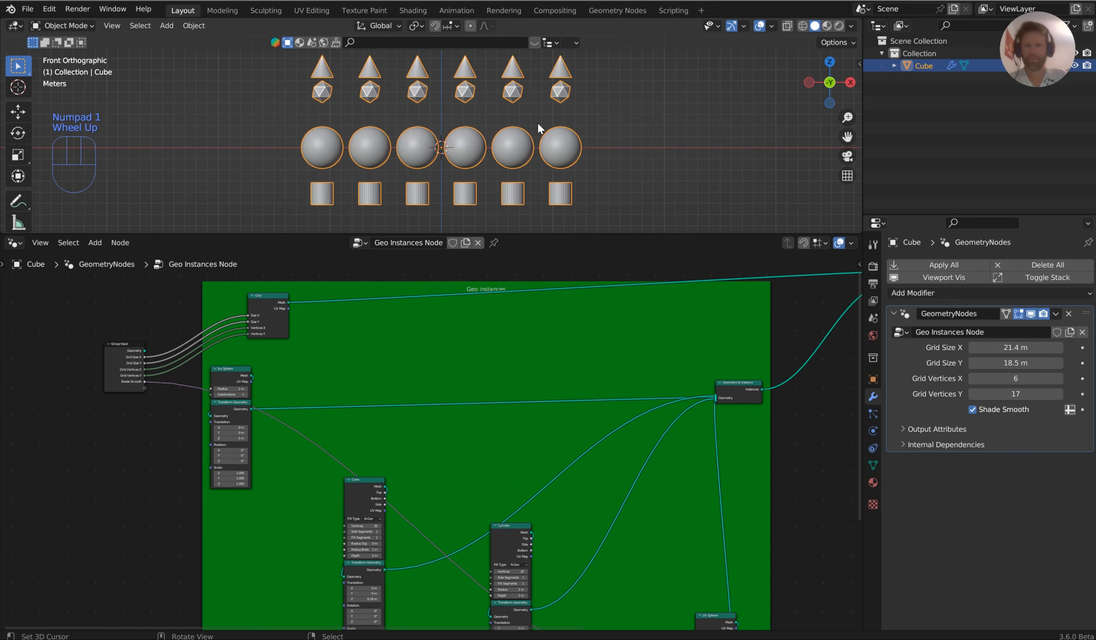
shift+middle_drag(392, 458, 602, 423)
scroll(583, 421, up, 6)
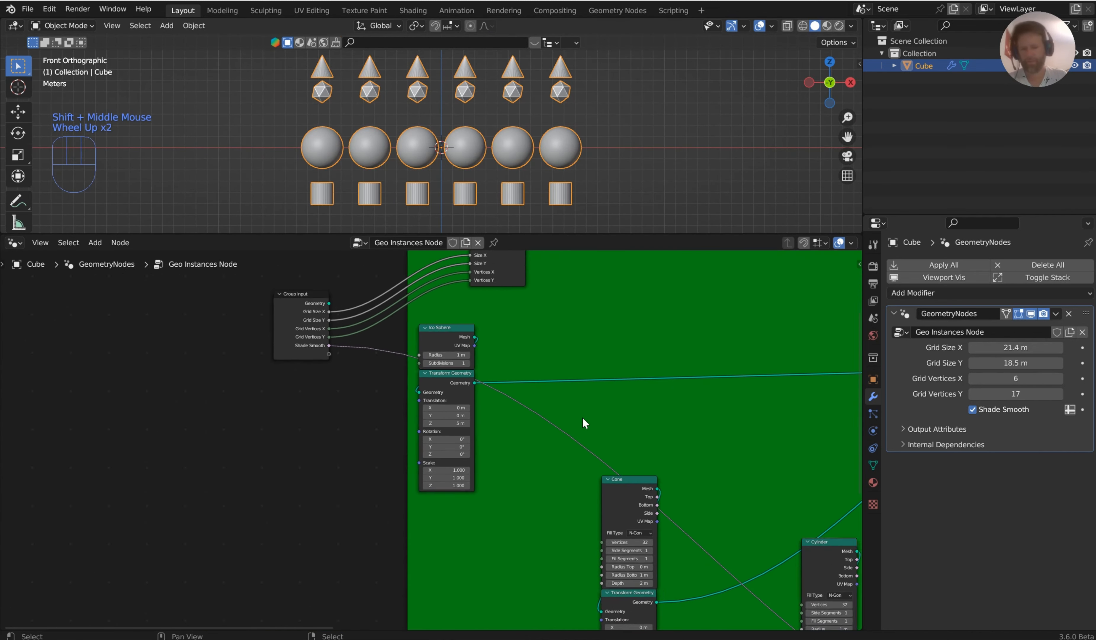
shift+drag(459, 414, 417, 415)
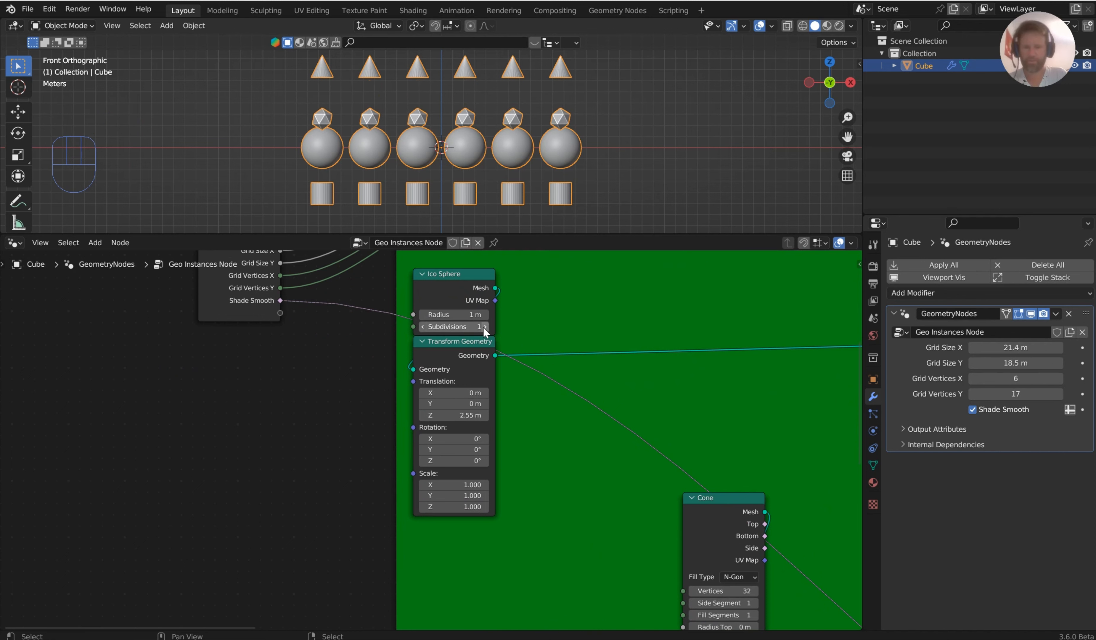
Set the Ico Sphere's subdivisions to 4 and slightly increase its radius.
click(484, 326)
click(484, 326)
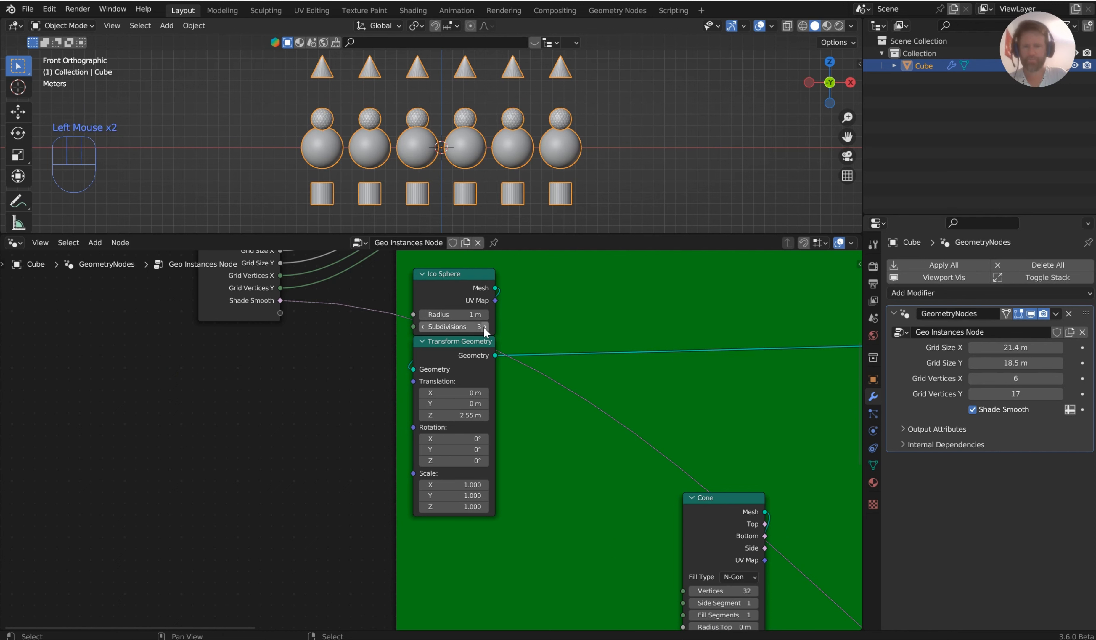
click(484, 326)
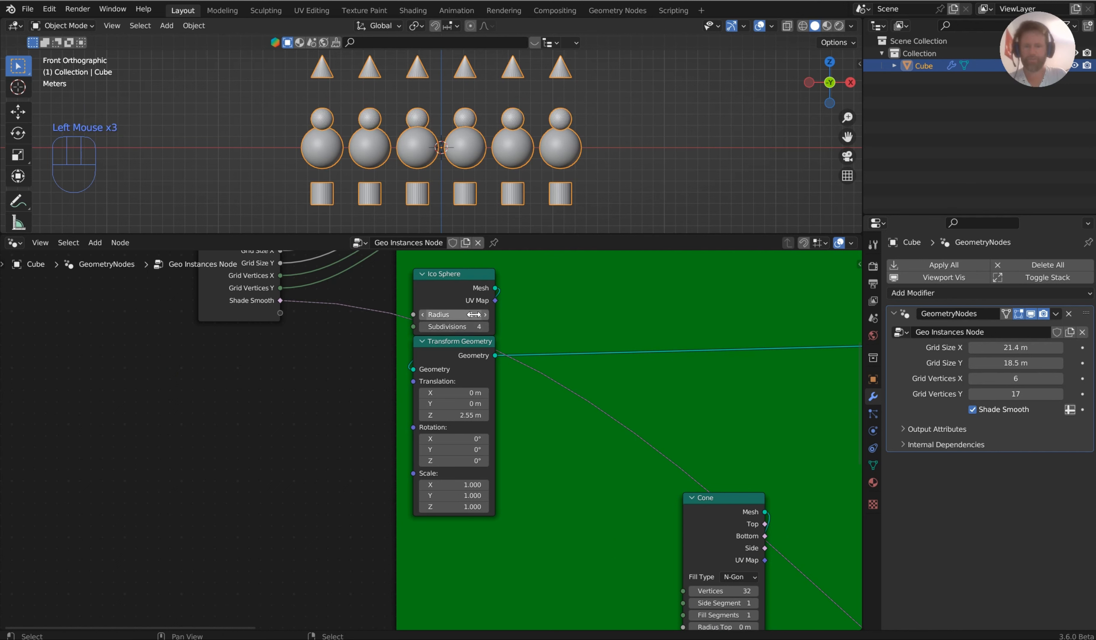
mouse_move(453, 316)
shift+mouse_down()
mouse_move(434, 317)
mouse_move(473, 316)
shift+mouse_up()
Lower the cones onto the ico spheres by setting their Transform Geometry Z translation to 3.71 m.
middle_drag(641, 385, 456, 343)
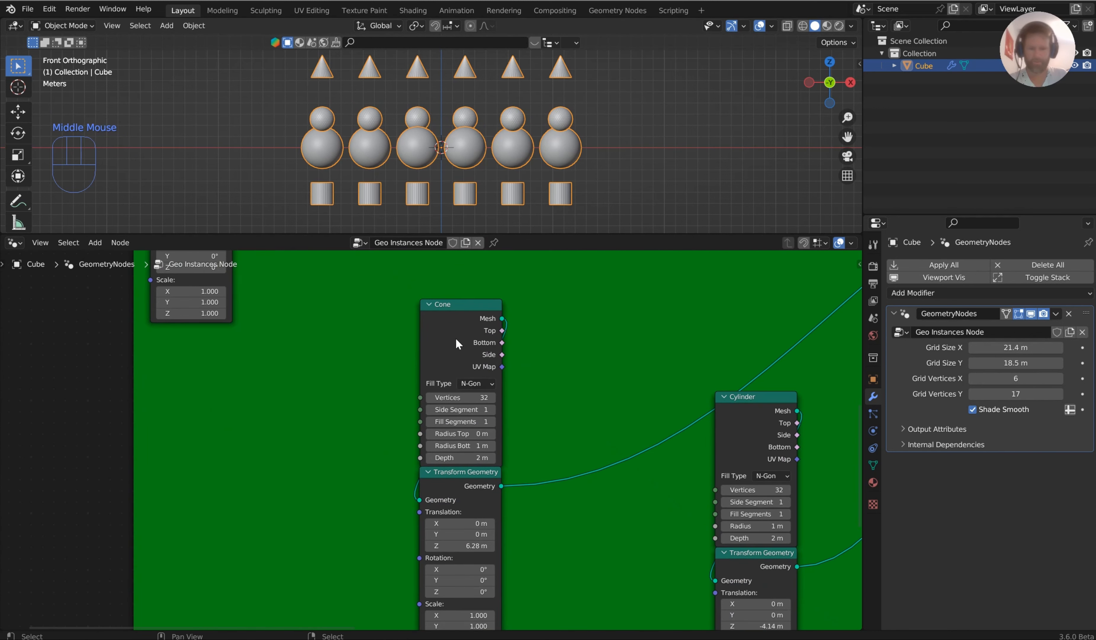
shift+scroll(509, 393, down, 2)
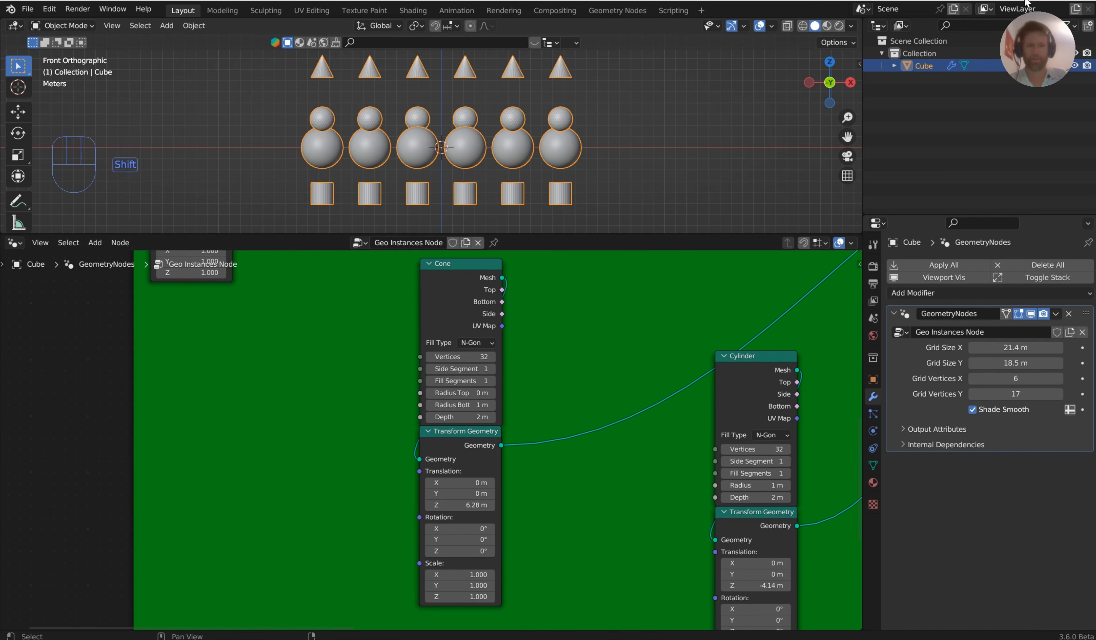
drag(474, 502, 467, 504)
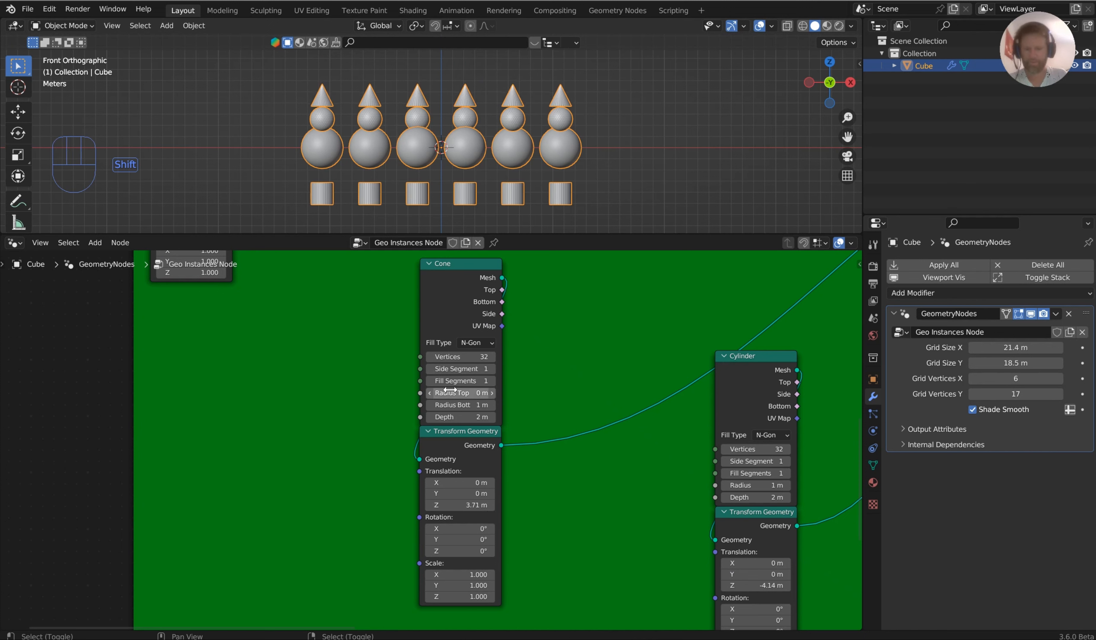
Reshape the Cone with a top radius of 1.4 m and a depth of 5.57 m.
shift+drag(456, 392, 502, 416)
scroll(584, 126, down, 2)
mouse_move(583, 125)
middle_down()
mouse_move(611, 175)
mouse_move(588, 133)
middle_up()
key(KP_1)
scroll(553, 124, down, 2)
scroll(546, 129, up, 5)
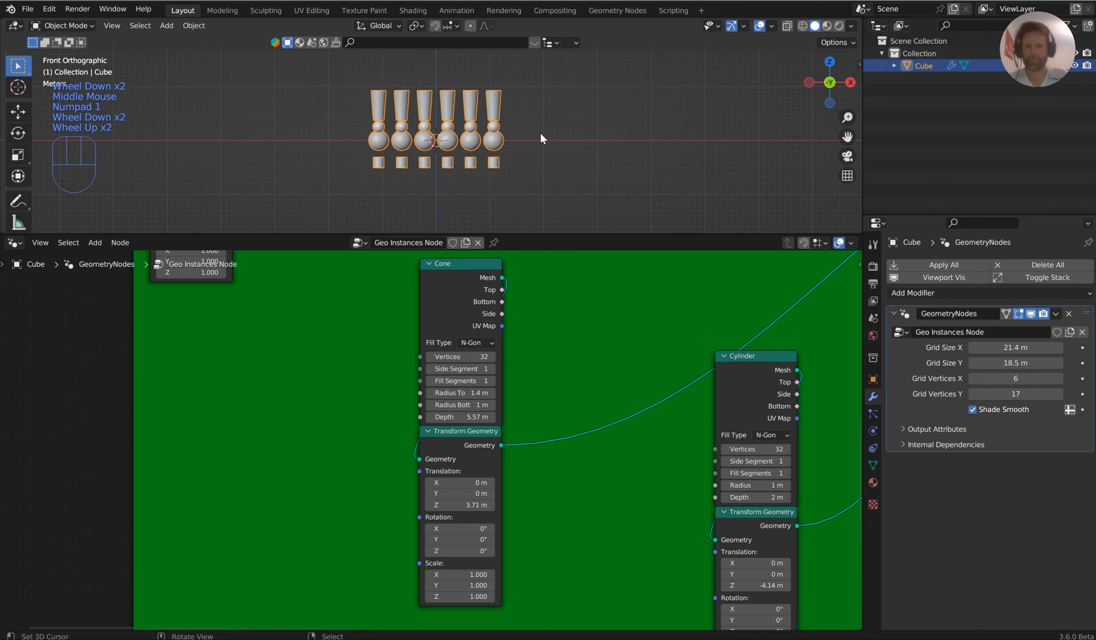
Move the Cone node and its Transform Geometry node together toward the Ico Sphere nodes.
shift+middle_drag(545, 461, 273, 315)
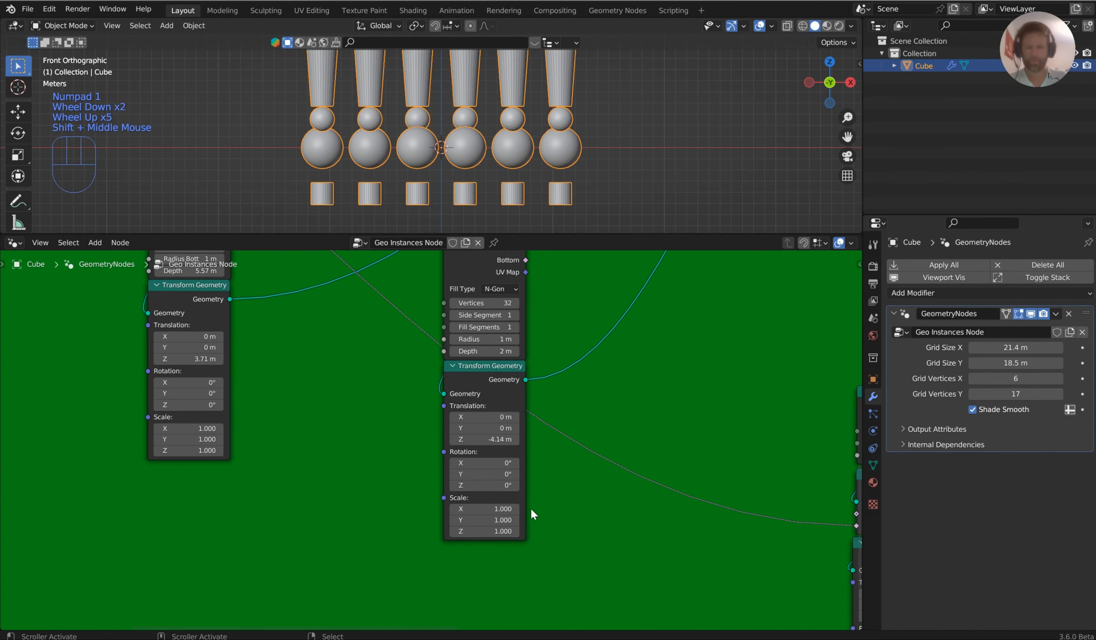
middle_drag(533, 514, 518, 445)
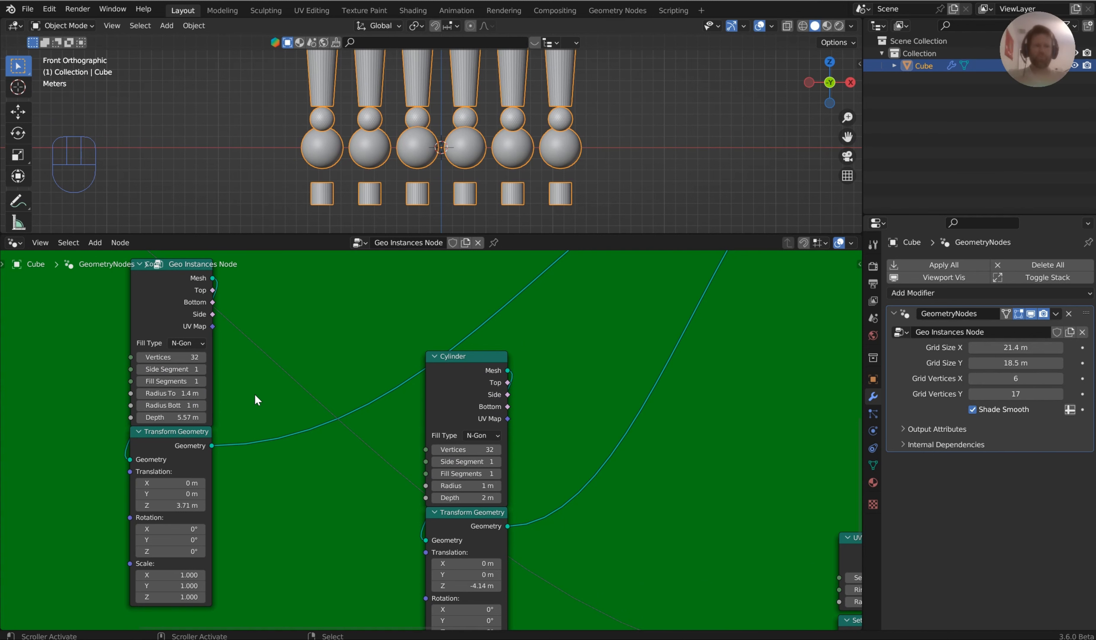
scroll(214, 419, down, 4)
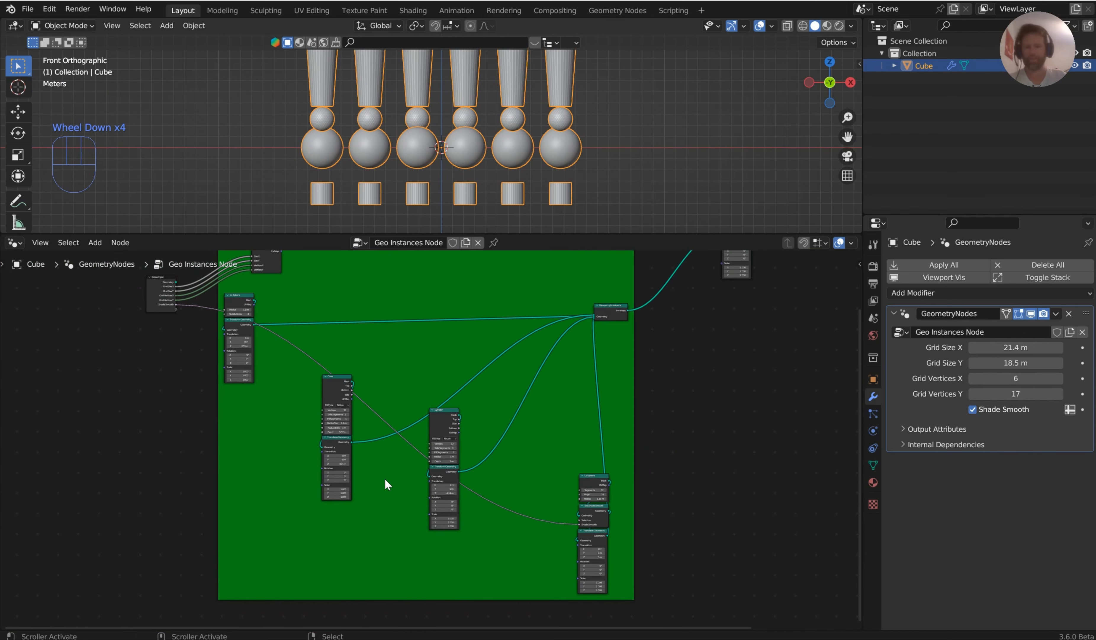
drag(385, 485, 316, 384)
key(g)
click(304, 363)
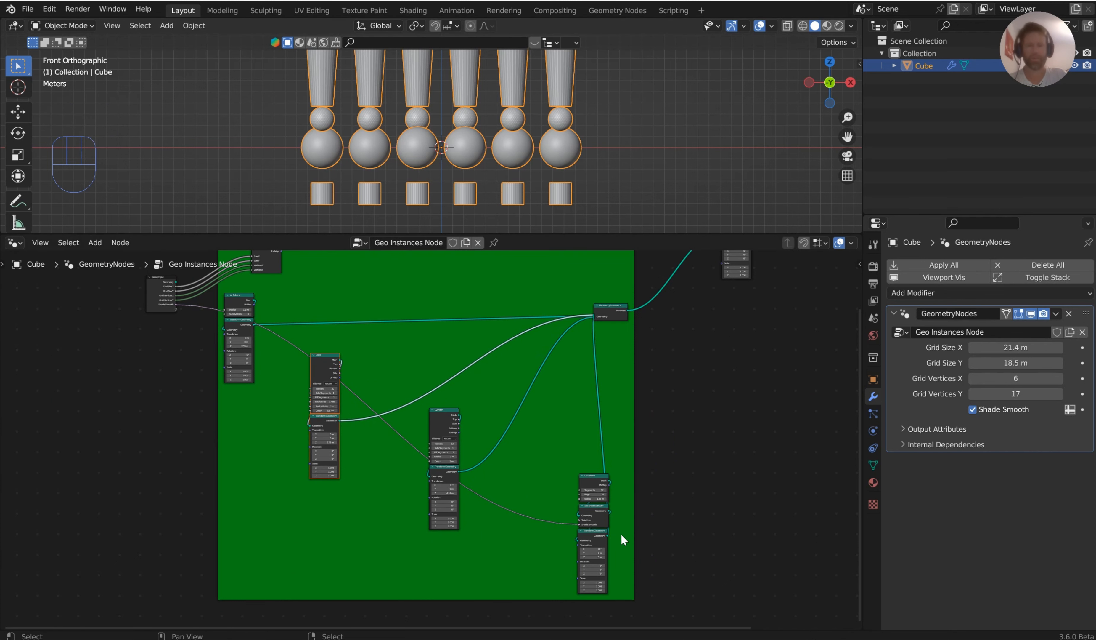
Lower the UV spheres by setting their Transform Geometry Z translation to -0.46 m.
scroll(651, 465, up, 2)
scroll(666, 448, up, 5)
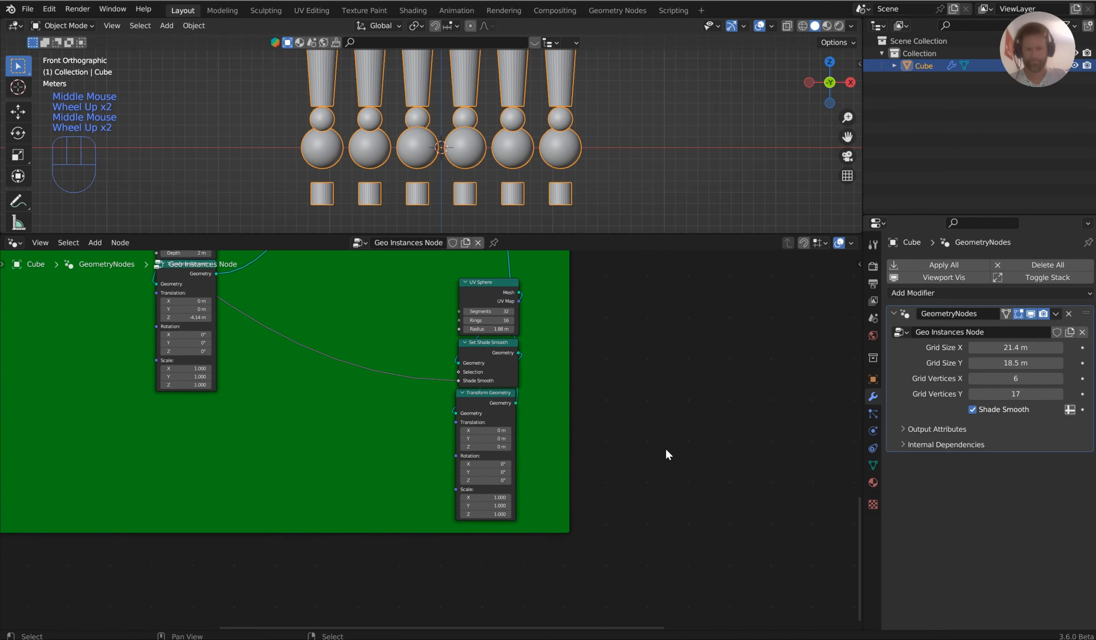
middle_drag(597, 378, 523, 502)
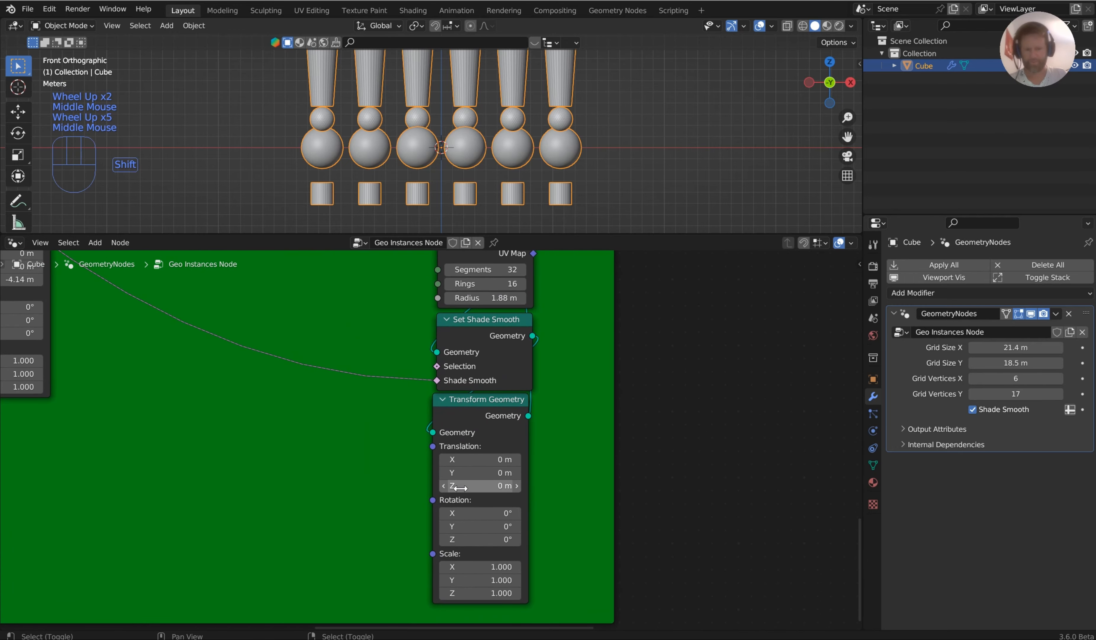
shift+drag(460, 488, 439, 488)
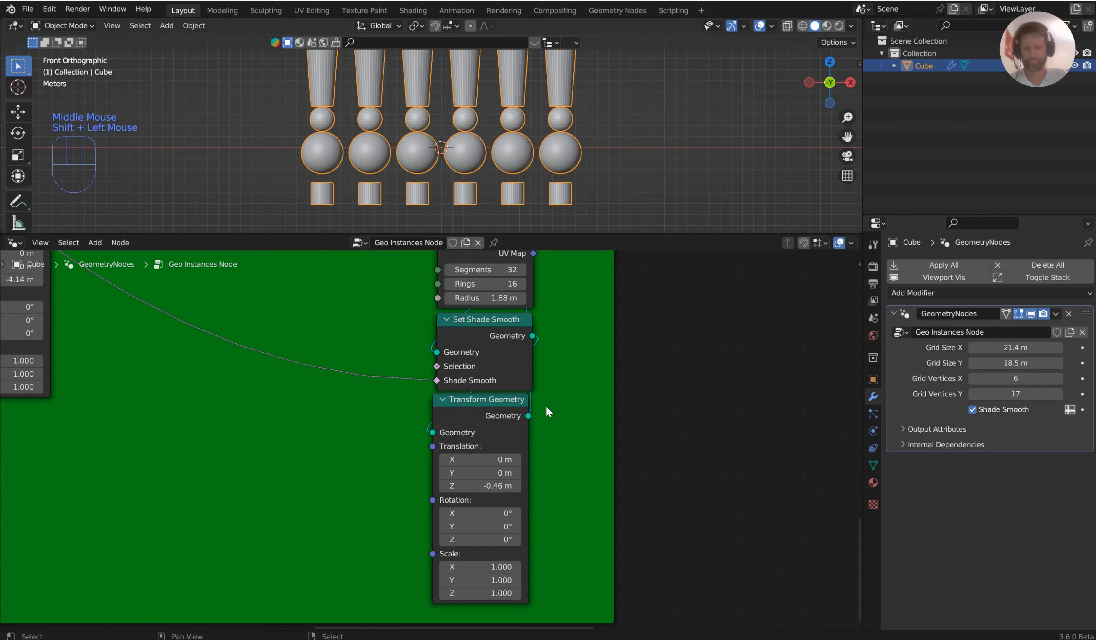
Move the Cylinder node and its Transform Geometry node together past the UV Sphere nodes, toward the frame's far corner.
middle_drag(546, 405, 506, 368)
scroll(506, 368, down, 3)
middle_drag(241, 318, 323, 416)
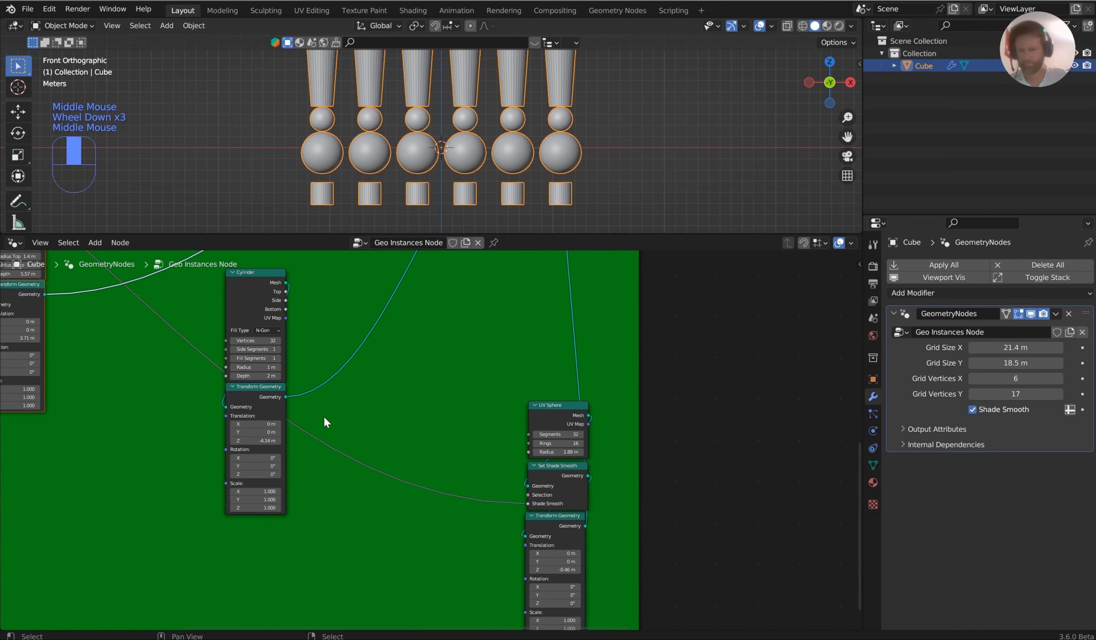
drag(347, 490, 239, 276)
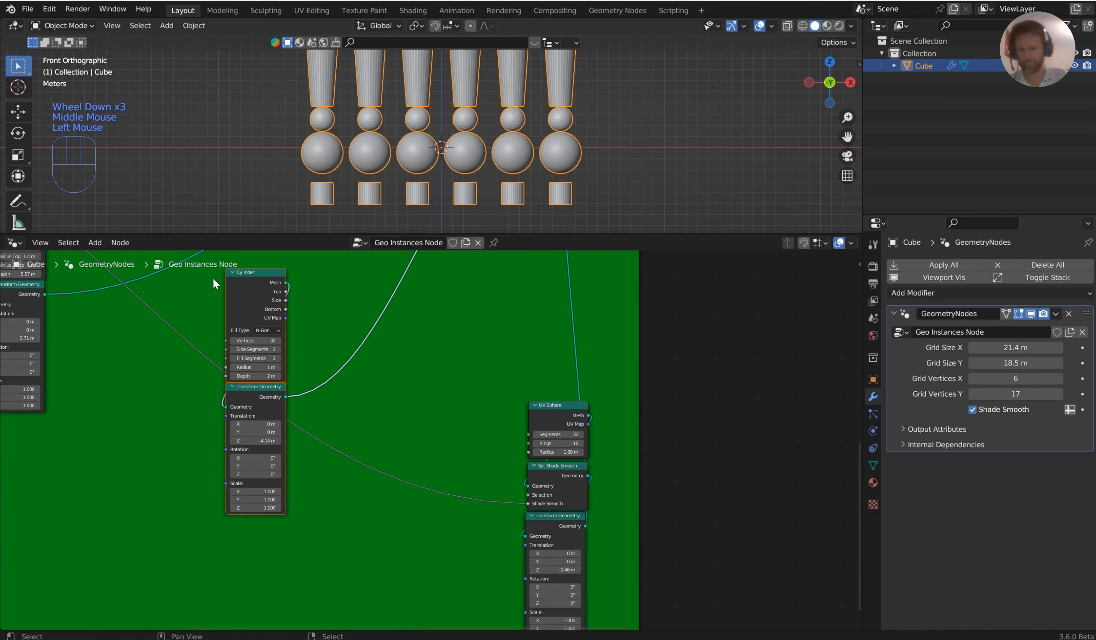
scroll(344, 364, down, 1)
middle_drag(344, 364, 290, 320)
key(g)
click(575, 521)
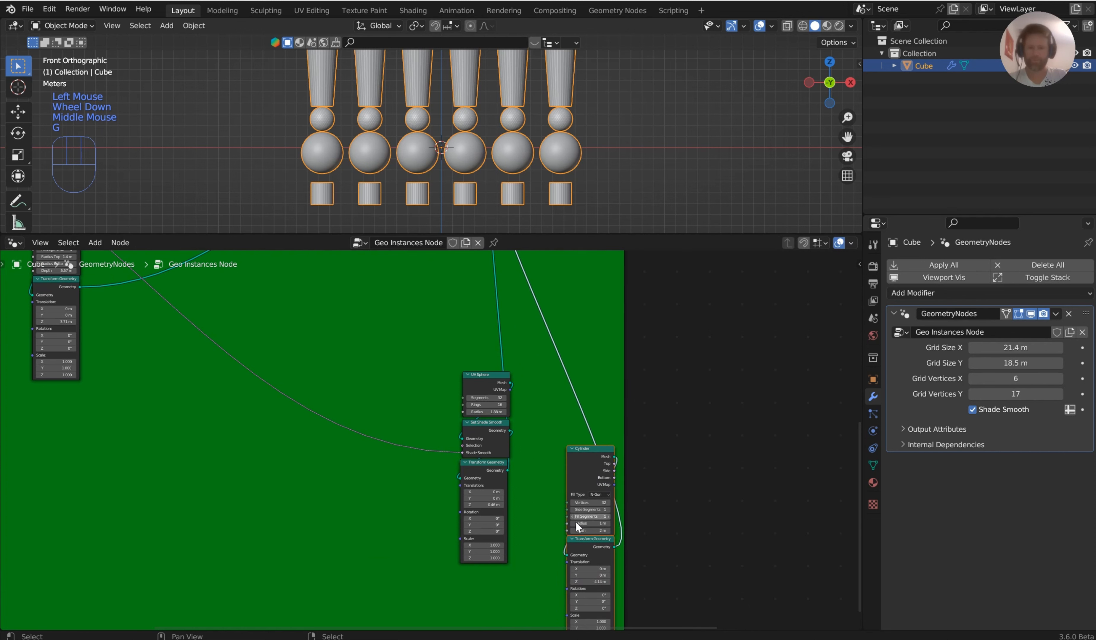
Move the UV Sphere, Set Shade Smooth and Transform Geometry nodes together toward the Cone nodes.
drag(527, 571, 397, 358)
key(g)
click(271, 379)
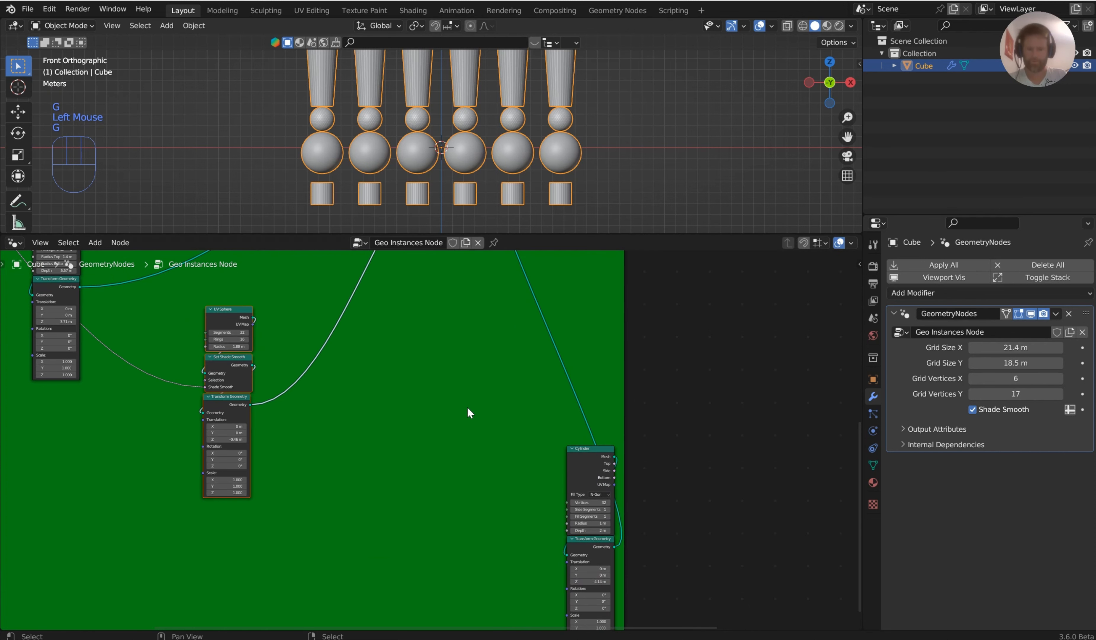
Bring the Cylinder node and its Transform Geometry node closer to the UV Sphere nodes.
drag(470, 413, 701, 612)
key(g)
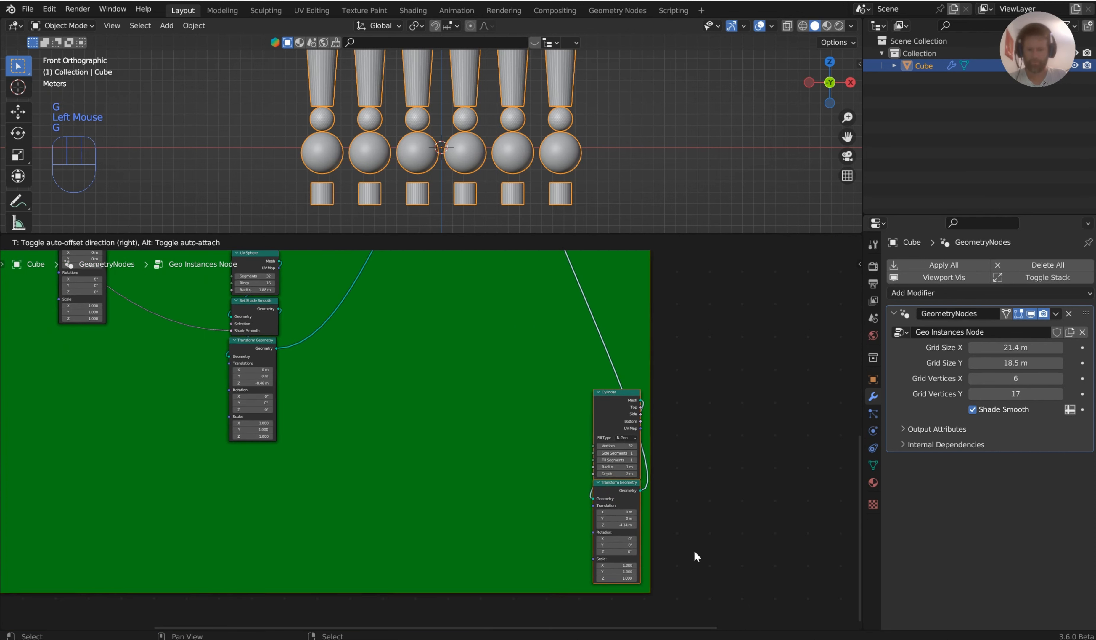
right_click(549, 429)
drag(556, 392, 641, 567)
key(g)
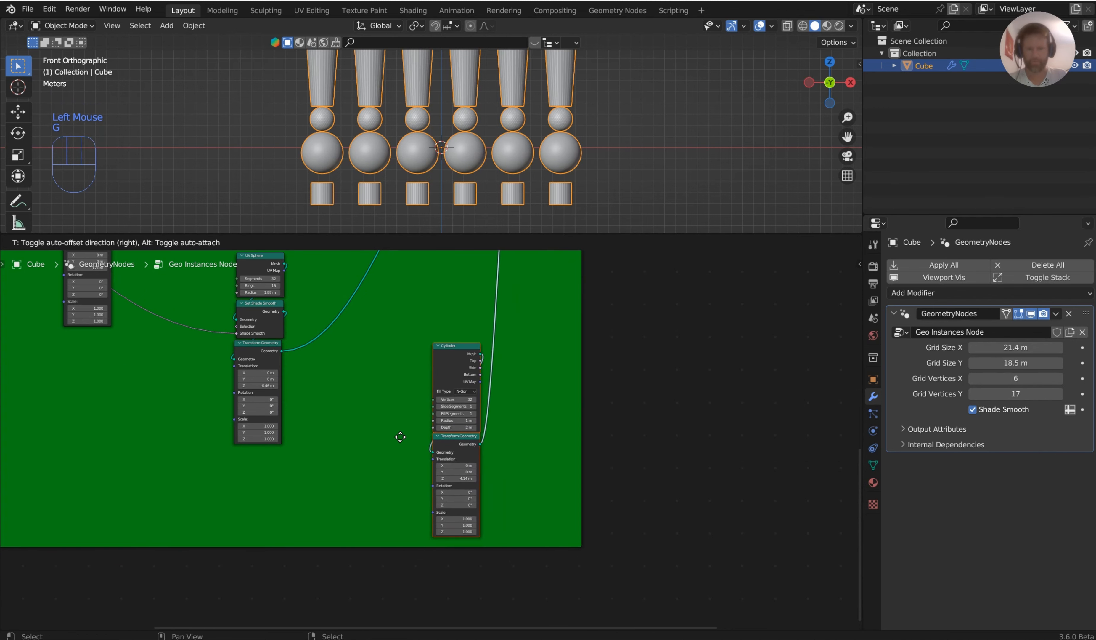
click(400, 479)
Reshape the Cylinder with 49 vertices, 6 fill segments, a radius of 1.9 m and a depth of 3.79 m.
middle_drag(508, 473, 558, 464)
scroll(560, 365, up, 3)
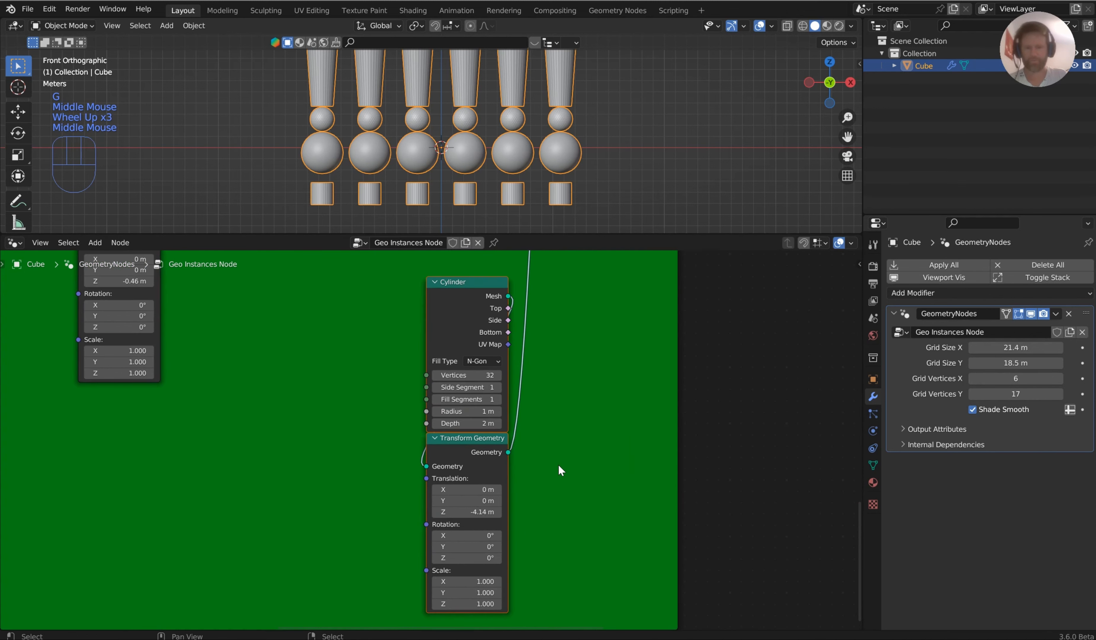
scroll(558, 465, up, 2)
shift+drag(483, 415, 509, 415)
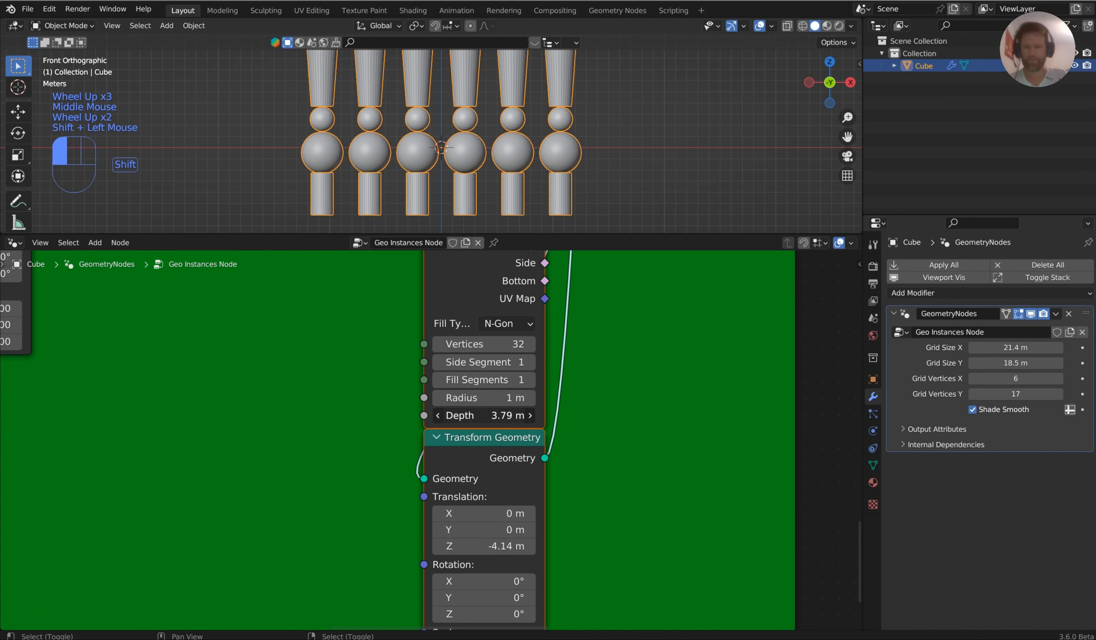
shift+drag(479, 380, 505, 379)
shift+drag(479, 344, 505, 343)
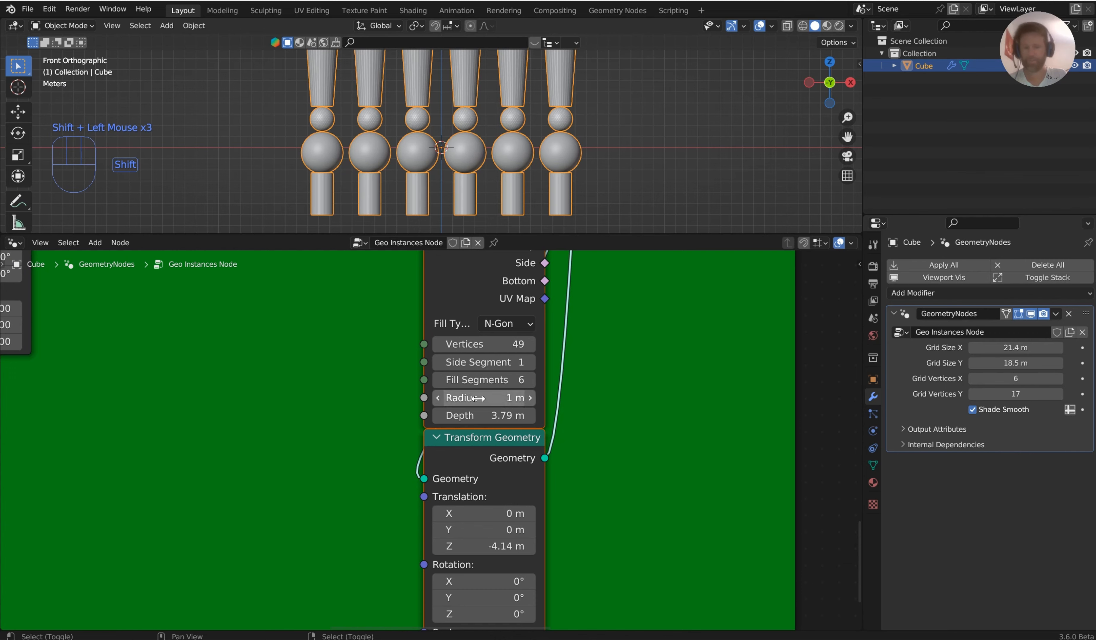
shift+drag(475, 397, 503, 397)
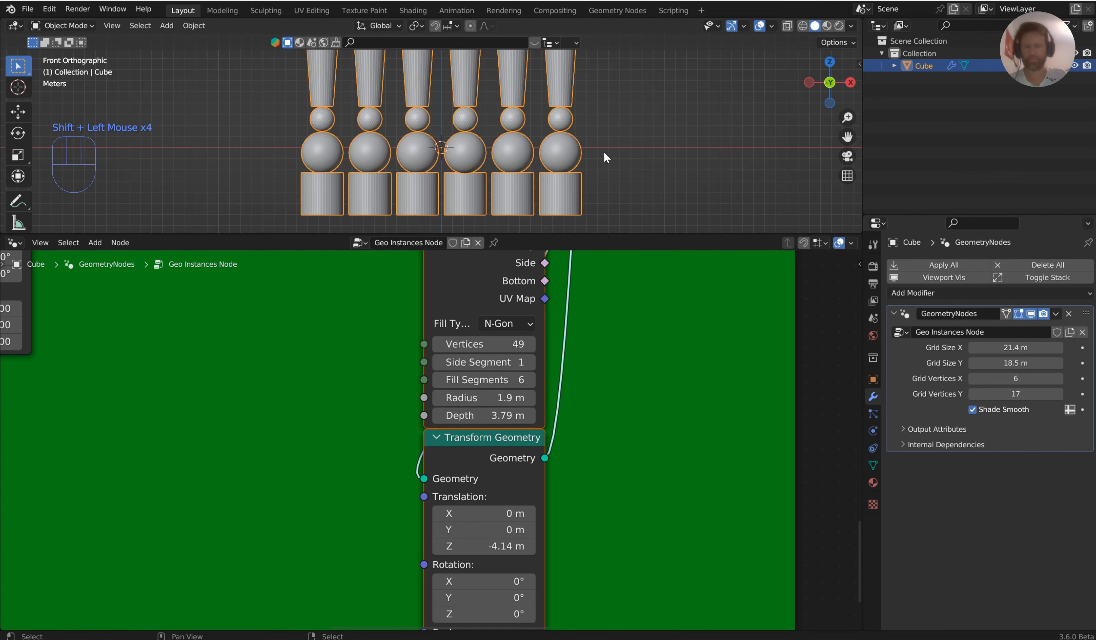
Set the modifier's Grid Size X and Grid Size Y to 20 m.
middle_drag(603, 152, 676, 175)
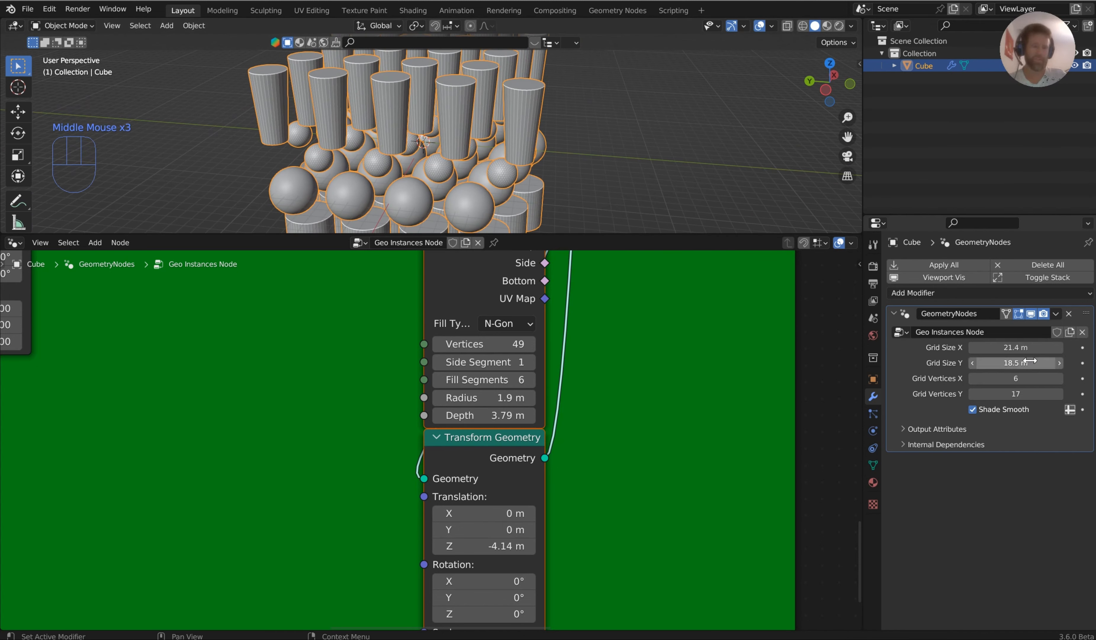
mouse_move(1035, 363)
mouse_down()
mouse_move(992, 363)
mouse_move(1028, 362)
mouse_up()
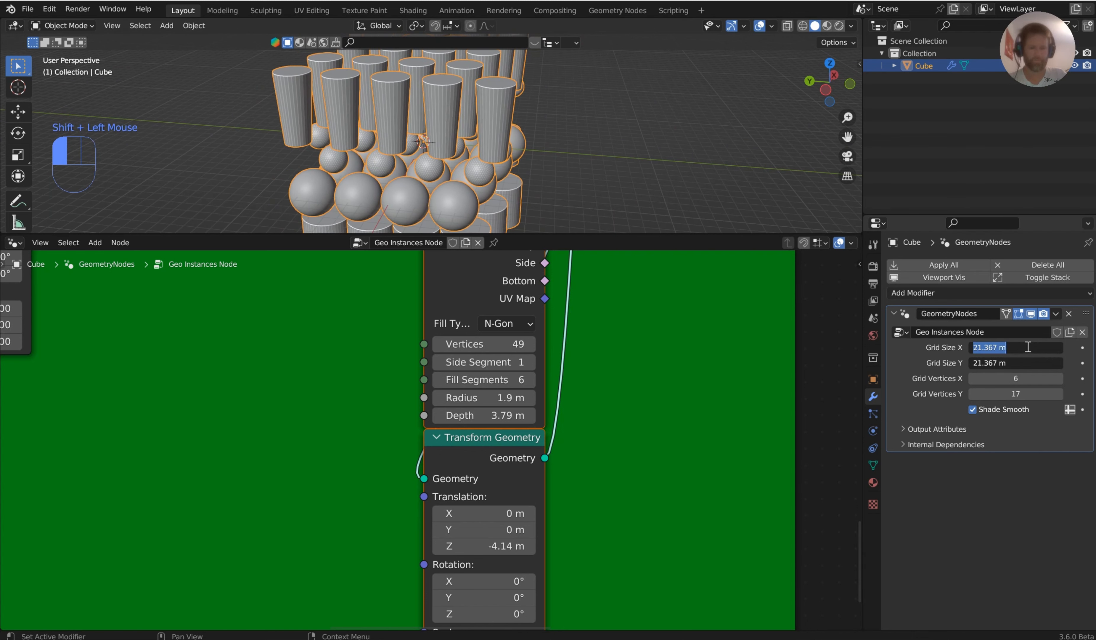
text(20)
key(Return)
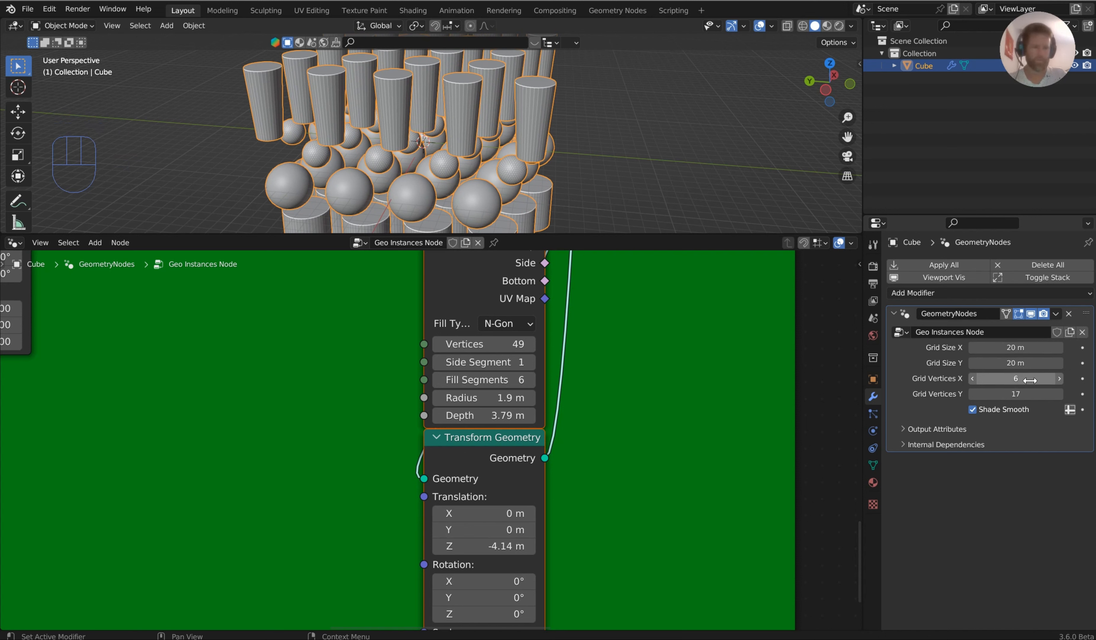
Reduce Grid Vertices X to 2 and enlarge the 3D viewport over the node editor.
drag(1033, 380, 1013, 379)
scroll(628, 127, down, 2)
middle_drag(628, 127, 558, 146)
middle_drag(453, 134, 393, 224)
scroll(393, 225, up, 1)
drag(384, 233, 384, 371)
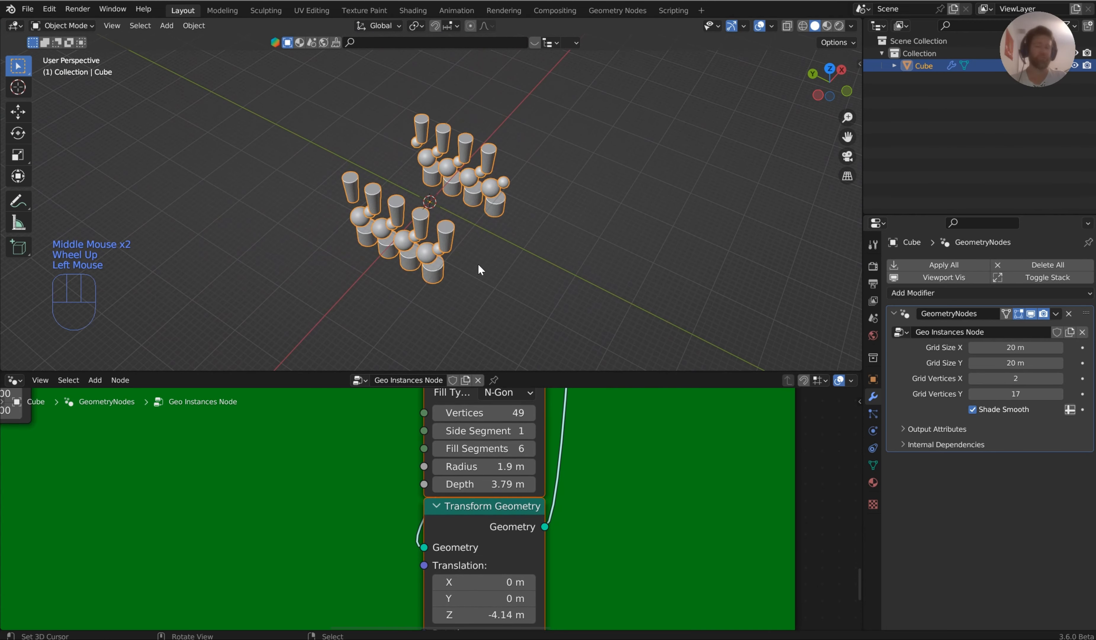
Add a plane, scale it up to span both rows of stacks, and lower it to the base of the cylinders.
middle_drag(478, 263, 493, 141)
key(shift+a)
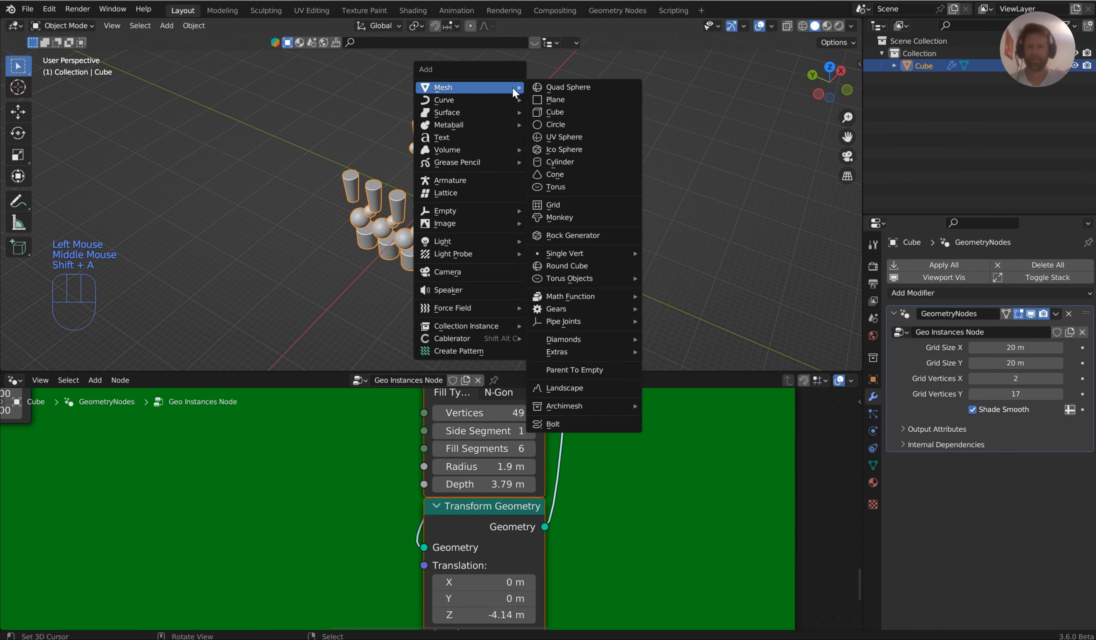
click(574, 96)
key(s)
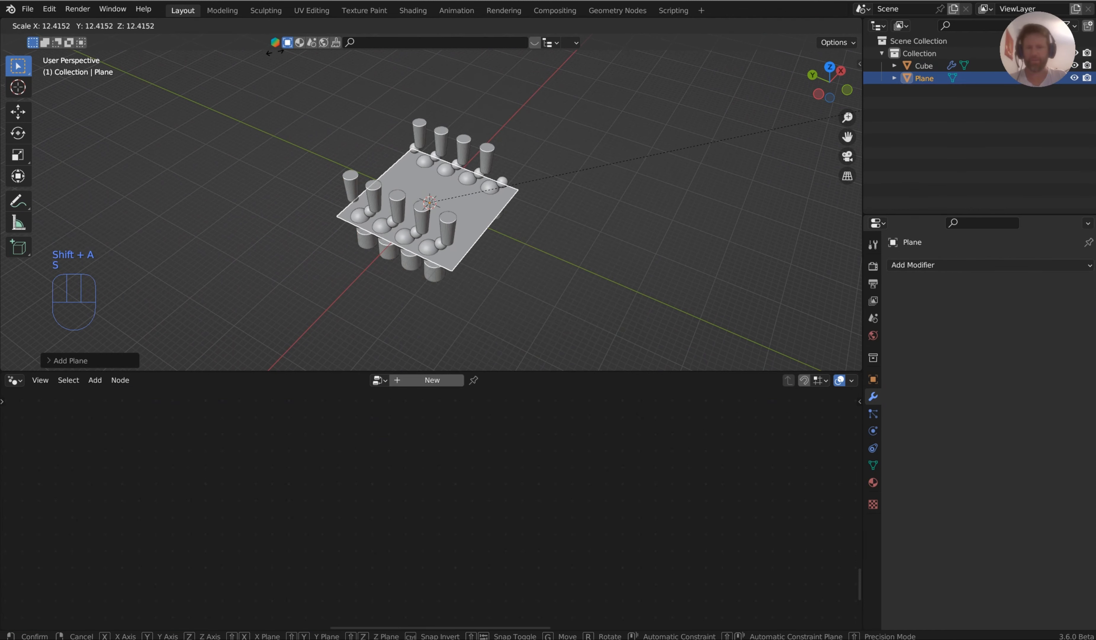
click(32, 136)
key(KP_1)
key(g)
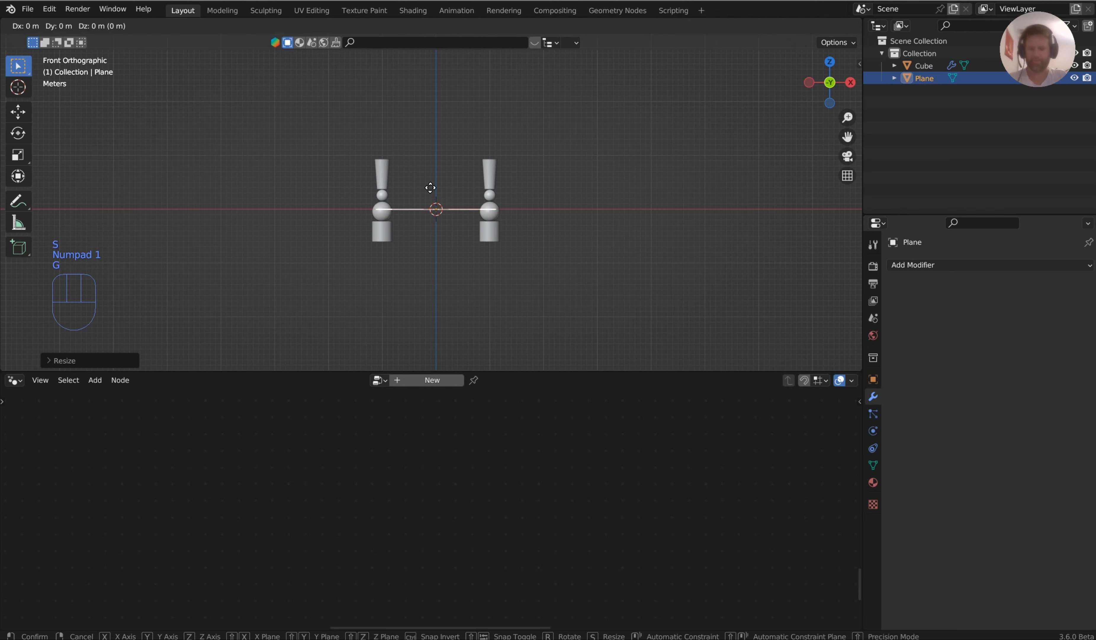
click(437, 219)
Thicken the plane with a Solidify modifier using Even Thickness and a thickness of 0.214 m, and apply it.
click(924, 266)
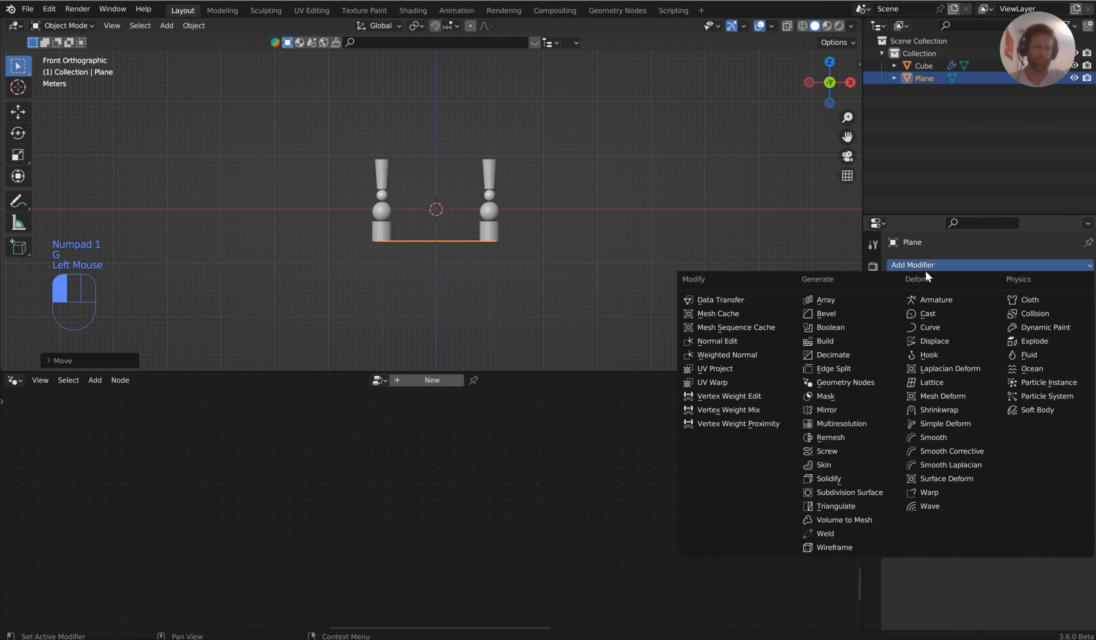
click(856, 479)
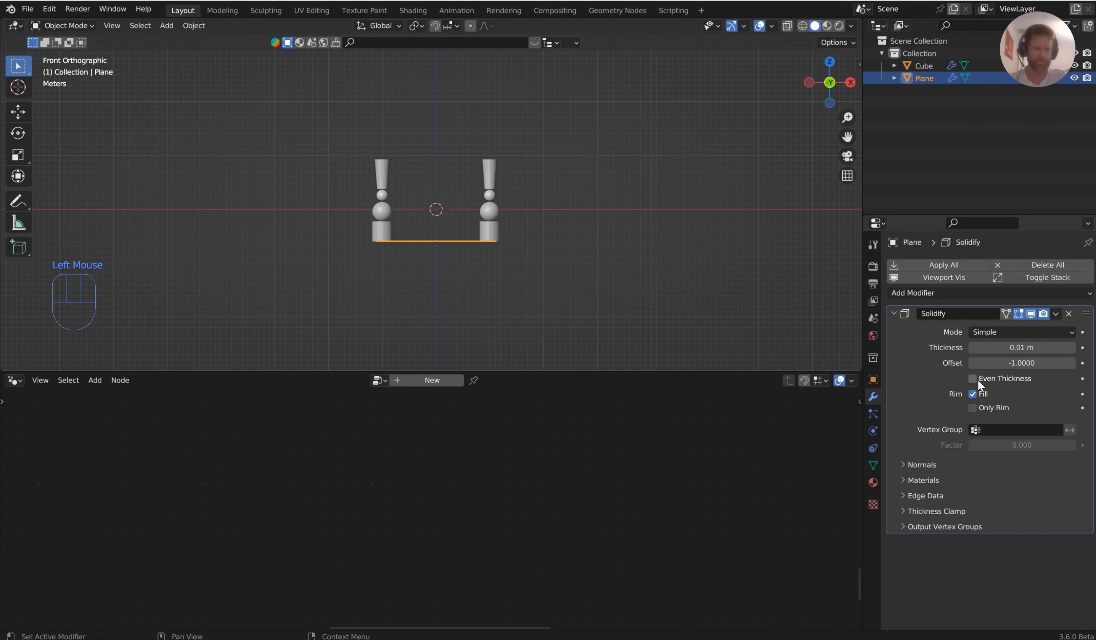
shift+drag(1023, 347, 1048, 347)
click(944, 264)
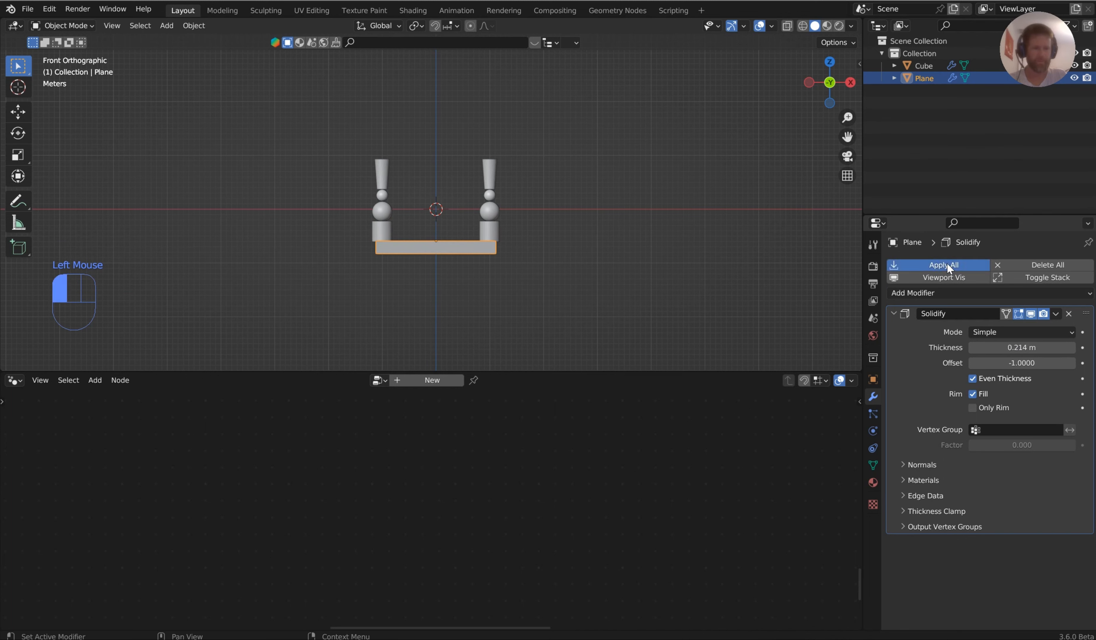
Stretch the plane along the Y axis into a long strip running between the two rows of stacks.
scroll(593, 259, down, 1)
middle_drag(571, 257, 482, 274)
scroll(511, 248, up, 1)
scroll(509, 249, down, 2)
key(s)
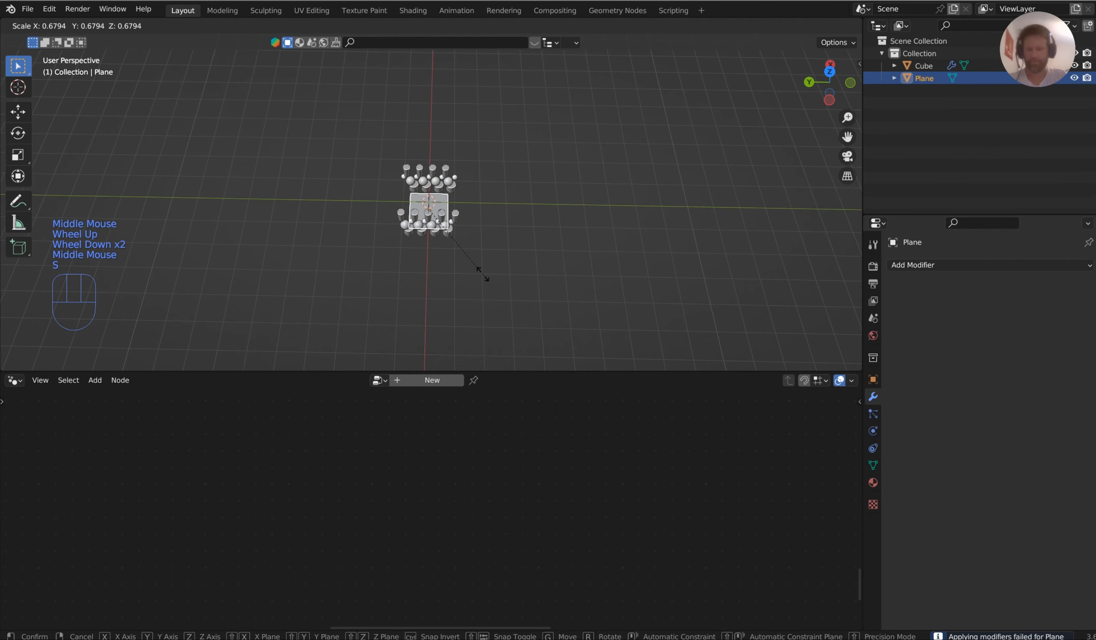
key(y)
click(551, 184)
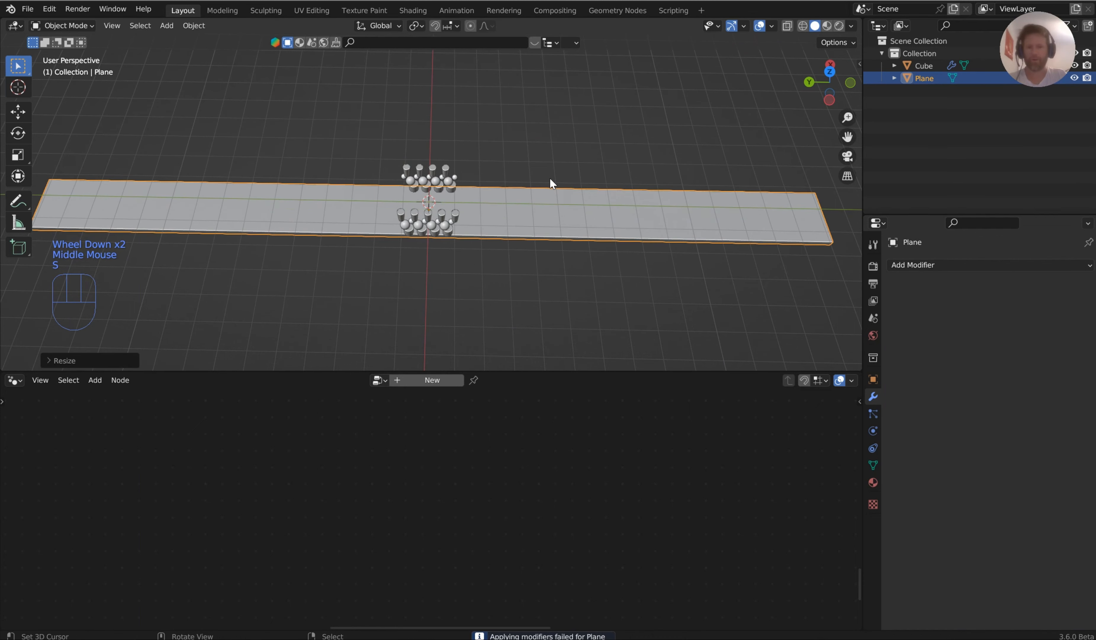
middle_drag(551, 183, 516, 154)
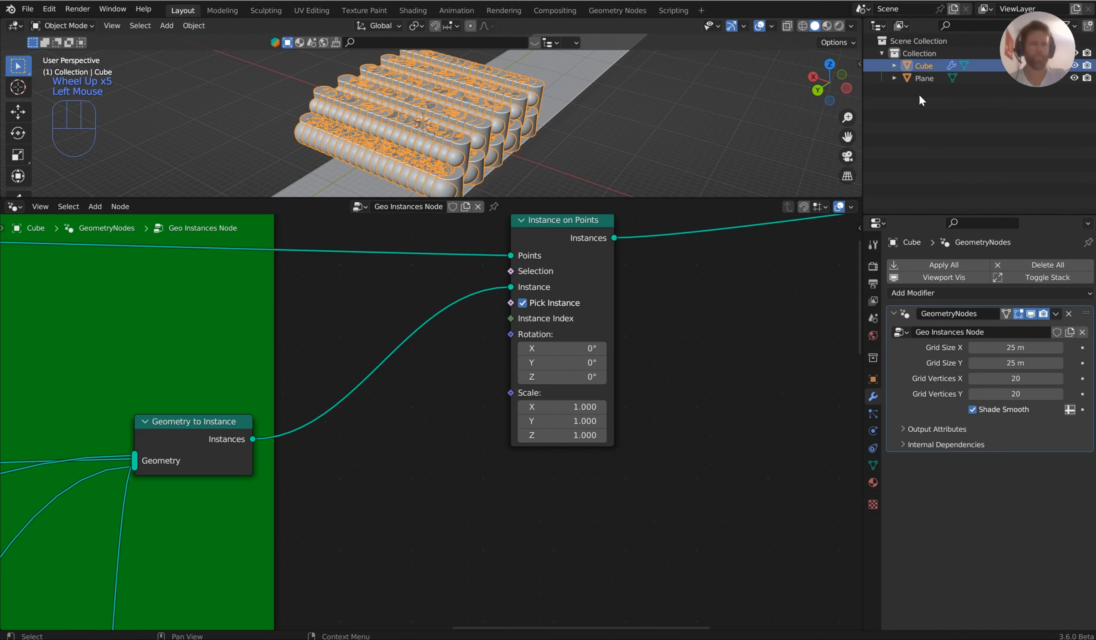
Disable Pick Instance on the Instance on Points node.
click(717, 270)
middle_drag(717, 269, 680, 299)
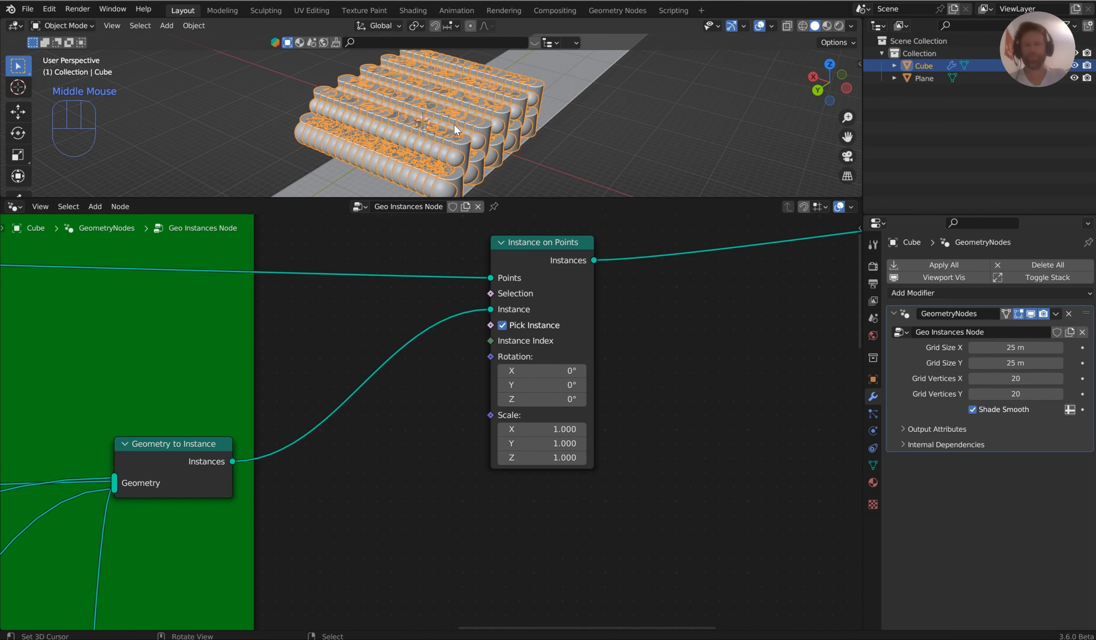
scroll(576, 356, down, 1)
middle_drag(479, 327, 459, 379)
click(463, 376)
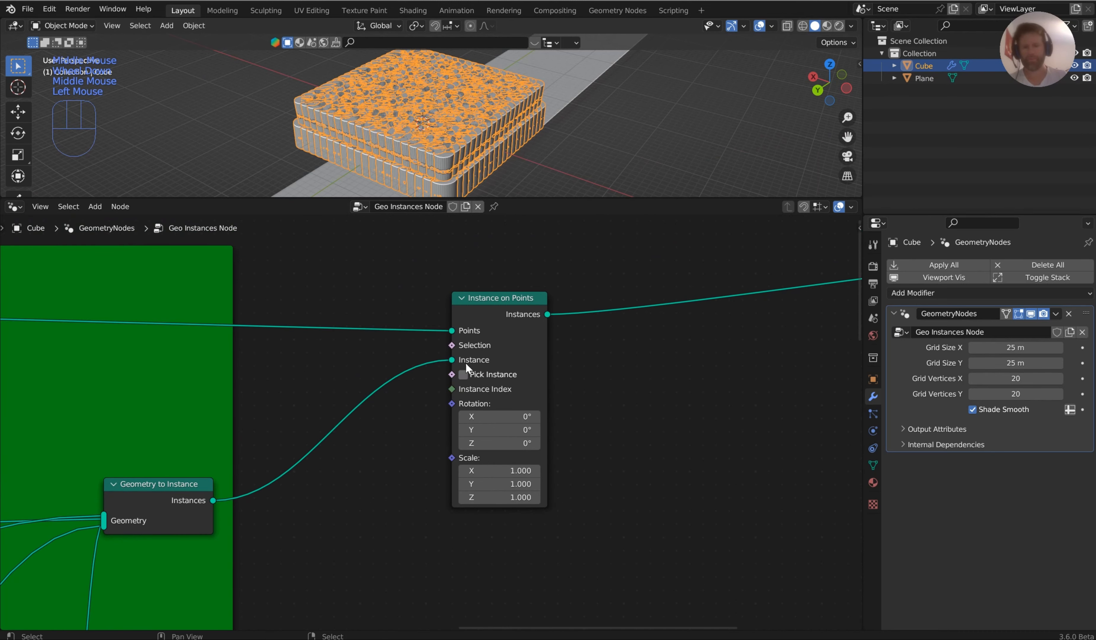
Raise the ico spheres by setting their Transform Geometry Z translation to 6.43 m.
middle_drag(327, 365, 844, 255)
scroll(611, 327, down, 2)
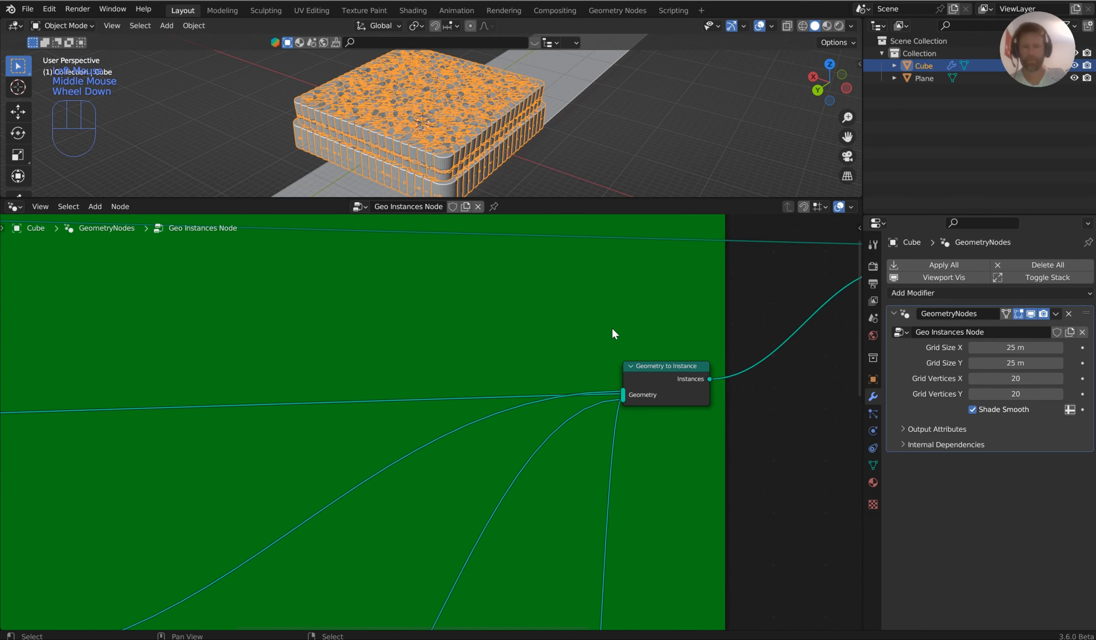
middle_drag(330, 396, 710, 296)
middle_drag(270, 385, 362, 394)
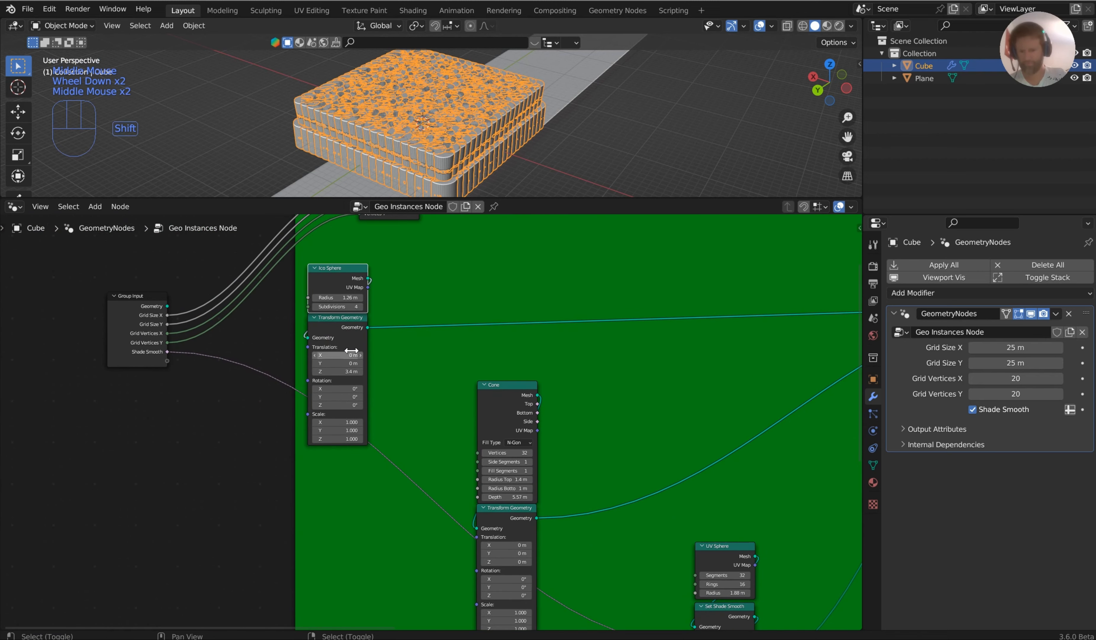
scroll(362, 348, up, 3)
shift+drag(293, 347, 334, 348)
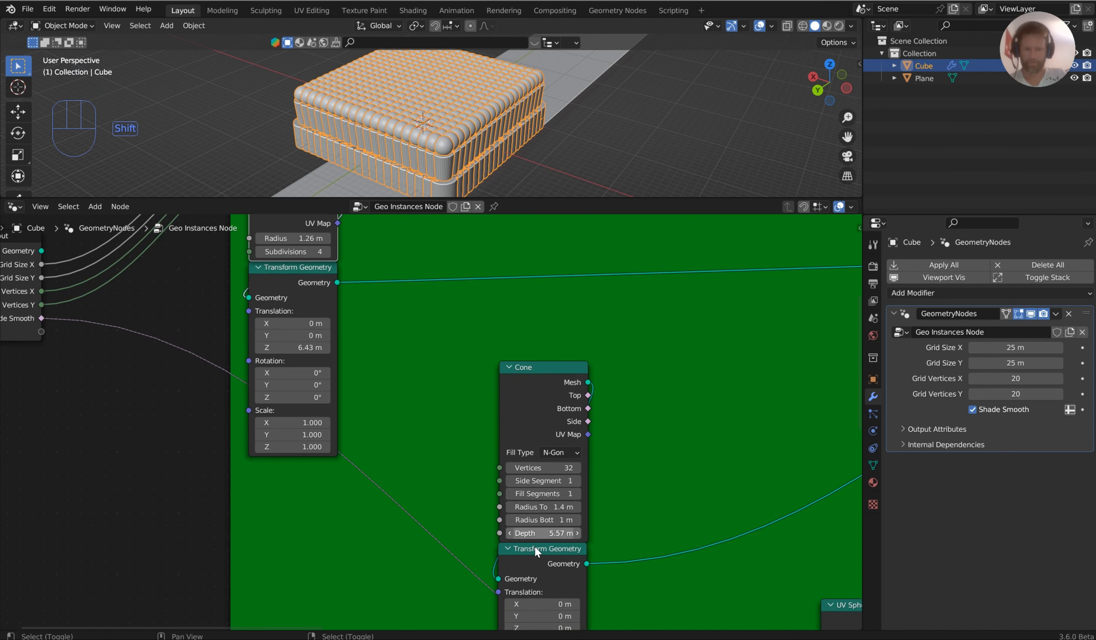
Raise the cones slightly by setting their Transform Geometry Z translation to 0.32 m.
scroll(584, 594, down, 1)
middle_drag(584, 594, 543, 284)
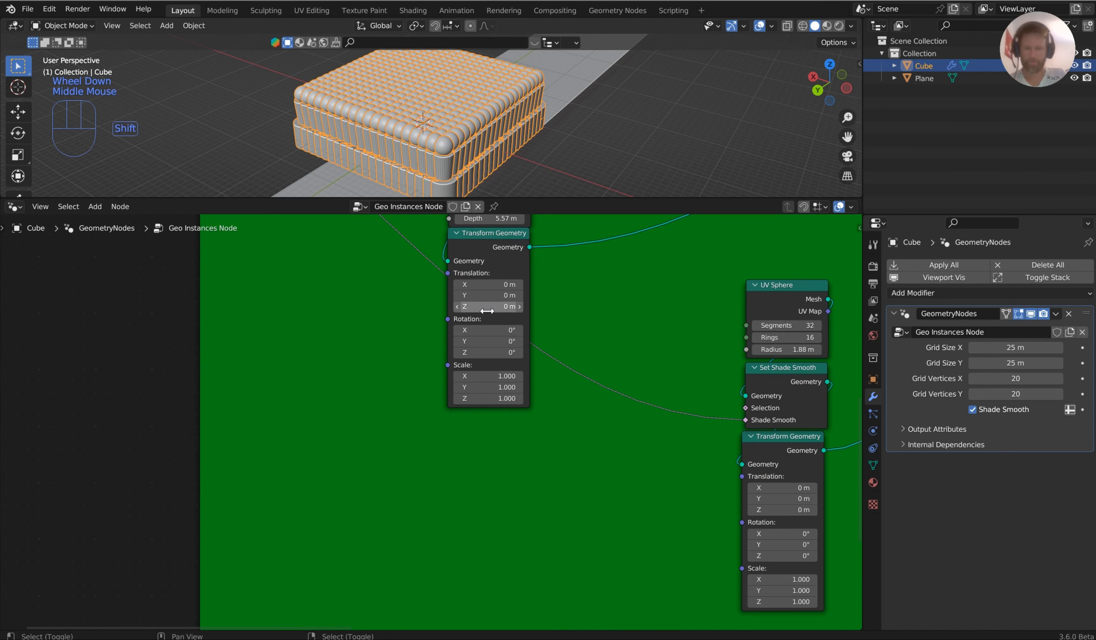
mouse_move(483, 306)
shift+mouse_down()
mouse_move(523, 306)
mouse_move(487, 306)
shift+mouse_up()
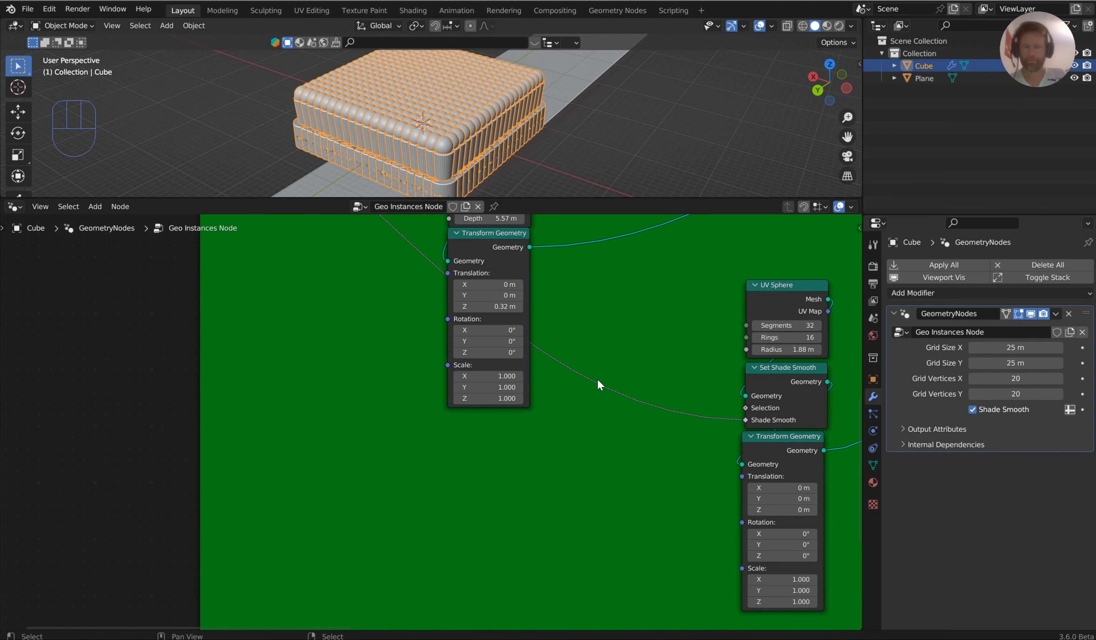
Lower the UV spheres by setting their Transform Geometry Z translation to -3.94 m.
middle_drag(598, 381, 628, 399)
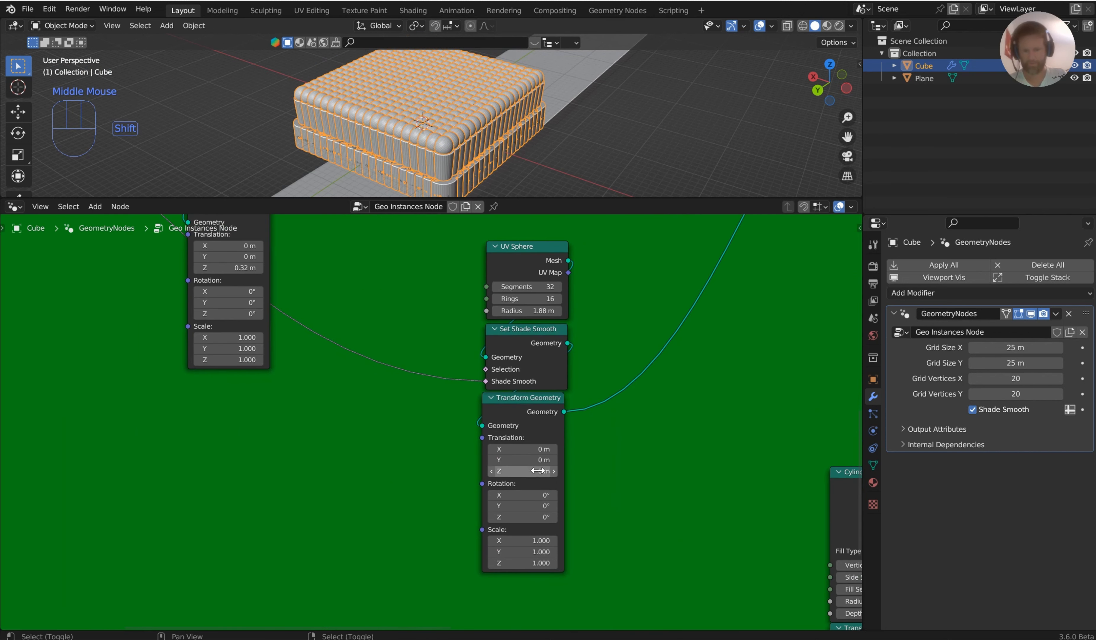
shift+drag(537, 470, 517, 470)
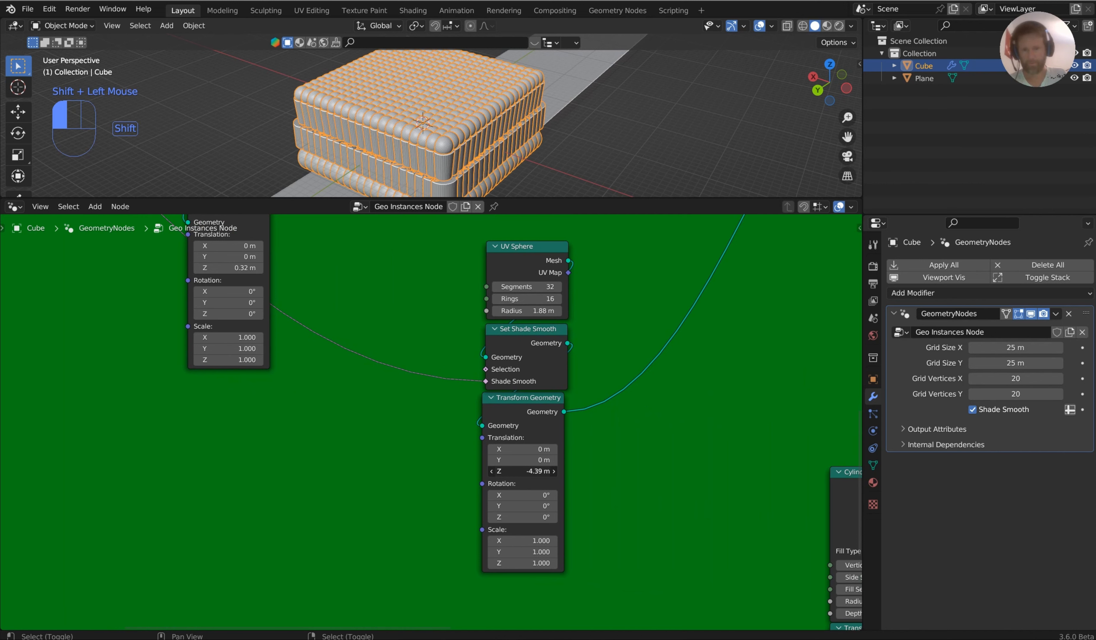
Raise the cylinders by setting their Transform Geometry Z translation to 9.37 m.
middle_drag(728, 473, 339, 280)
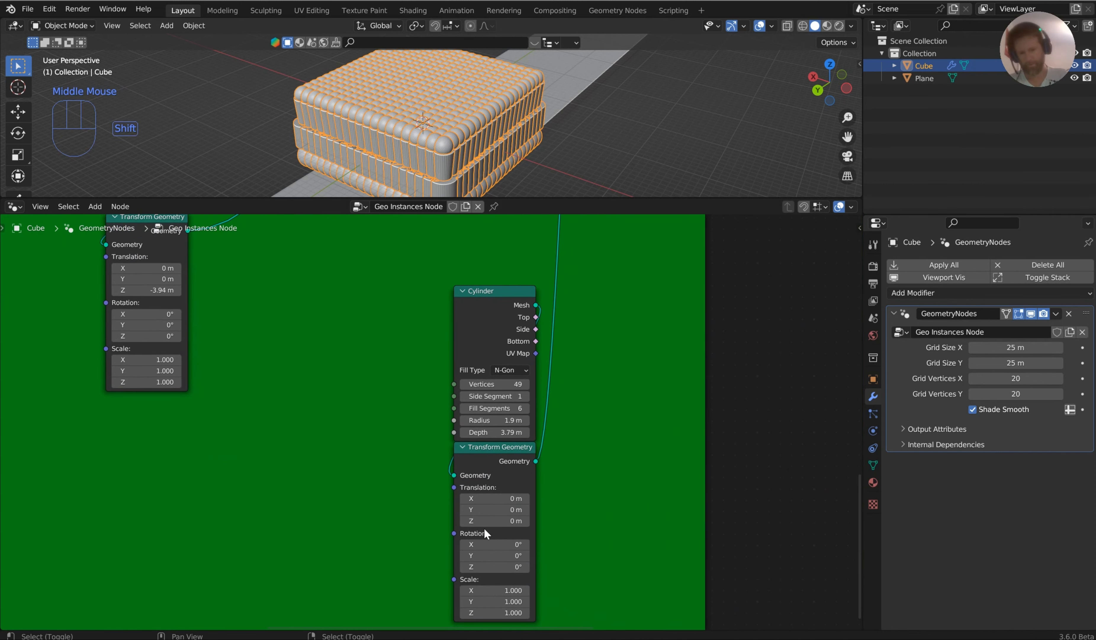
shift+drag(484, 522, 575, 522)
Set Grid Size X to 20.7 m, Grid Size Y to 26.8 m and Grid Vertices X to 2.
scroll(522, 124, down, 3)
middle_drag(522, 124, 509, 114)
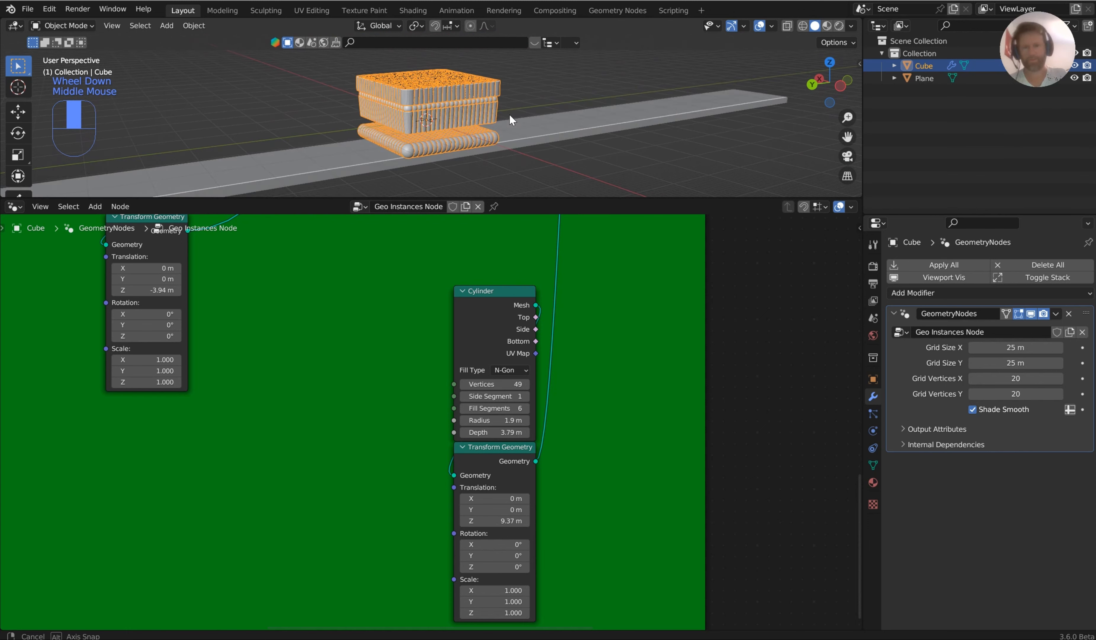
drag(1019, 347, 1039, 379)
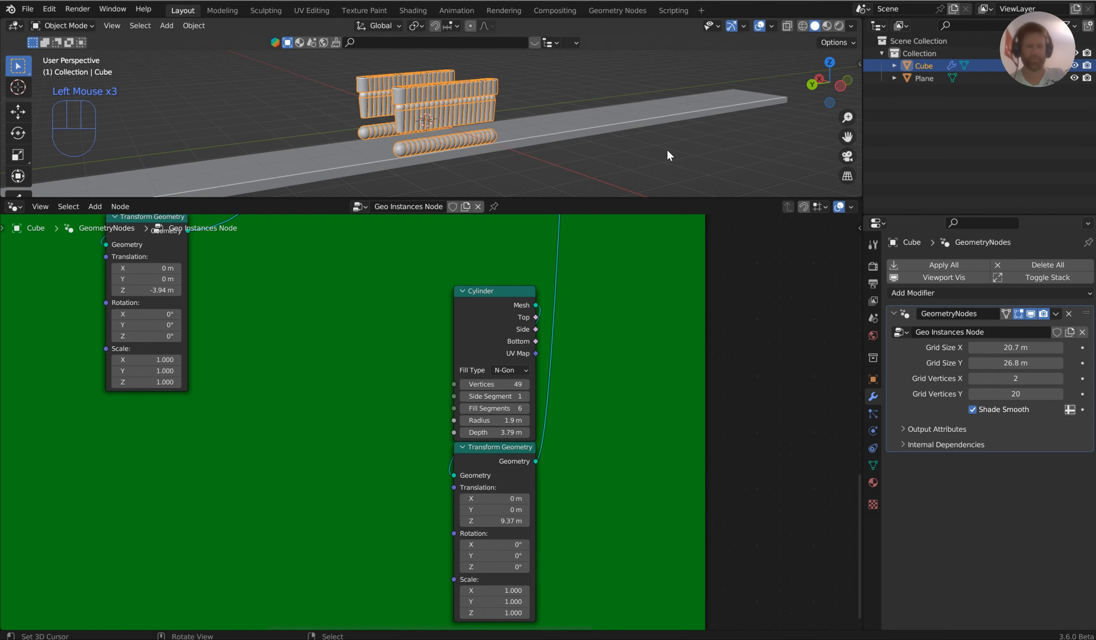
Set Grid Size X to 19.9 m, Grid Size Y to 26 m and Grid Vertices Y to 4.
middle_drag(668, 156, 544, 194)
drag(545, 196, 545, 347)
middle_drag(631, 211, 600, 158)
scroll(314, 438, down, 1)
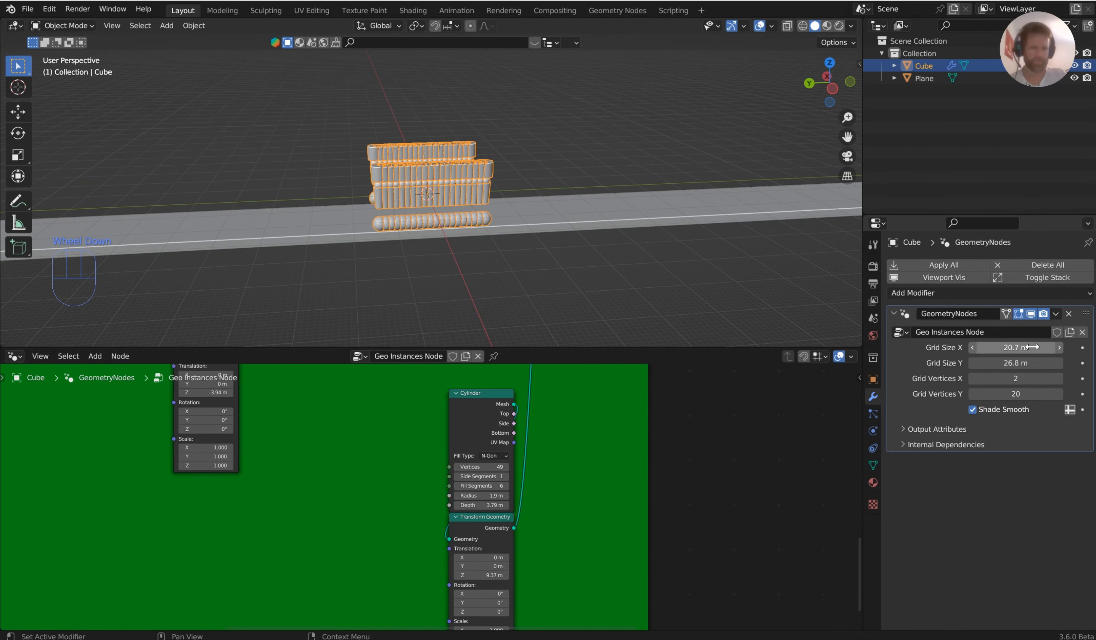
drag(1028, 347, 1029, 398)
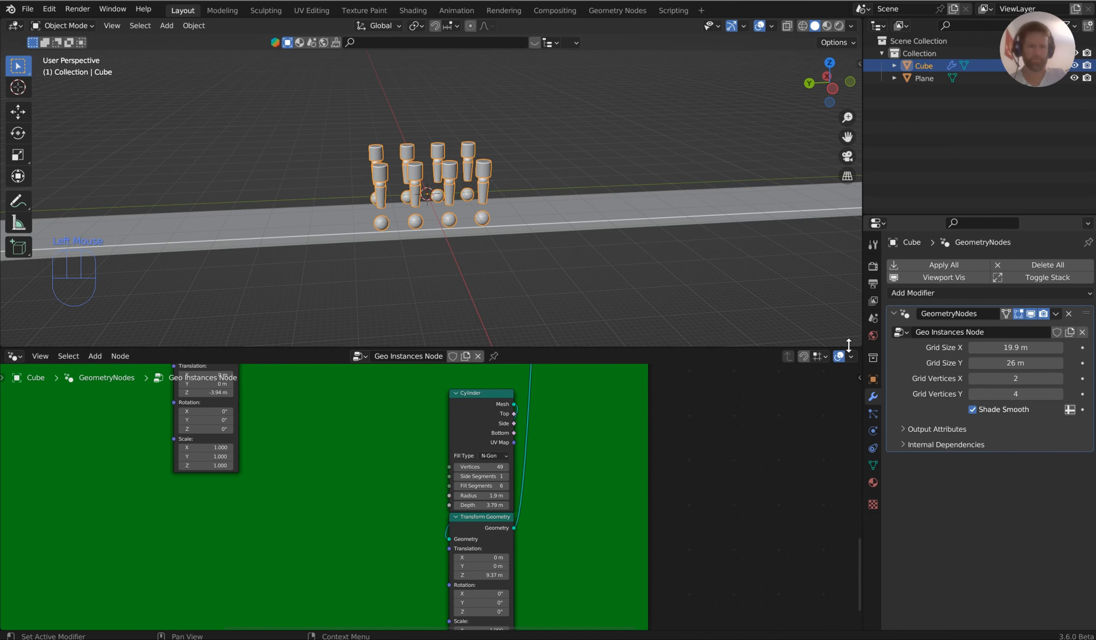
middle_drag(628, 206, 606, 178)
scroll(607, 178, up, 4)
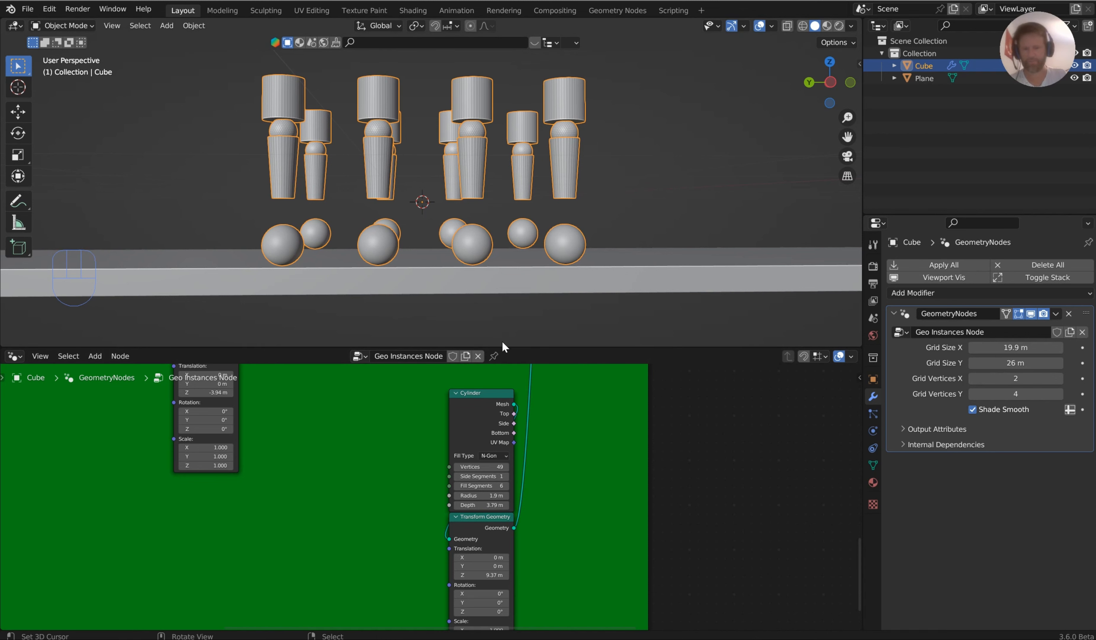
Lower the cylinders between the spheres and cones by setting their Transform Geometry Z translation to -0.41 m.
drag(501, 346, 498, 198)
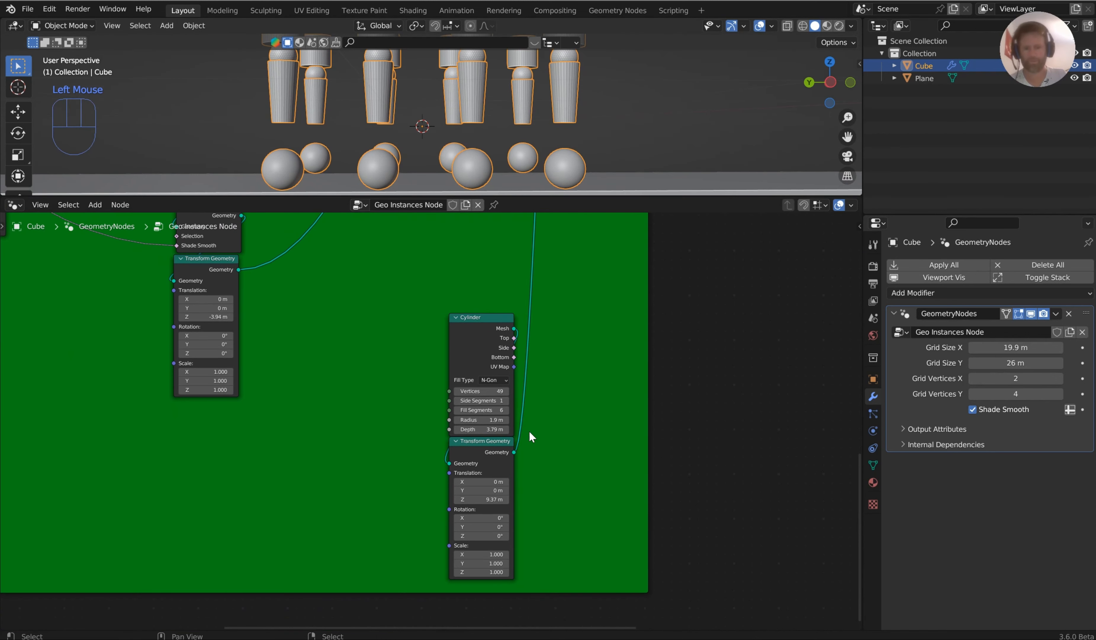
middle_drag(571, 431, 580, 466)
middle_drag(569, 144, 541, 110)
scroll(571, 119, down, 3)
scroll(538, 385, down, 1)
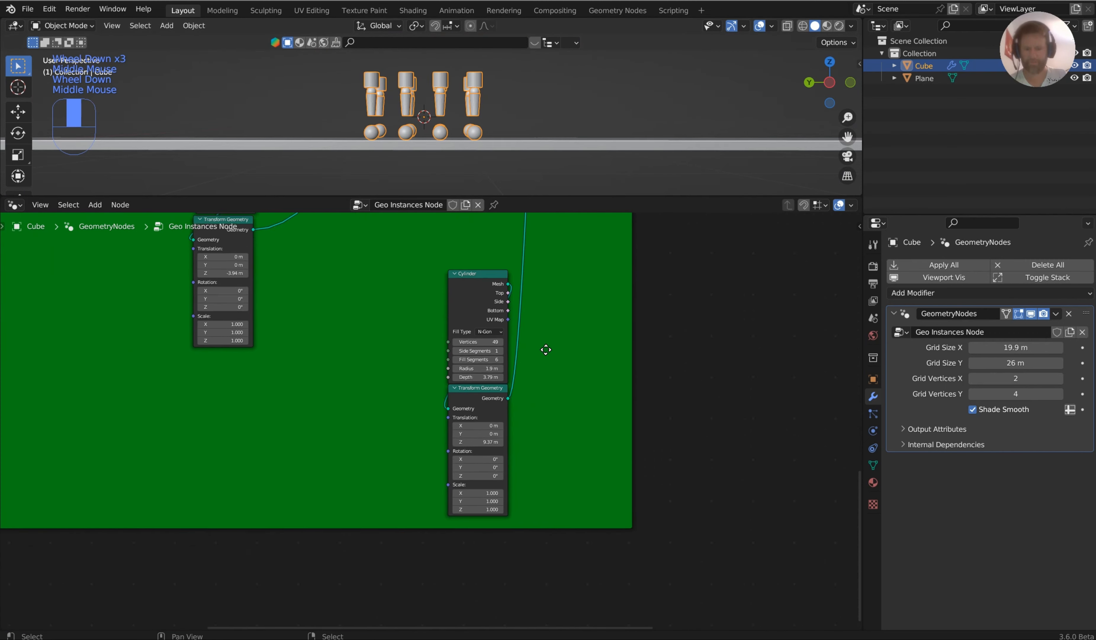
middle_drag(543, 345, 547, 327)
scroll(543, 312, up, 5)
mouse_move(539, 322)
shift+mouse_down()
mouse_move(554, 323)
mouse_move(522, 323)
shift+mouse_up()
shift+drag(522, 323, 470, 323)
middle_drag(533, 138, 487, 178)
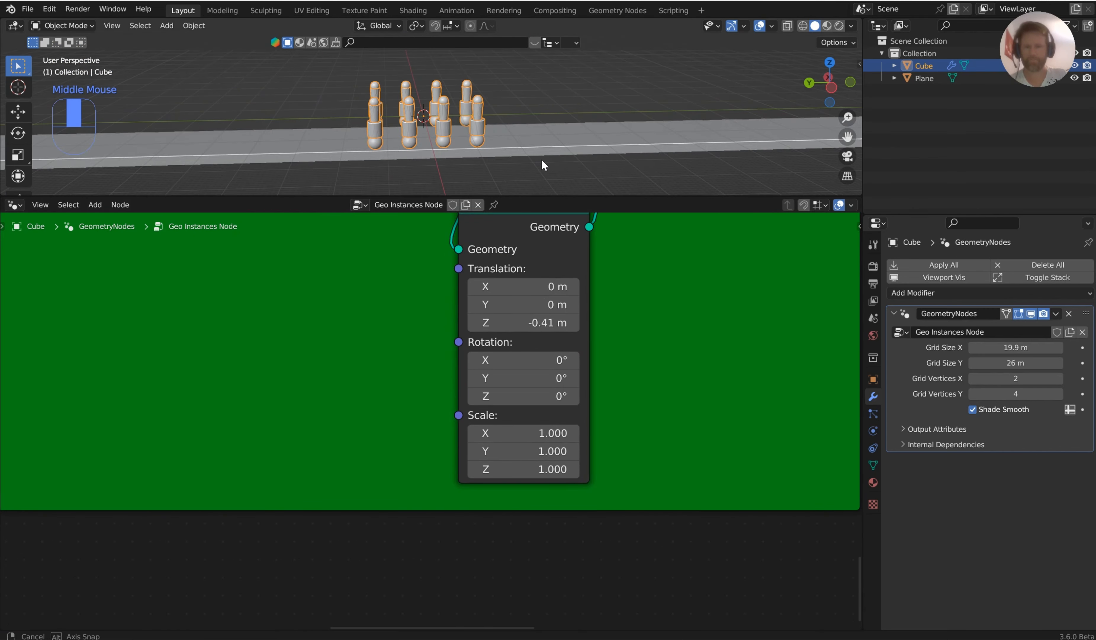
Stretch the two rows along the strip with Grid Size X 16.5 m, Grid Size Y 215 m and Grid Vertices Y 16.
scroll(487, 181, up, 2)
drag(431, 196, 406, 522)
middle_drag(146, 319, 557, 268)
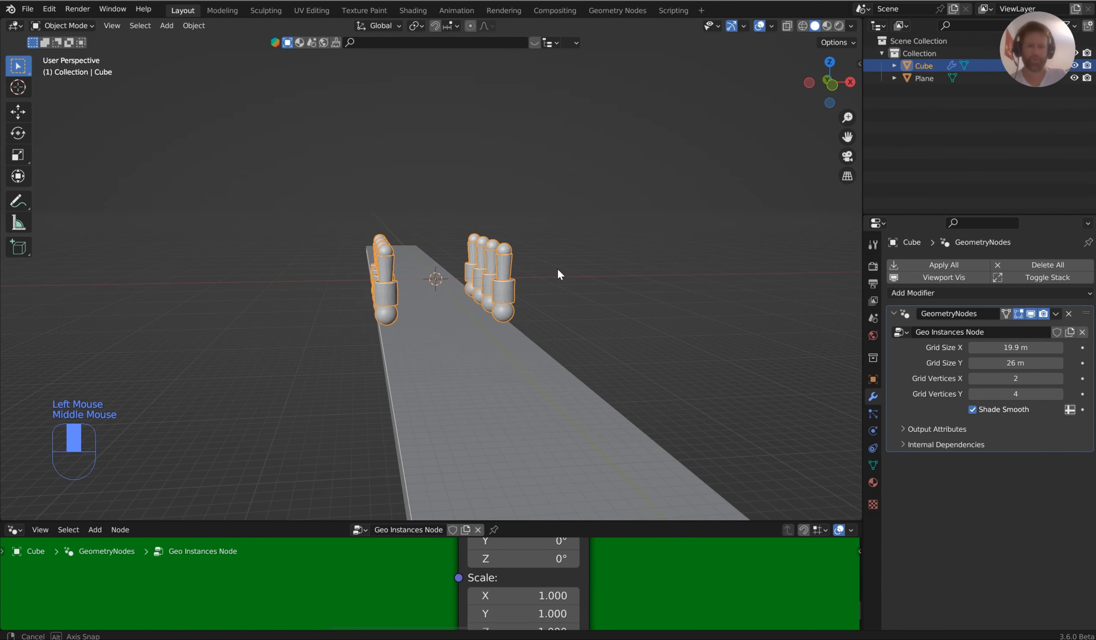
scroll(562, 269, down, 2)
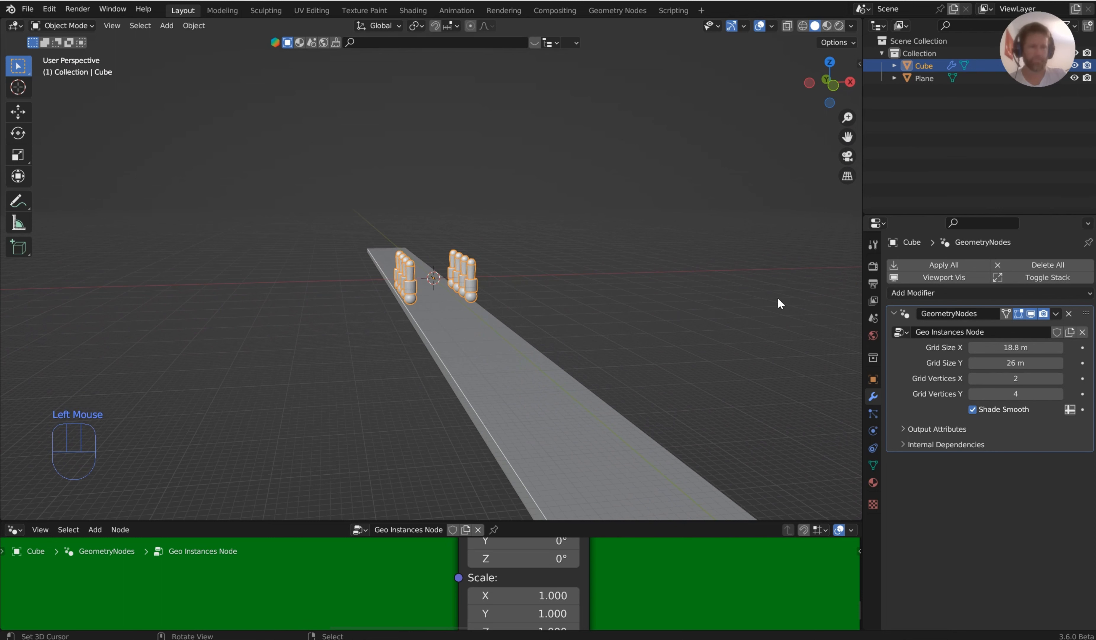
drag(1010, 347, 1095, 362)
drag(1001, 394, 1015, 394)
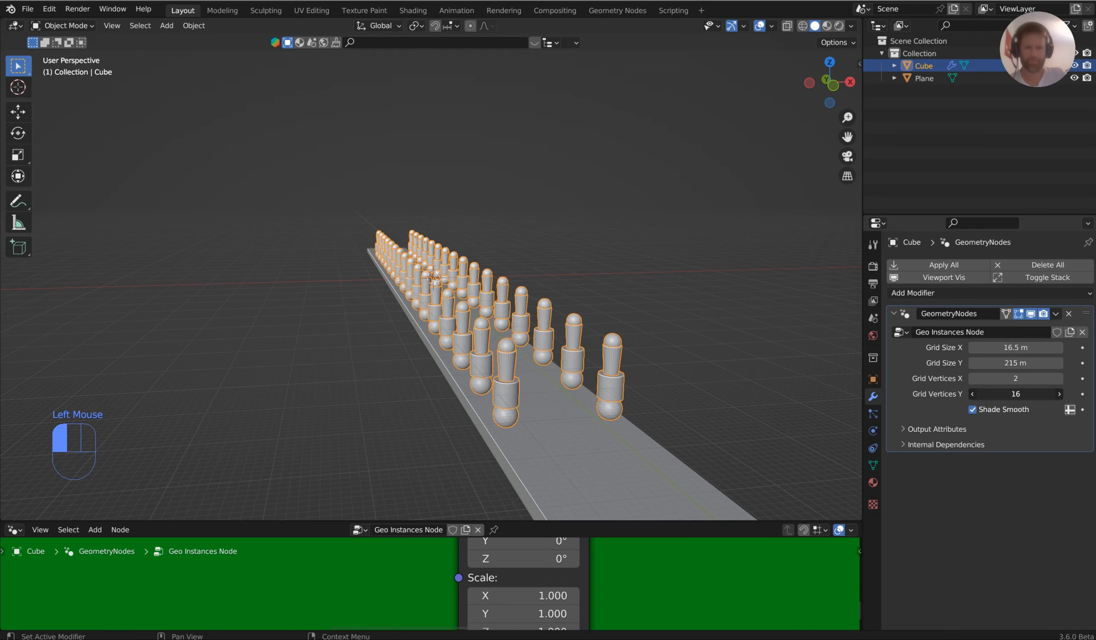
middle_drag(716, 325, 740, 342)
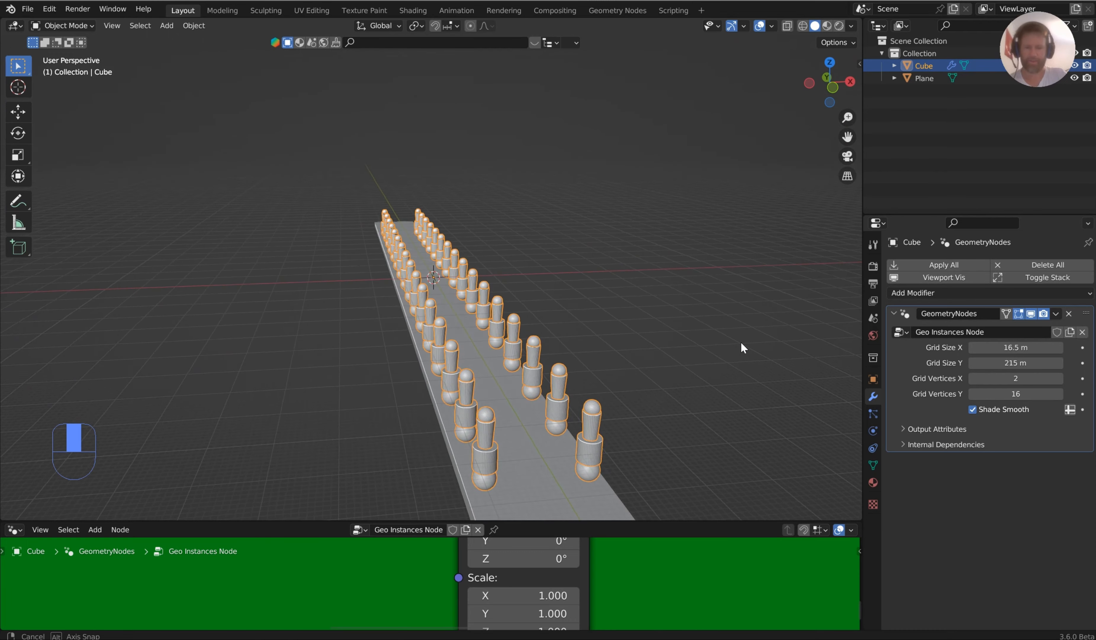
scroll(529, 439, up, 3)
Duplicate the road strip and place the copy on top of the columns as a ceiling.
right_click(567, 472)
scroll(567, 472, down, 2)
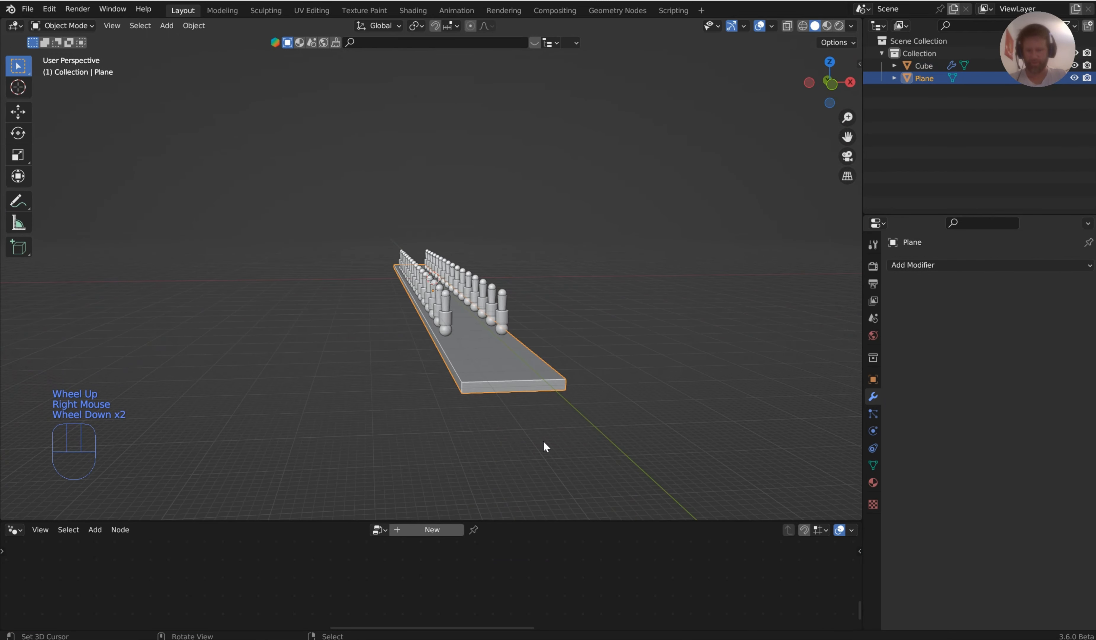
key(KP_1)
shift+middle_drag(487, 336, 489, 352)
key(shift+d)
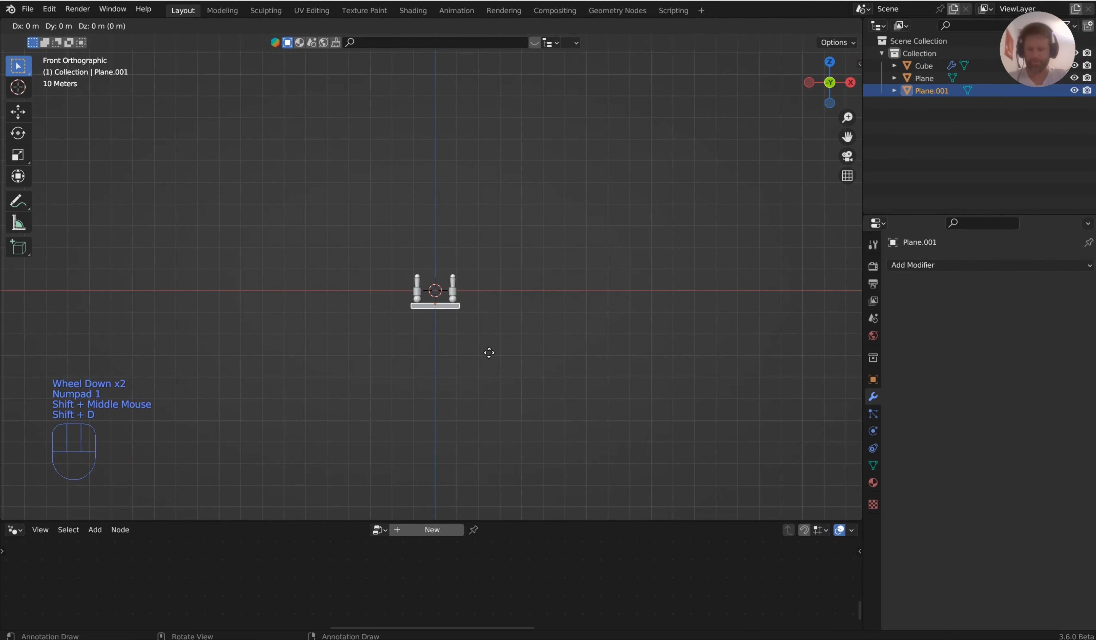
click(493, 318)
Show the corridor in rendered shading with Scene World off, lit by the dark sunset environment image.
middle_drag(483, 280, 492, 231)
scroll(521, 289, up, 2)
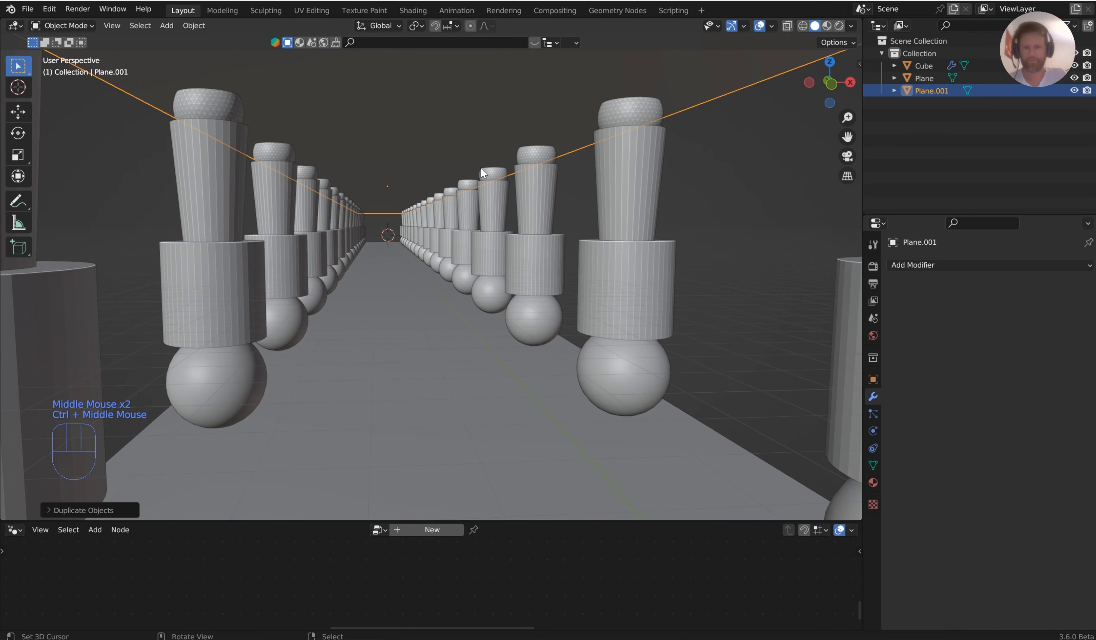
click(852, 29)
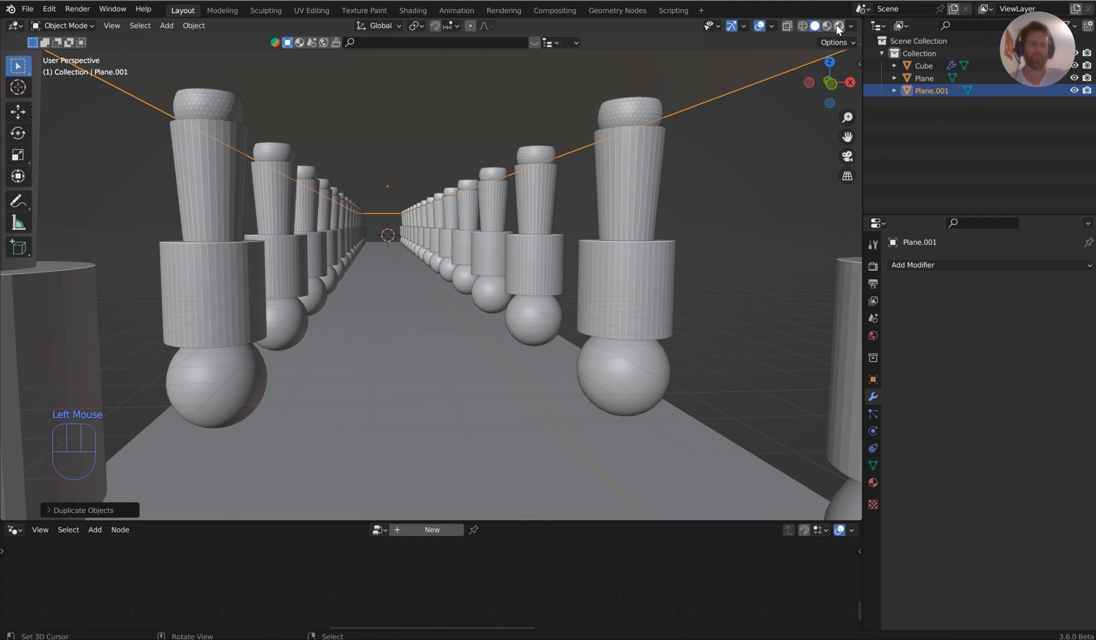
click(839, 27)
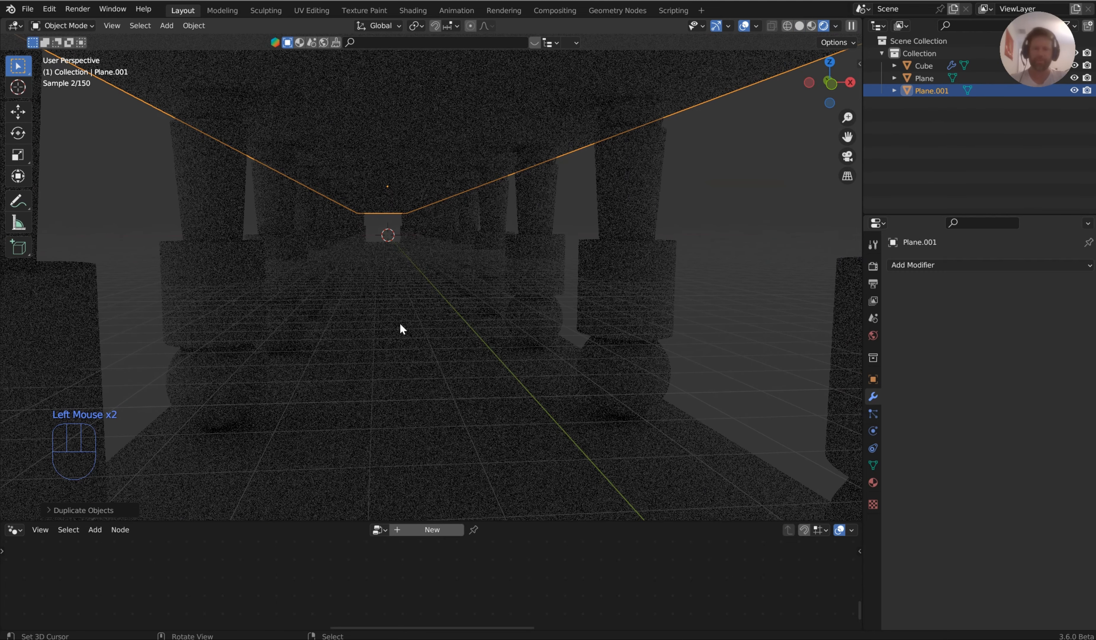
click(834, 27)
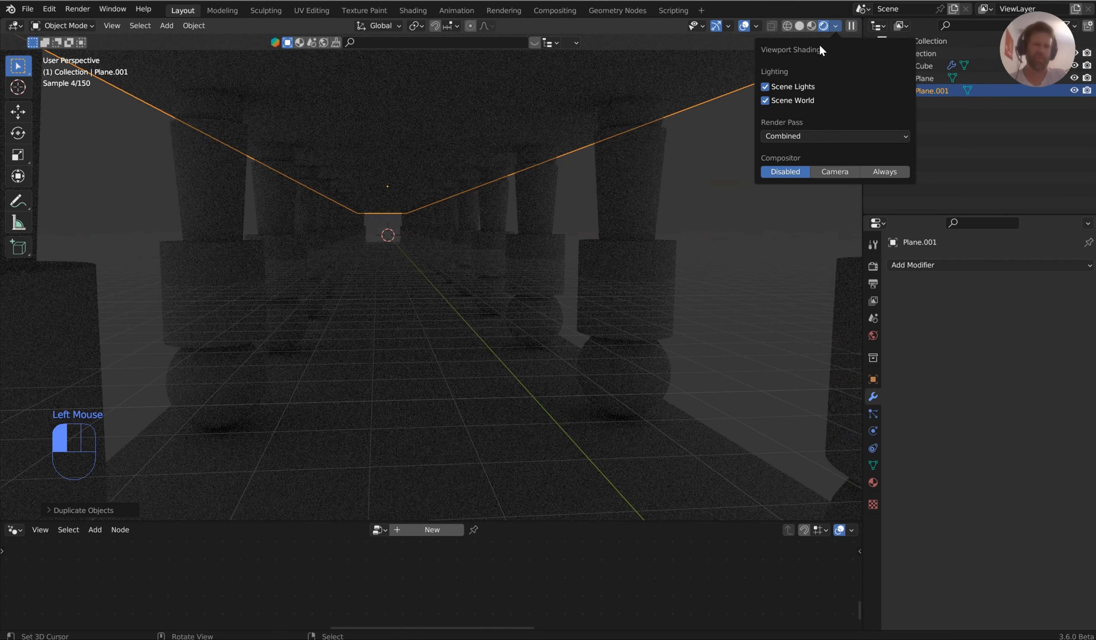
click(767, 102)
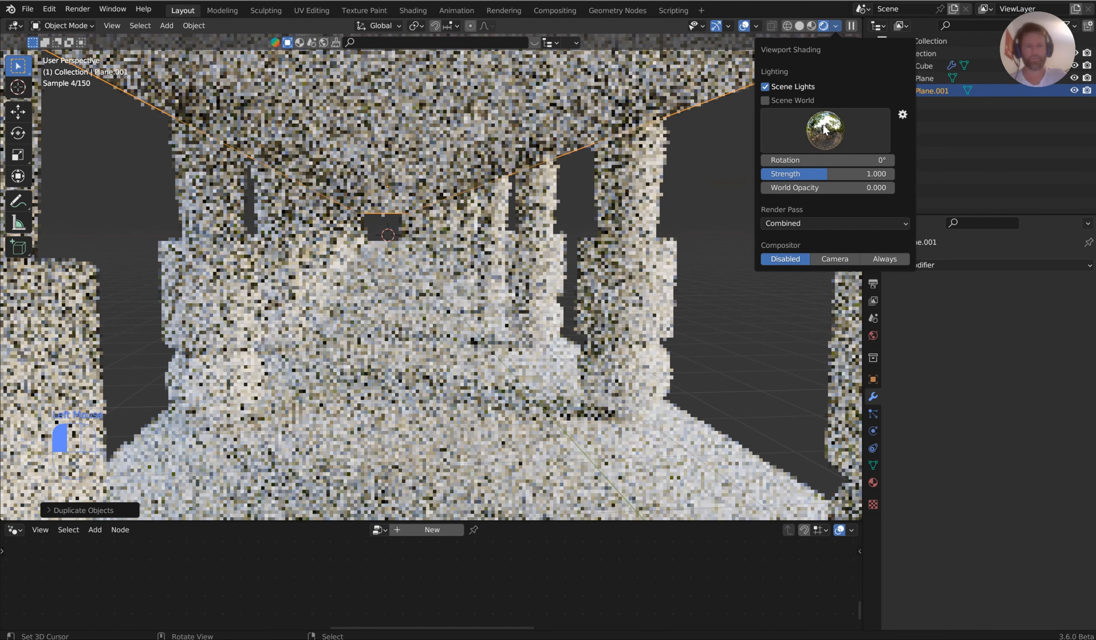
click(823, 128)
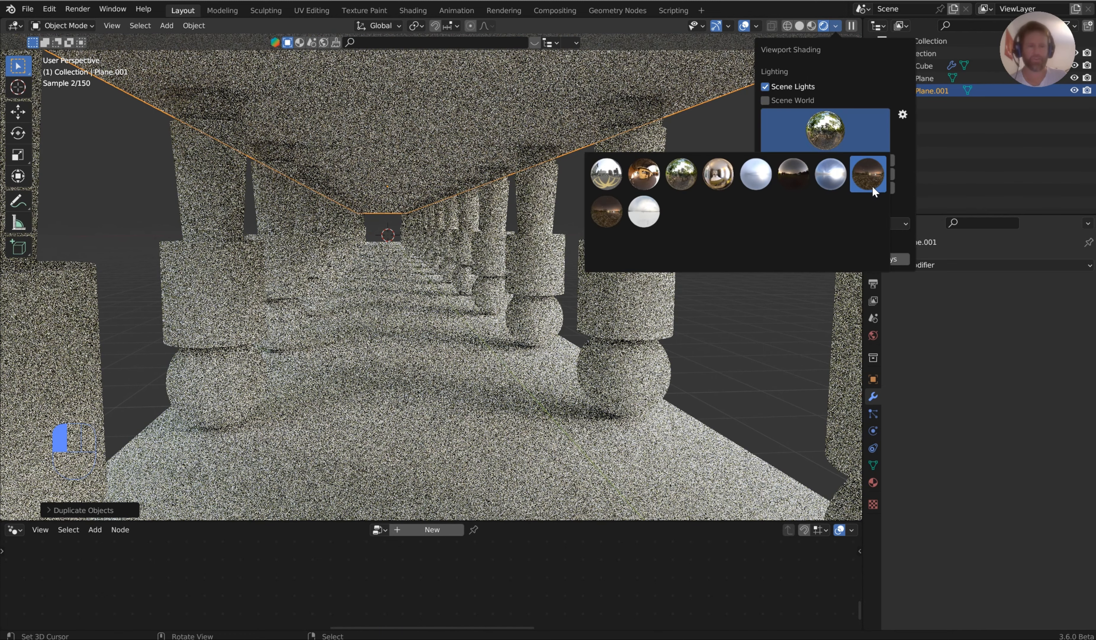
click(874, 176)
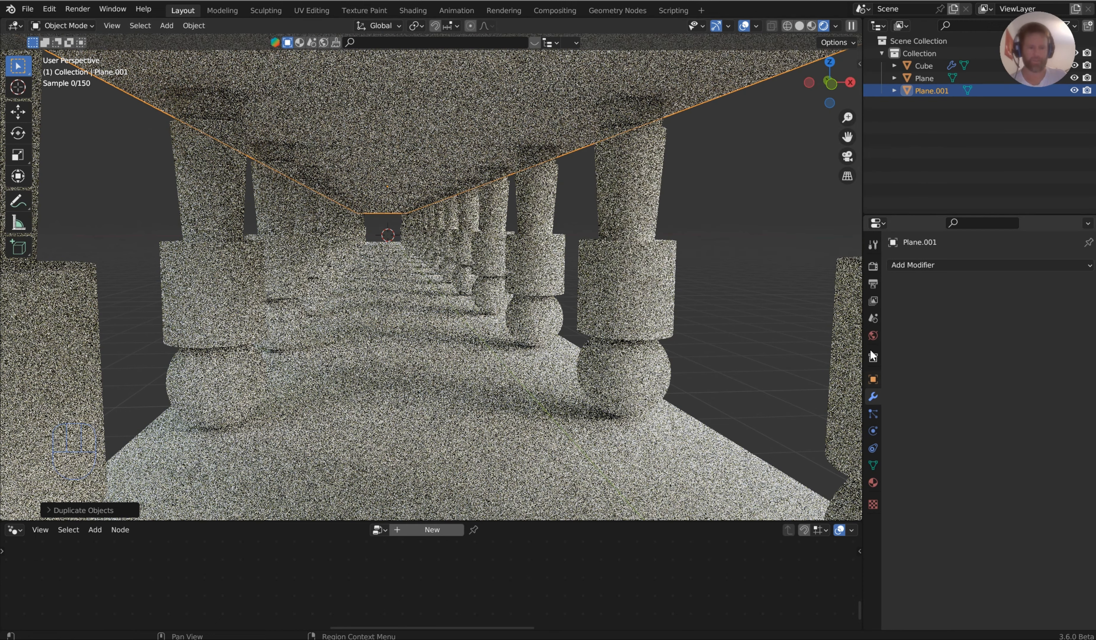
Darken the render by setting the i2M Displacement exposure to -3.146.
key(n)
scroll(855, 516, down, 3)
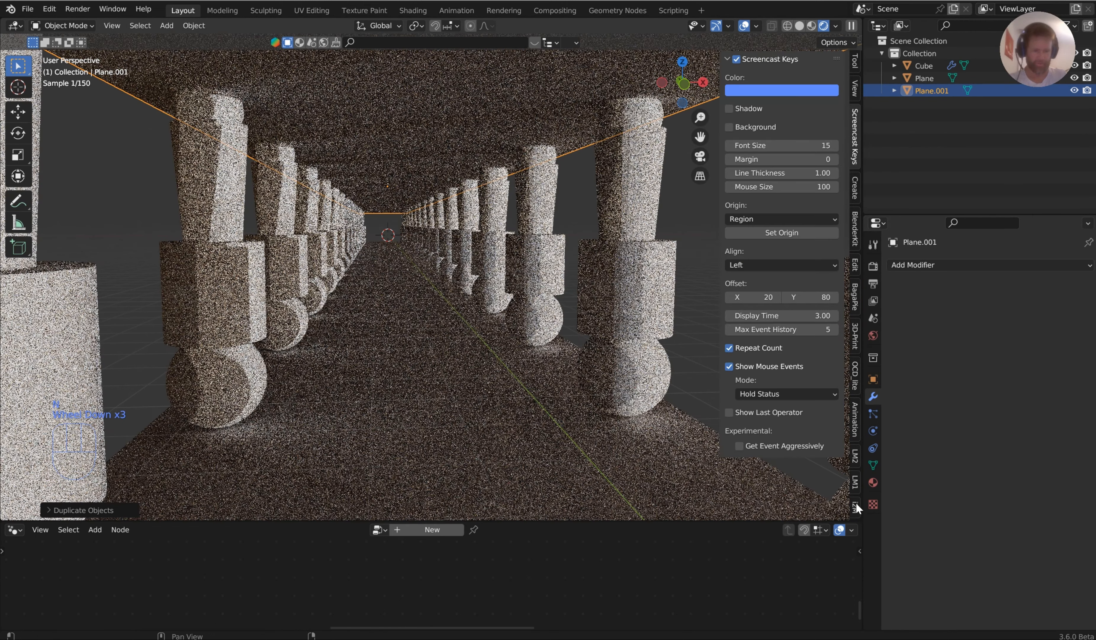
click(854, 504)
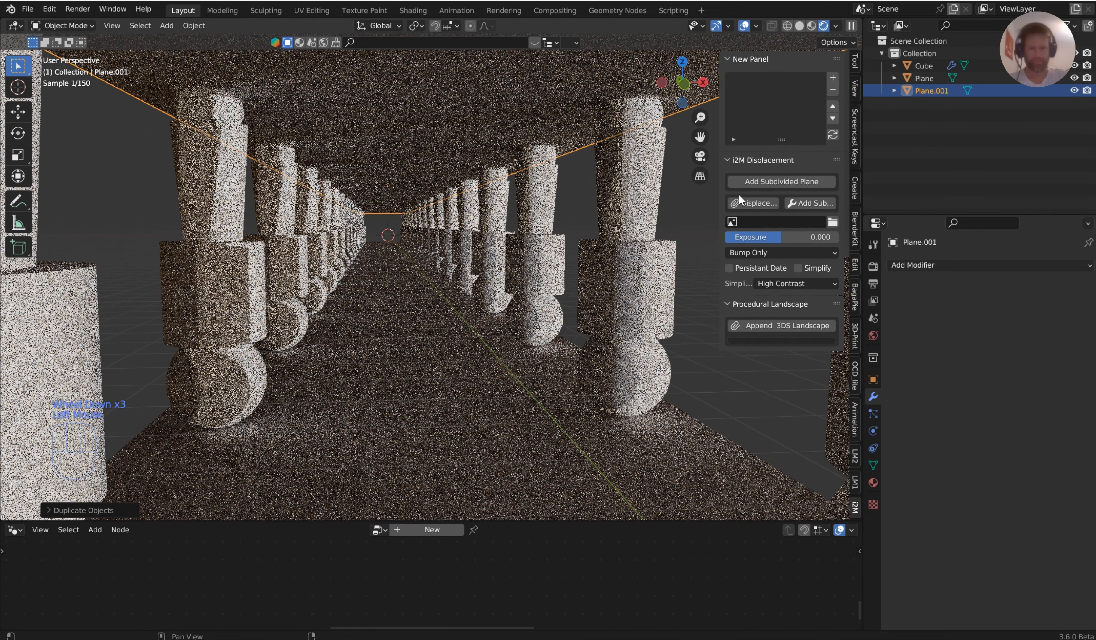
drag(799, 237, 780, 237)
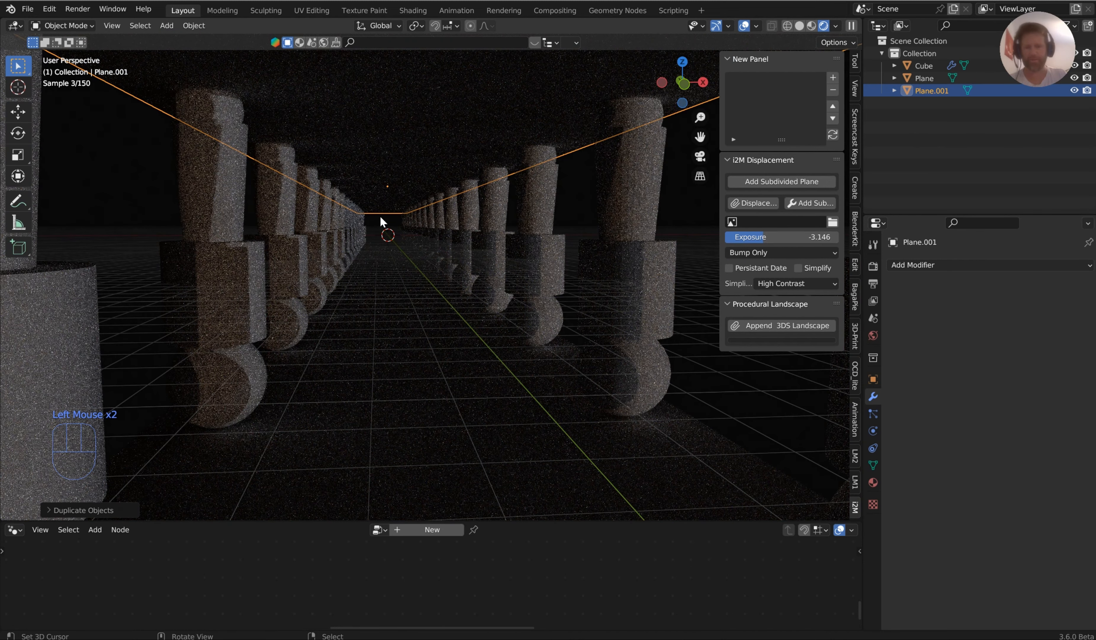
Add a point light toward the far end of the corridor and color it warm orange-yellow.
click(364, 222)
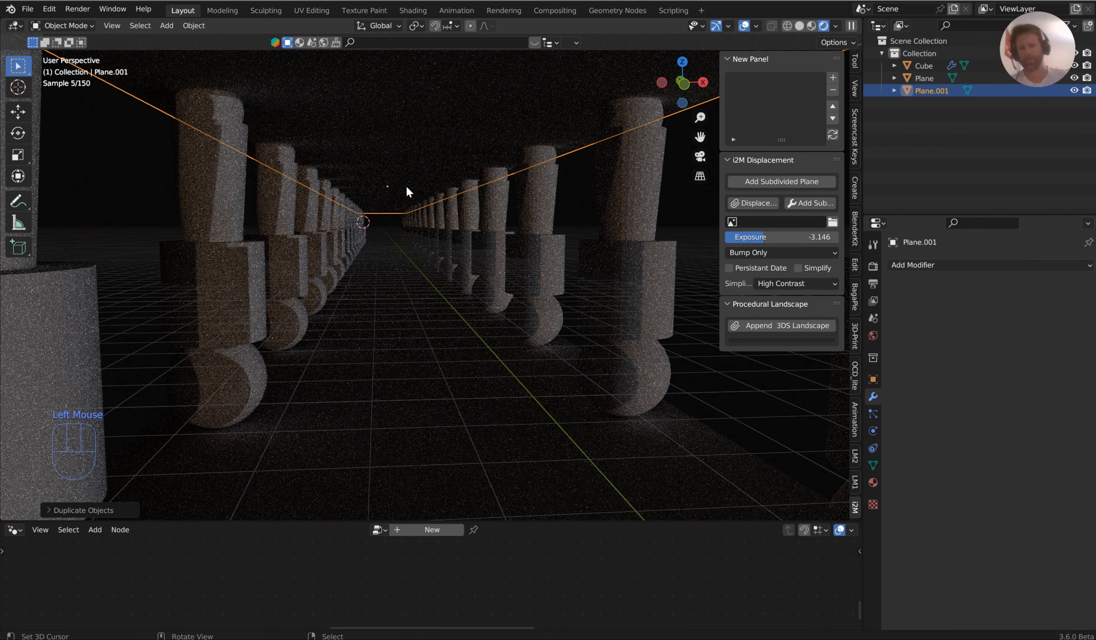
key(shift+a)
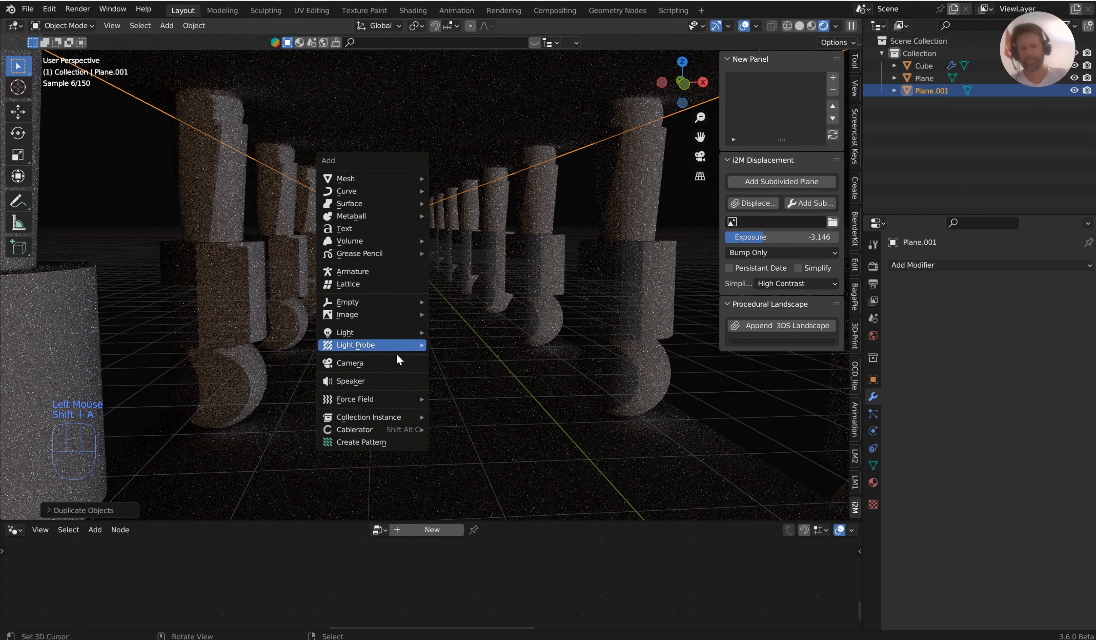
mouse_move(396, 332)
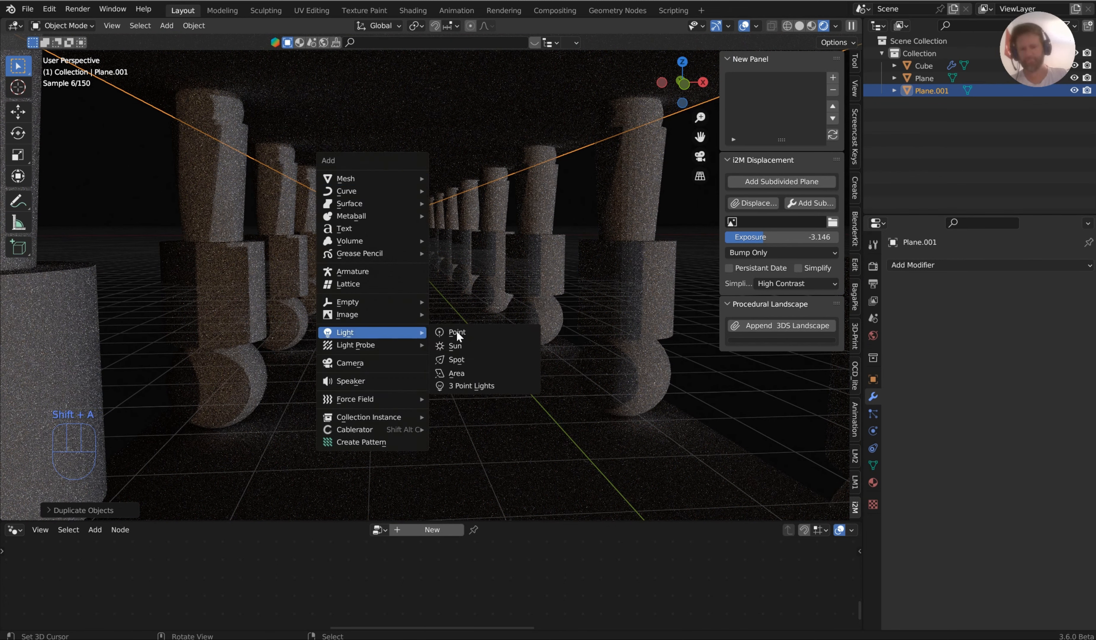
click(475, 332)
click(873, 430)
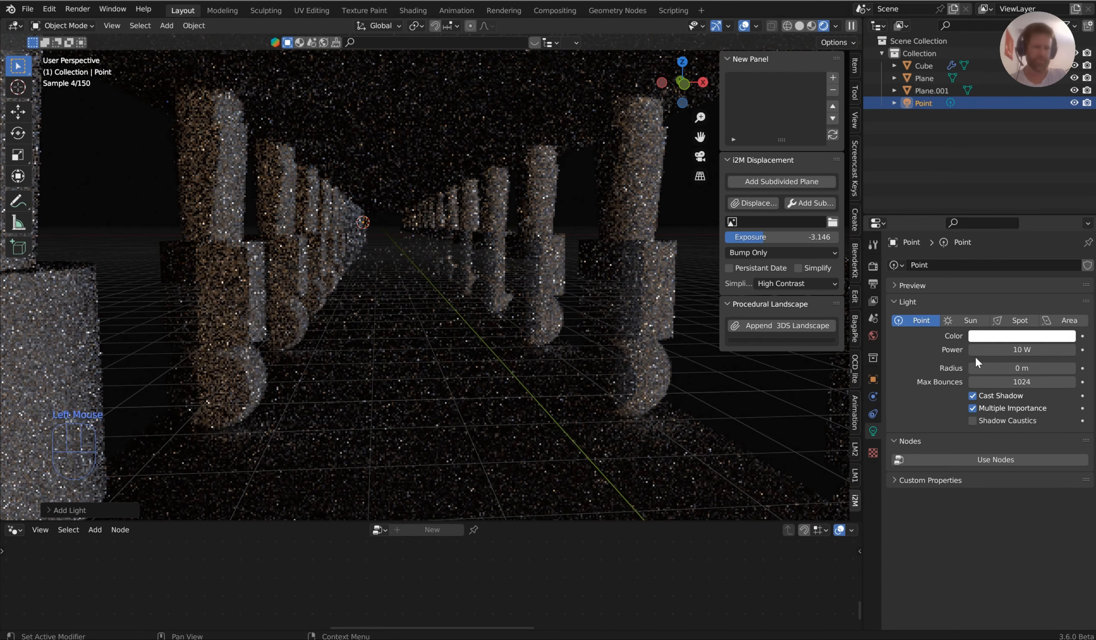
click(996, 336)
drag(1011, 214, 990, 244)
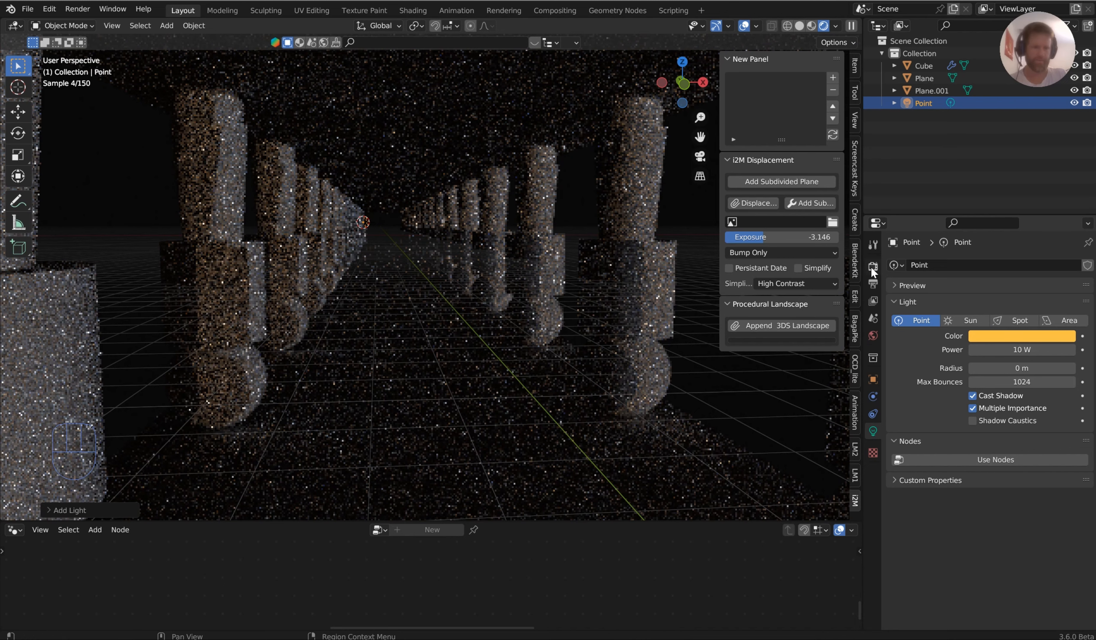
Set the Cycles render device to GPU Compute.
click(872, 266)
click(990, 295)
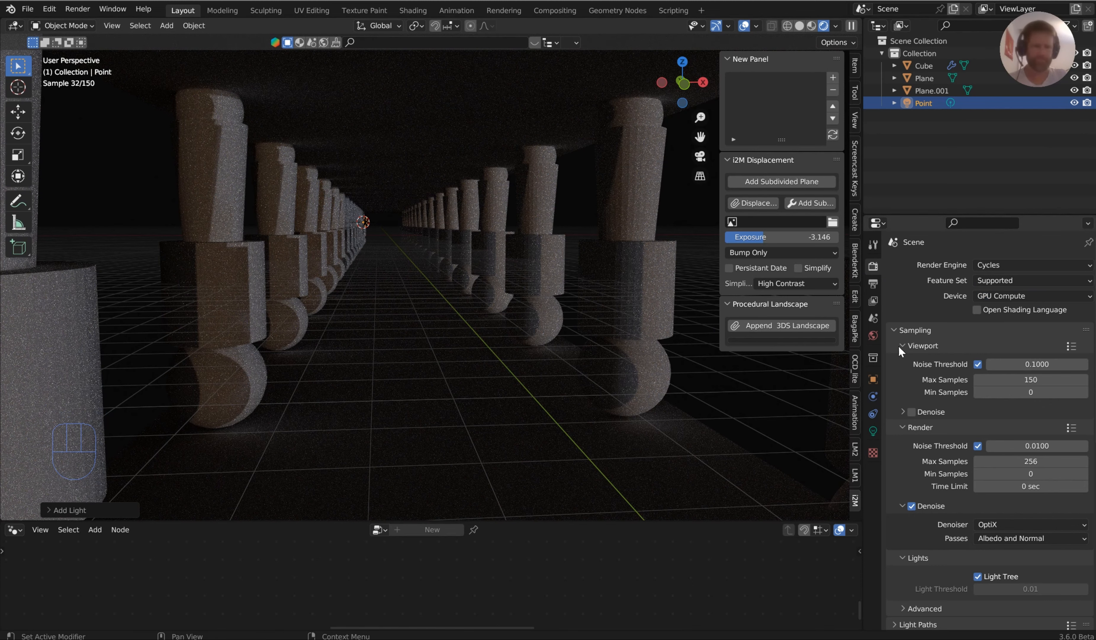
Set the point light's power to 2493.4 W.
click(932, 102)
click(873, 431)
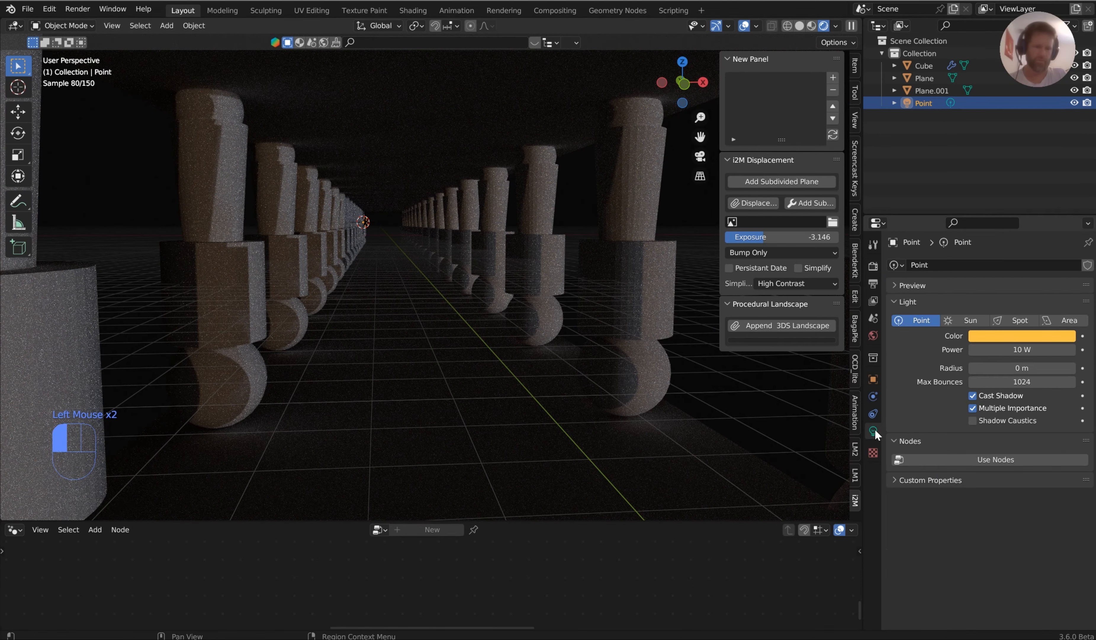
drag(1005, 349, 1076, 349)
Center the point light in the corridor and move it along the Y axis to beneath the ceiling between the front columns.
key(g)
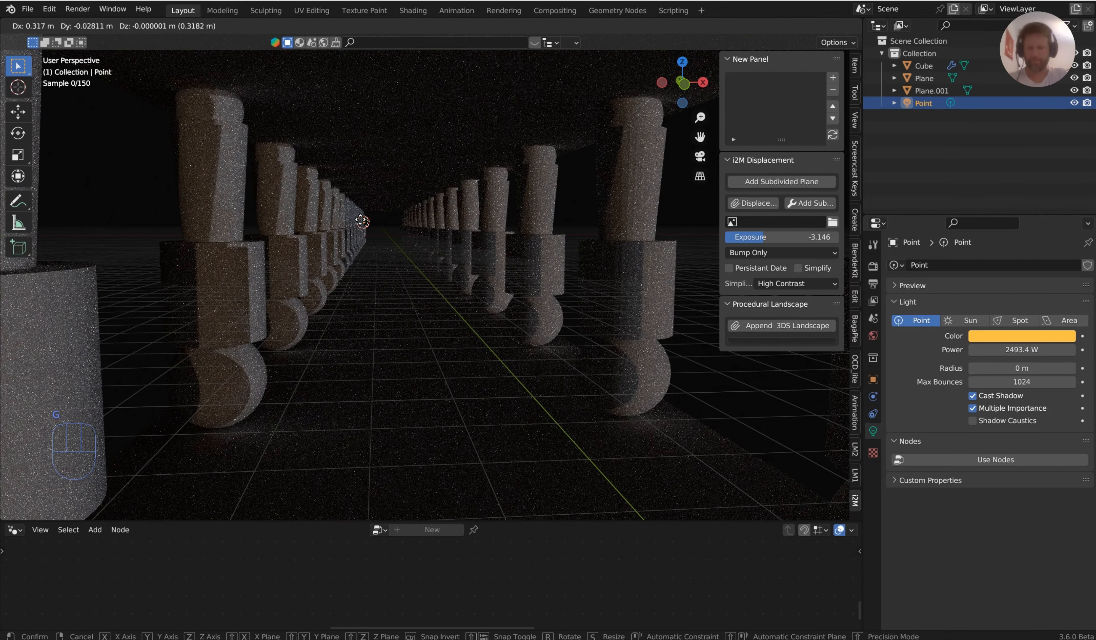
click(365, 217)
key(g)
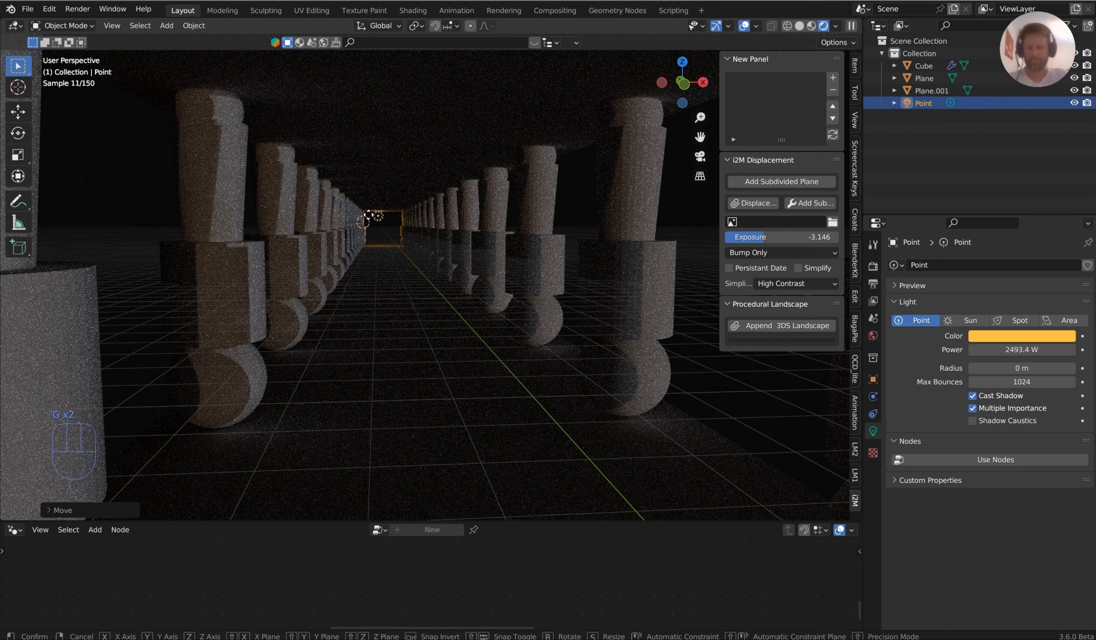
key(y)
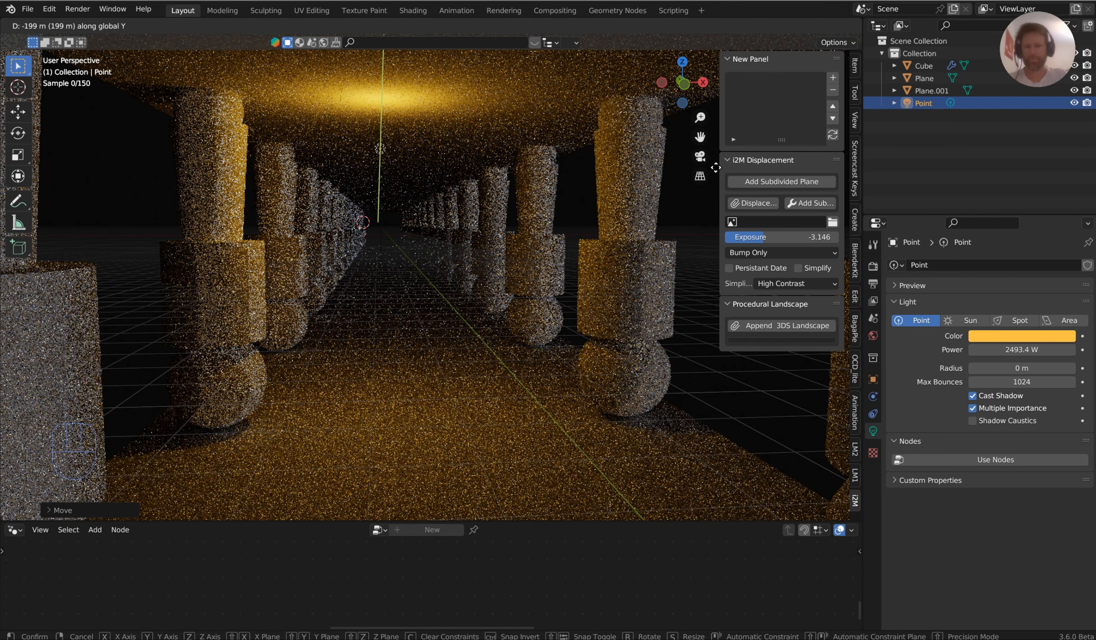
click(581, 175)
Duplicate the point light twice along the Y axis, placing the copies progressively deeper down the corridor beneath the ceiling.
key(shift+d)
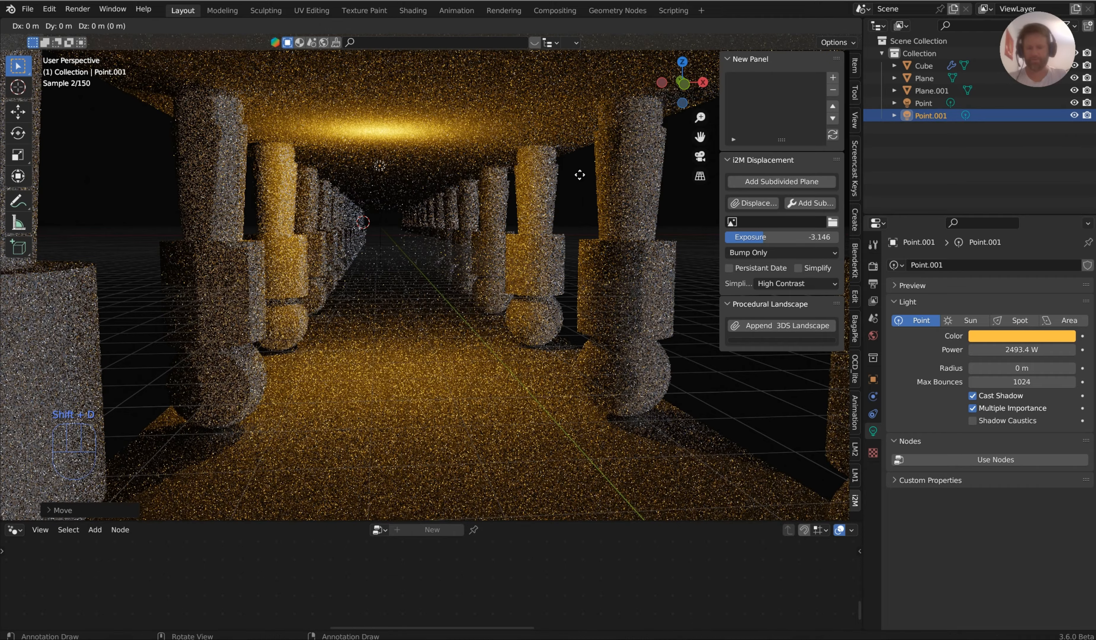
key(y)
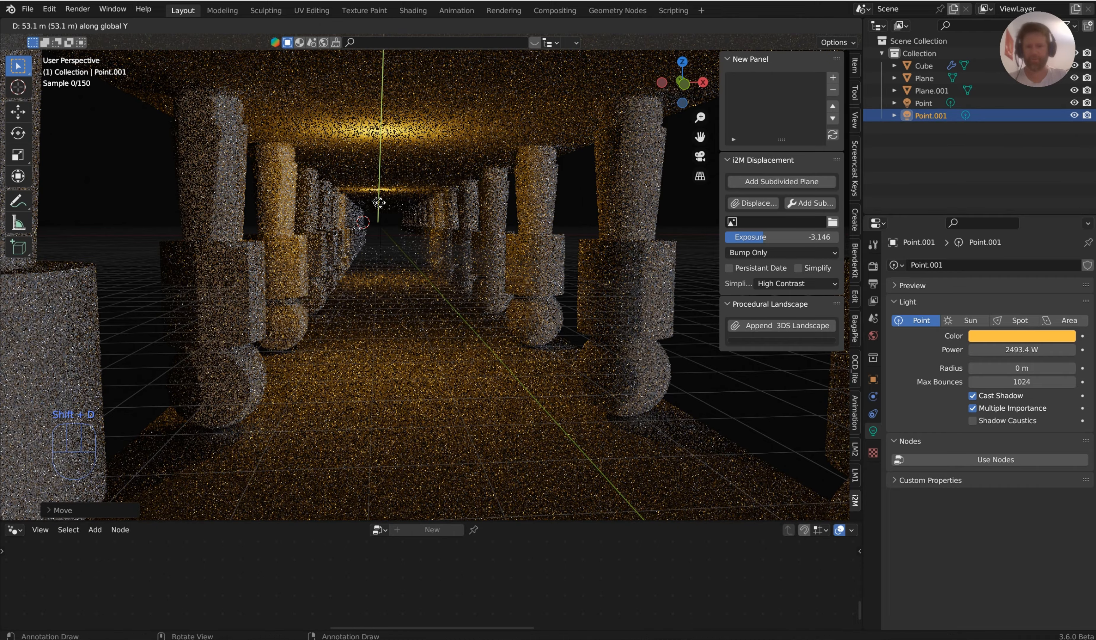
click(428, 203)
key(shift+d)
key(y)
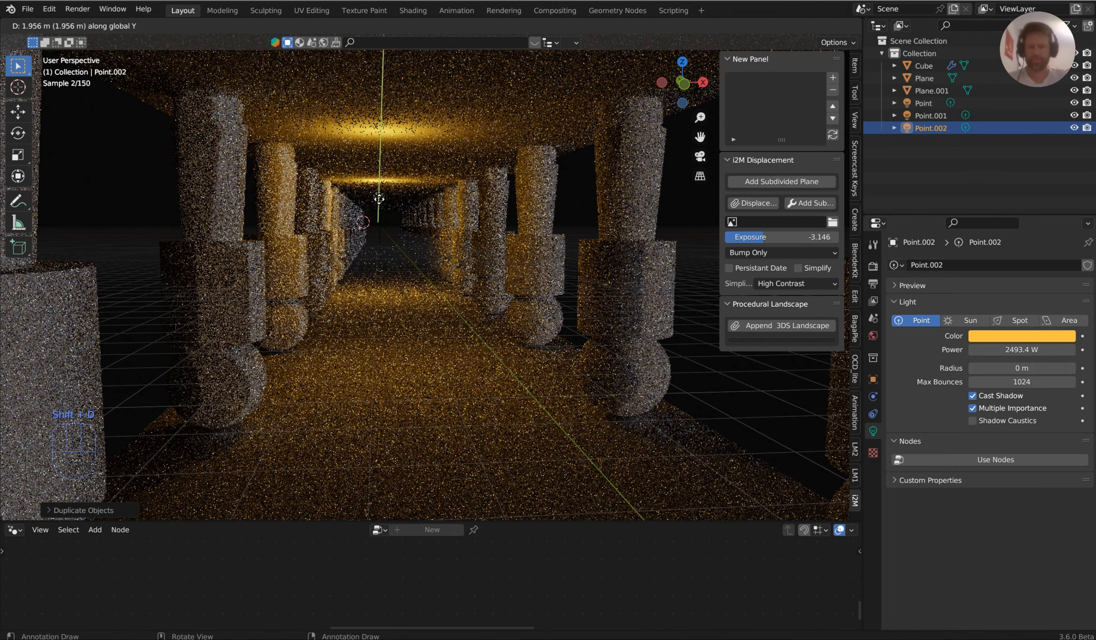
click(382, 160)
right_click(523, 181)
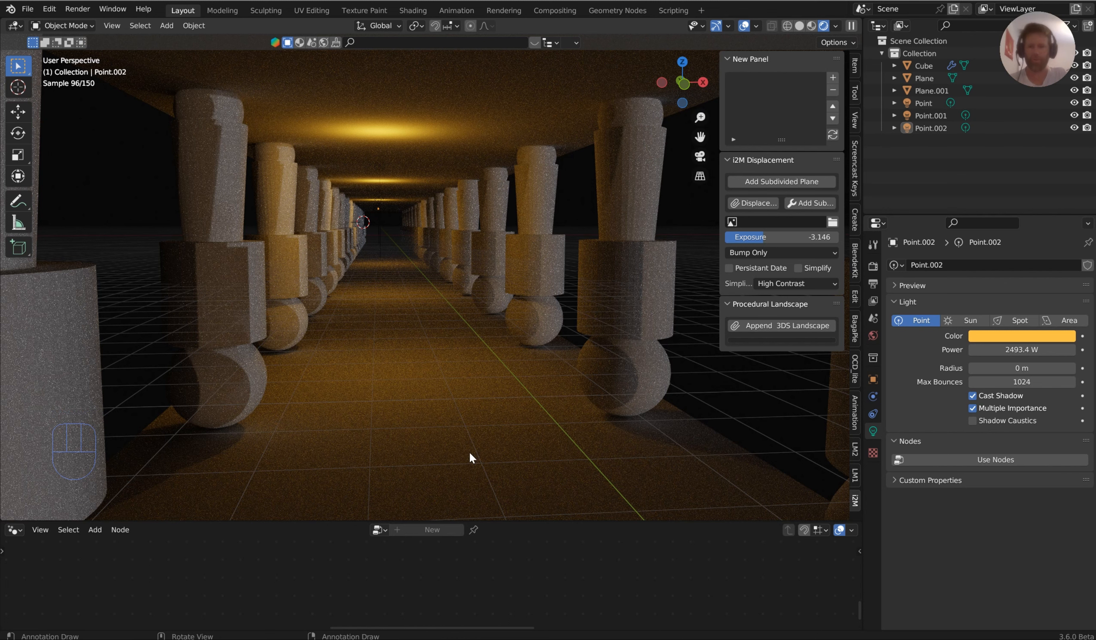
Set the column instances' grid to 16.8 m by 222 m with 25 vertices along Y.
right_click(610, 273)
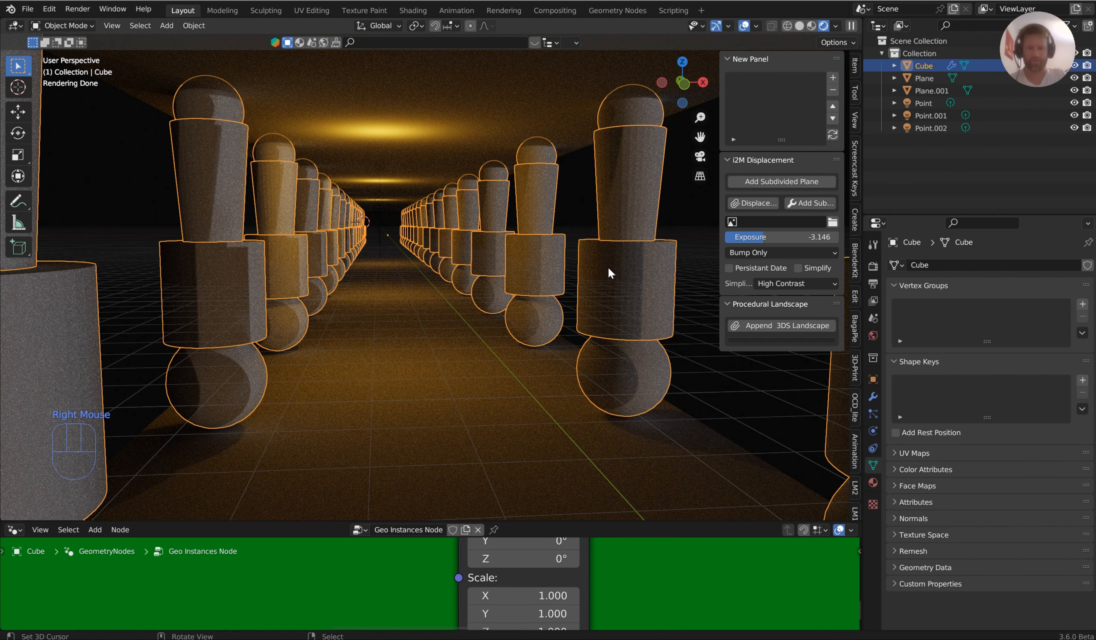
click(874, 397)
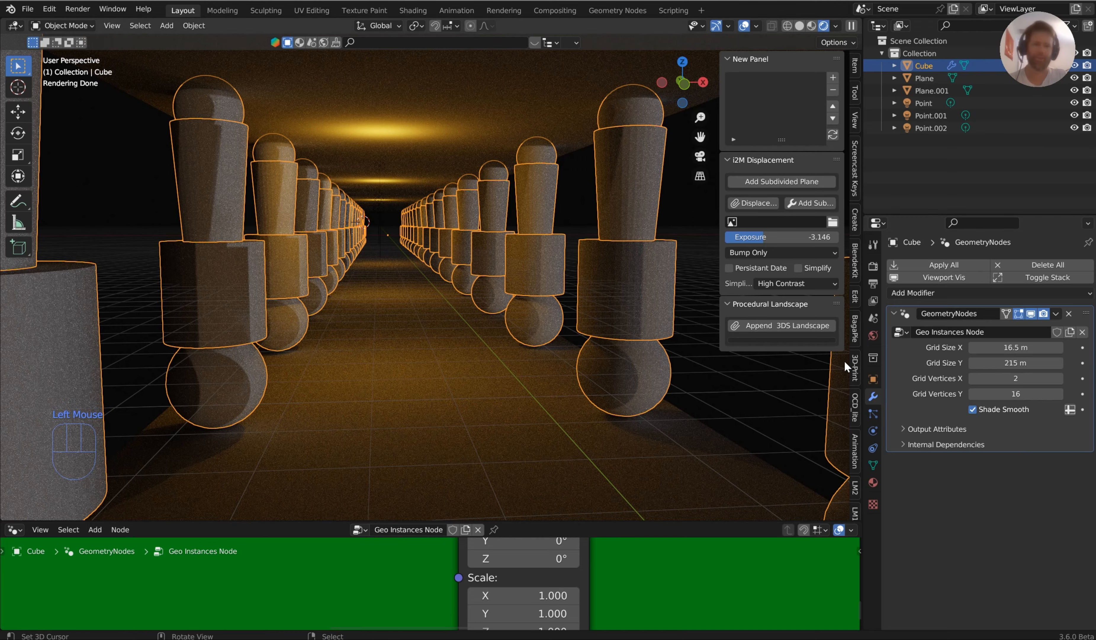
click(970, 395)
click(971, 394)
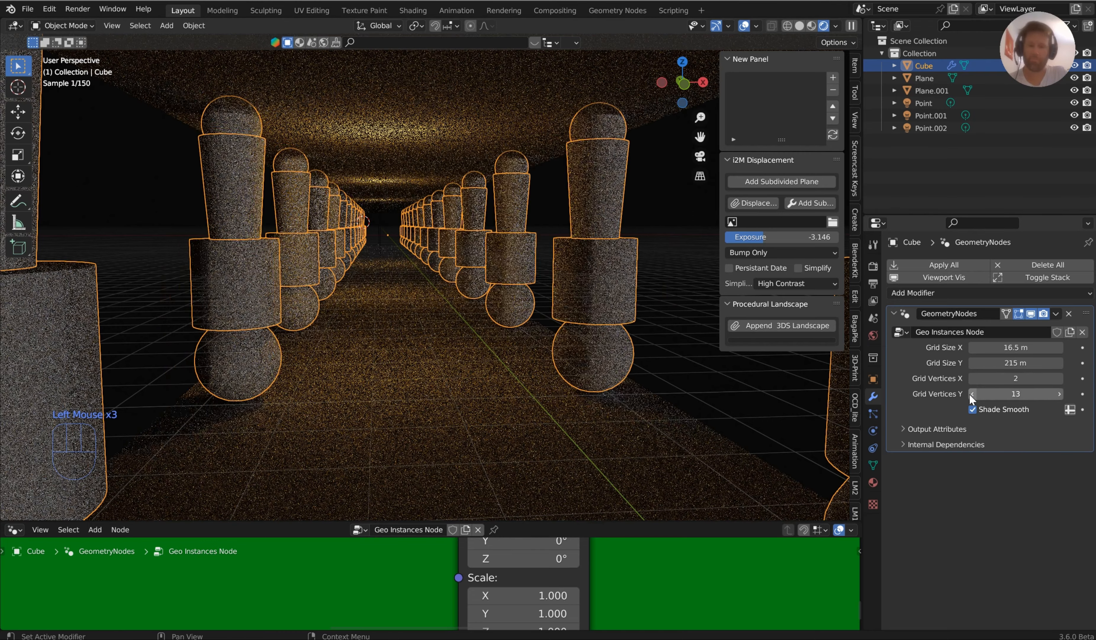
click(970, 394)
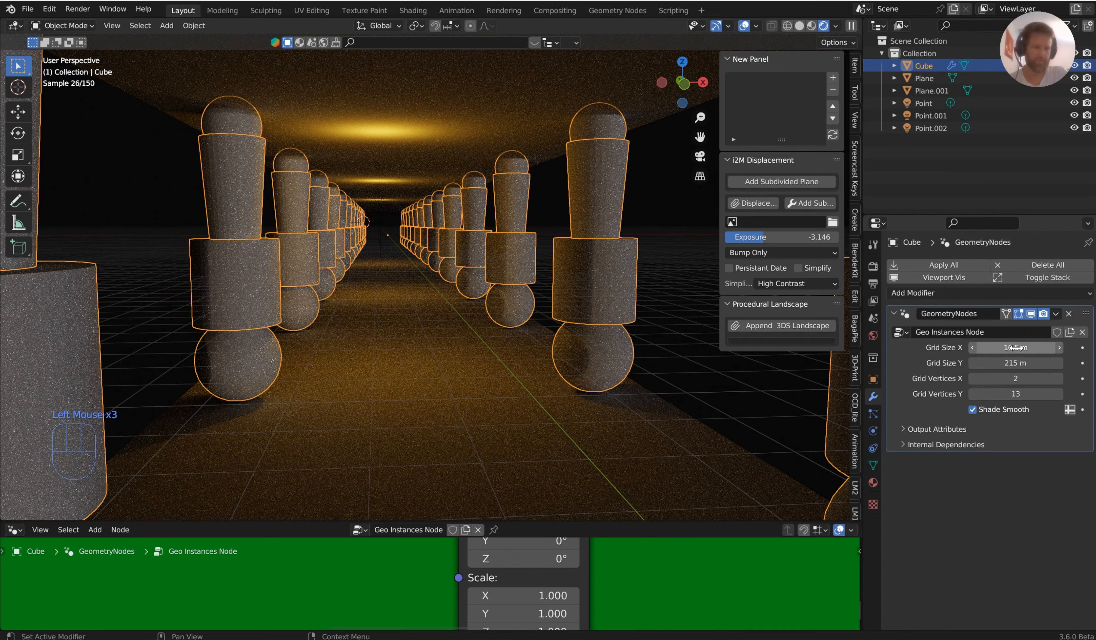
drag(1014, 347, 1032, 363)
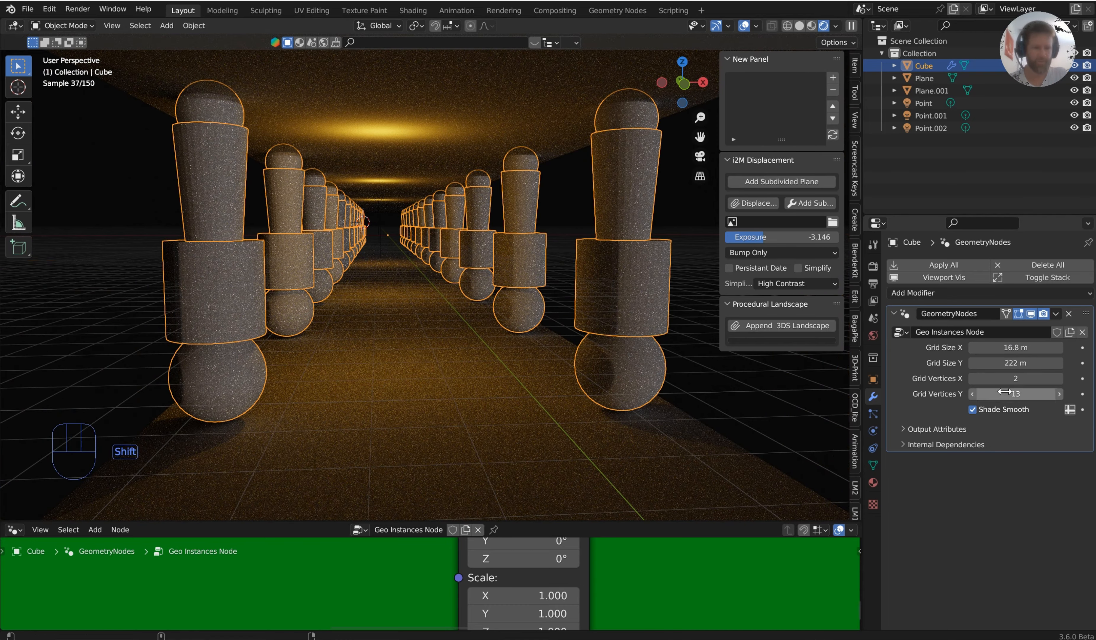
mouse_move(1004, 391)
shift+mouse_down()
mouse_move(1032, 392)
mouse_move(988, 392)
mouse_move(1007, 391)
shift+mouse_up()
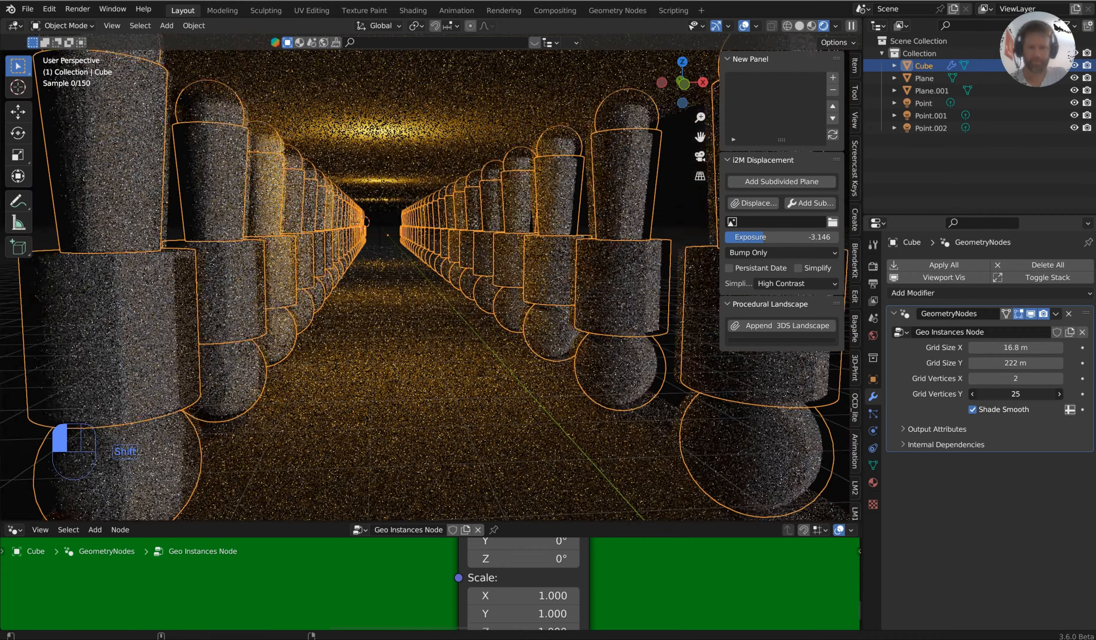
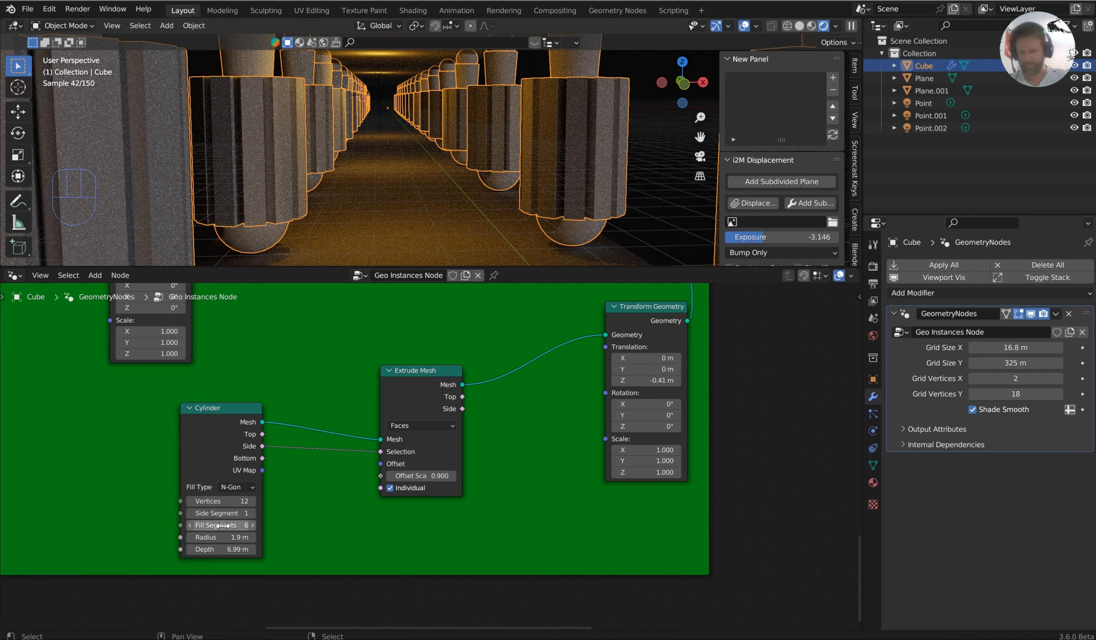
Set the fluted cylinder's radius to 0.91 m and its vertices to 36, spacing out the neighbouring nodes.
shift+drag(205, 537, 173, 537)
right_click(626, 125)
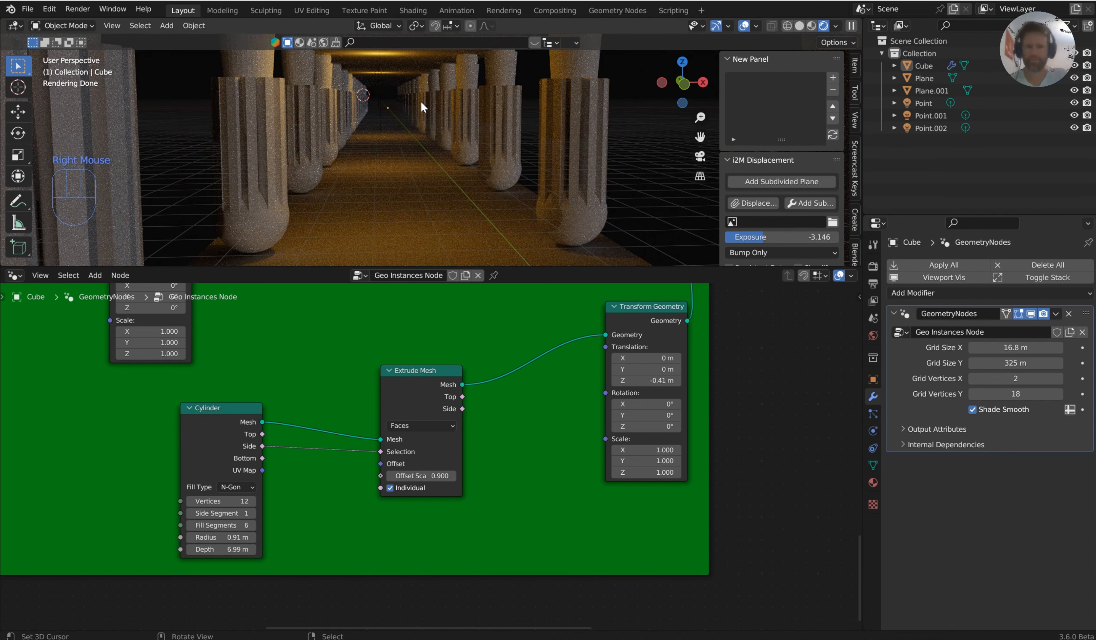
middle_drag(319, 393, 343, 375)
scroll(343, 374, up, 1)
drag(307, 361, 215, 415)
drag(482, 347, 516, 317)
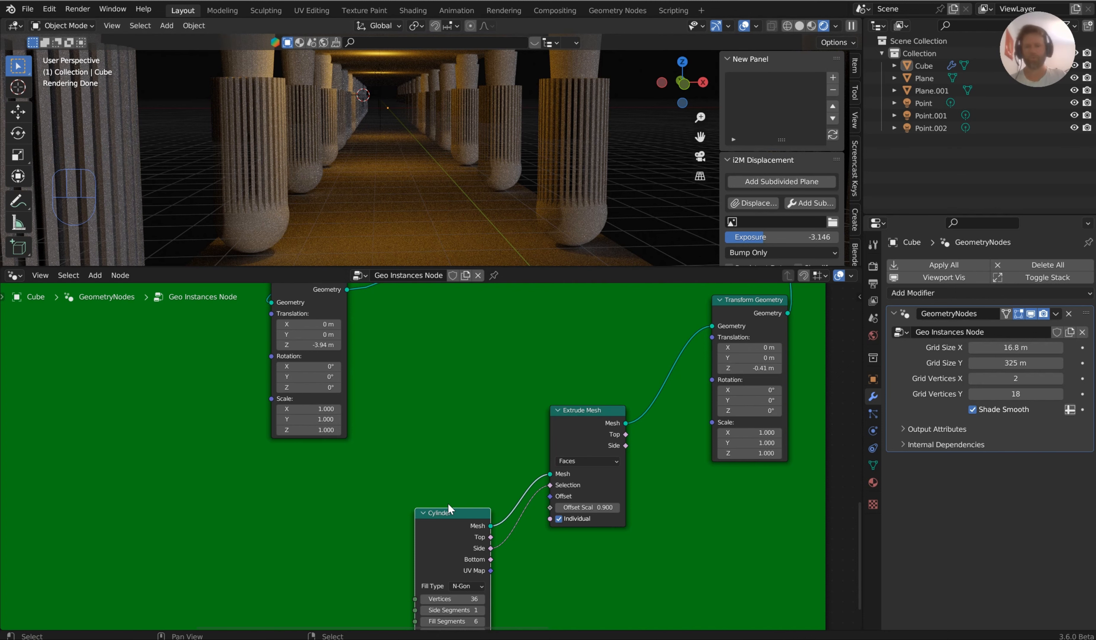
Extrude the cylinder's Top selection with Individual turned off and an offset scale of 1.570.
scroll(559, 429, up, 5)
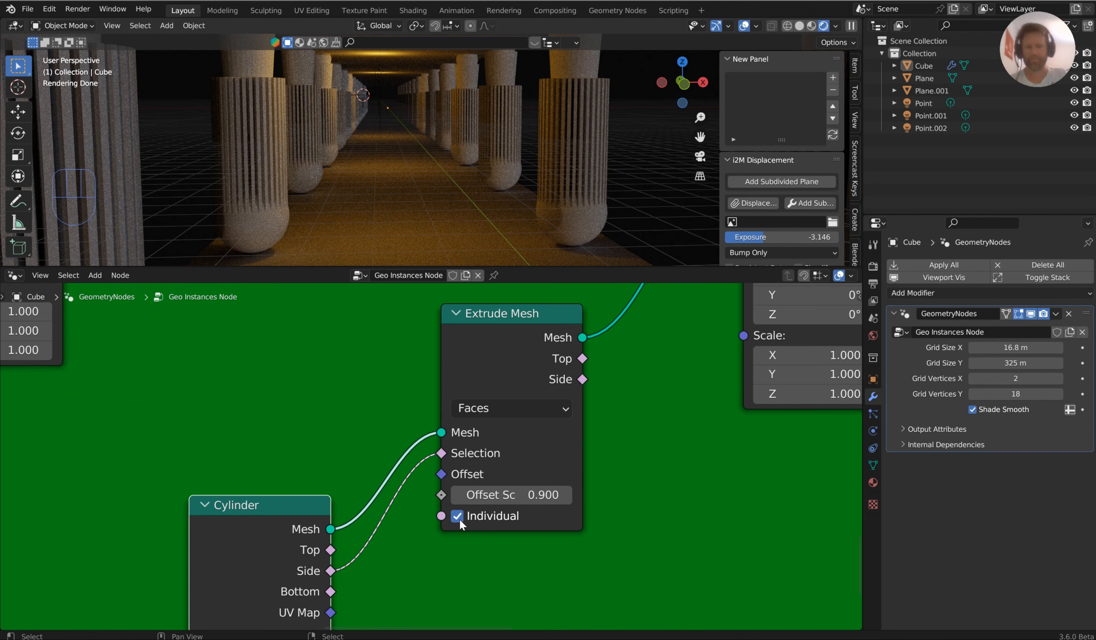
click(458, 517)
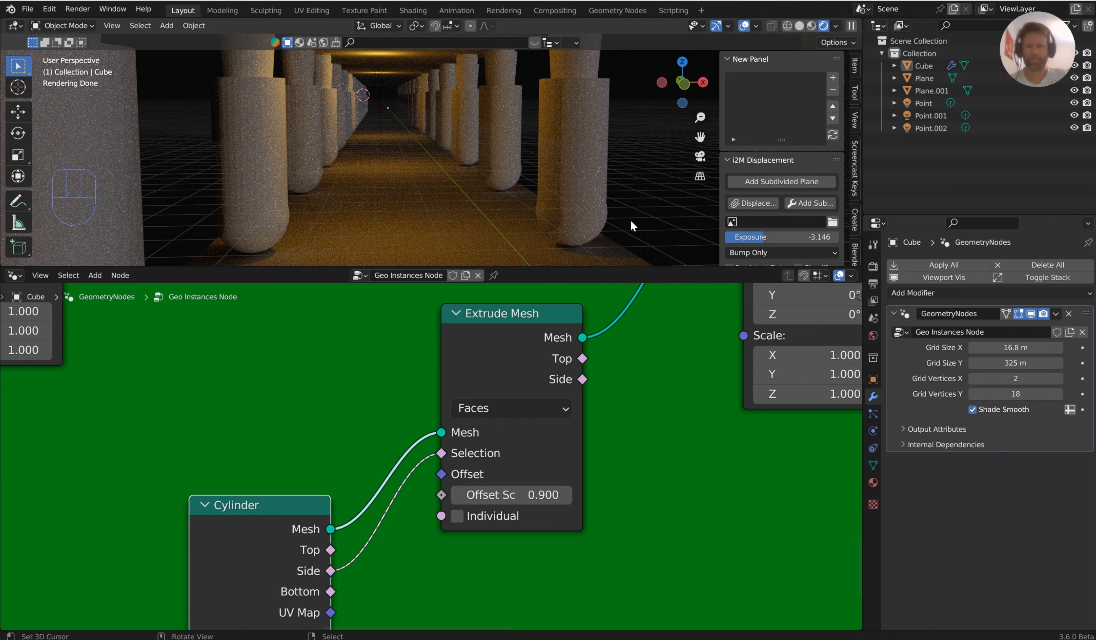
drag(286, 550, 441, 453)
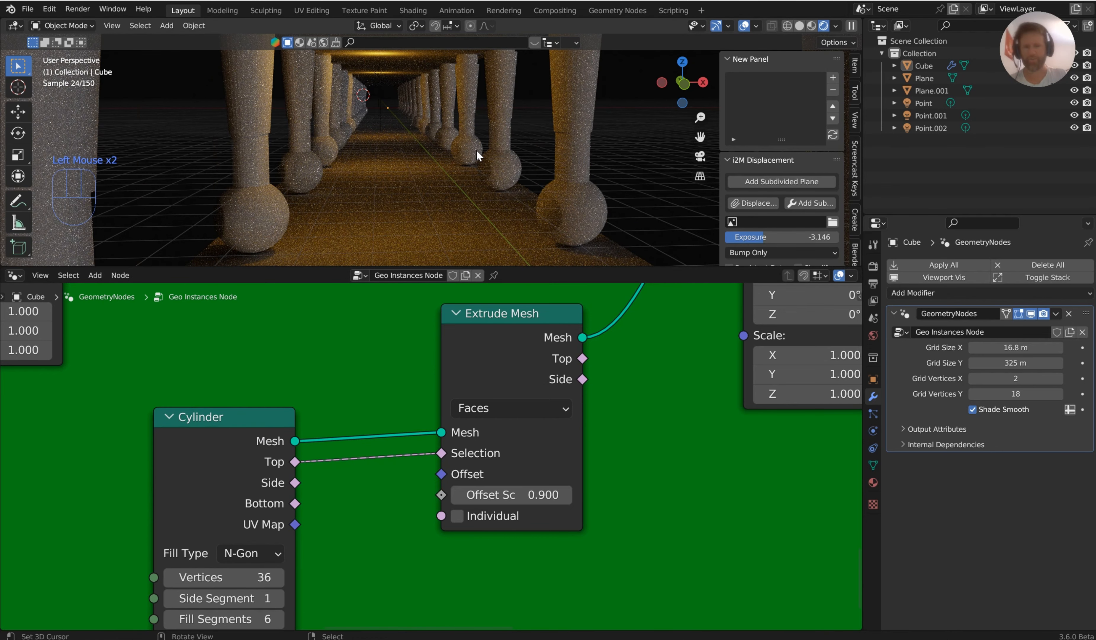
drag(498, 495, 512, 495)
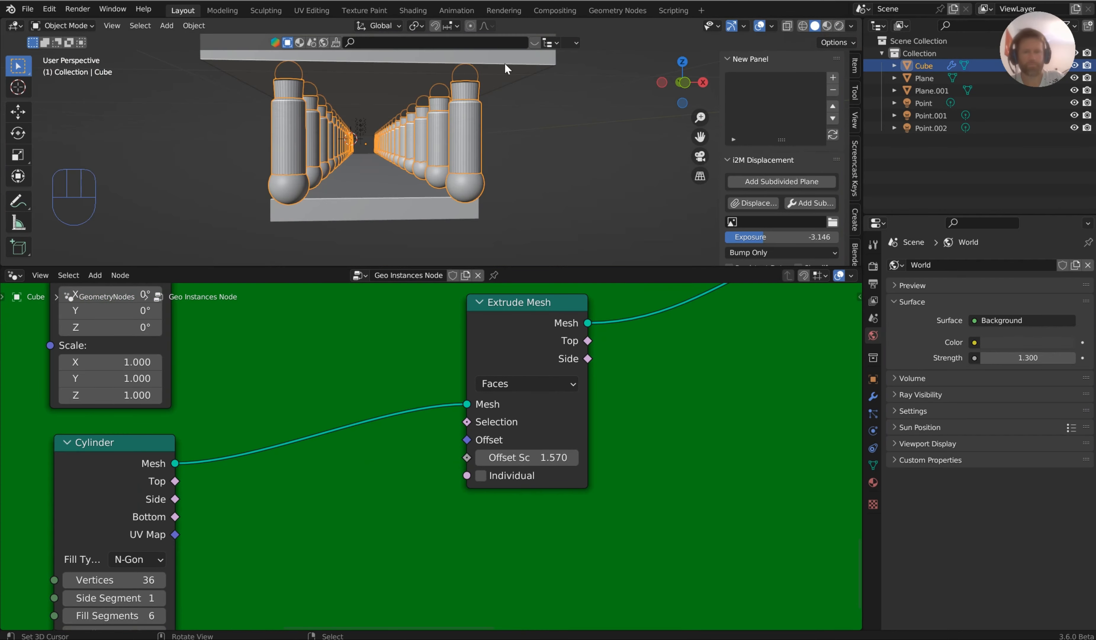
Set the cylinder's depth to 0.59 m and switch the Extrude Mesh mode to Edges.
middle_drag(471, 421, 497, 450)
drag(325, 548, 259, 549)
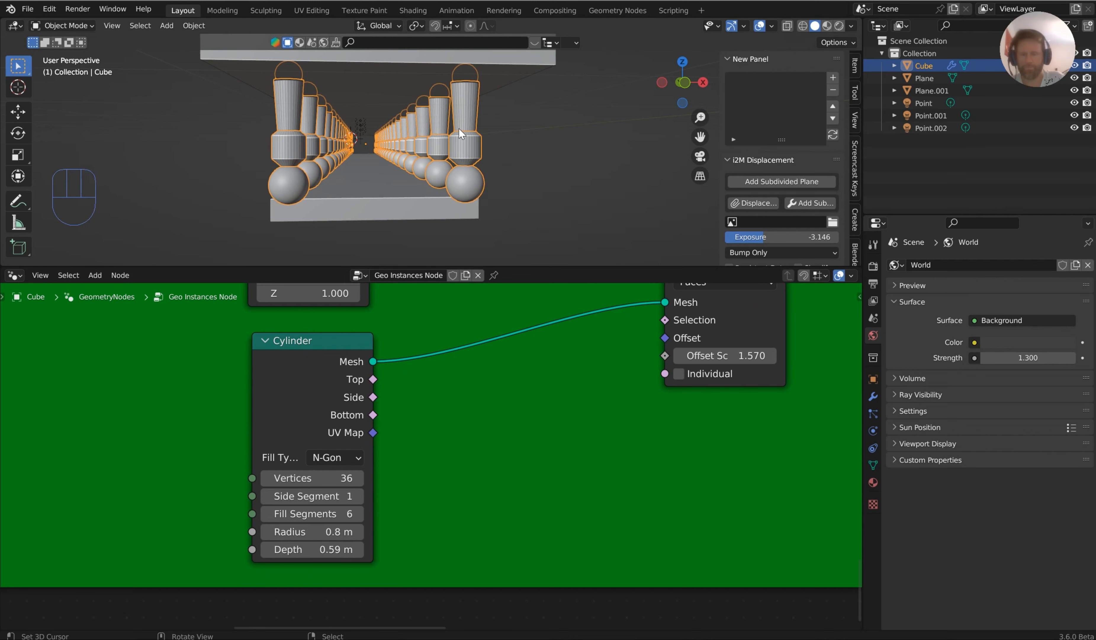
middle_drag(610, 378, 644, 388)
click(647, 359)
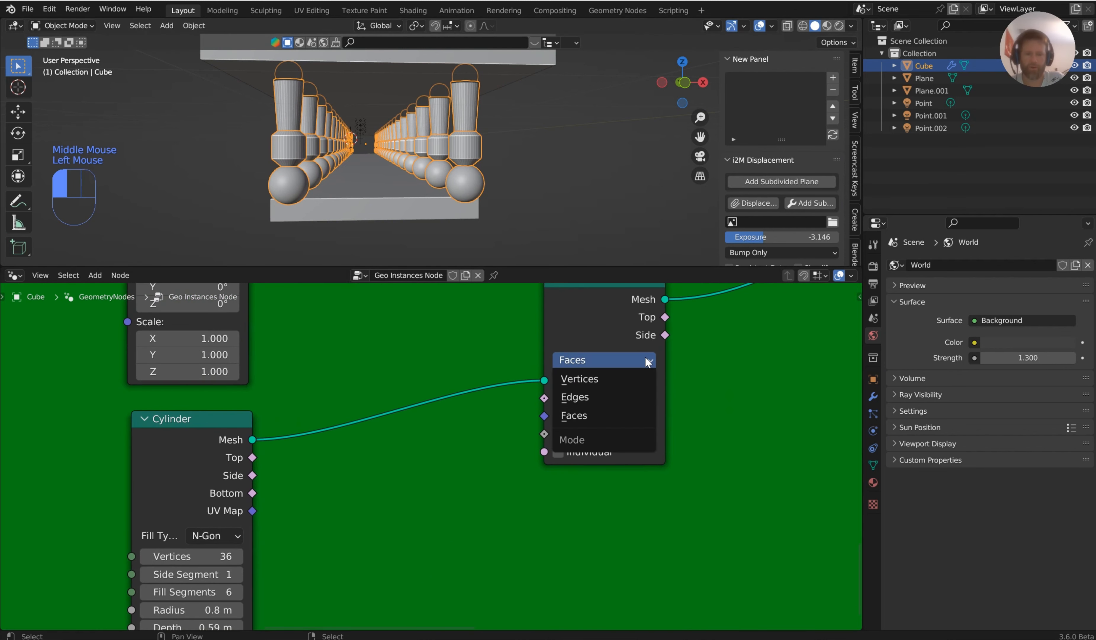
click(620, 393)
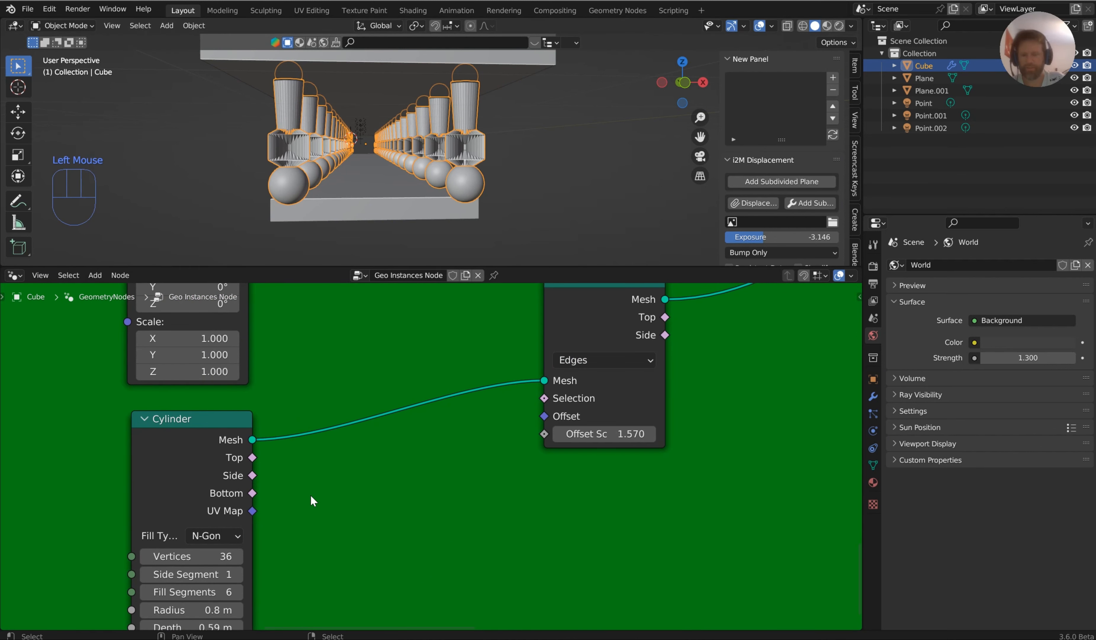
Set the cylinder's depth to 6.44 m and the edge extrusion's offset scale to 1.100.
scroll(251, 509, down, 1)
middle_drag(263, 493, 285, 426)
shift+drag(228, 539, 373, 538)
mouse_move(595, 359)
shift+mouse_down()
mouse_move(624, 360)
mouse_move(595, 360)
shift+mouse_up()
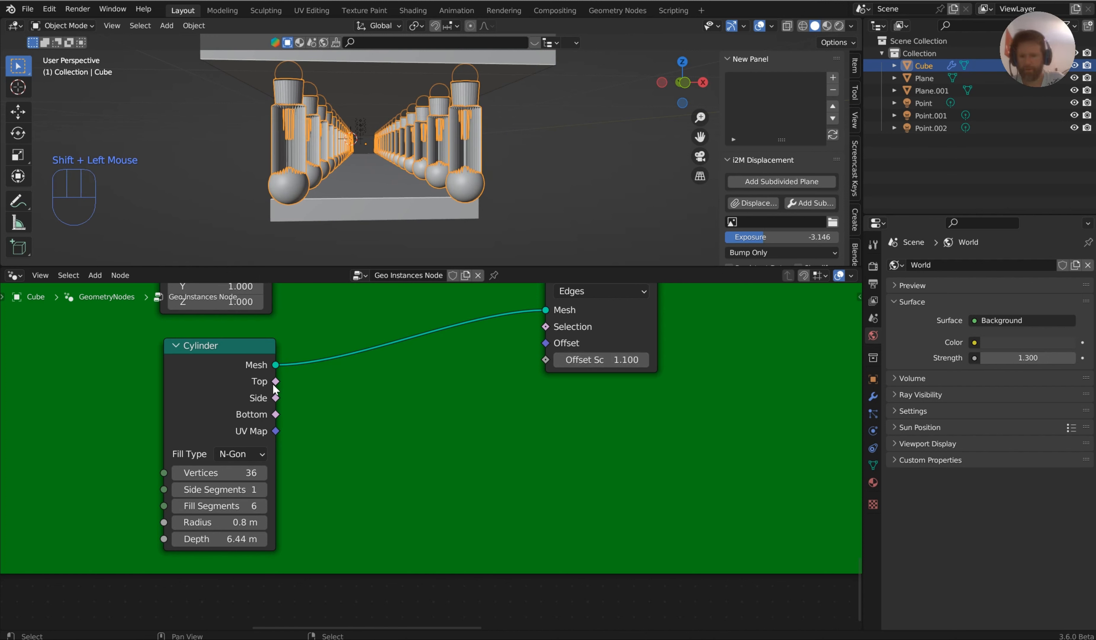
Limit the edge extrusion to the cylinder's Top selection and inspect the resulting collar on a column up close.
drag(273, 382, 557, 326)
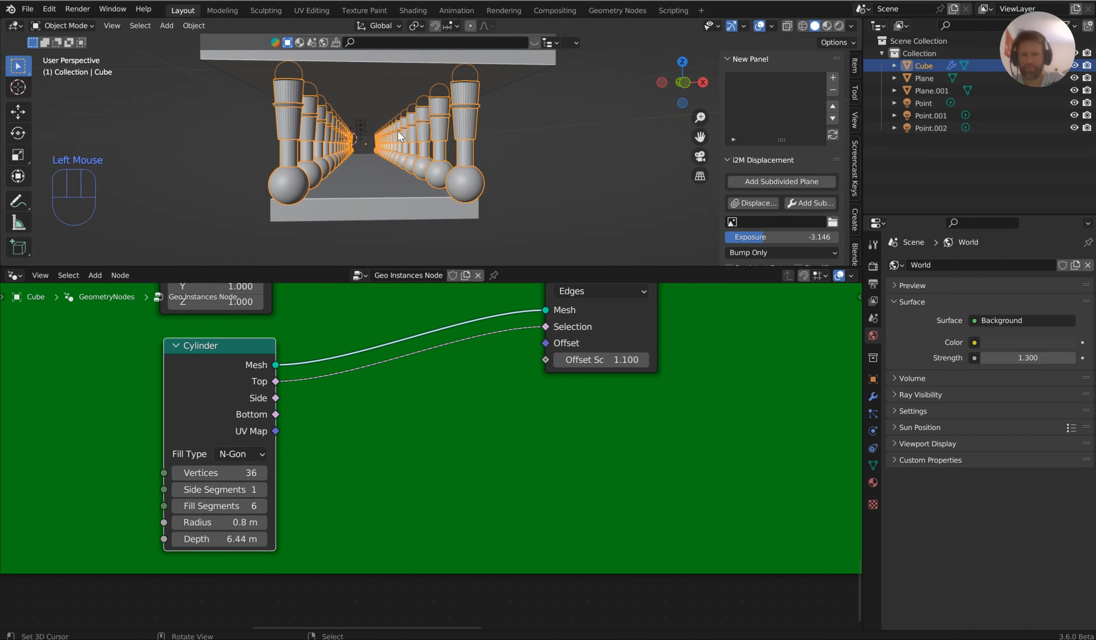
middle_drag(398, 130, 482, 136)
scroll(475, 150, up, 2)
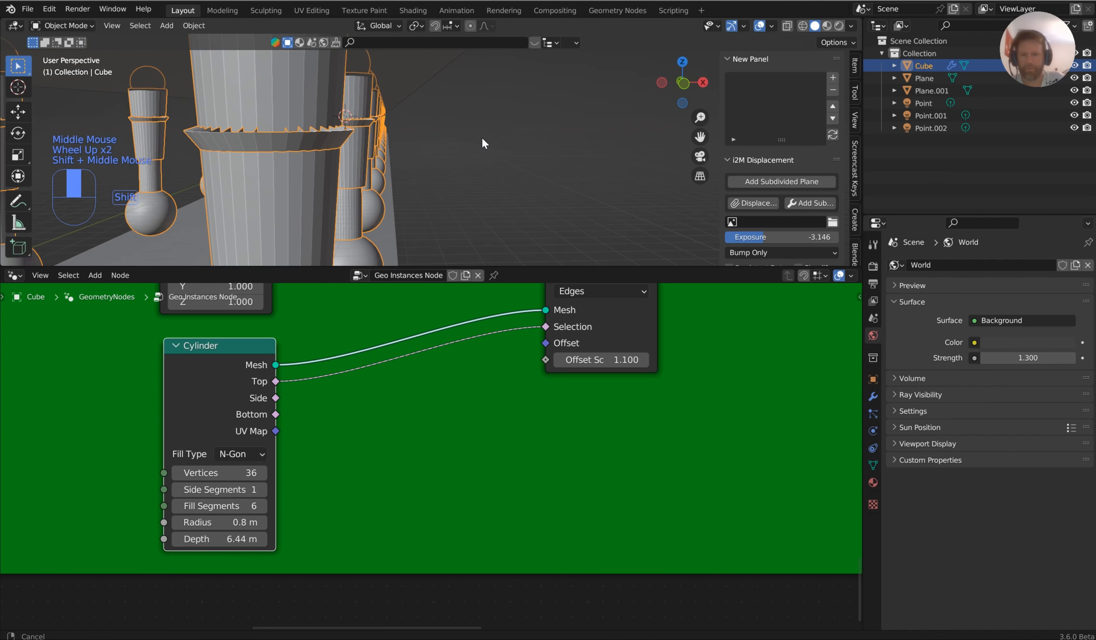
Increase the cylinder's depth and the edge extrusion's offset scale, checking the columns' shape from the side.
shift+drag(217, 538, 283, 538)
shift+drag(611, 360, 644, 360)
middle_drag(354, 119, 369, 128)
right_click(535, 119)
shift+middle_drag(570, 130, 565, 127)
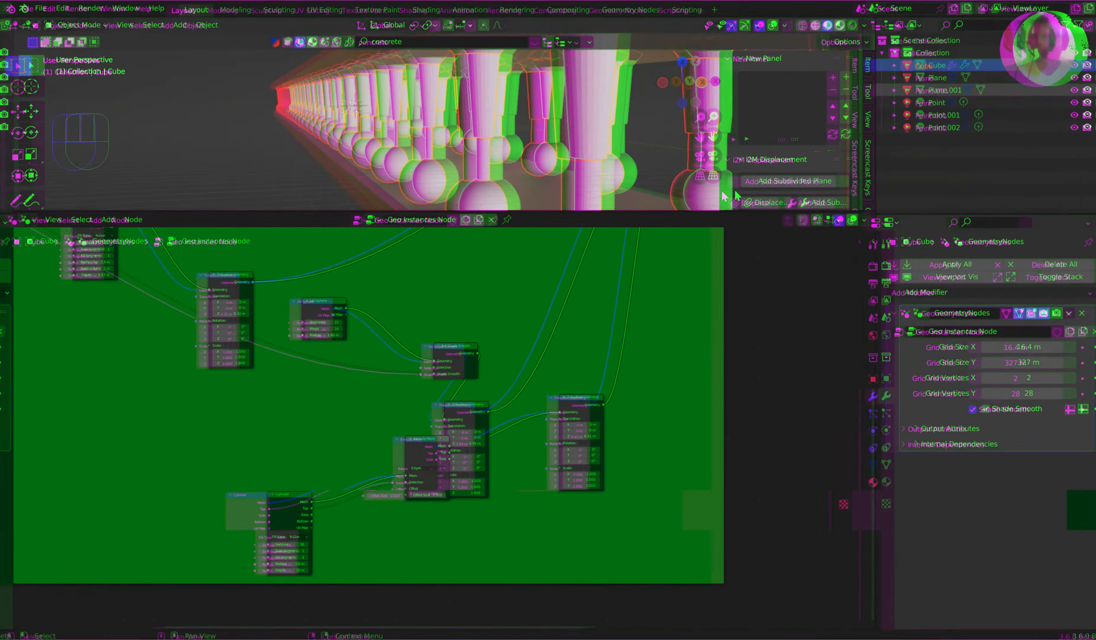
Insert a Set Material node between the Ico Sphere and its Transform Geometry node.
scroll(325, 284, down, 2)
middle_drag(325, 285, 435, 443)
middle_drag(277, 348, 447, 389)
scroll(426, 373, up, 2)
click(323, 382)
scroll(373, 375, up, 2)
scroll(448, 389, up, 1)
key(shift+a)
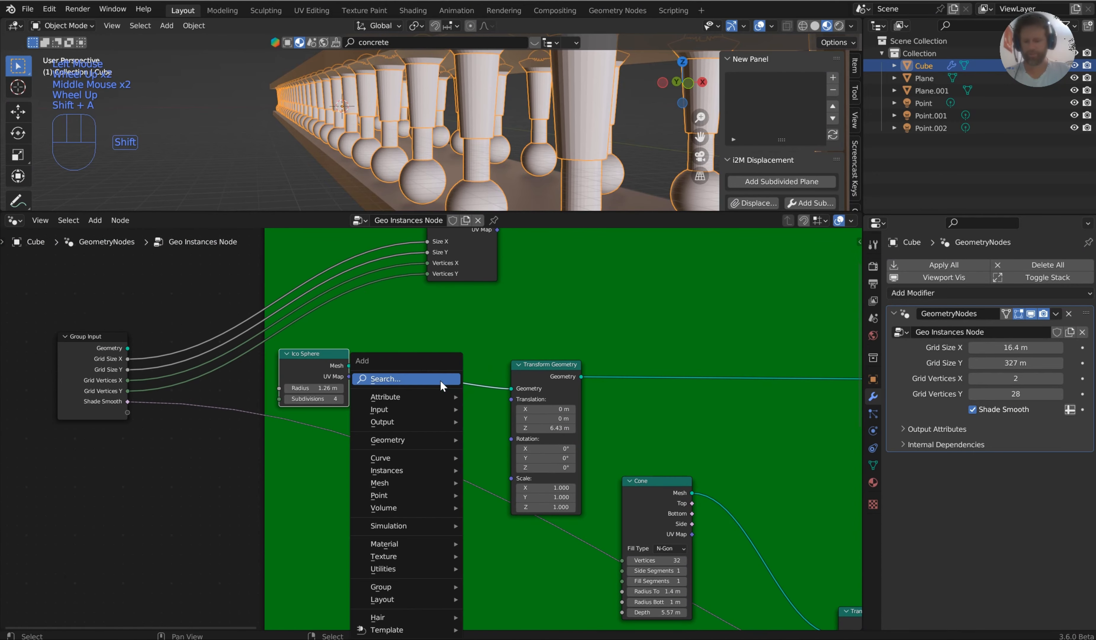
mouse_move(444, 380)
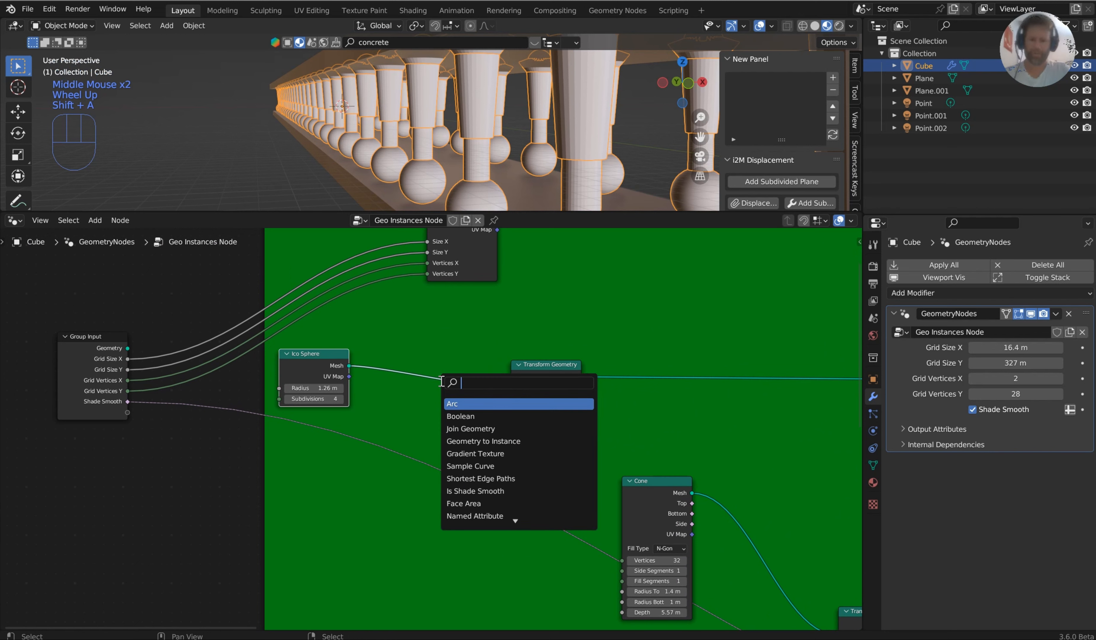
text(set mat)
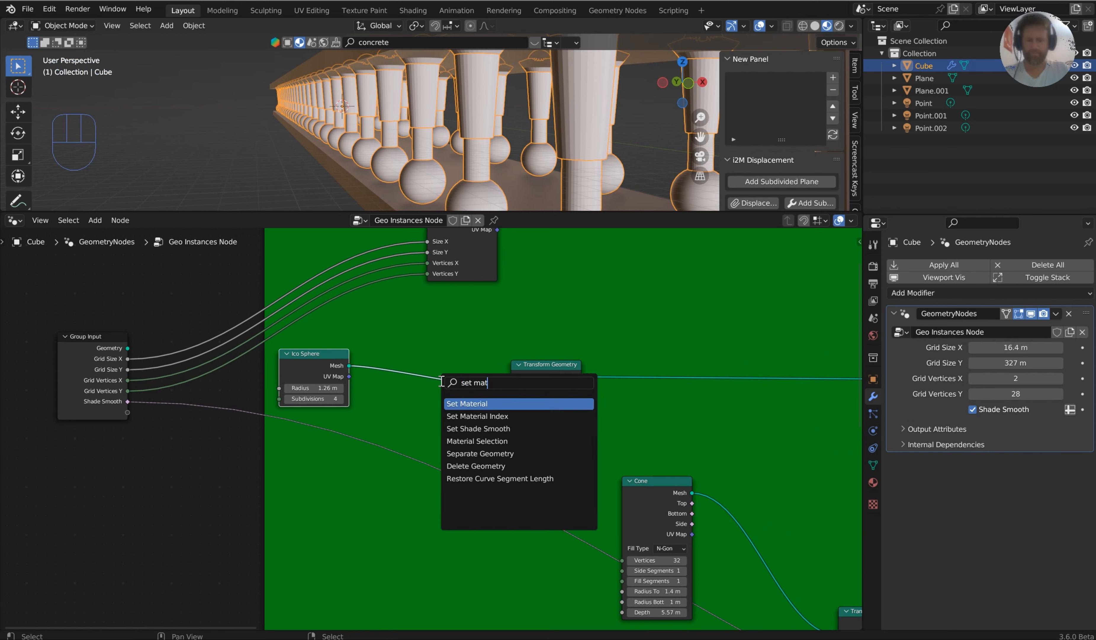
click(479, 403)
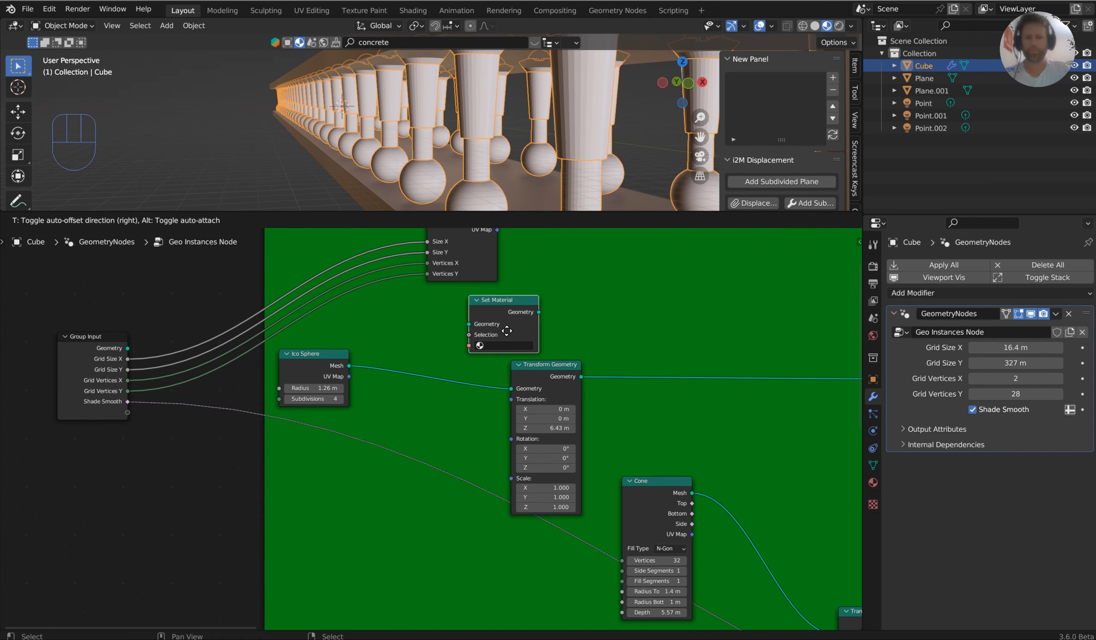
click(446, 583)
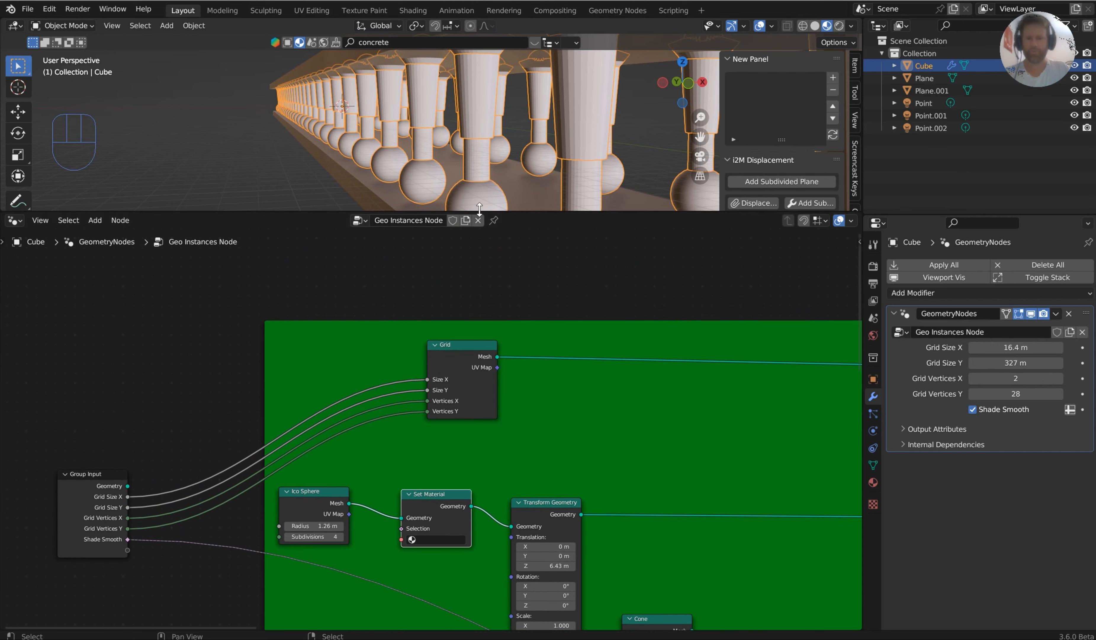
Add a new material to the column object and give it an orange base color.
click(873, 482)
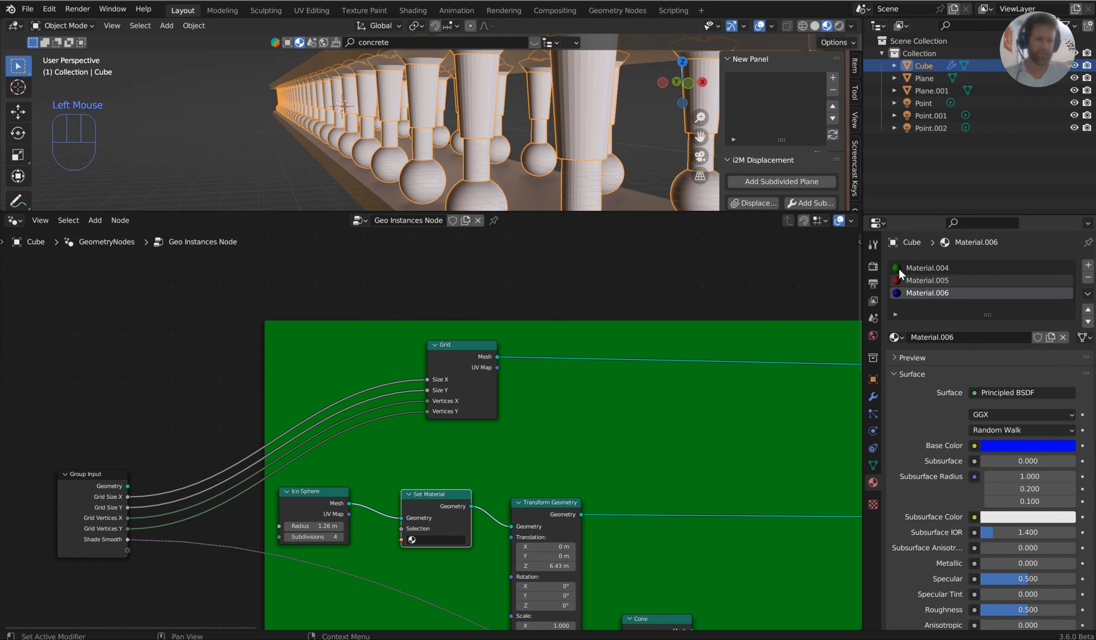
click(1088, 267)
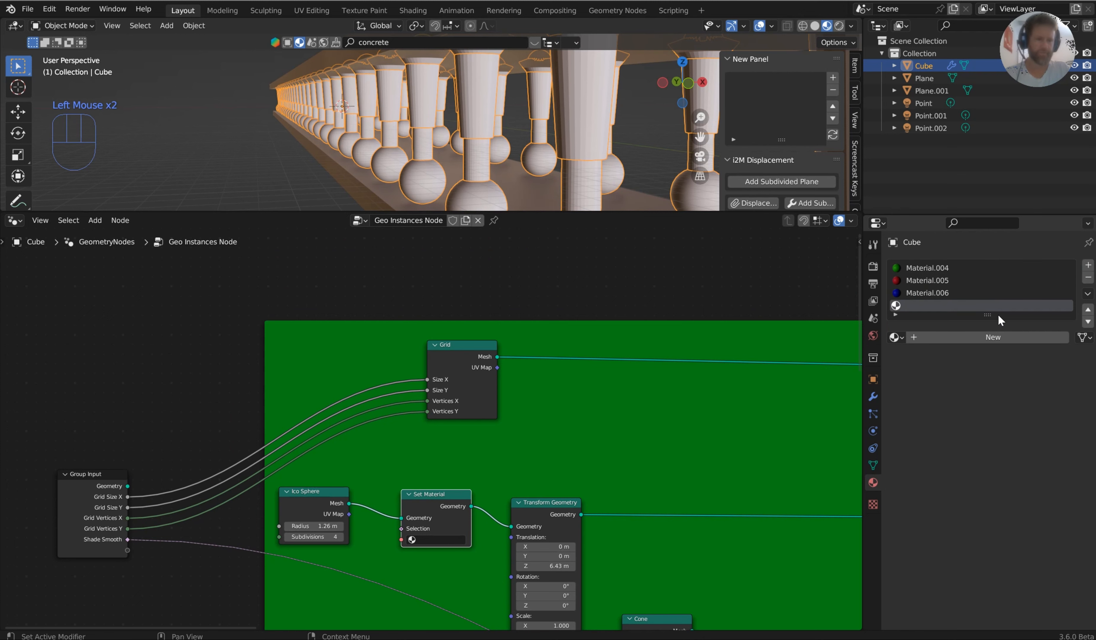
click(994, 337)
click(1007, 446)
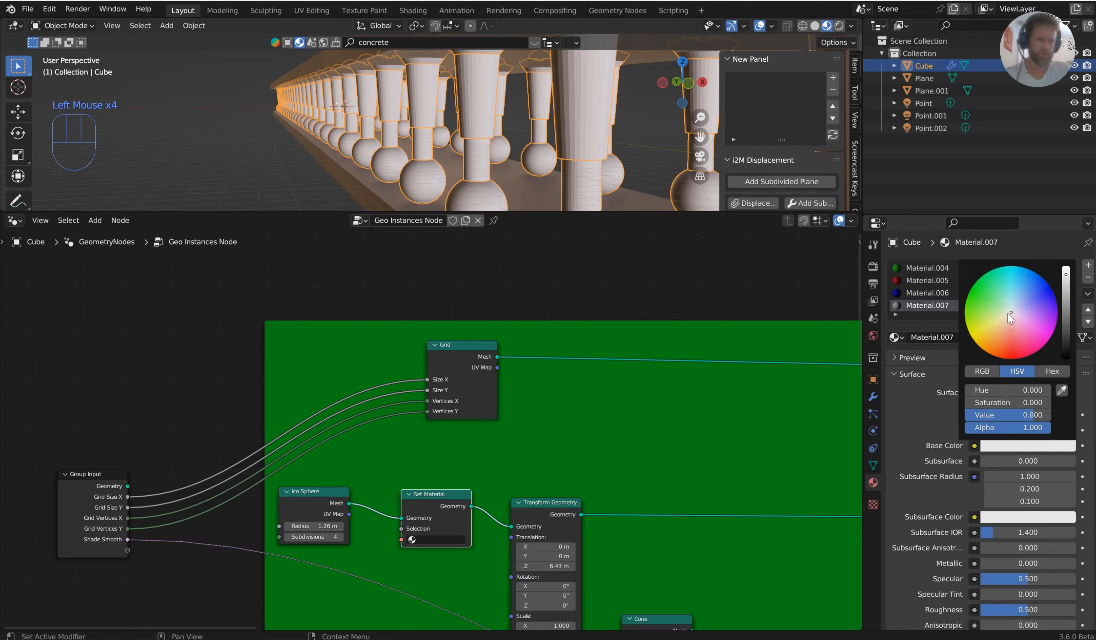
drag(1010, 317, 981, 348)
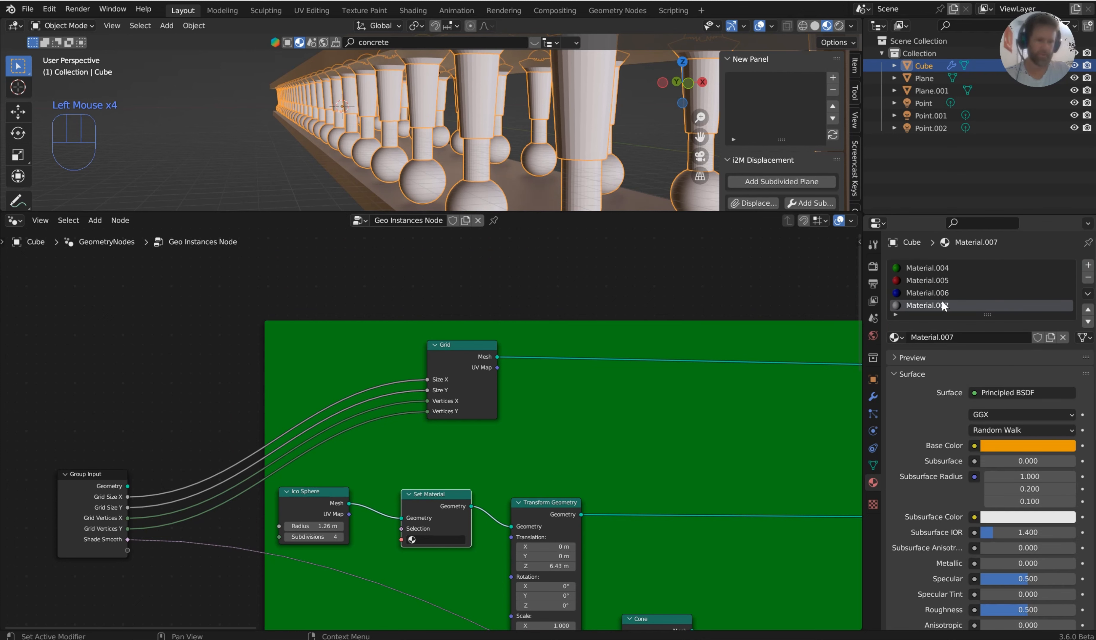
Assign Material.005 in the Ico Sphere's Set Material node.
scroll(943, 306, down, 3)
scroll(943, 306, up, 1)
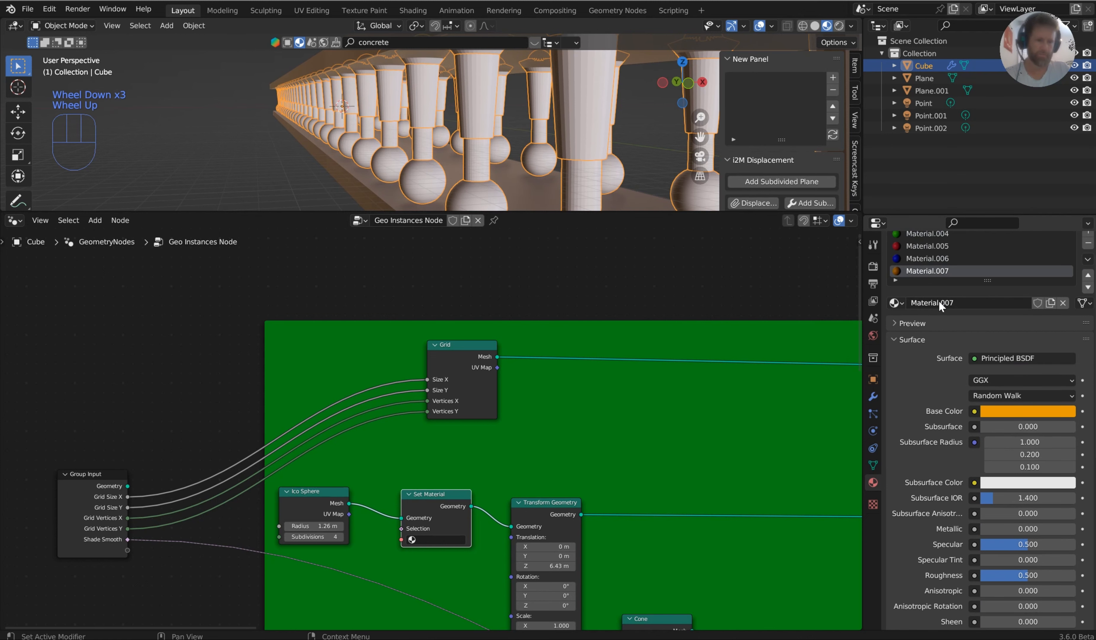
click(430, 539)
click(457, 487)
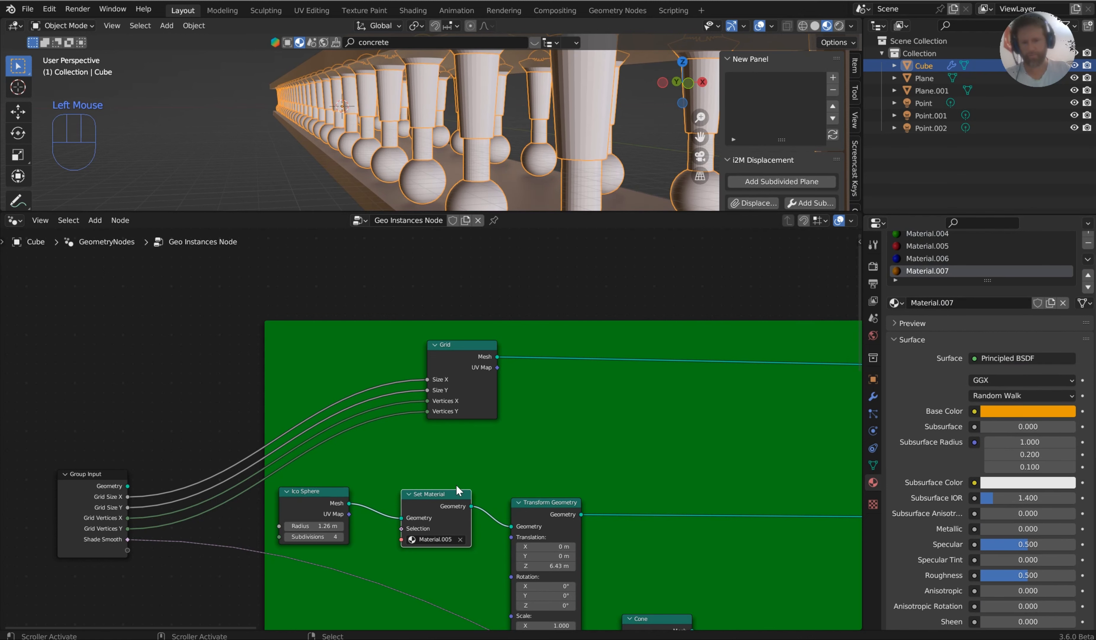
Duplicate the Ico Sphere's Set Material node and insert the copy between the Cone and its Transform Geometry node.
middle_drag(514, 411, 302, 276)
scroll(301, 276, up, 1)
click(166, 301)
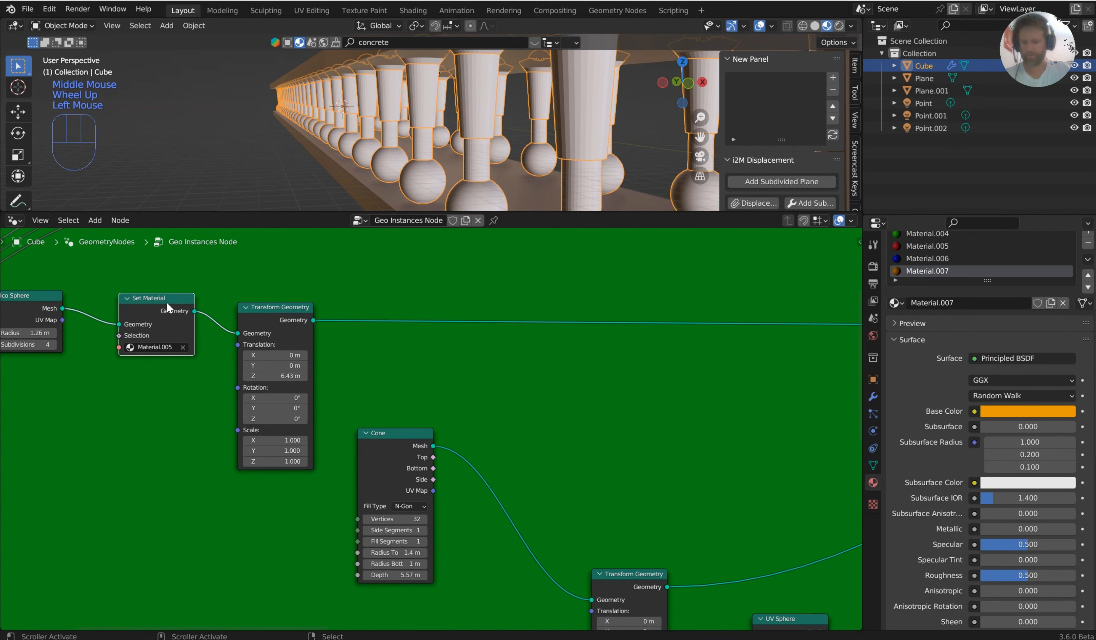
key(shift+d)
click(513, 495)
Insert another copy of the Set Material node between the UV Sphere and its Set Shade Smooth node.
scroll(641, 462, down, 1)
middle_drag(650, 463, 501, 232)
scroll(500, 232, up, 1)
click(363, 254)
key(shift+d)
click(756, 426)
Insert a further copy of the Set Material node between the Cylinder and the Extrude Mesh node.
middle_drag(750, 431, 424, 202)
click(419, 297)
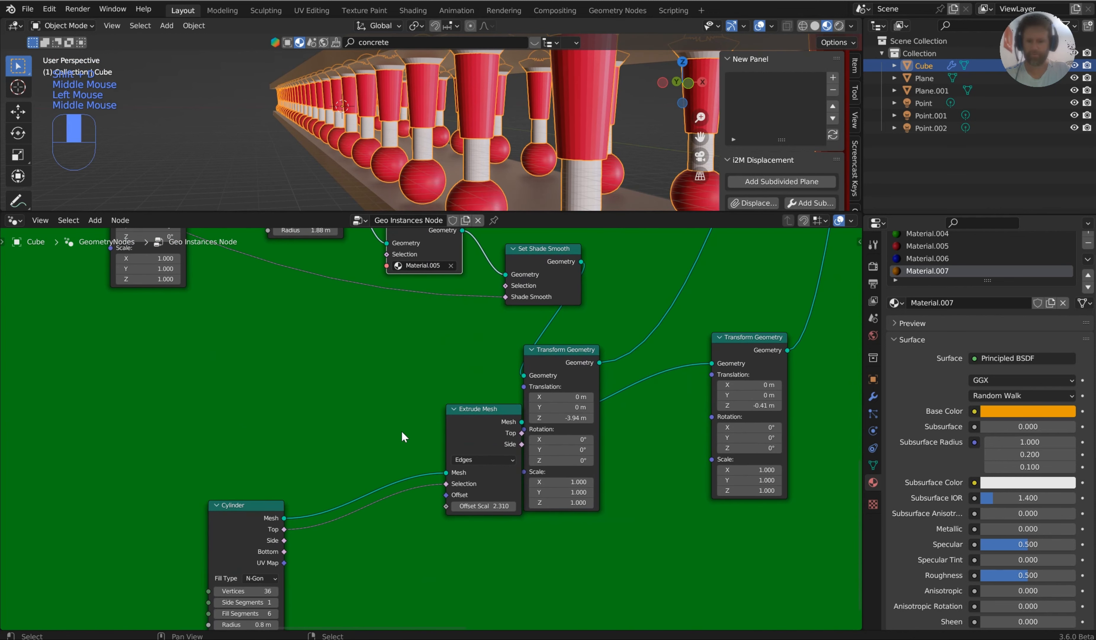
key(shift+d)
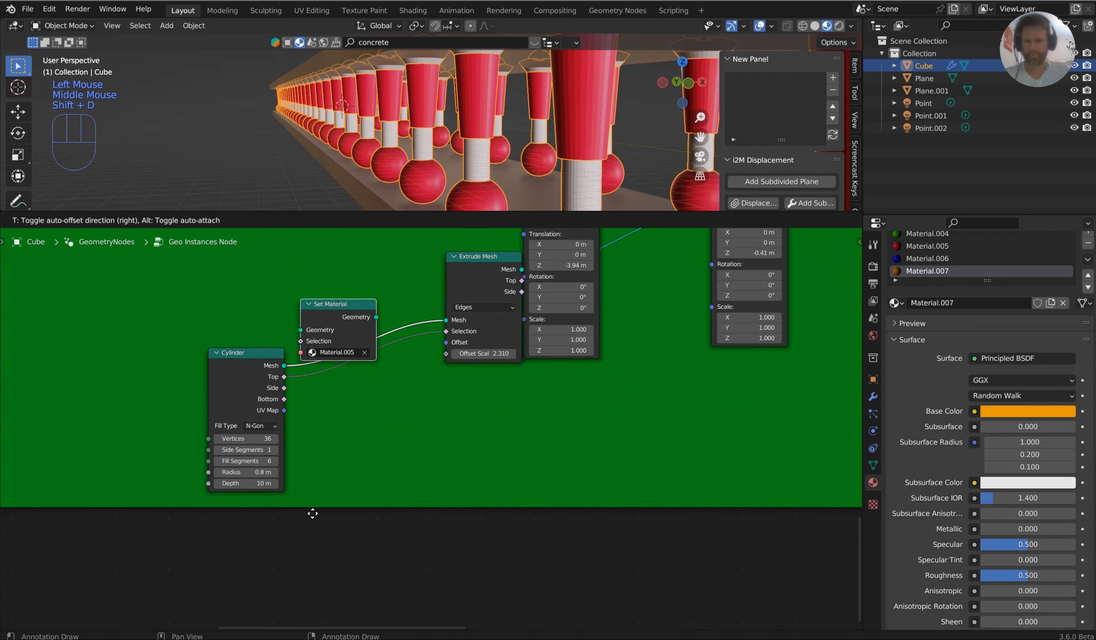
click(340, 435)
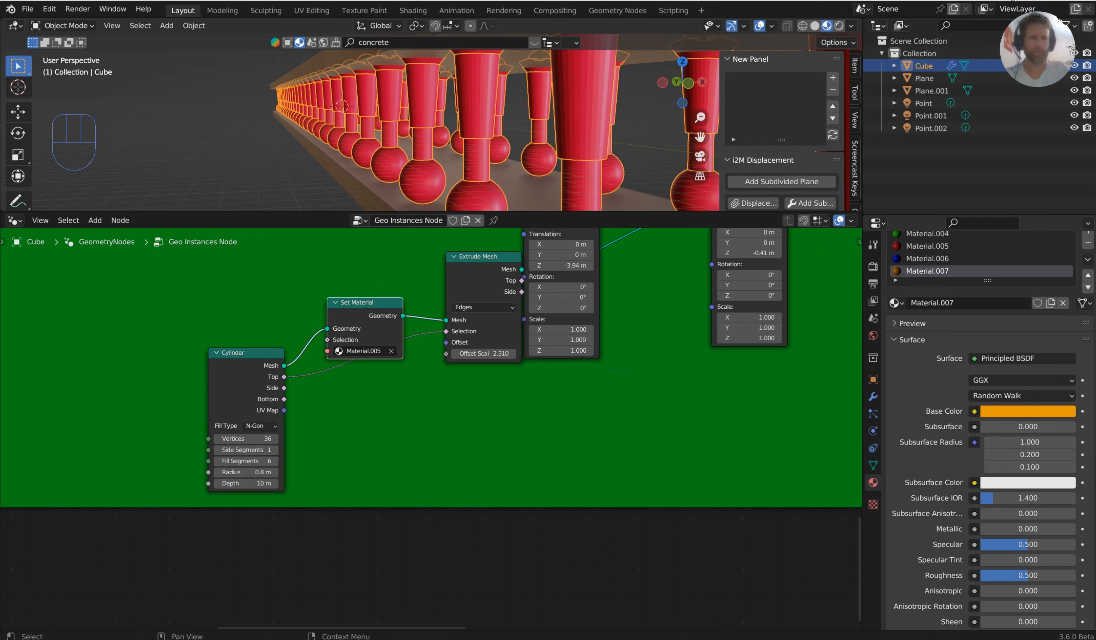
Change the Cylinder's Set Material node to Material.004.
scroll(610, 148, down, 1)
middle_drag(610, 149, 607, 147)
scroll(604, 146, up, 2)
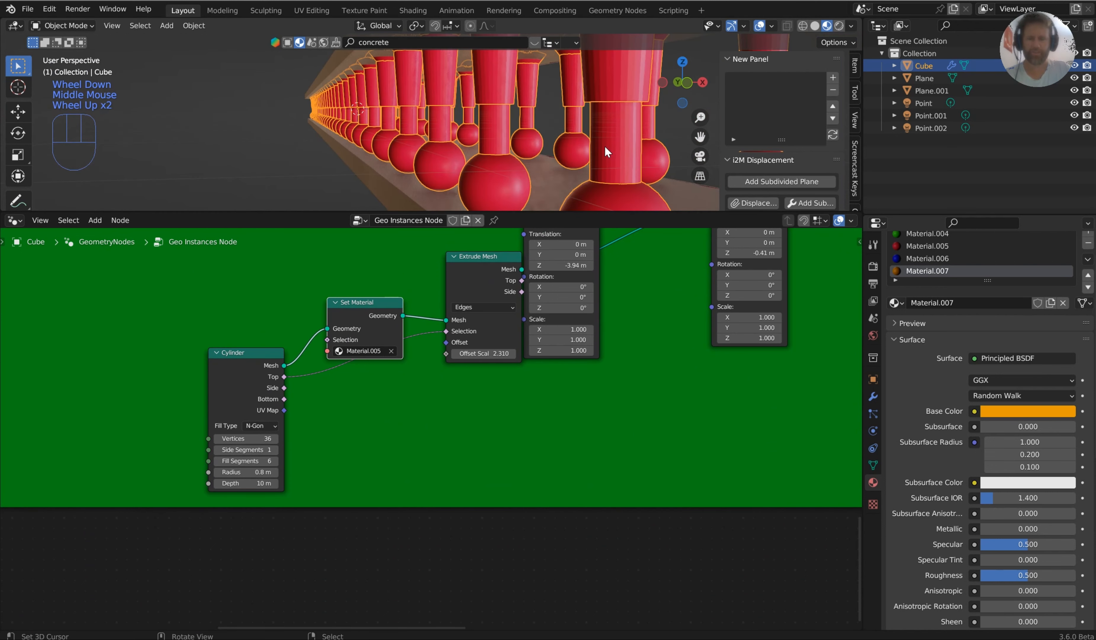
click(389, 353)
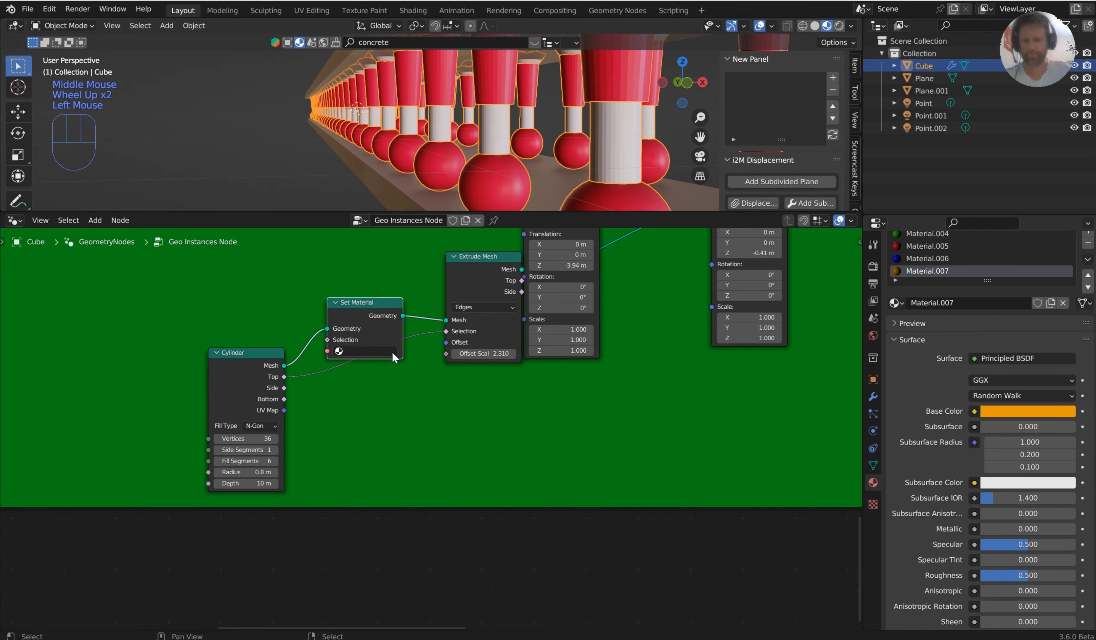
click(389, 353)
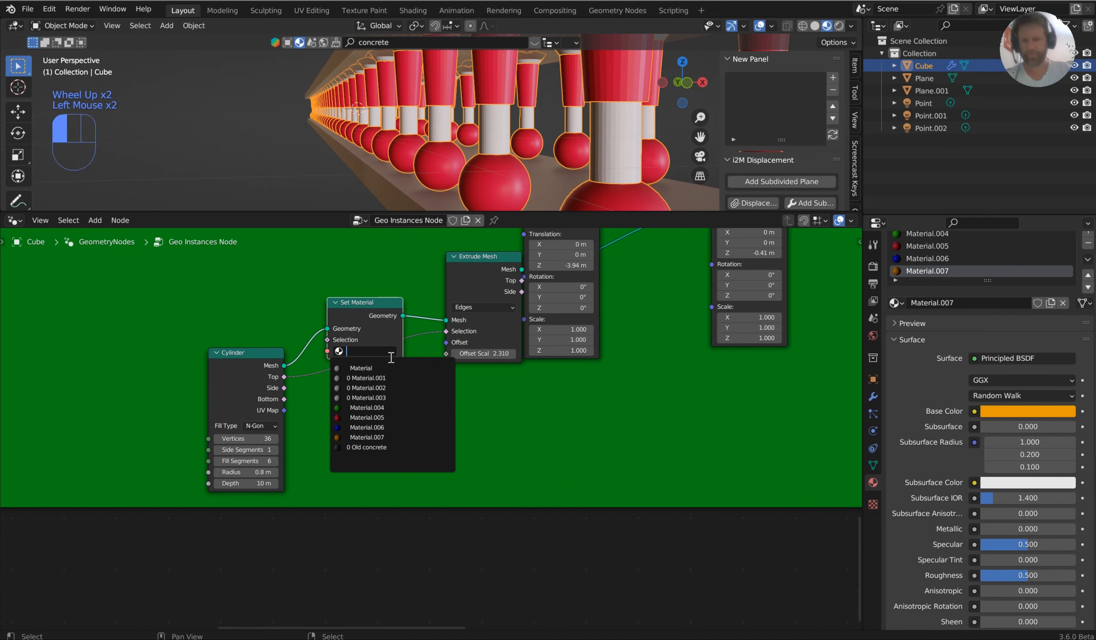
click(388, 410)
Change the UV Sphere's Set Material node to Material.007.
scroll(388, 413, down, 1)
middle_drag(345, 228, 537, 511)
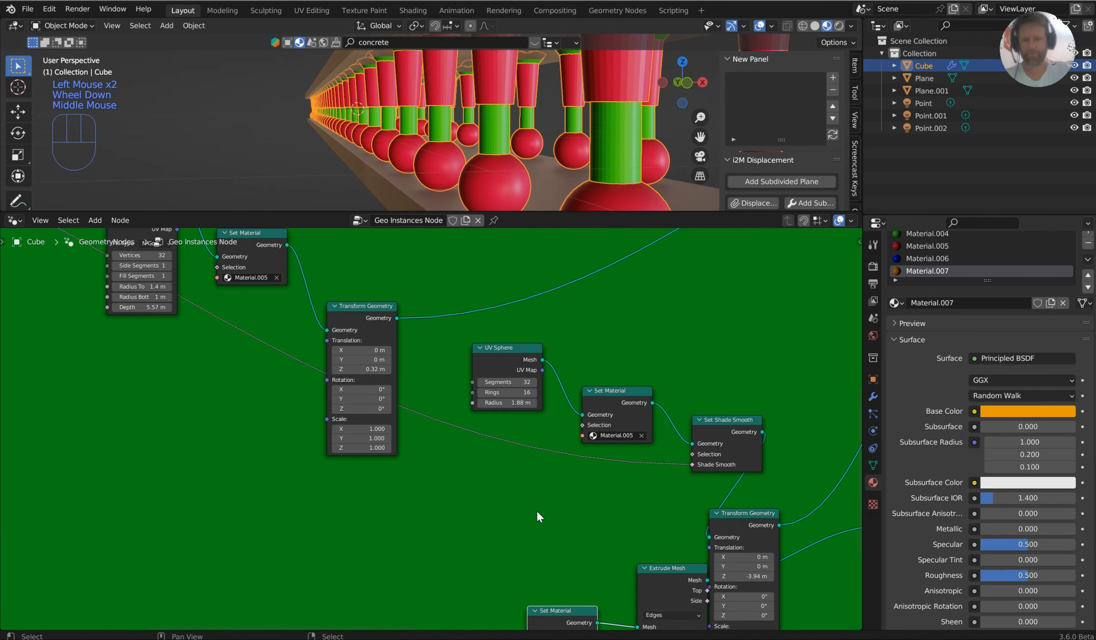
click(640, 435)
click(638, 436)
click(631, 510)
Set the Ico Sphere's radius to 1.76 m and raise its Transform Geometry Z translation to 8.33 m.
middle_drag(632, 515, 530, 480)
scroll(530, 479, up, 3)
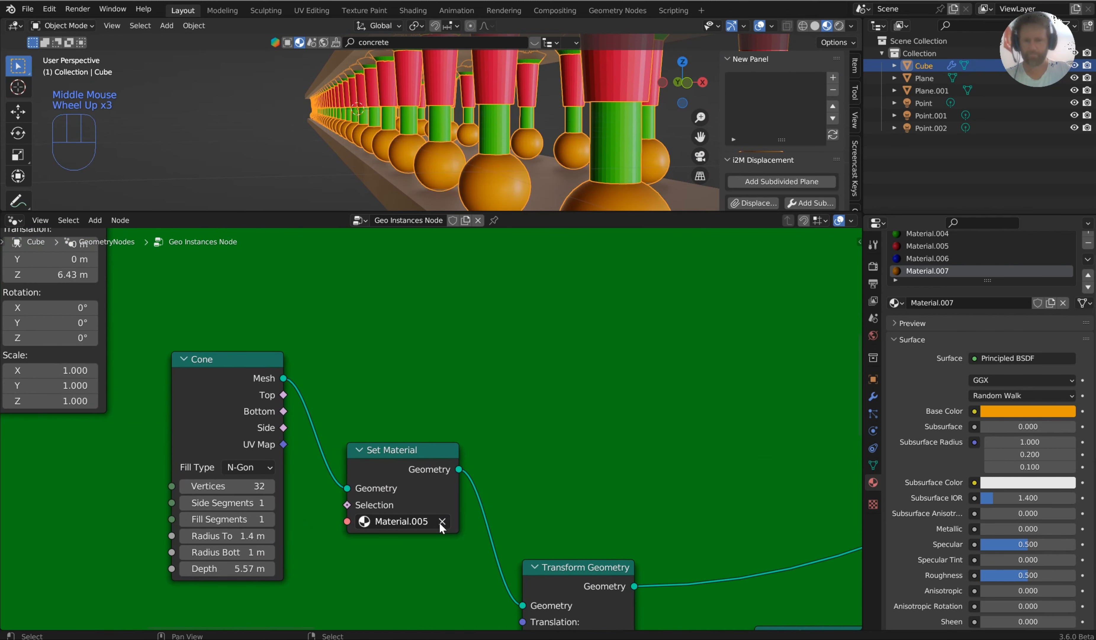
scroll(559, 140, down, 1)
middle_drag(559, 141, 554, 139)
shift+middle_drag(545, 81, 497, 115)
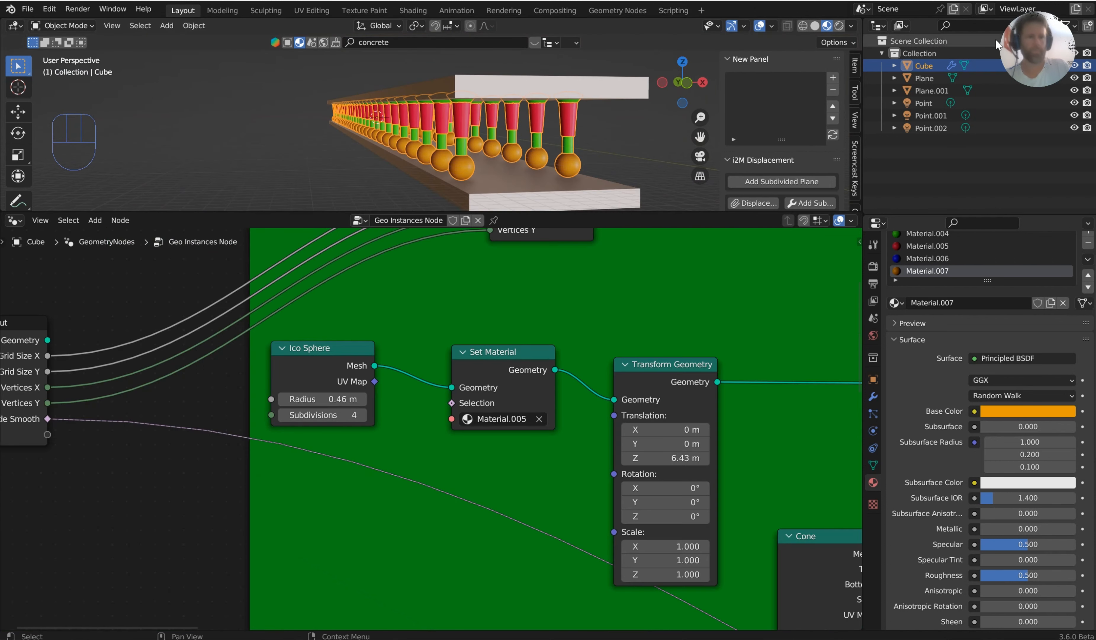
shift+click(313, 396)
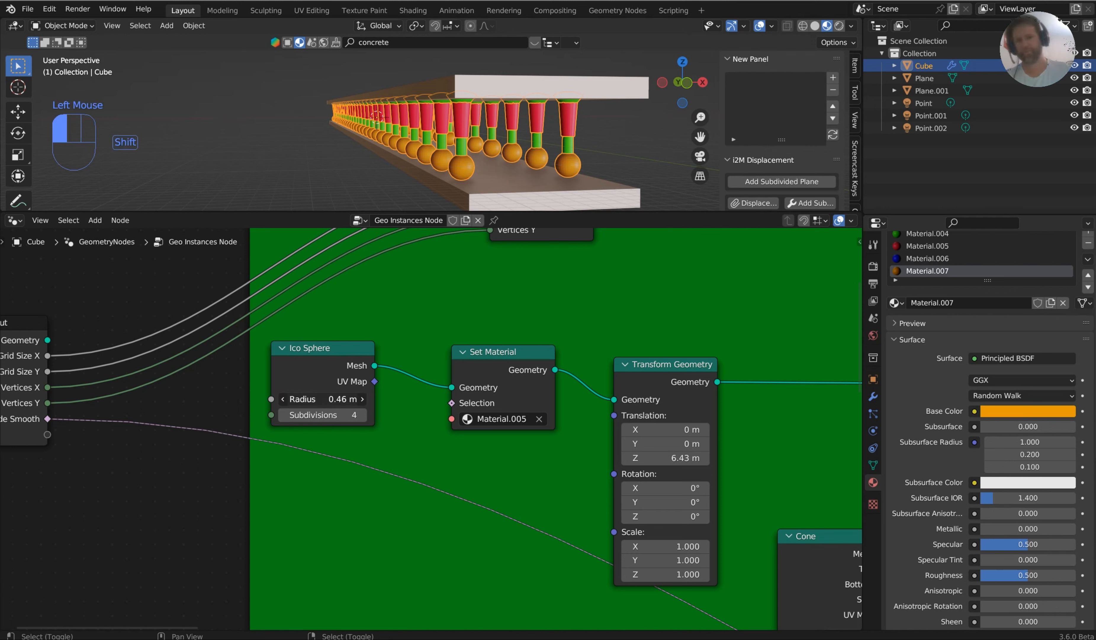
shift+drag(312, 399, 356, 399)
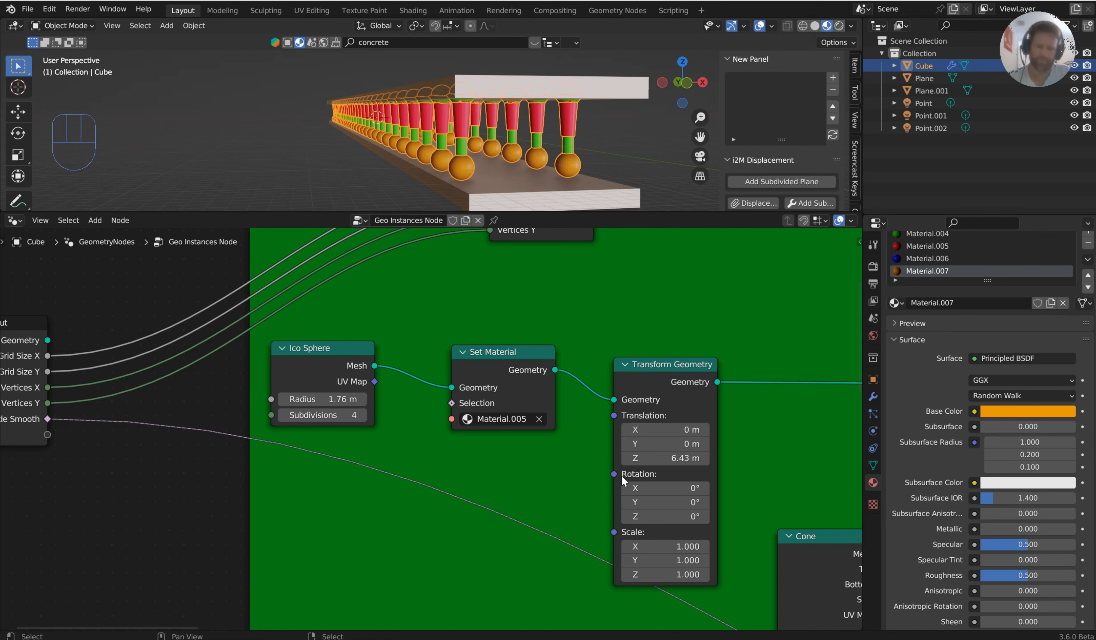
shift+drag(665, 457, 786, 457)
shift+drag(685, 457, 685, 457)
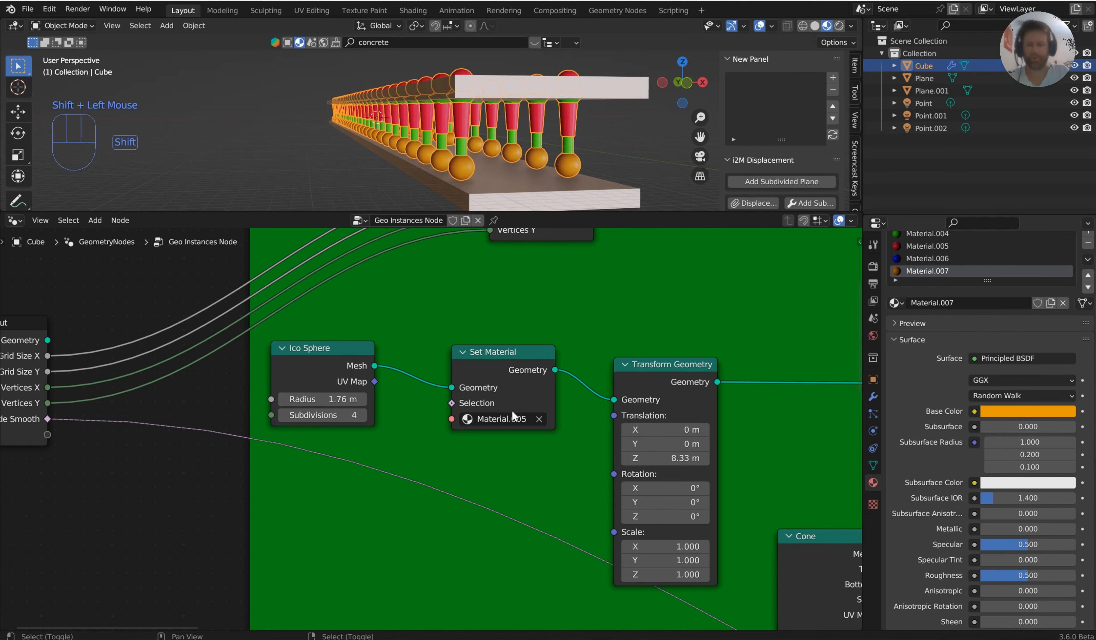
Change the Ico Sphere's Set Material node to Material.006.
middle_drag(448, 178, 443, 75)
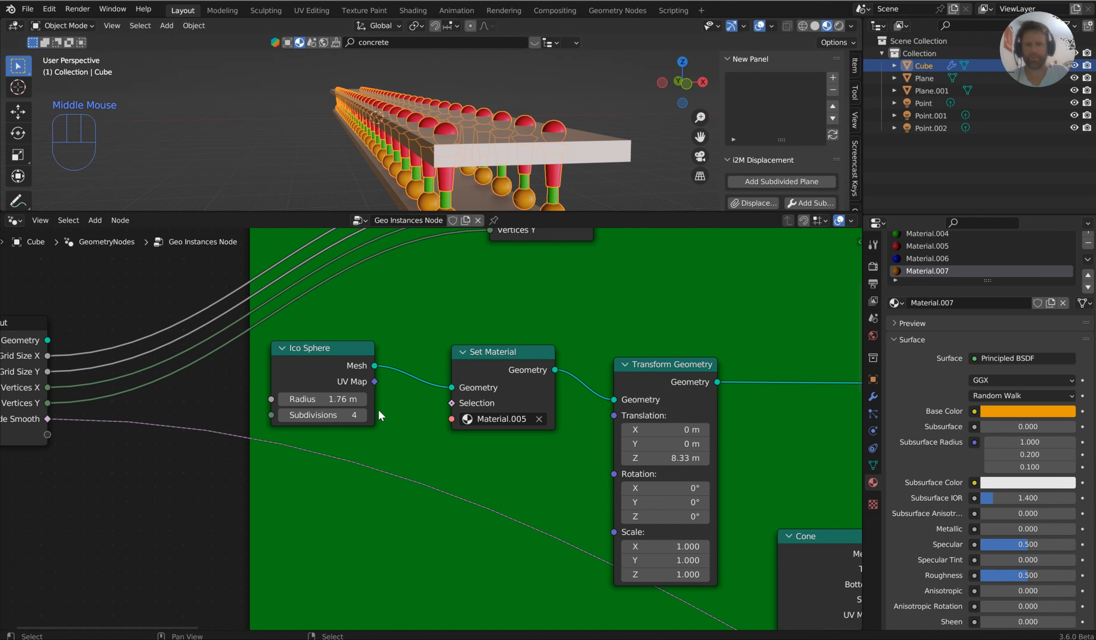
click(539, 419)
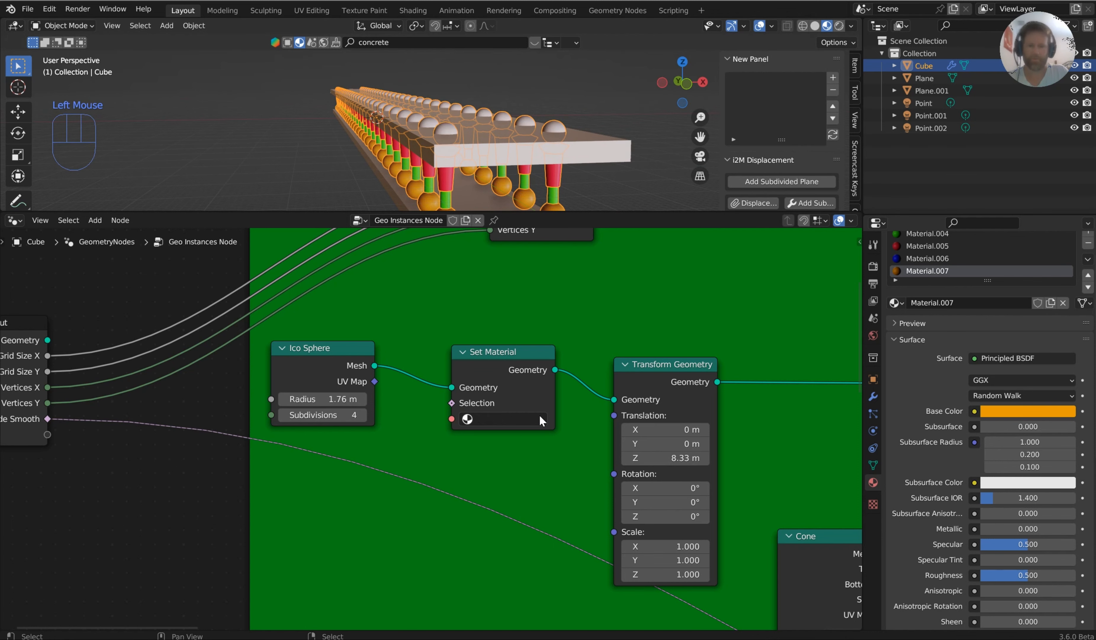
click(483, 419)
click(501, 507)
Select the lower plane under the columns and give it a new material.
middle_drag(528, 208, 533, 132)
right_click(518, 155)
right_click(518, 155)
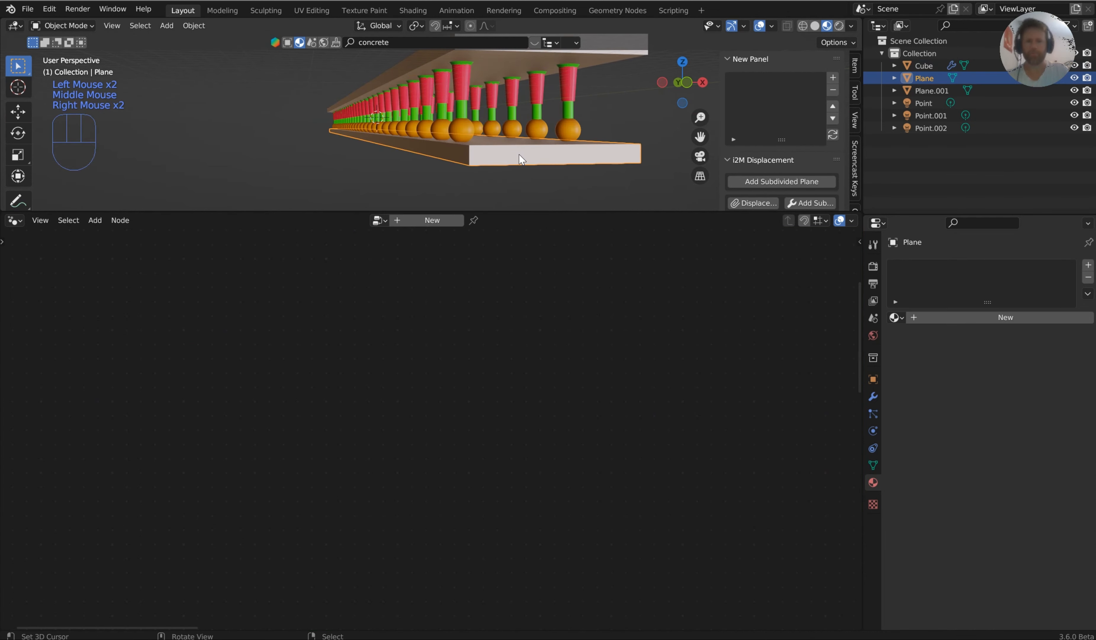
click(962, 318)
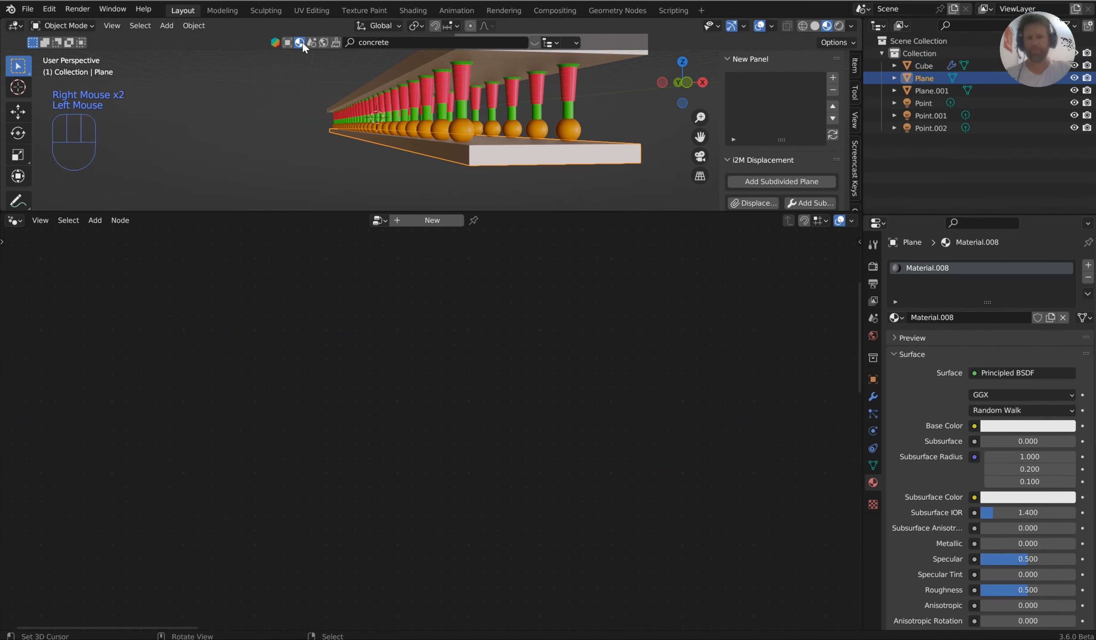
Apply materials from the online asset library to the lower plane, ending with Marble 2.
click(532, 42)
drag(109, 86, 509, 157)
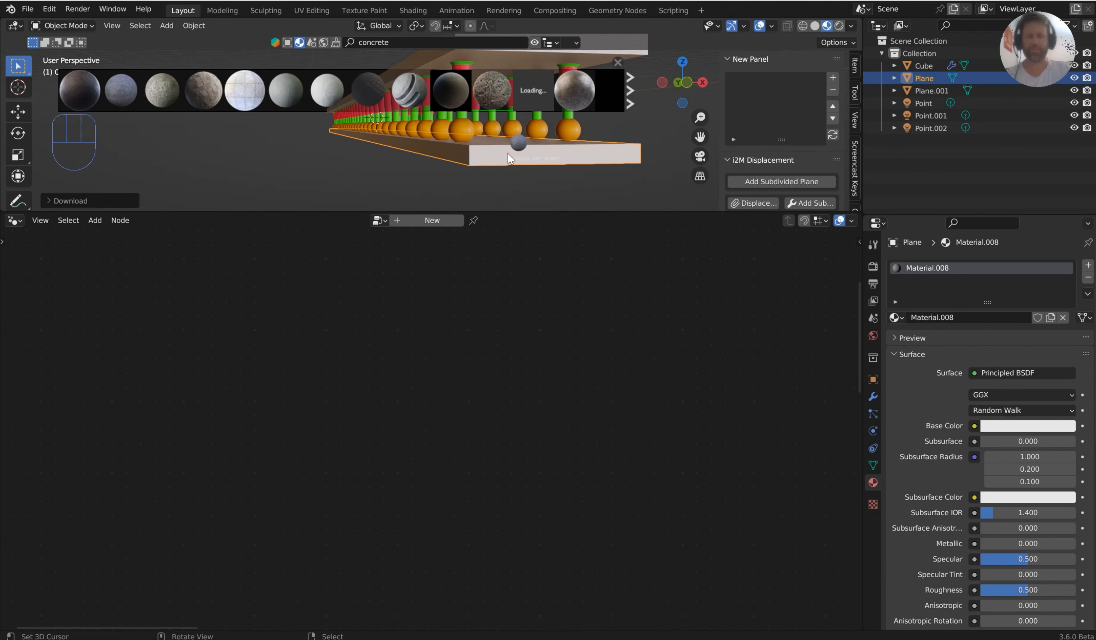
drag(108, 88, 490, 149)
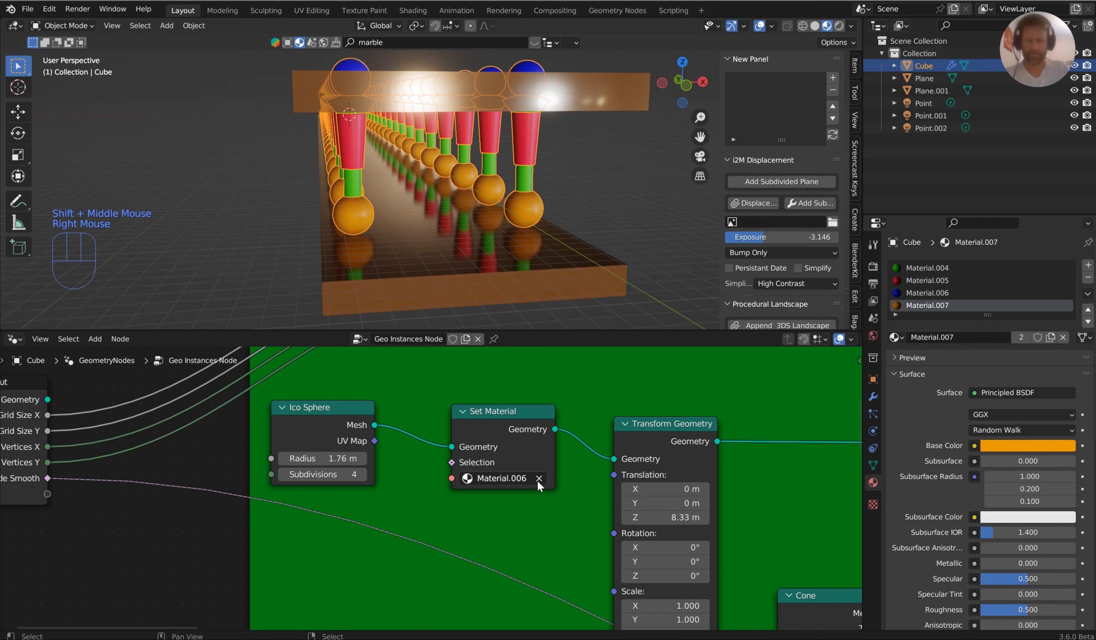
Replace the material in the Ico Sphere's Set Material node with concrete.
click(538, 478)
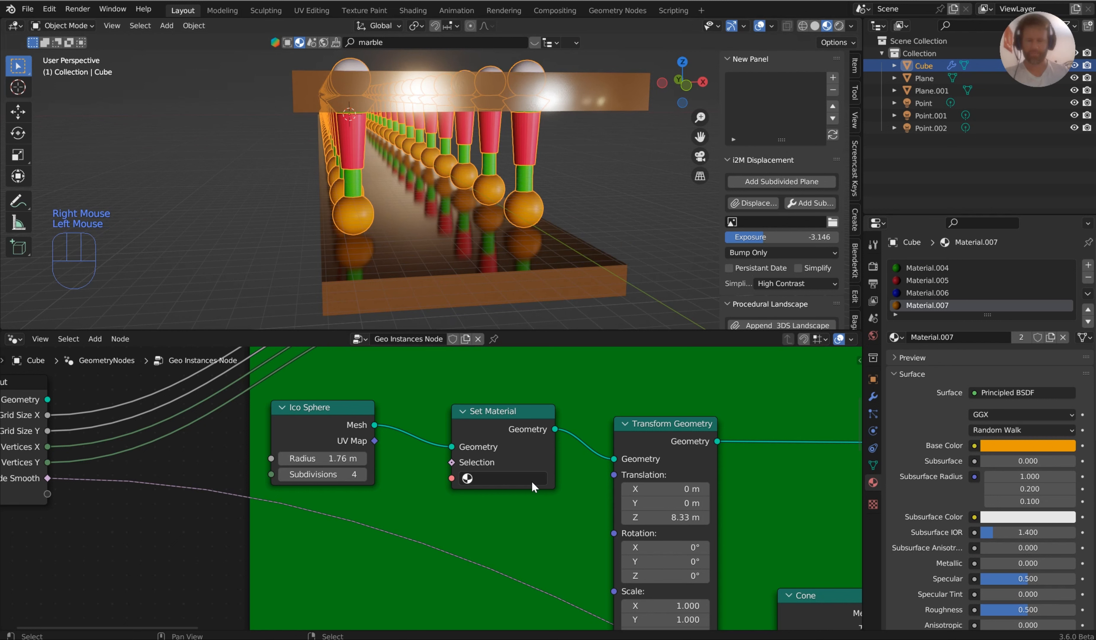
click(531, 481)
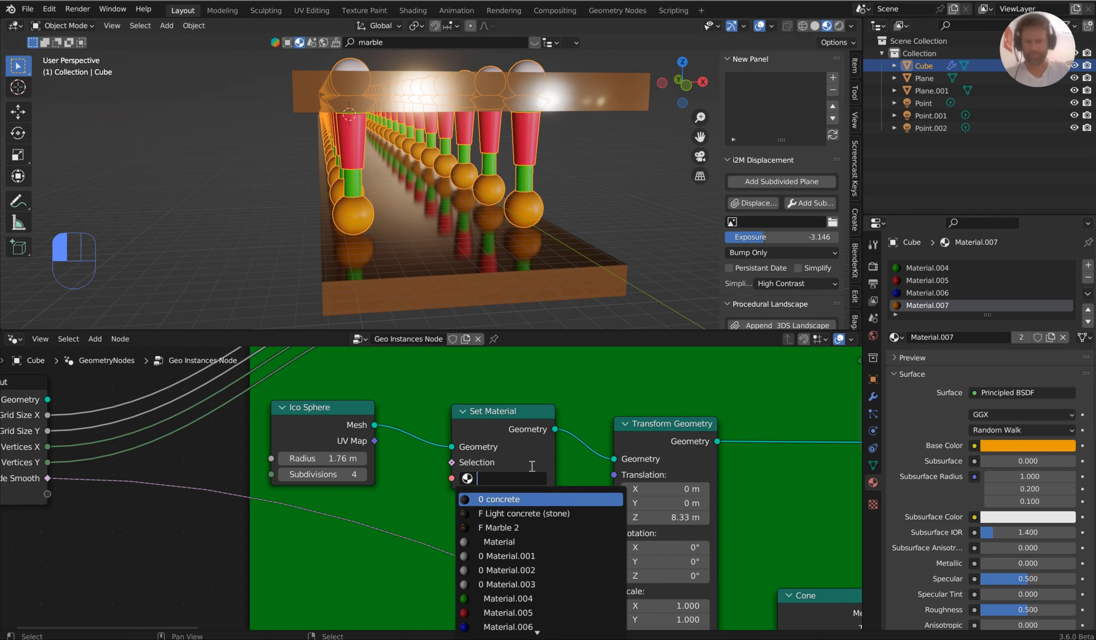
click(526, 504)
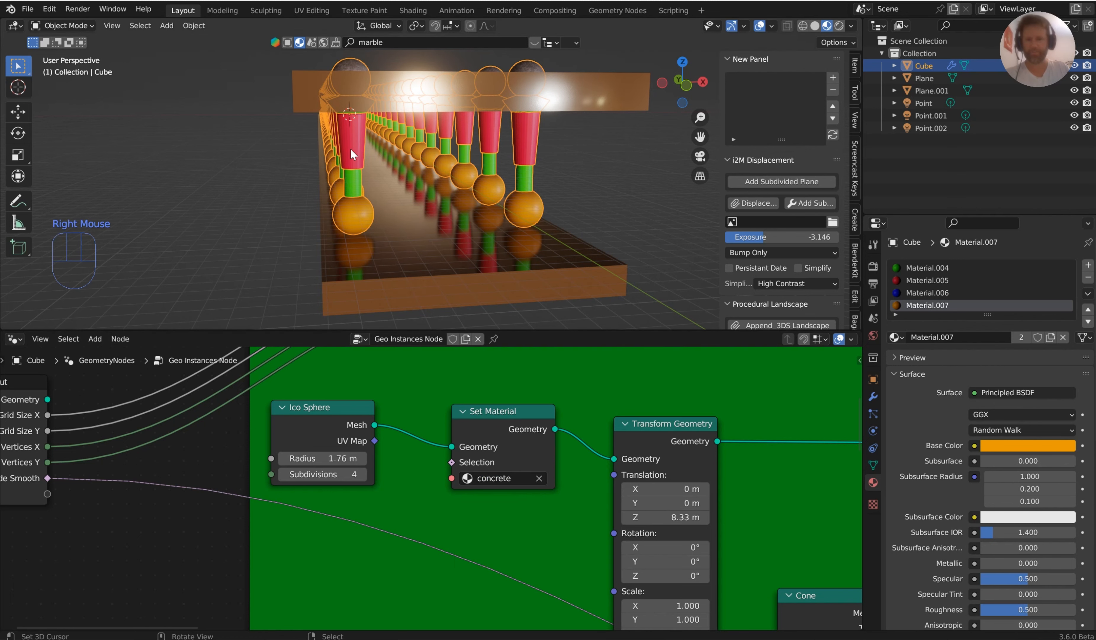
Assign the concrete material in the Cone's Set Material node.
scroll(538, 494, down, 1)
middle_drag(538, 495, 327, 596)
click(699, 556)
click(697, 550)
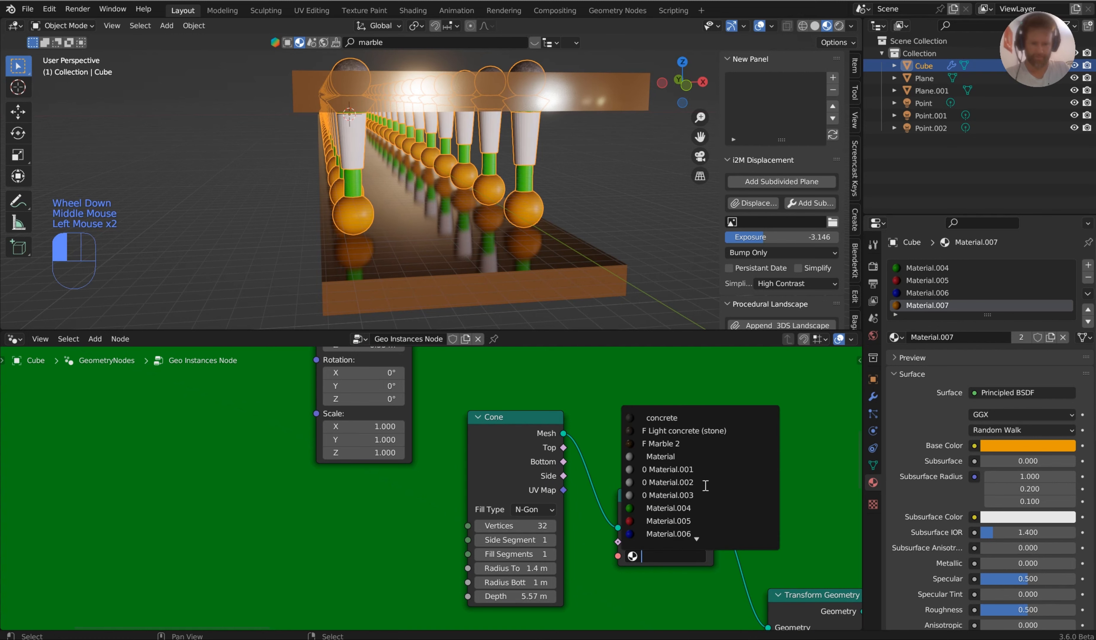
click(708, 418)
Assign the concrete material in the UV Sphere's Set Material node.
mouse_move(663, 303)
middle_down()
mouse_move(630, 256)
mouse_move(663, 303)
middle_up()
scroll(664, 304, up, 1)
scroll(747, 505, down, 1)
middle_drag(743, 493, 429, 376)
scroll(429, 375, down, 2)
middle_drag(612, 415, 533, 460)
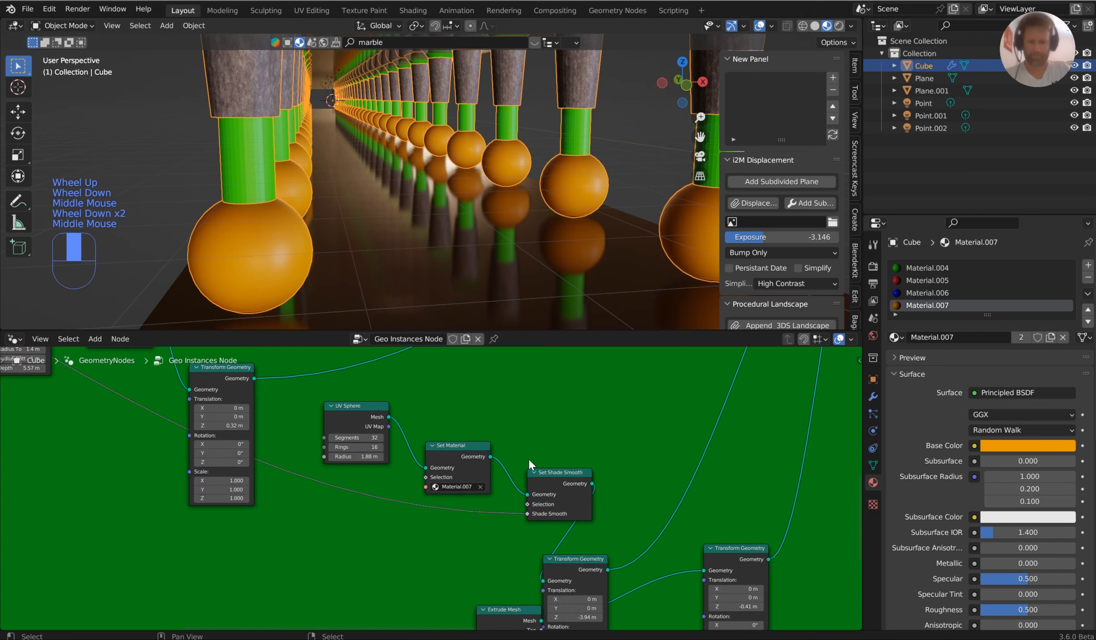
scroll(516, 480, up, 2)
click(499, 485)
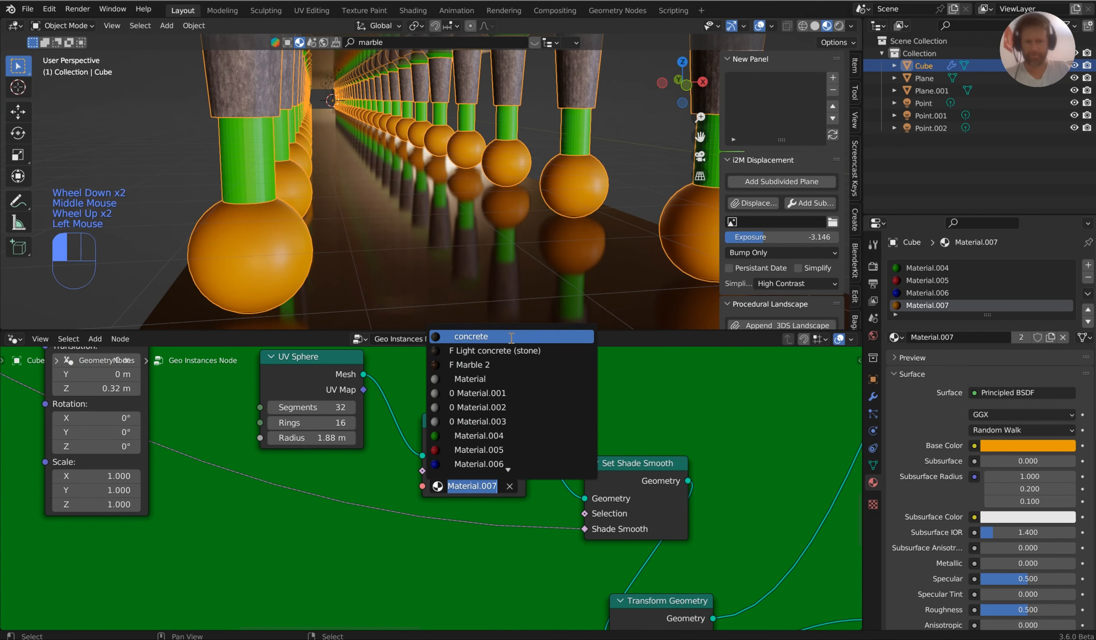
click(478, 336)
Assign the concrete material in the Cylinder's Set Material node.
middle_drag(666, 493, 493, 413)
scroll(527, 443, down, 1)
middle_drag(575, 477, 580, 442)
scroll(566, 443, down, 2)
scroll(583, 440, up, 3)
click(562, 452)
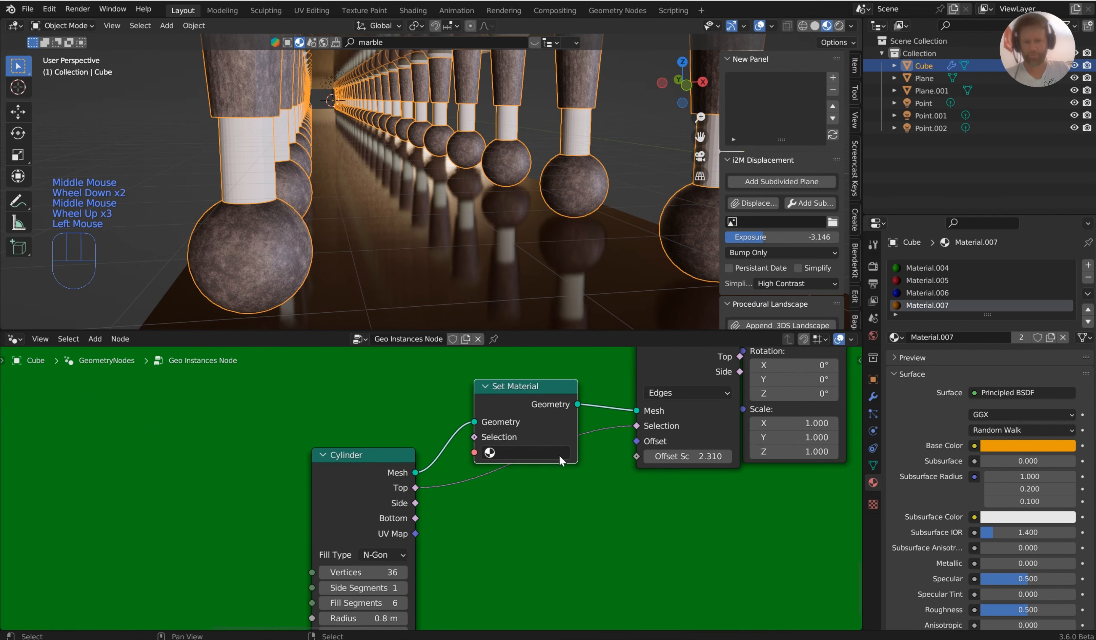
click(561, 452)
click(559, 473)
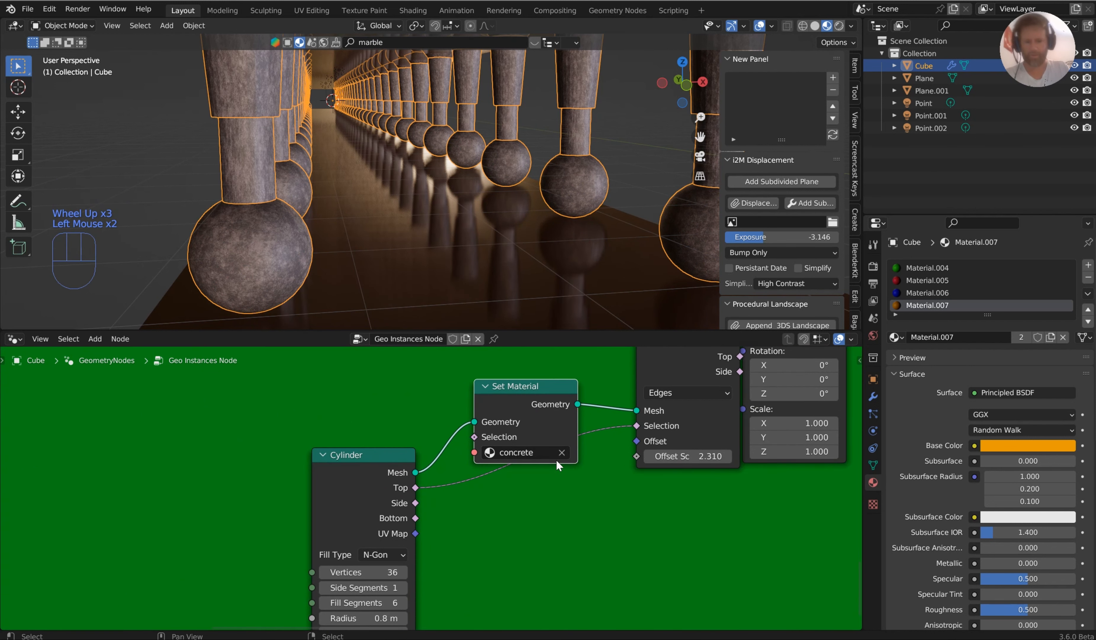
Enlarge the 3D viewport and add a camera aligned to the current view down the corridor.
shift+middle_drag(545, 257, 493, 245)
right_click(493, 244)
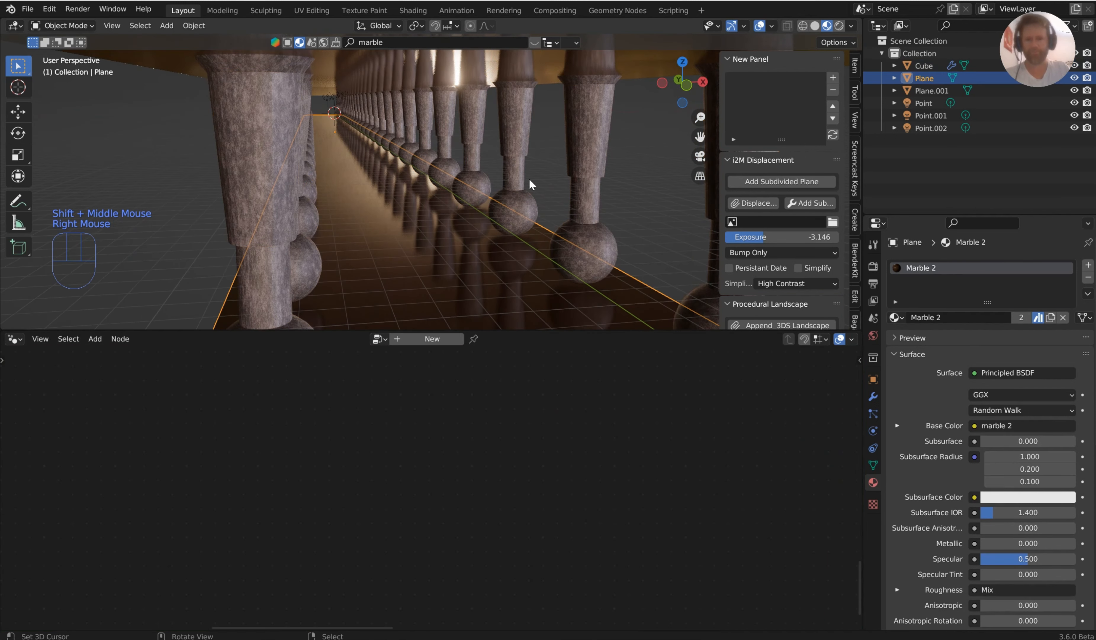
drag(650, 329, 651, 469)
shift+middle_drag(541, 180, 544, 232)
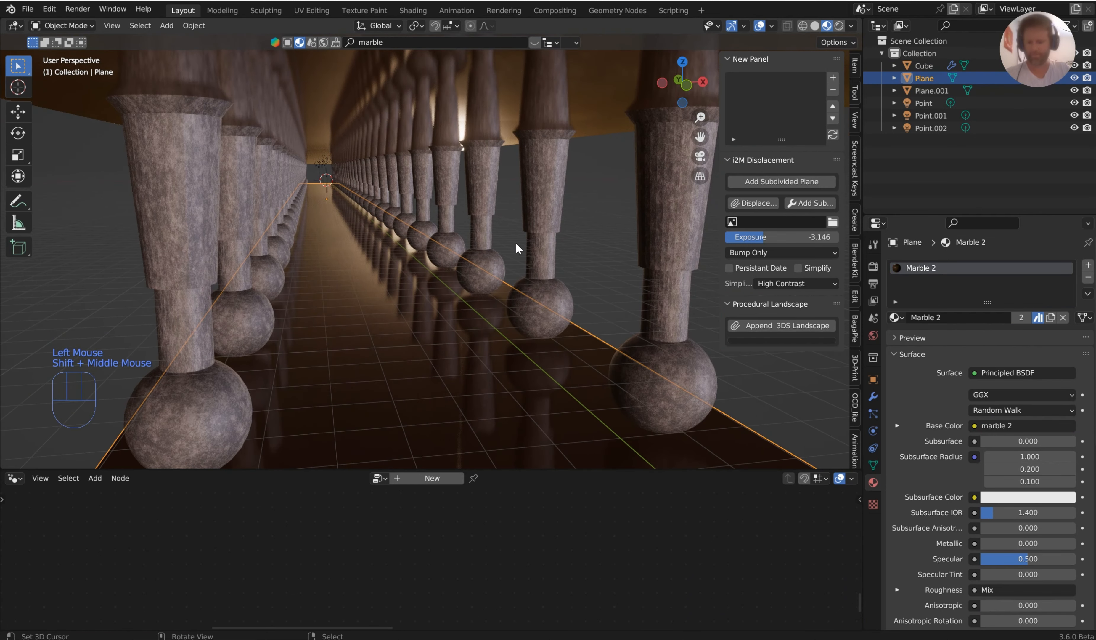
key(shift+a)
click(496, 276)
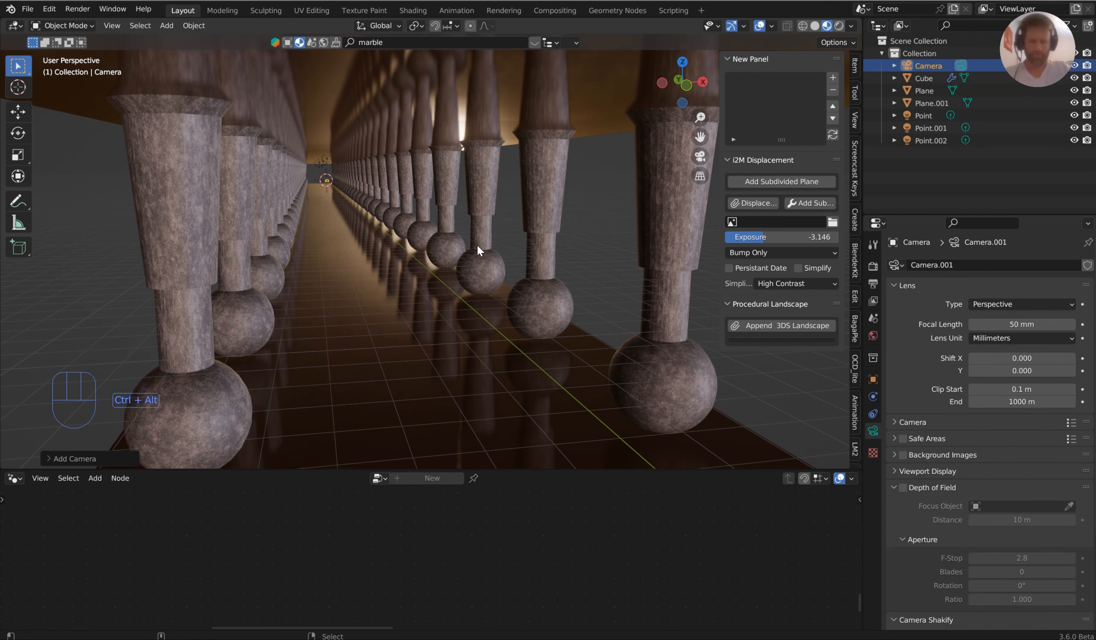
key(ctrl+alt+KP_0)
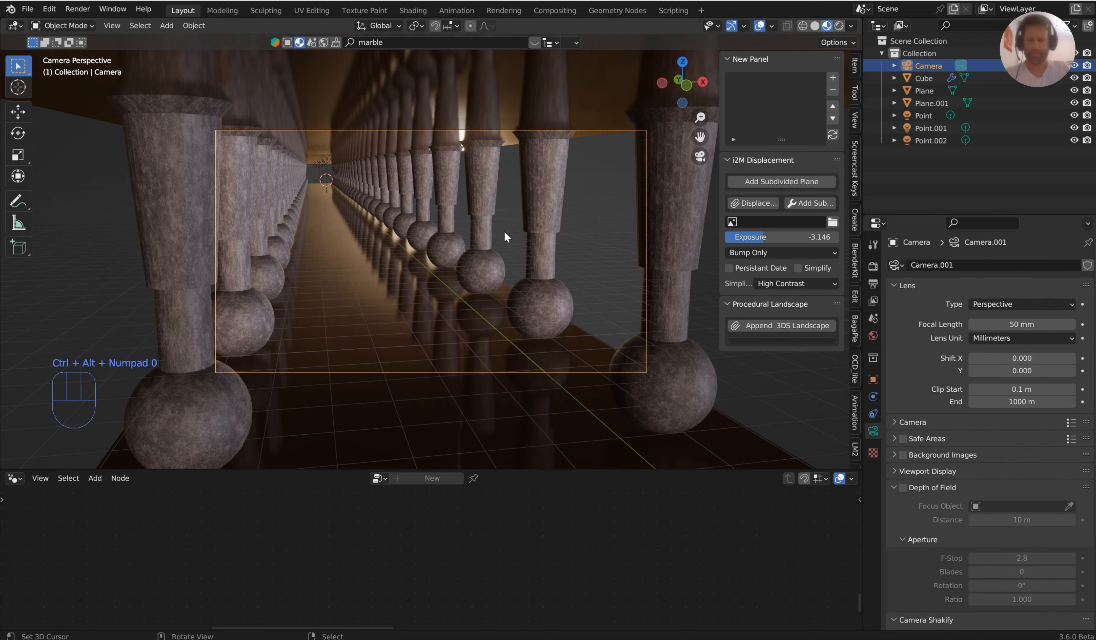
Rotate the camera around its local Y axis to bring the corridor's far end near the middle of the frame.
key(r)
key(x)
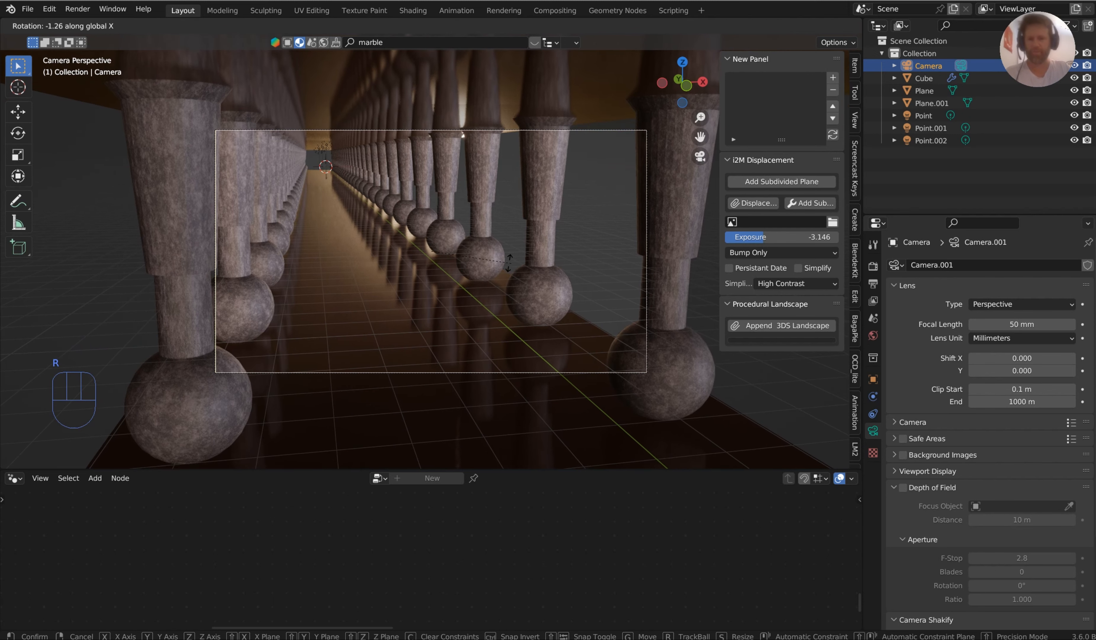
key(x)
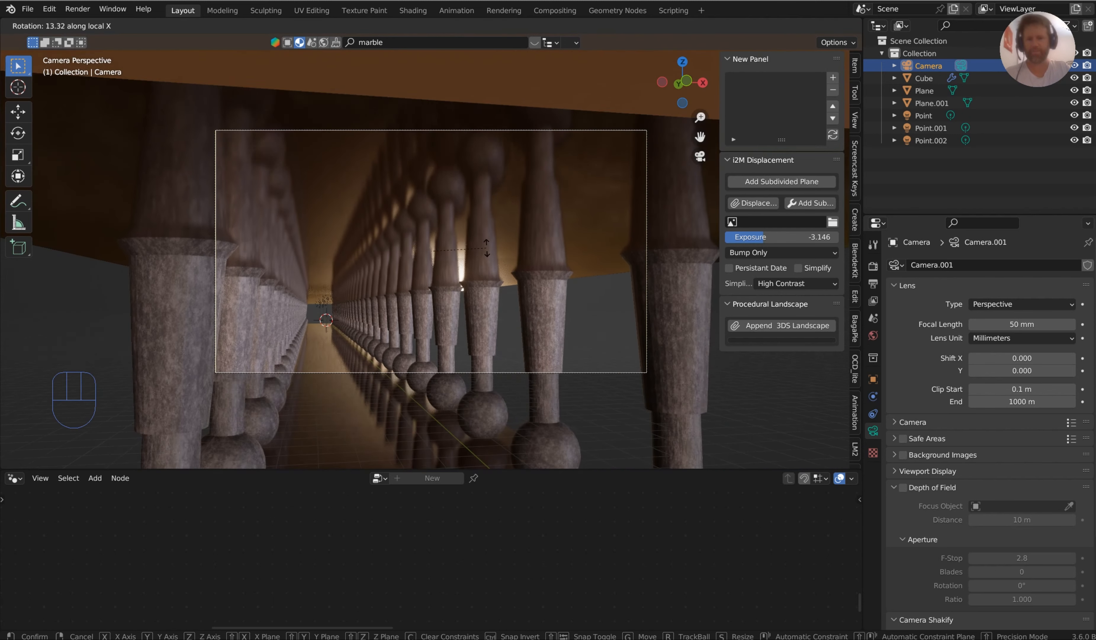
key(x)
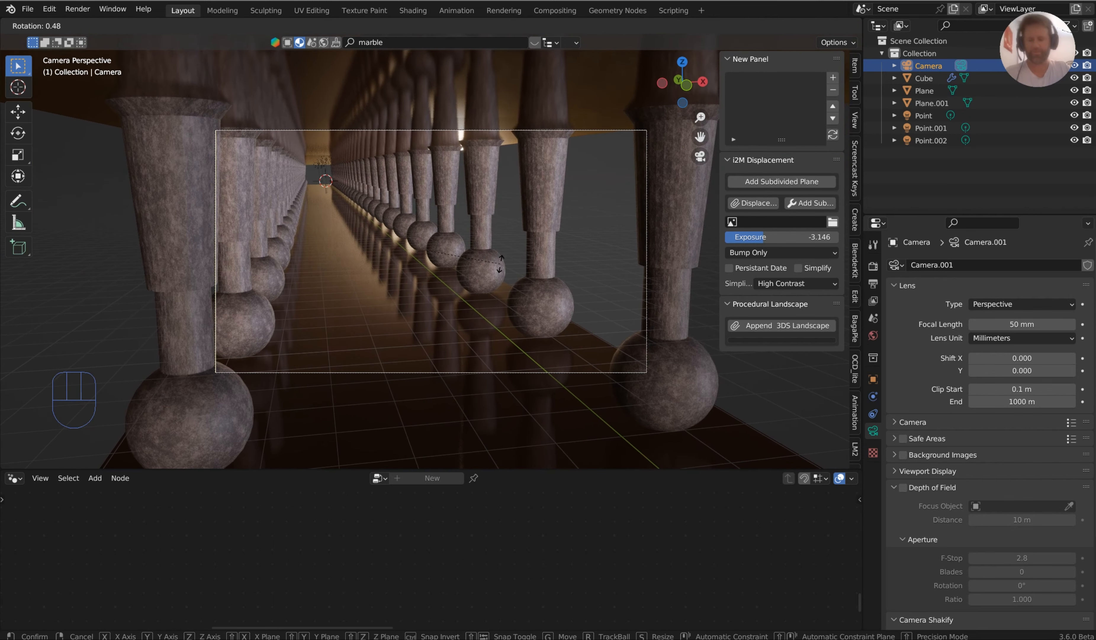
key(y)
key(y)
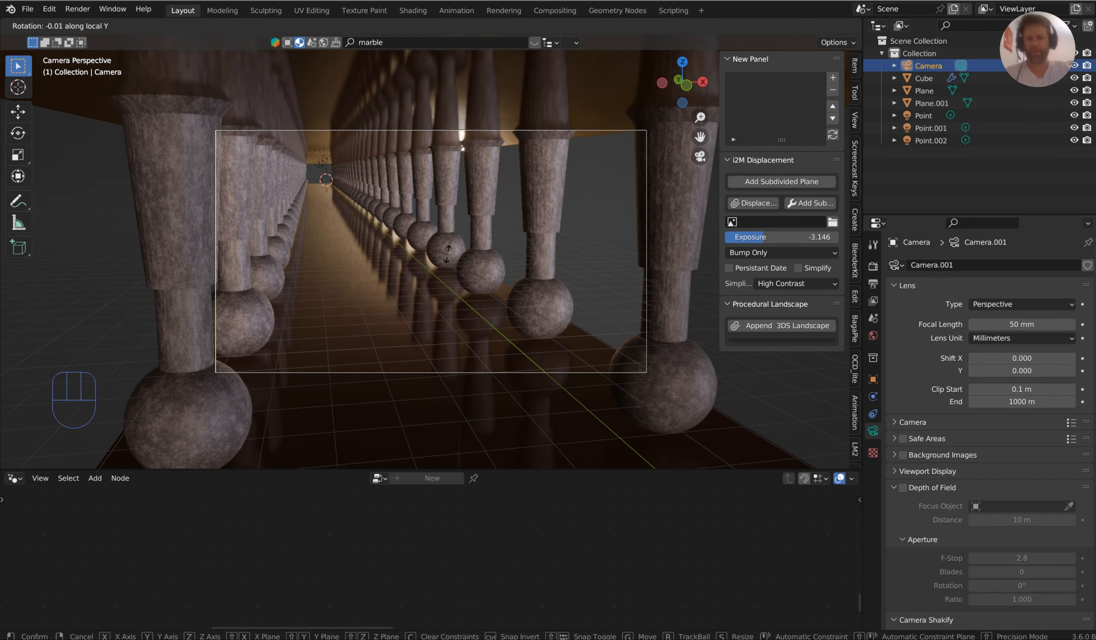
click(431, 236)
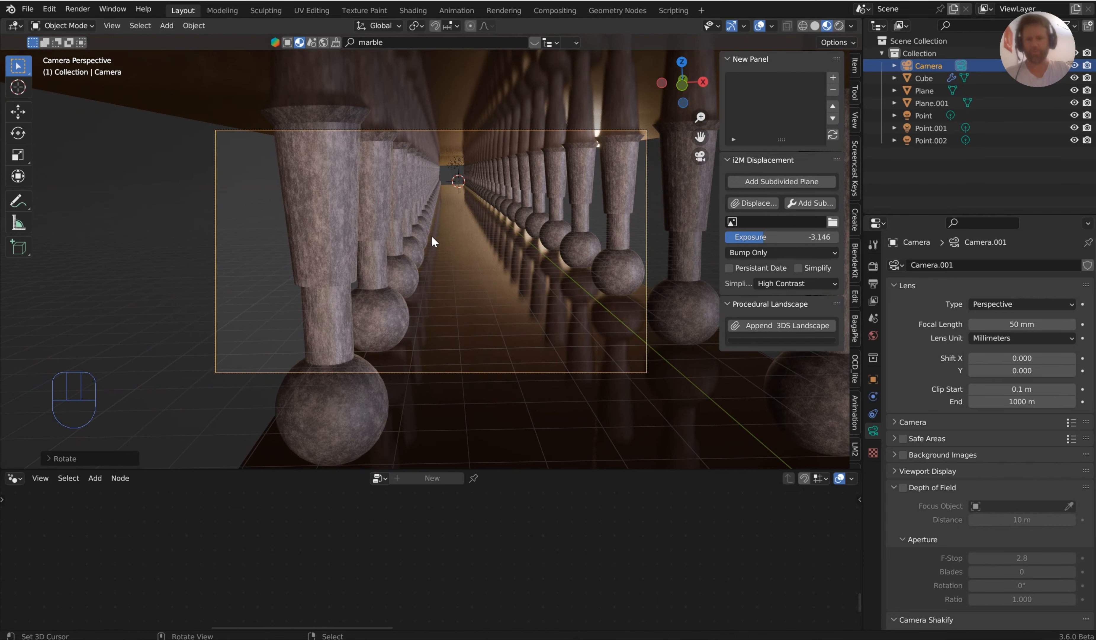
key(r)
key(y)
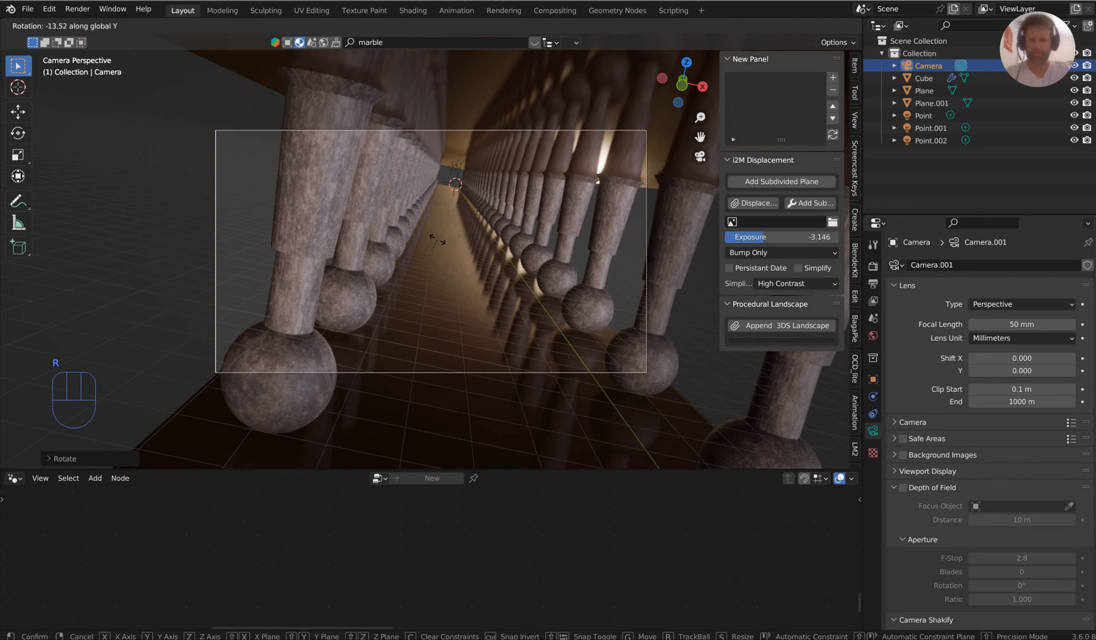
key(y)
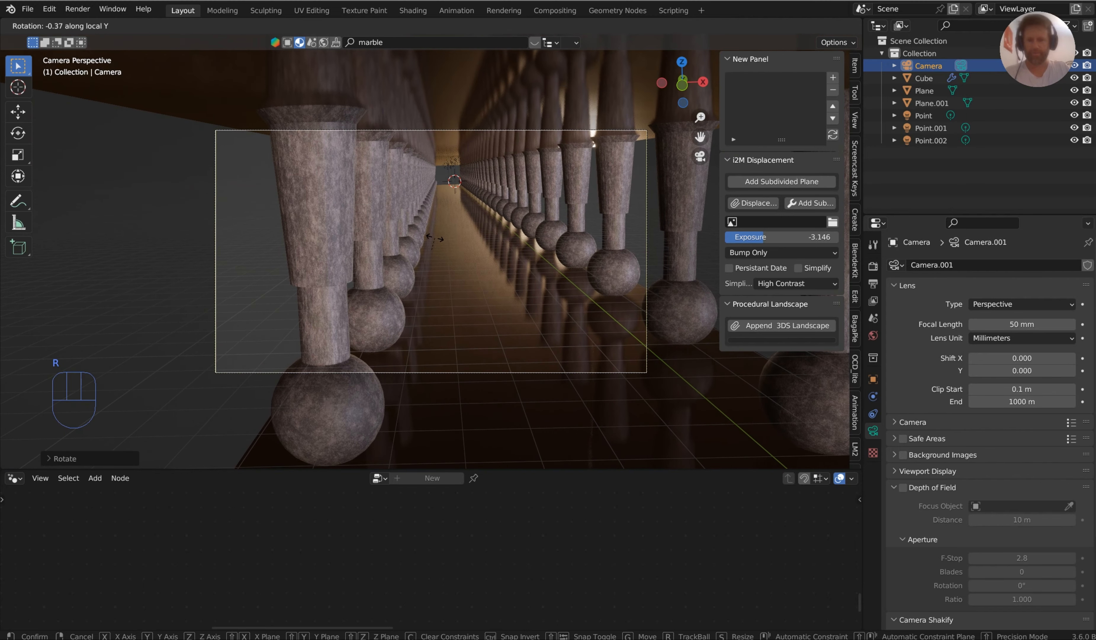
key(g)
key(z)
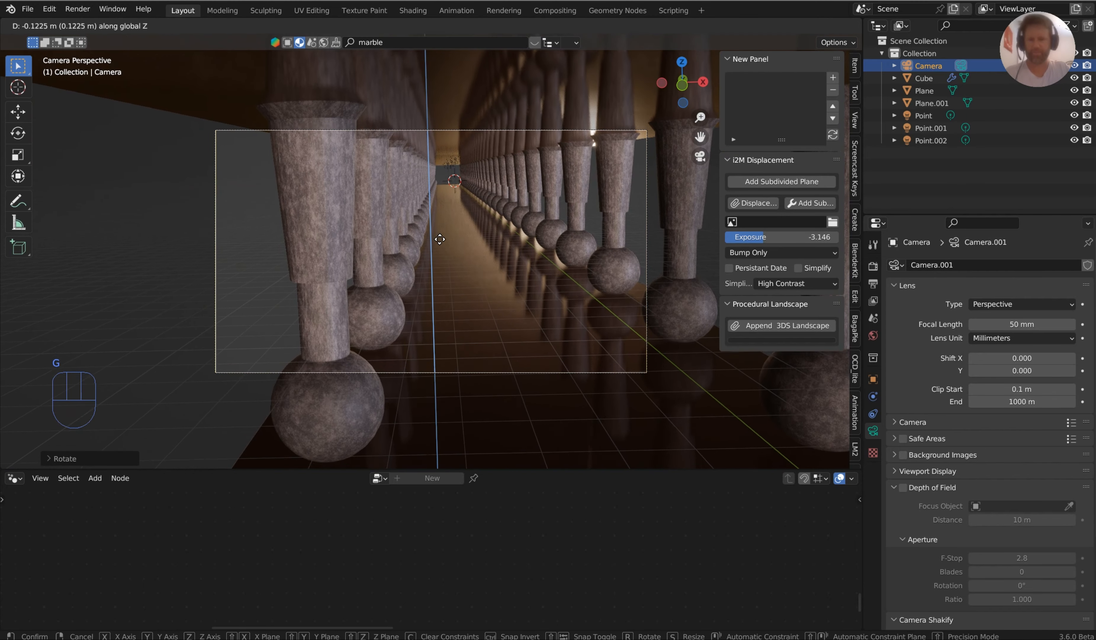
key(z)
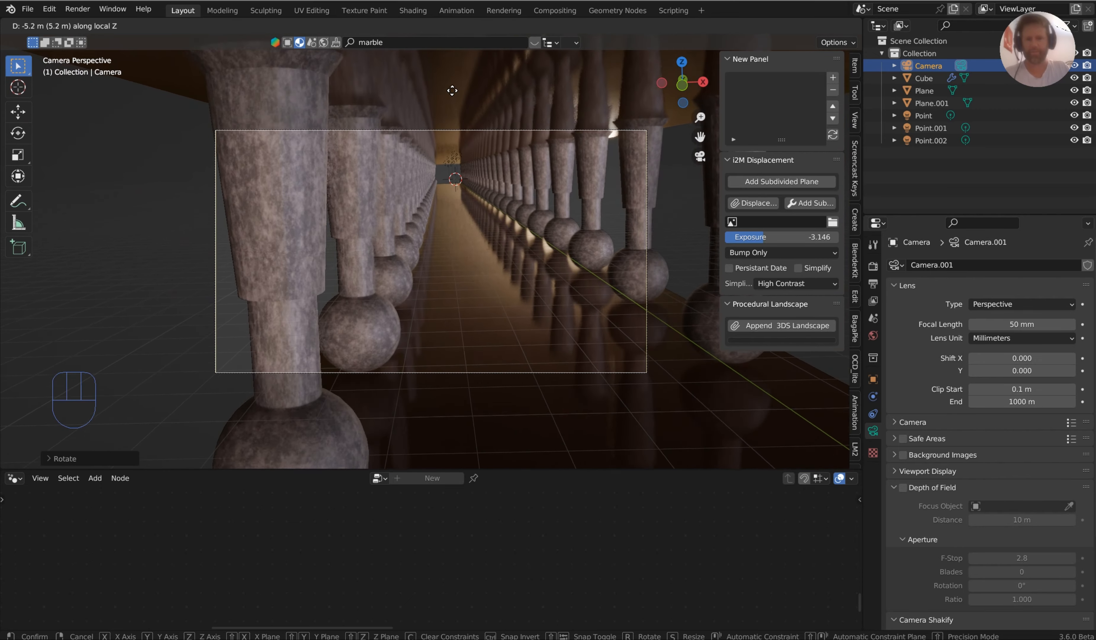
click(516, 210)
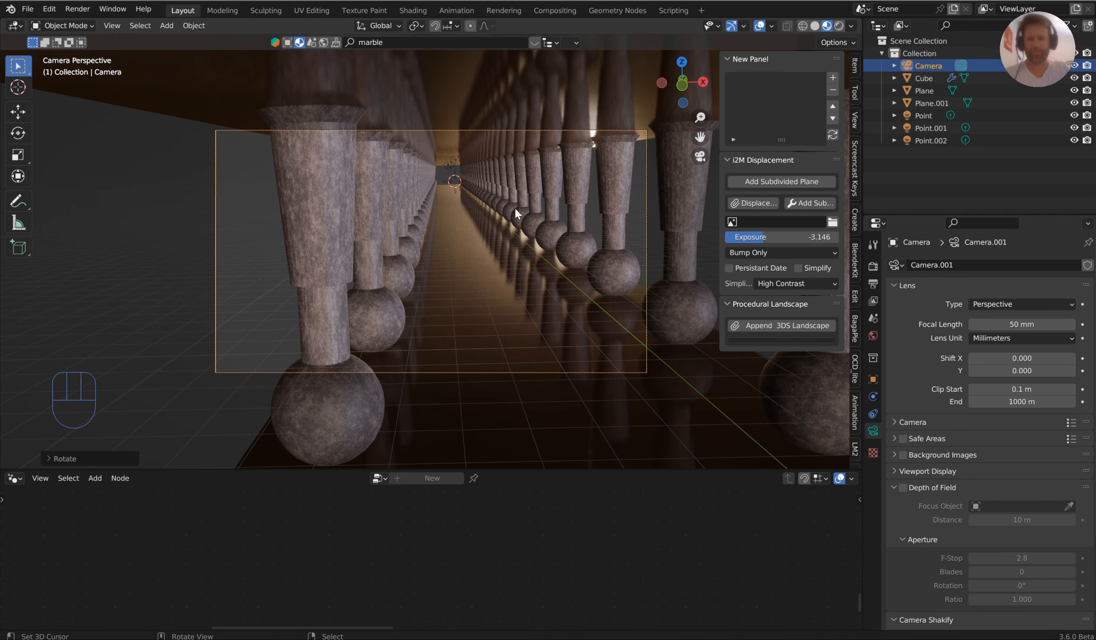
Refine the camera's rotation around its local Y axis and tilt it upward around its local X axis.
key(r)
key(y)
key(y)
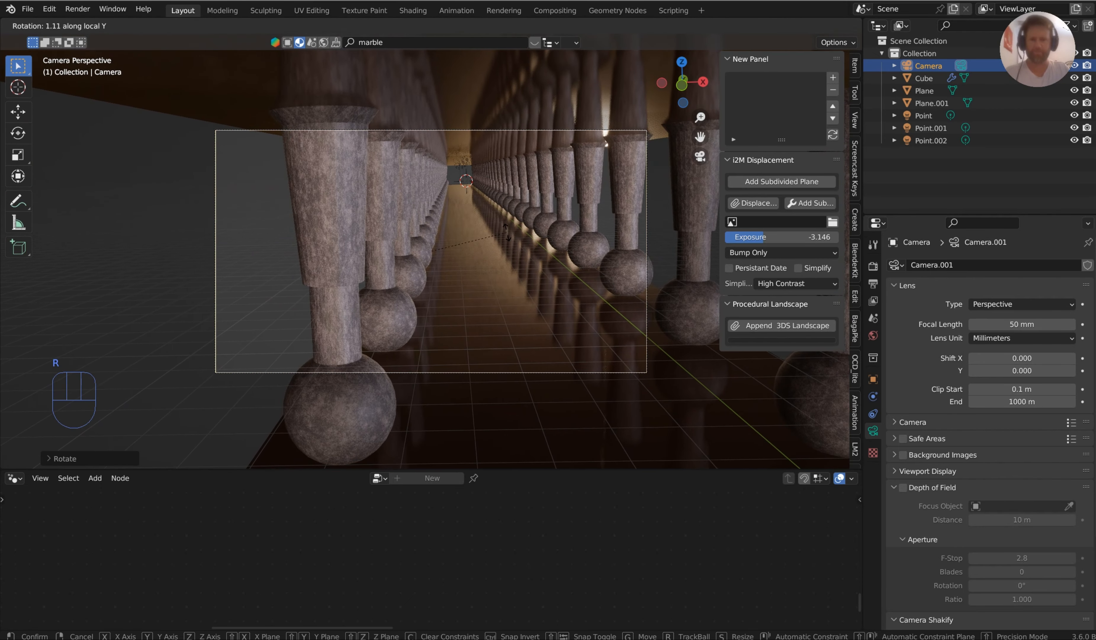
key(x)
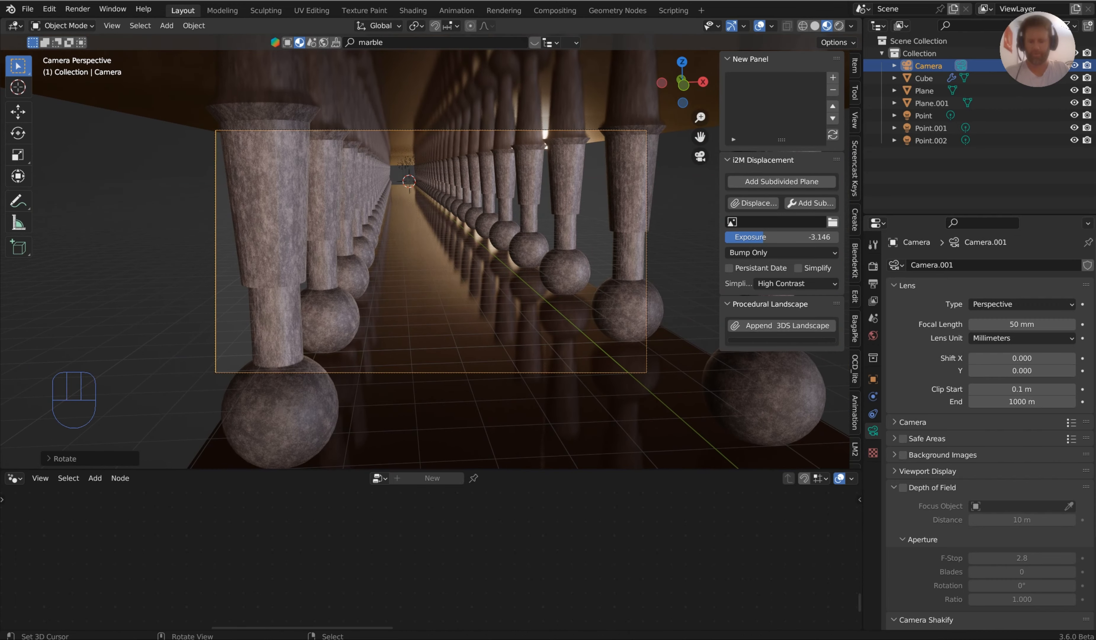
click(504, 150)
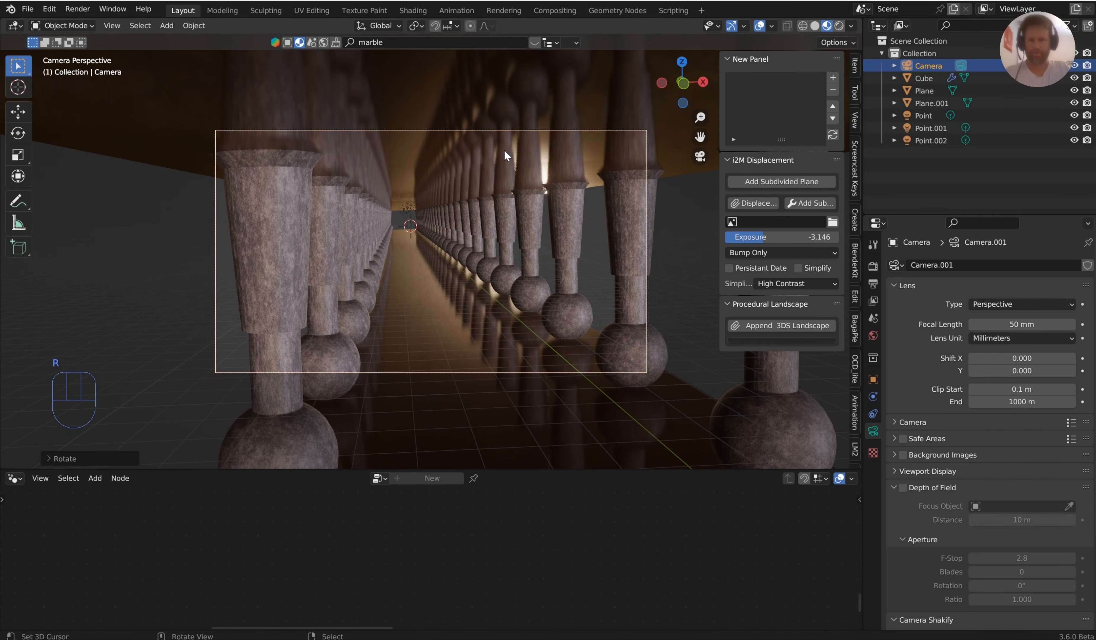
Switch the viewport to rendered shading and set the exposure to about -0.449.
click(838, 26)
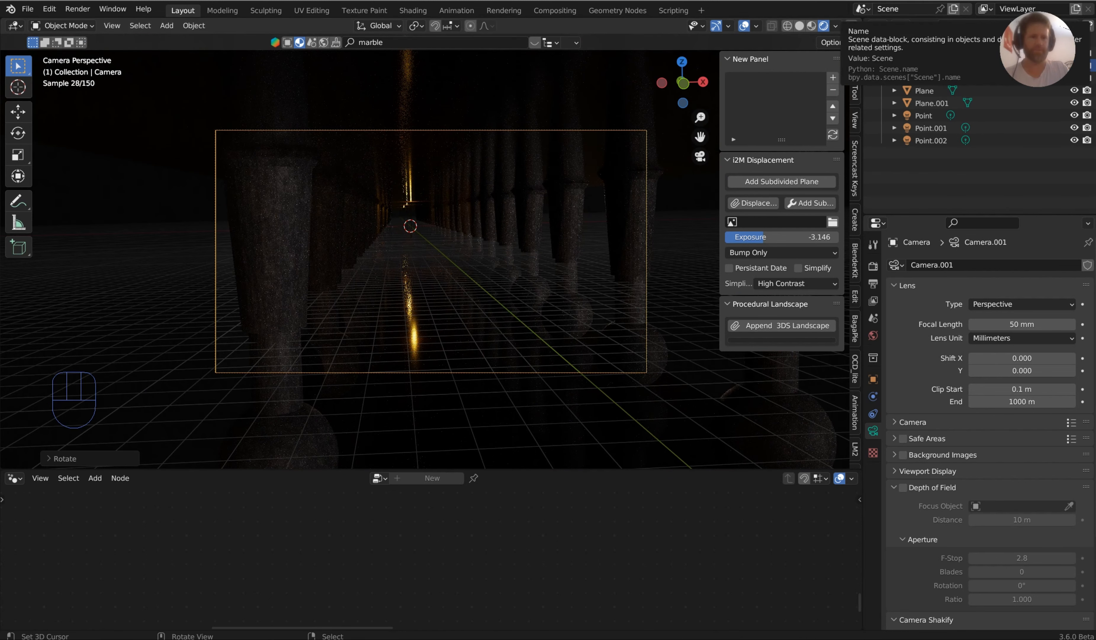
drag(744, 240, 779, 240)
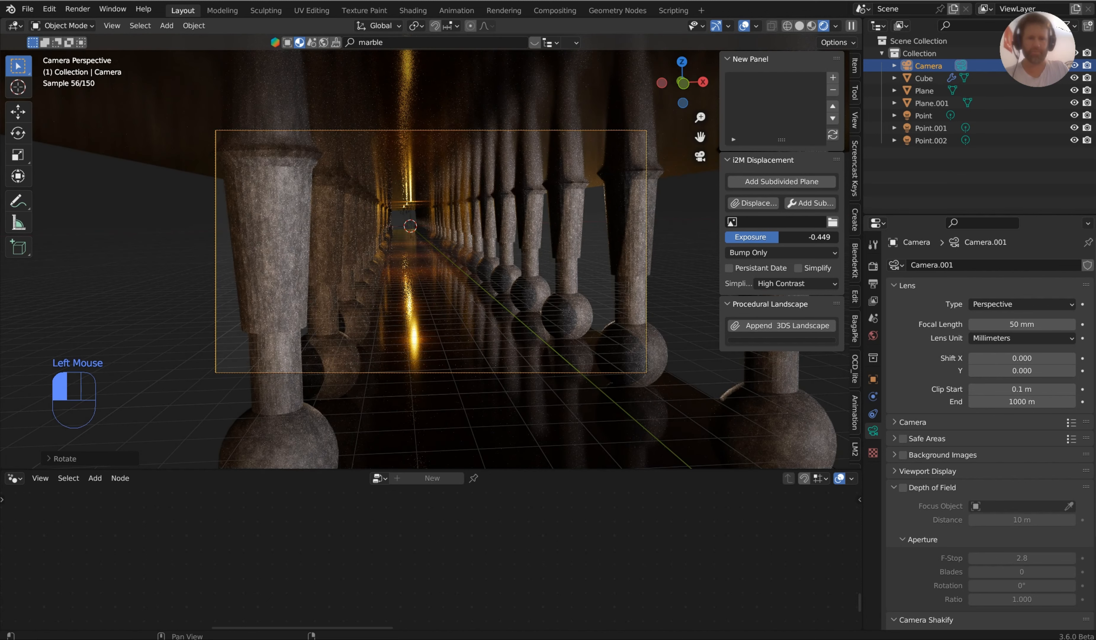
right_click(563, 390)
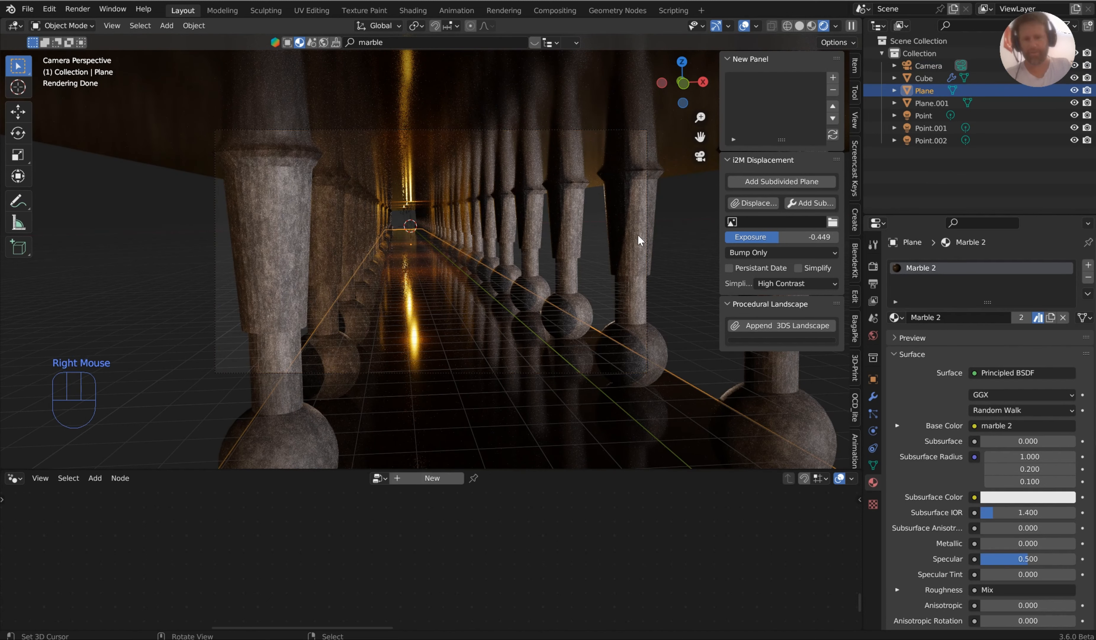
scroll(951, 496, down, 2)
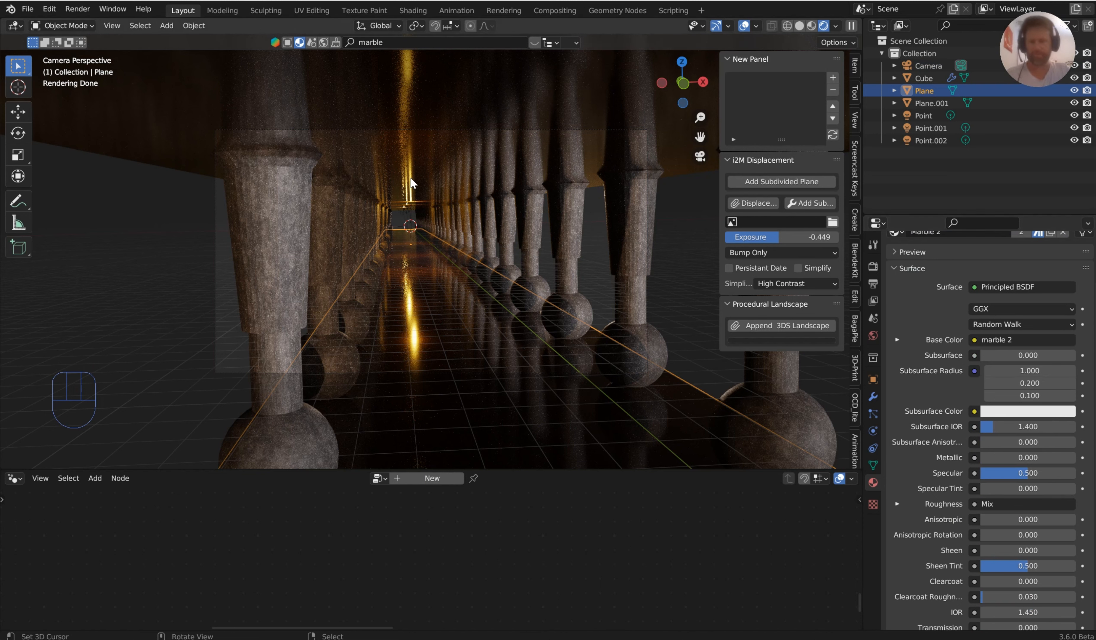
right_click(676, 241)
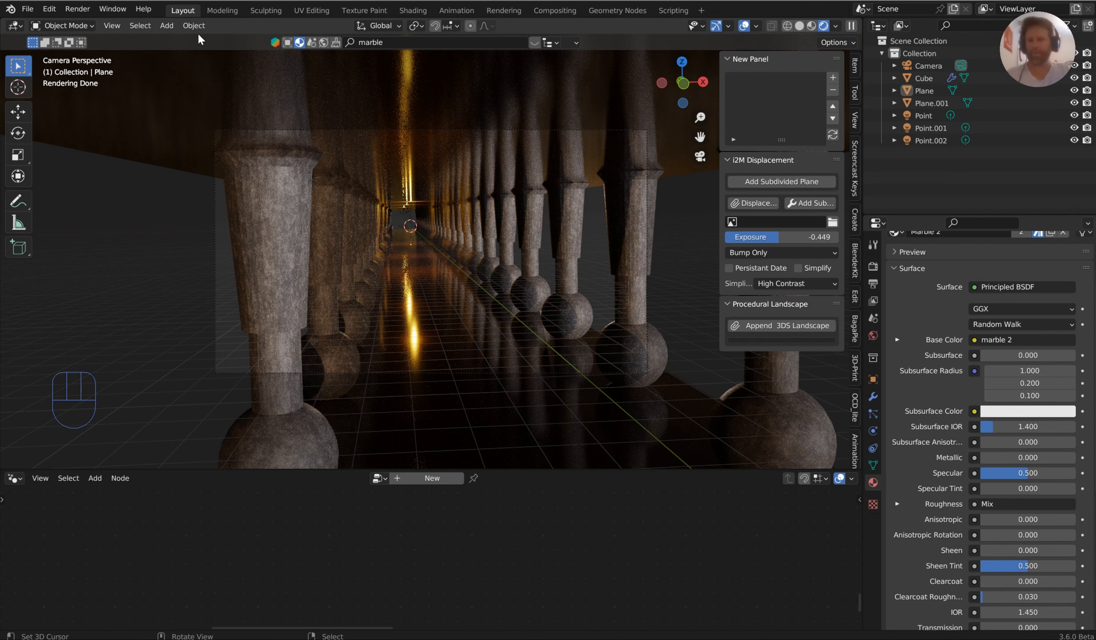
Try to convert the columns object to a mesh, and undo the conversion.
right_click(278, 163)
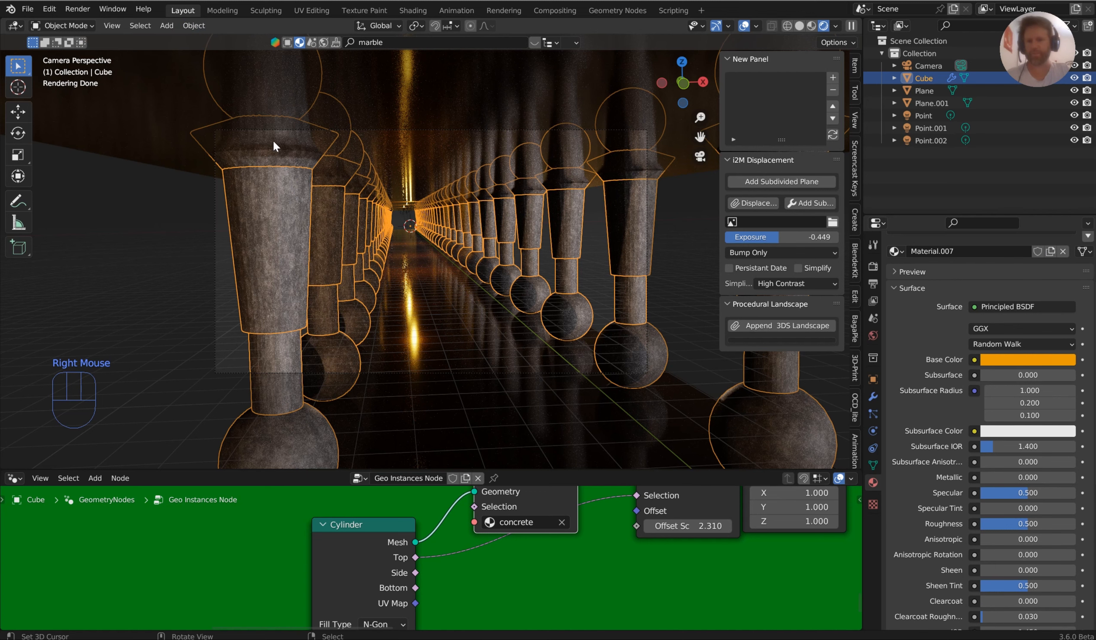
click(189, 32)
mouse_move(280, 388)
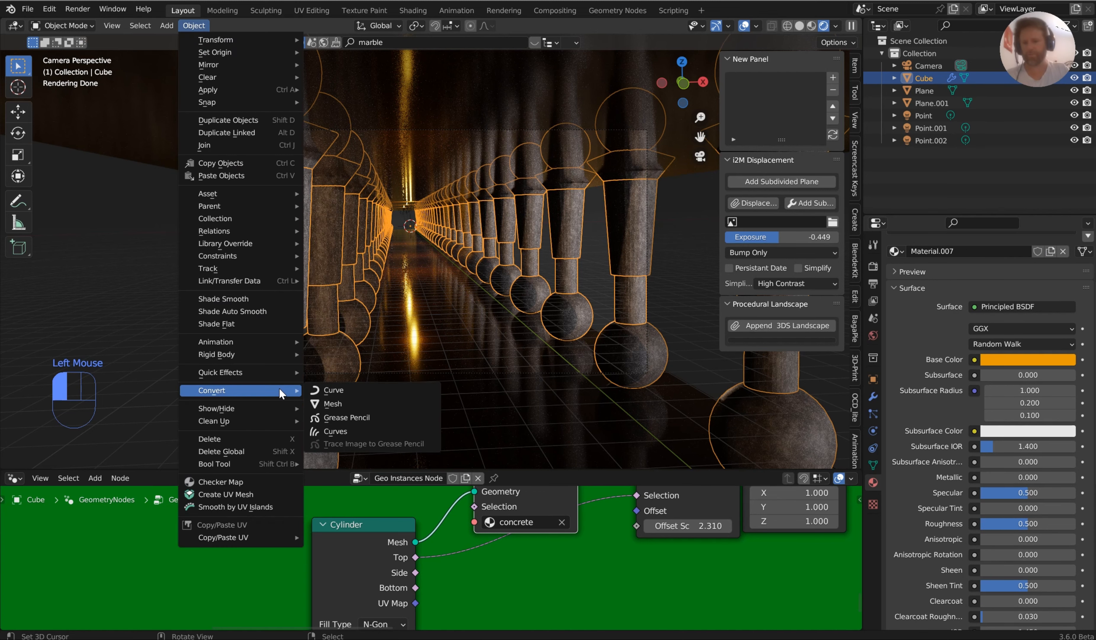
click(366, 399)
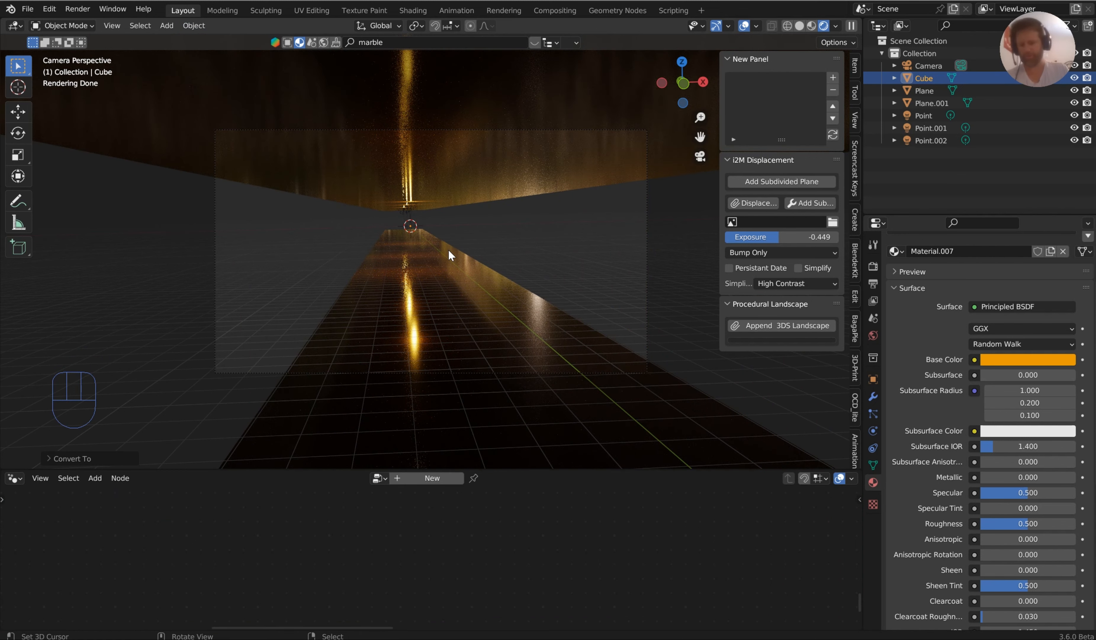
key(ctrl+z)
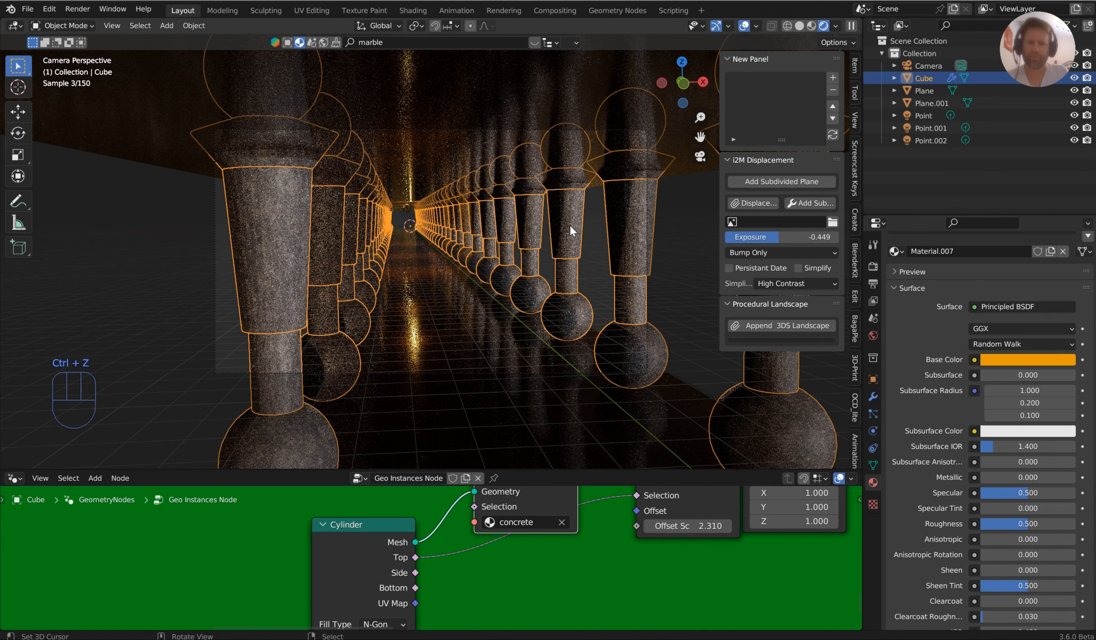
Insert a Realize Instances node between the Instance on Points and Group Output nodes of the columns' geometry nodes tree.
drag(584, 470, 584, 175)
scroll(630, 311, down, 4)
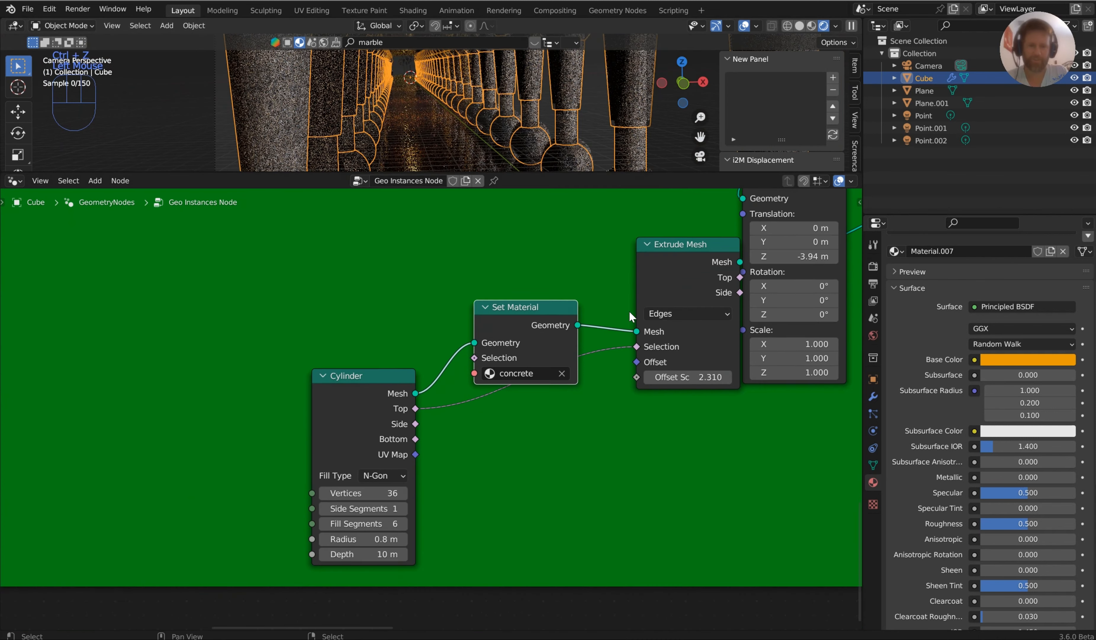
middle_drag(783, 265, 399, 468)
scroll(653, 352, down, 2)
middle_drag(652, 351, 379, 452)
scroll(586, 347, up, 2)
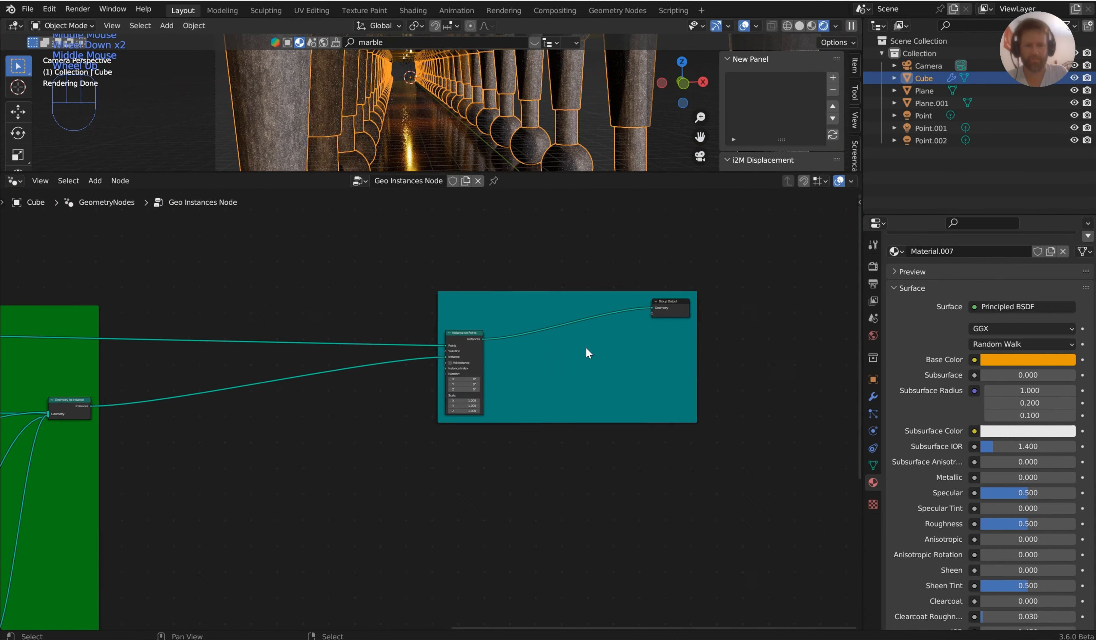
middle_drag(600, 326, 556, 363)
scroll(559, 354, up, 3)
key(shift+a)
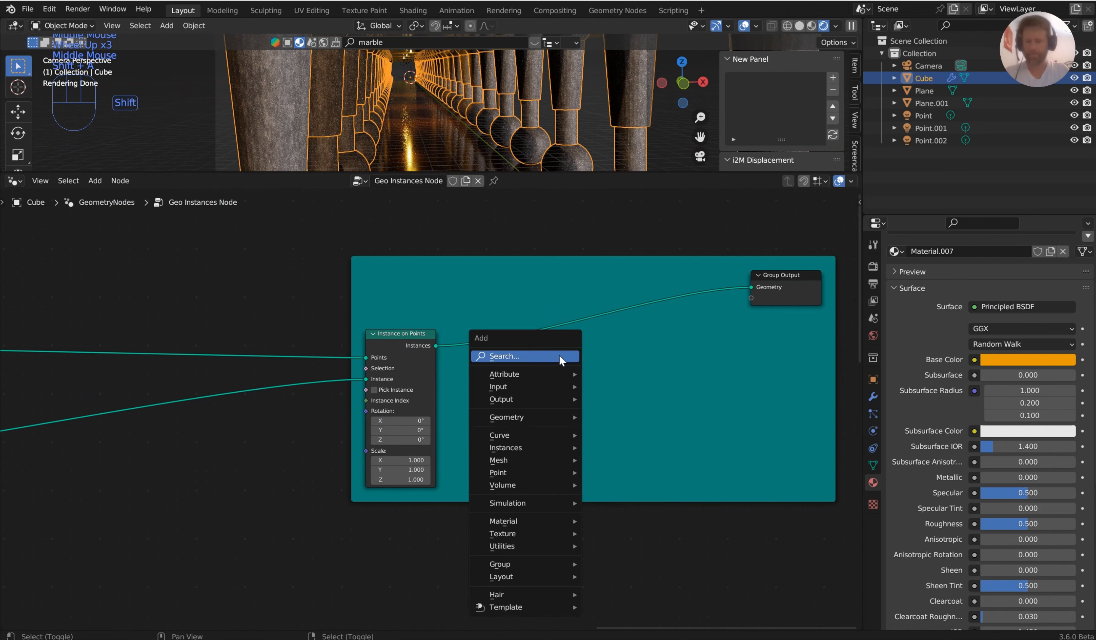
text(realize)
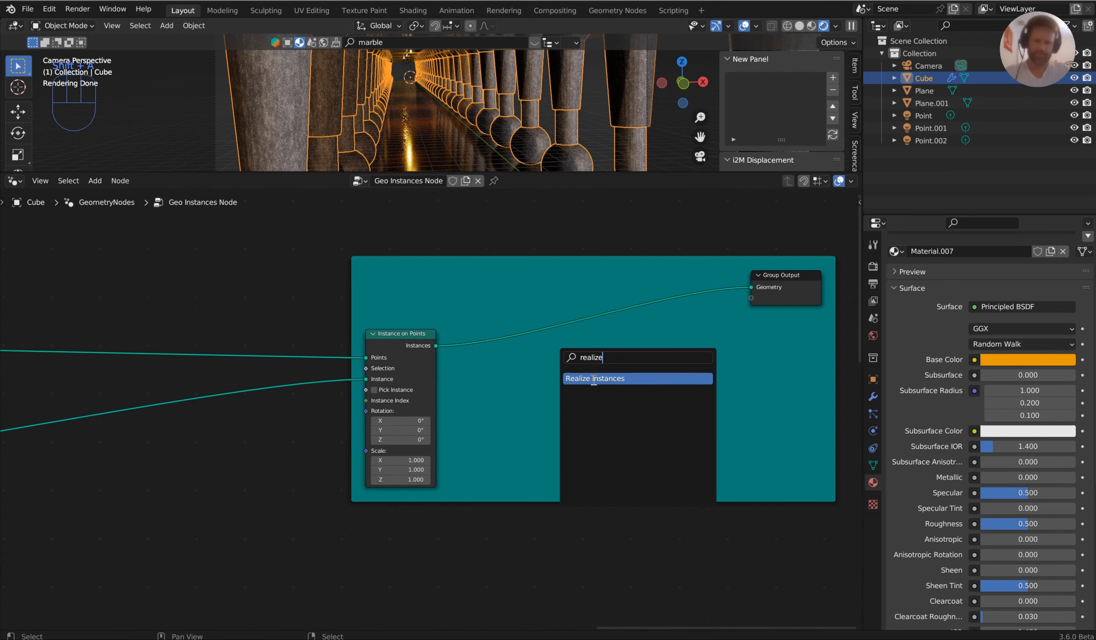
key(Return)
click(525, 336)
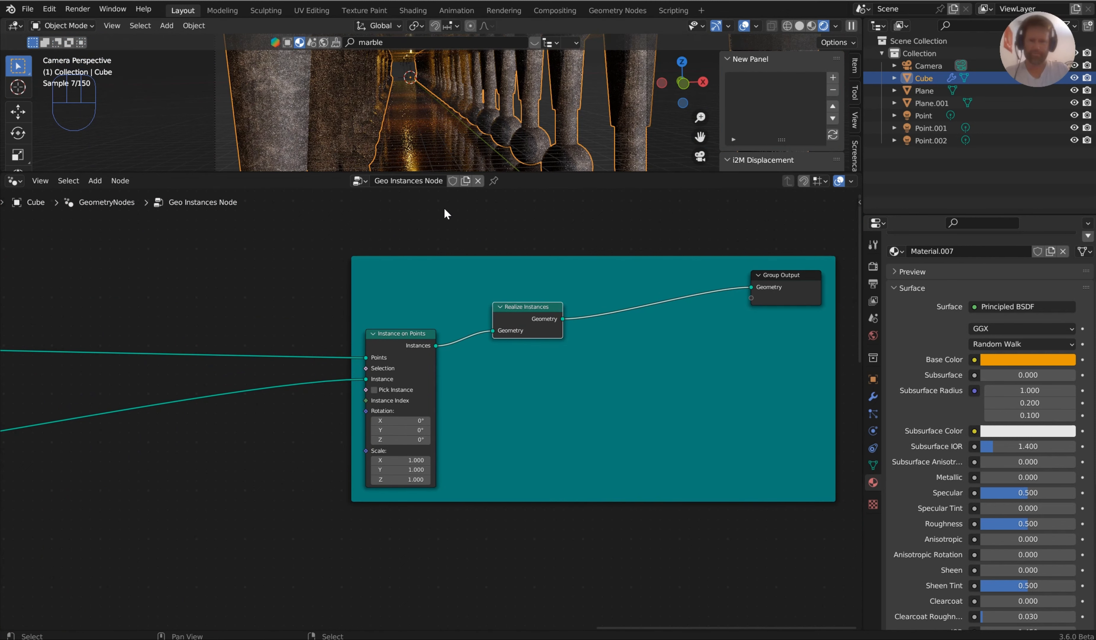
Enlarge the 3D viewport and convert the columns object to a mesh.
drag(324, 173, 316, 509)
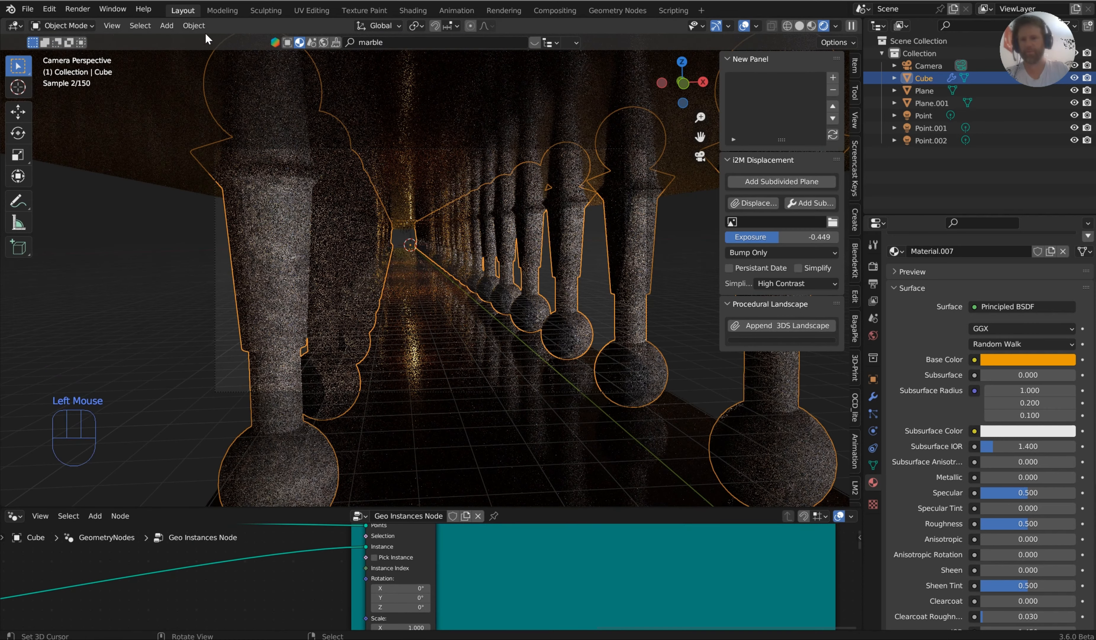
click(196, 26)
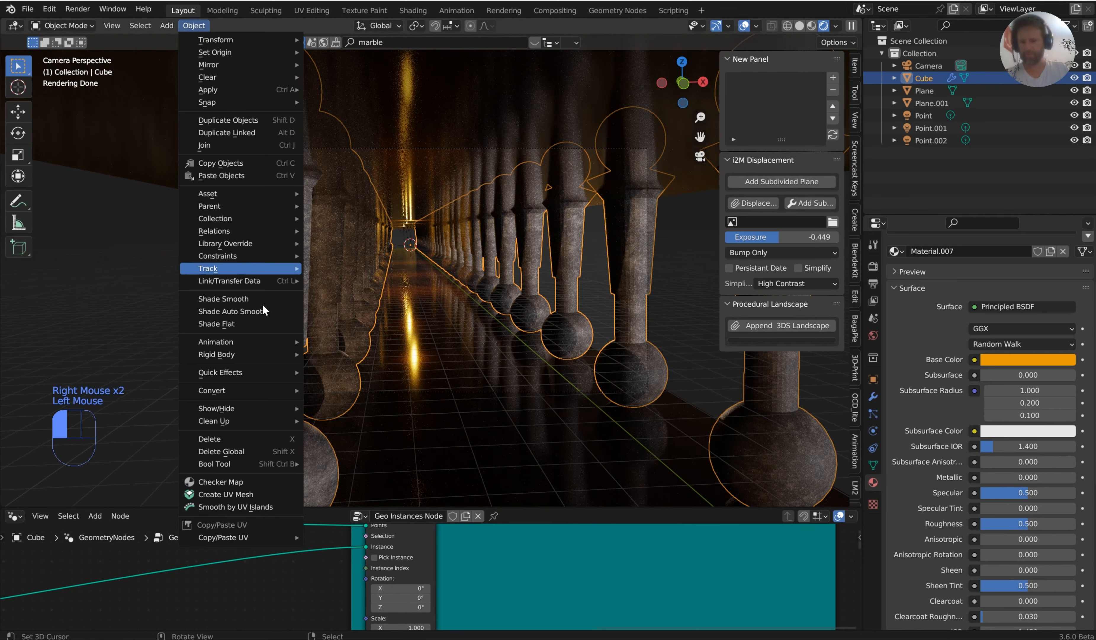
mouse_move(264, 387)
click(368, 402)
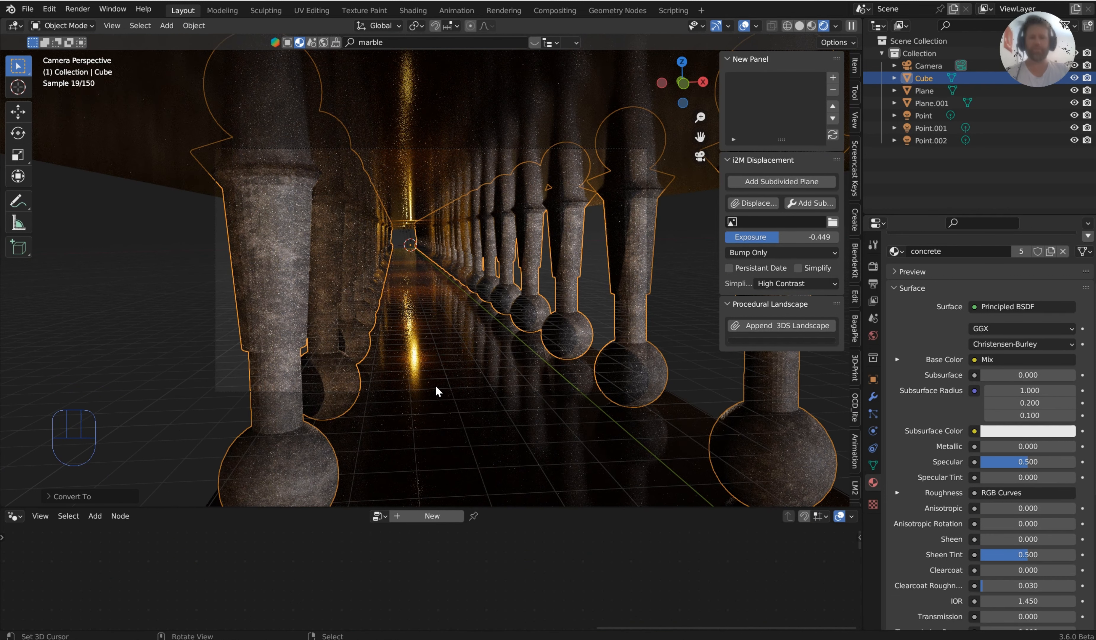
Apply Shade Smooth to the converted columns mesh.
right_click(288, 282)
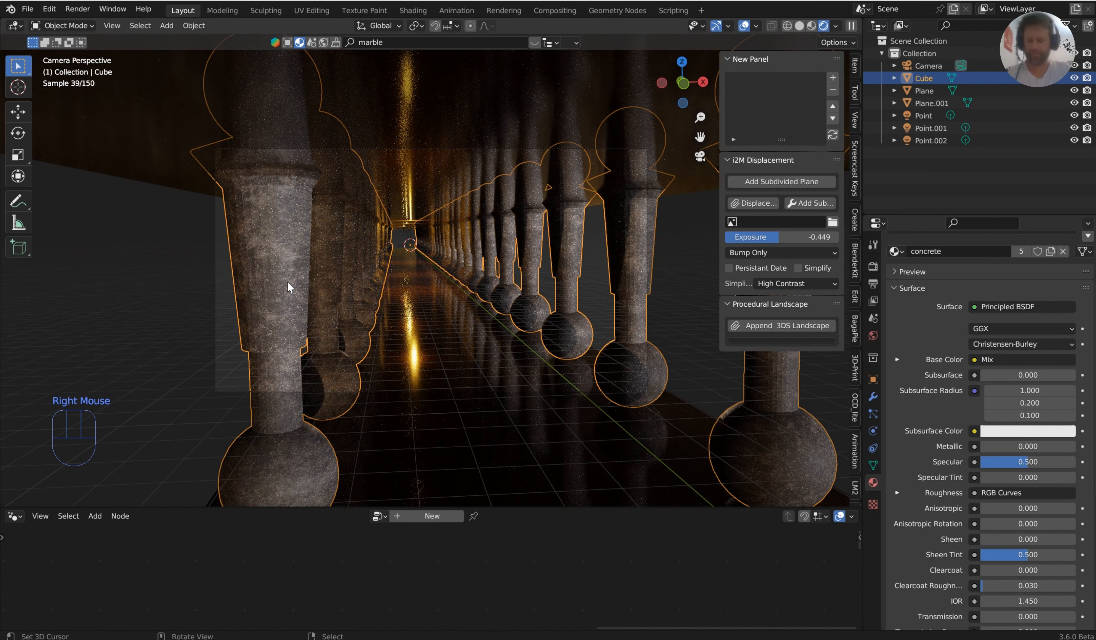
key(q)
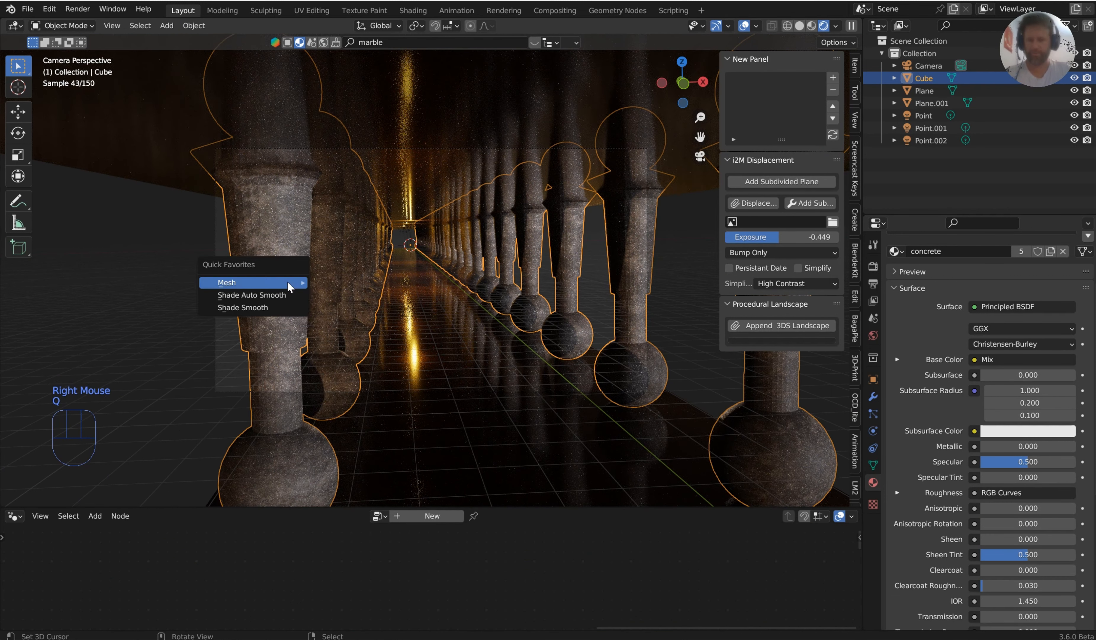
click(263, 306)
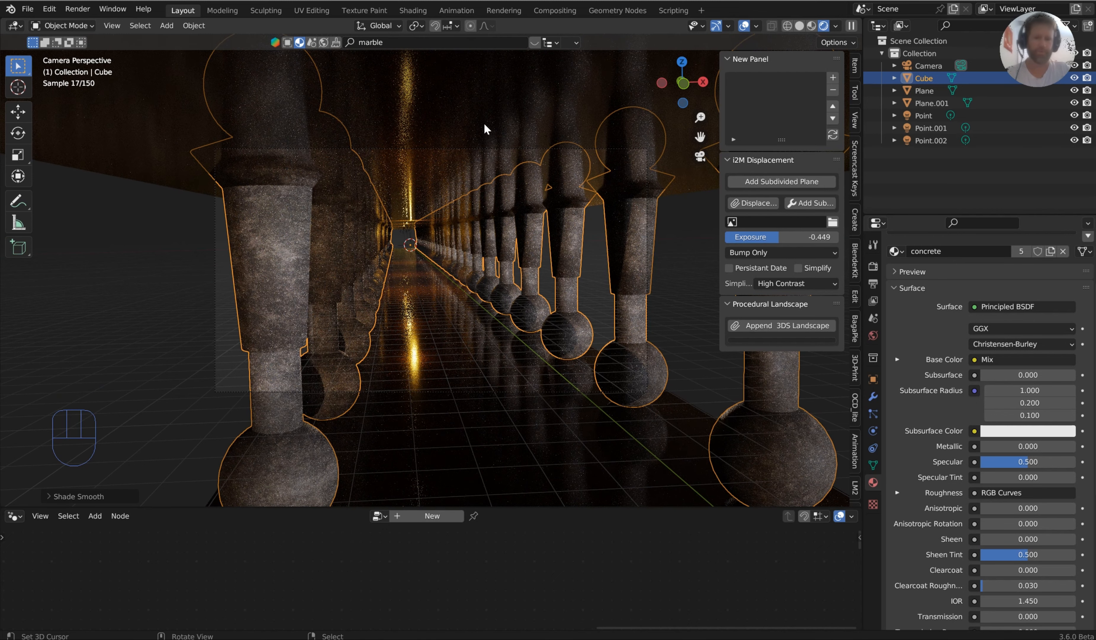
Apply Shade Auto Smooth to the corridor's ceiling plane and to its floor plane.
right_click(484, 111)
key(q)
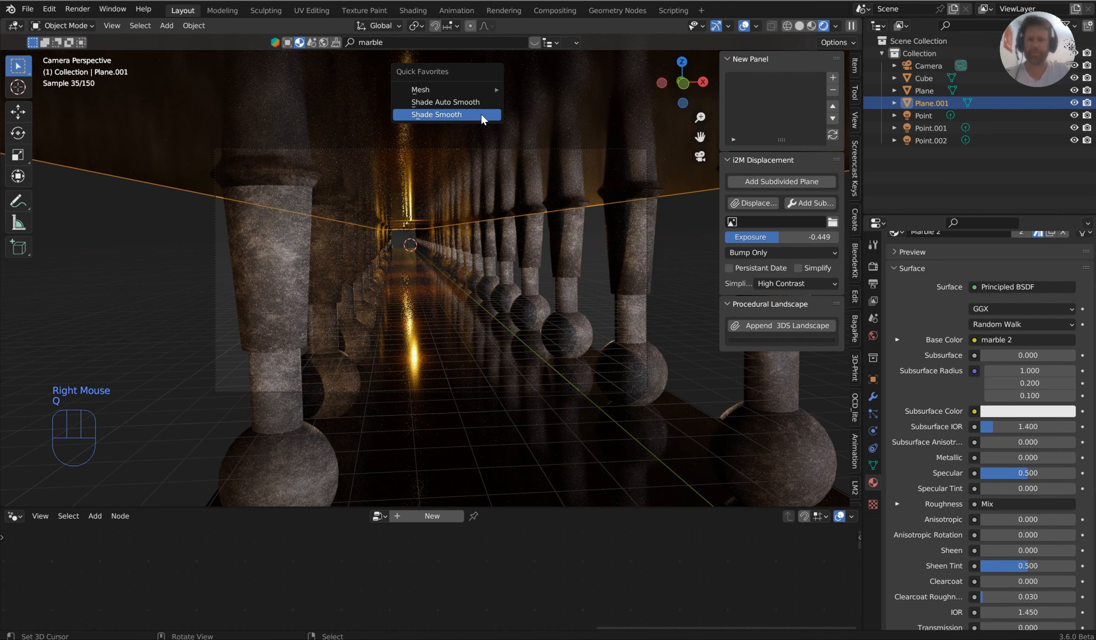
click(466, 100)
right_click(519, 366)
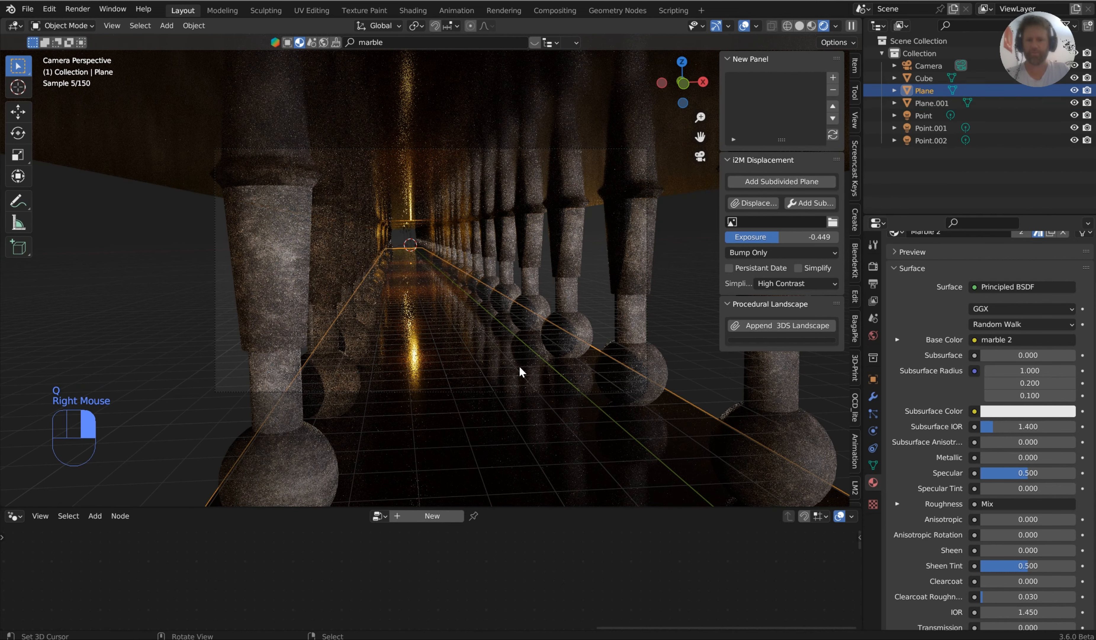
key(q)
click(519, 371)
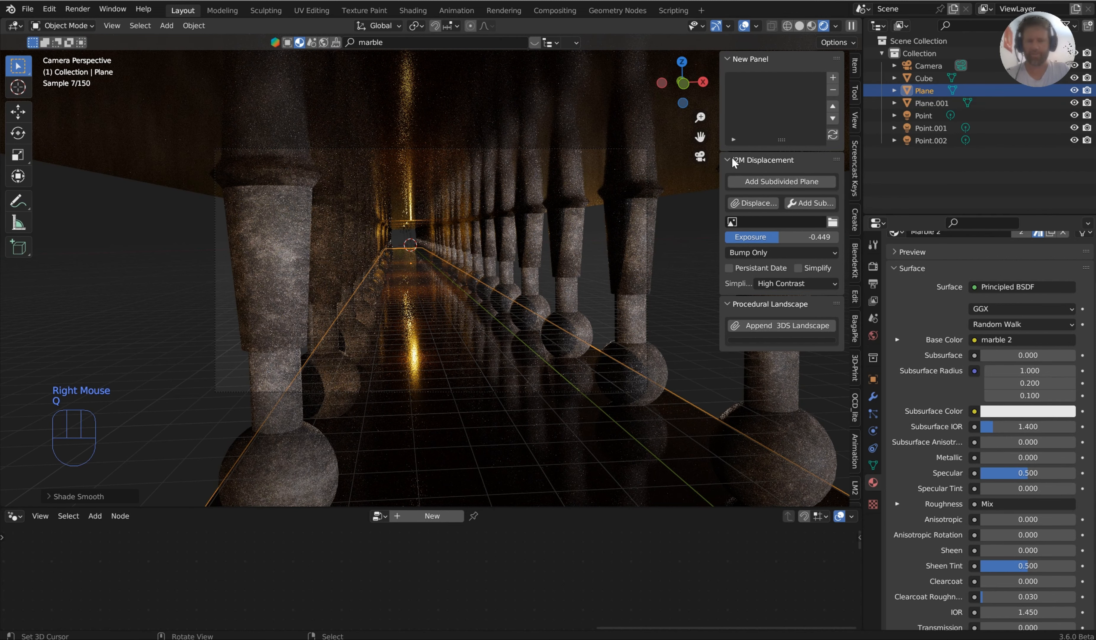
Switch the viewport to solid shading and try selecting the floor plane's long edges in edit mode.
click(799, 25)
key(Tab)
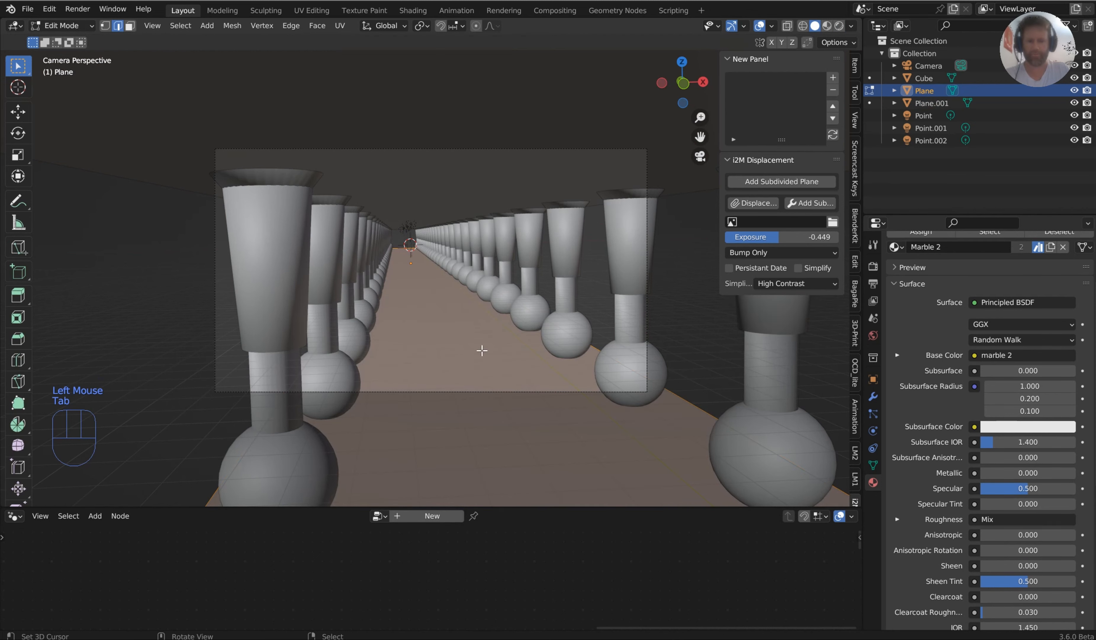
right_click(679, 392)
shift+middle_drag(411, 441, 413, 431)
shift+right_click(188, 186)
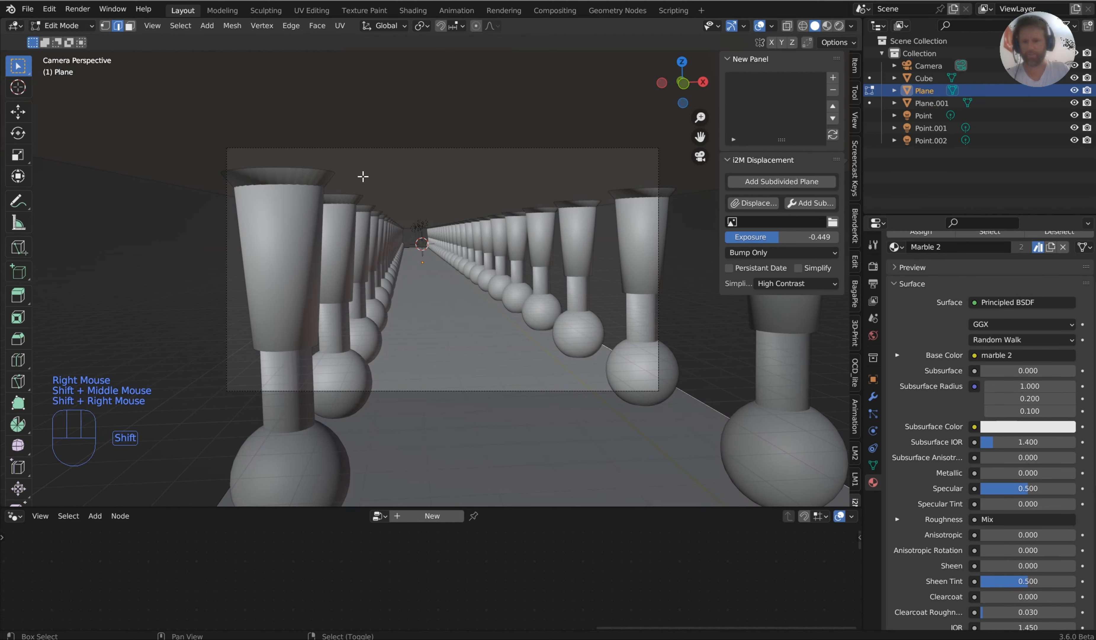
scroll(363, 176, down, 2)
middle_drag(363, 176, 406, 243)
shift+right_click(466, 232)
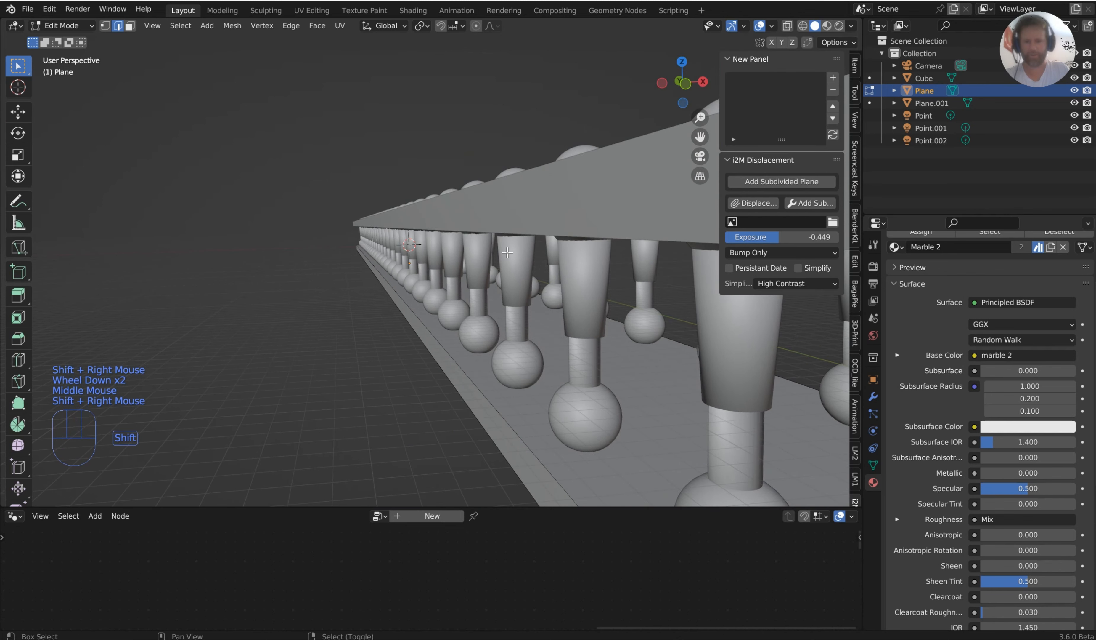
key(Tab)
Join the ceiling plane into the floor plane as a single object.
right_click(597, 221)
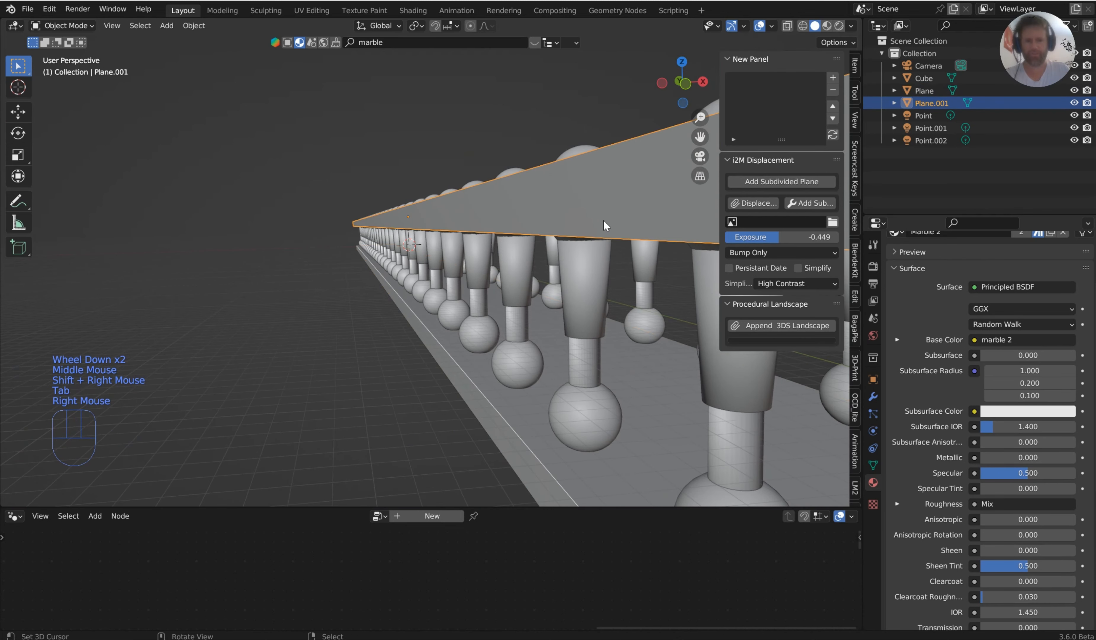
shift+right_click(526, 428)
key(ctrl+j)
Bevel the long edges of the joined floor and ceiling about 0.044 m wide with one segment.
key(Tab)
right_click(550, 233)
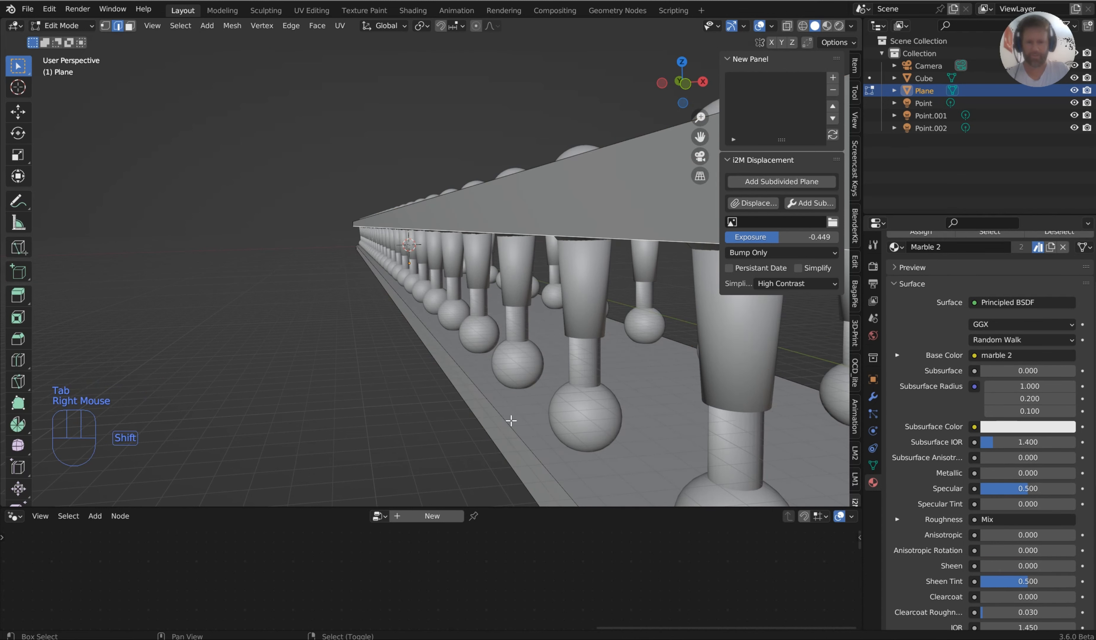
shift+right_click(509, 418)
middle_drag(618, 391, 420, 411)
shift+right_click(415, 387)
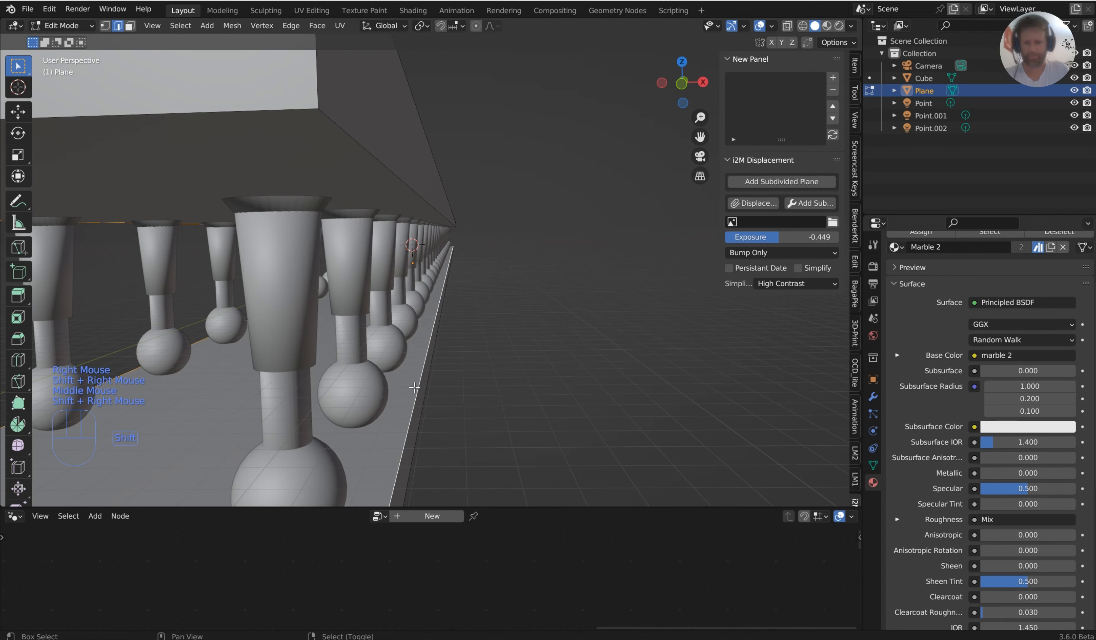
shift+right_click(408, 189)
key(ctrl+b)
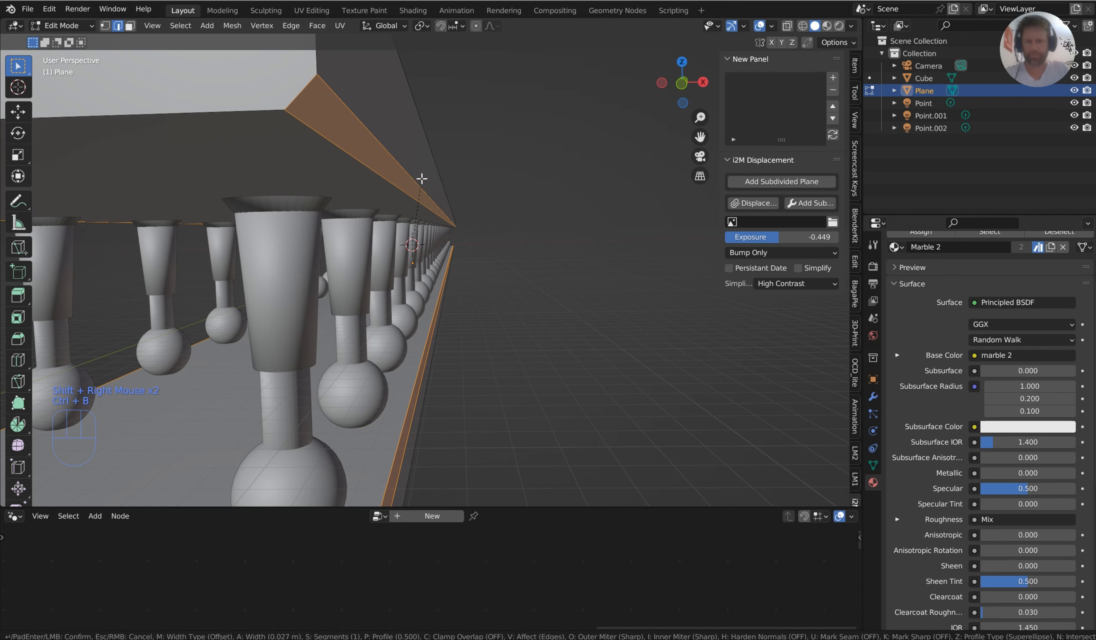
scroll(427, 174, up, 8)
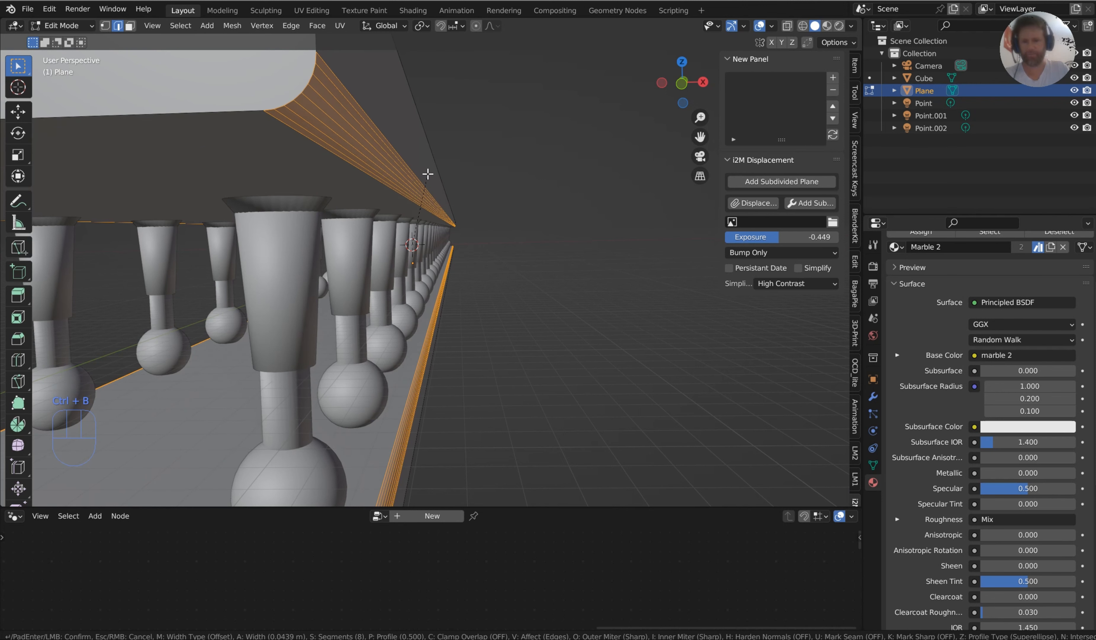
scroll(427, 173, down, 8)
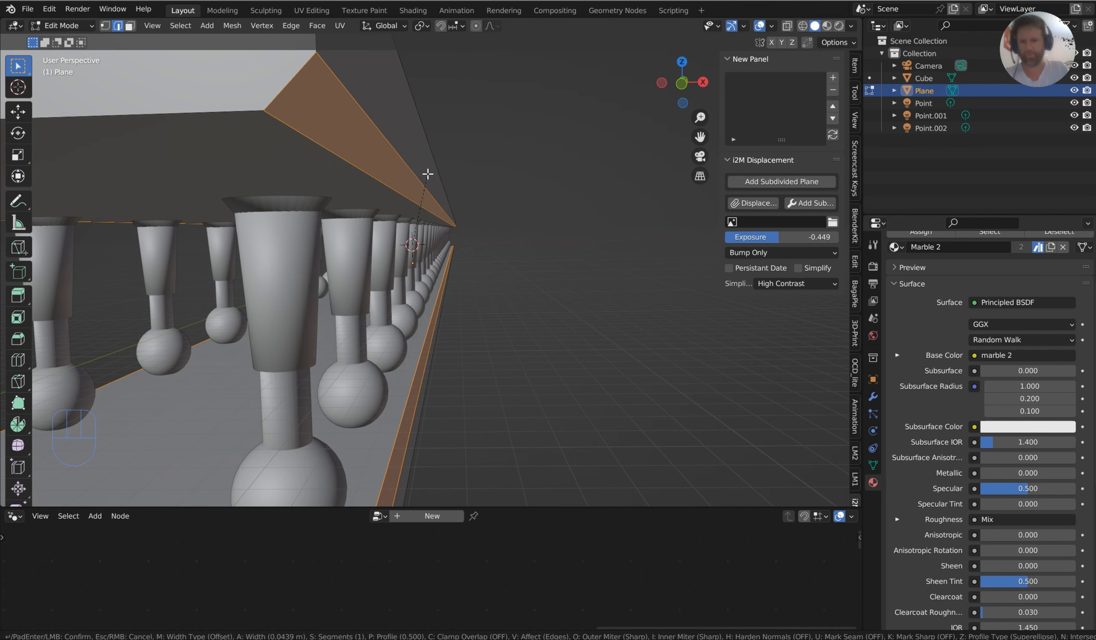
click(427, 173)
key(Tab)
Return to the camera view and render the still image with the render properties displayed.
middle_drag(428, 112, 406, 208)
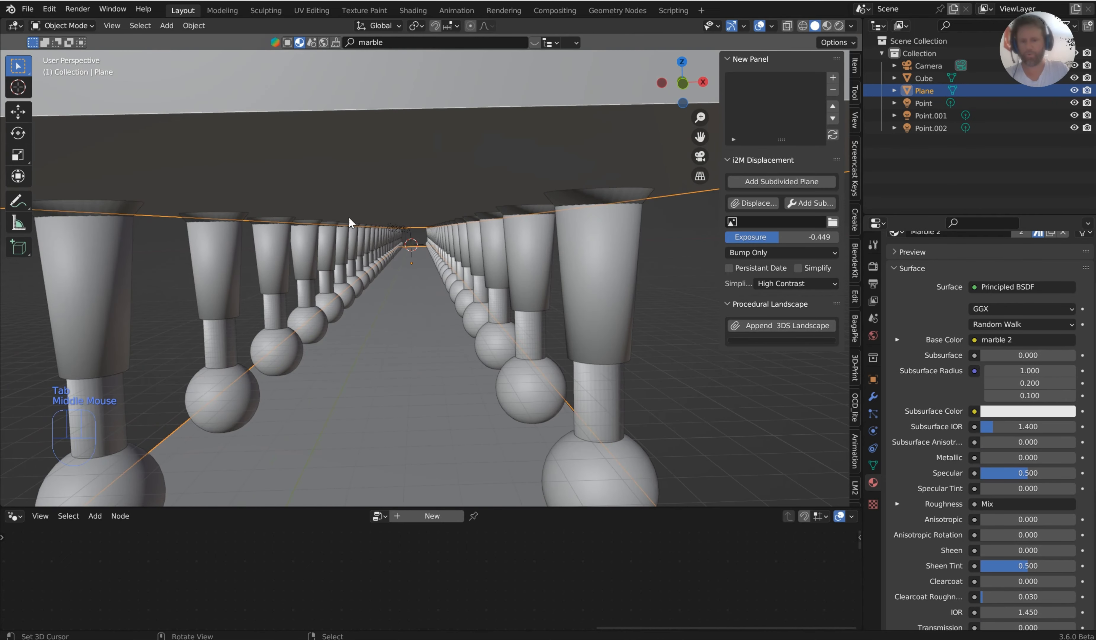
middle_drag(377, 265, 386, 271)
scroll(386, 271, down, 2)
right_click(426, 279)
middle_drag(452, 276, 451, 266)
key(KP_0)
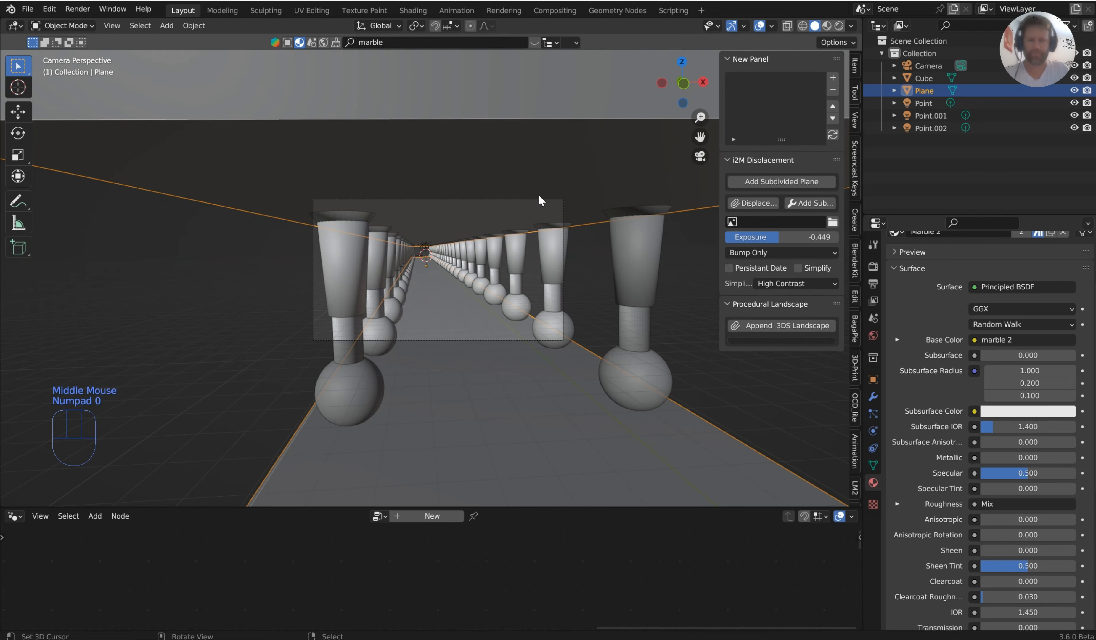
scroll(540, 200, up, 5)
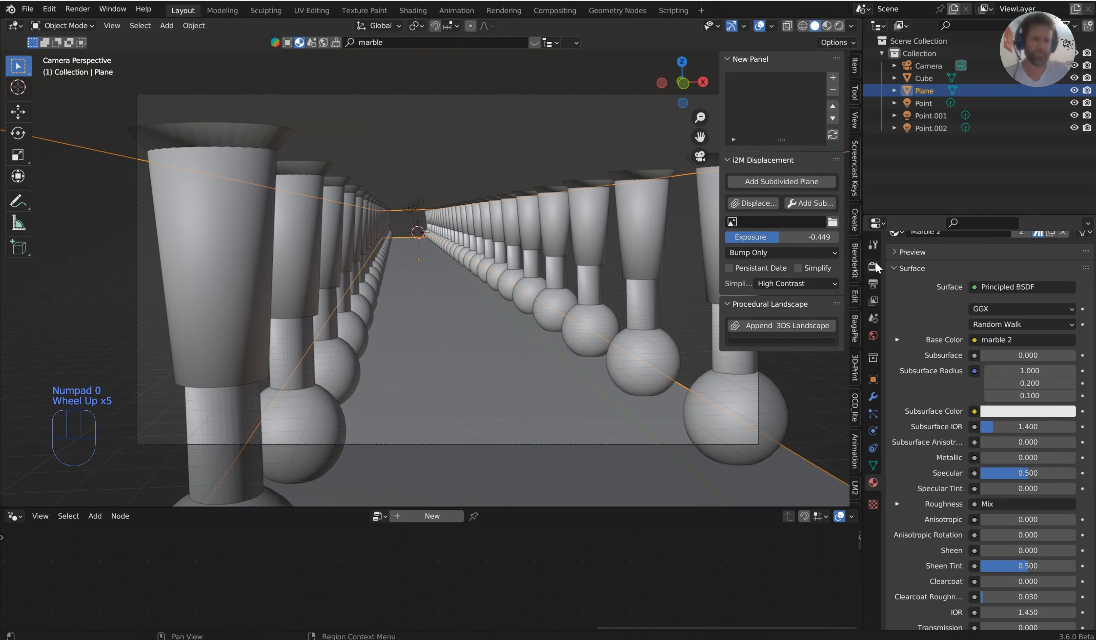
click(874, 265)
click(80, 10)
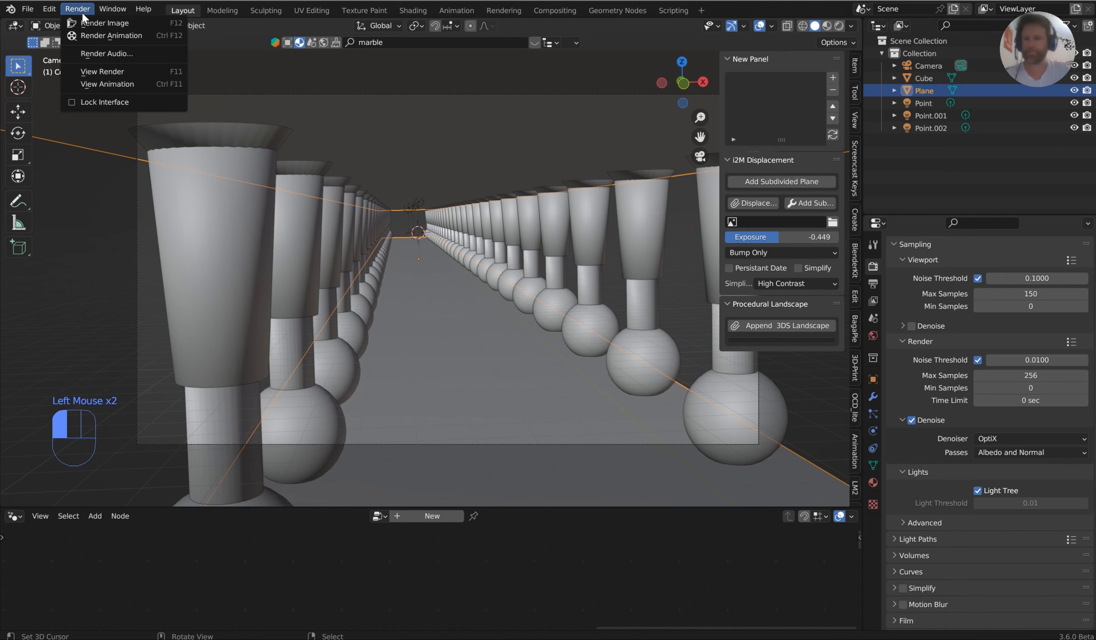
click(88, 23)
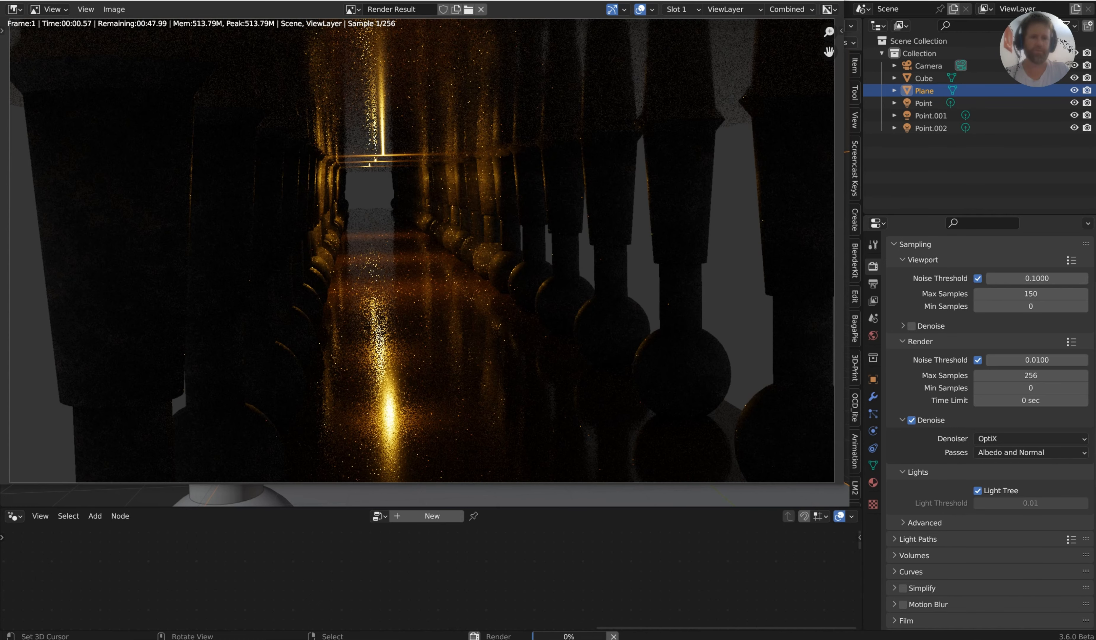